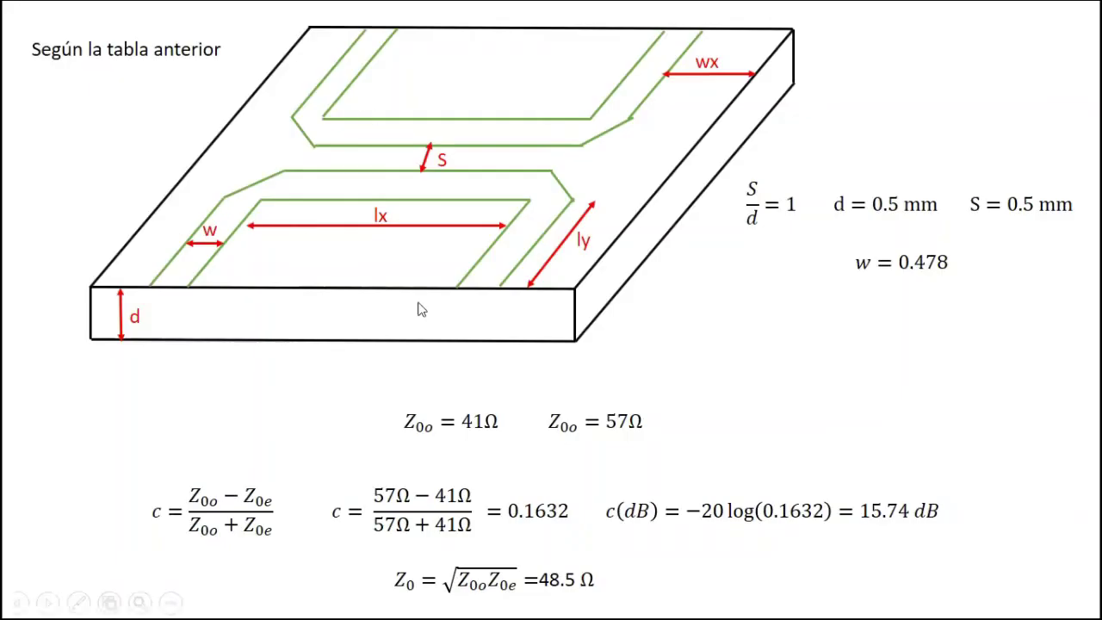
- Switch to CST Studio Suite and set up an MW & RF & Optical planar antenna template with the Time Domain solver and default units
{"action": "key", "text": "Left"}
{"action": "key", "text": "Right"}
{"action": "key", "text": "alt+Tab"}
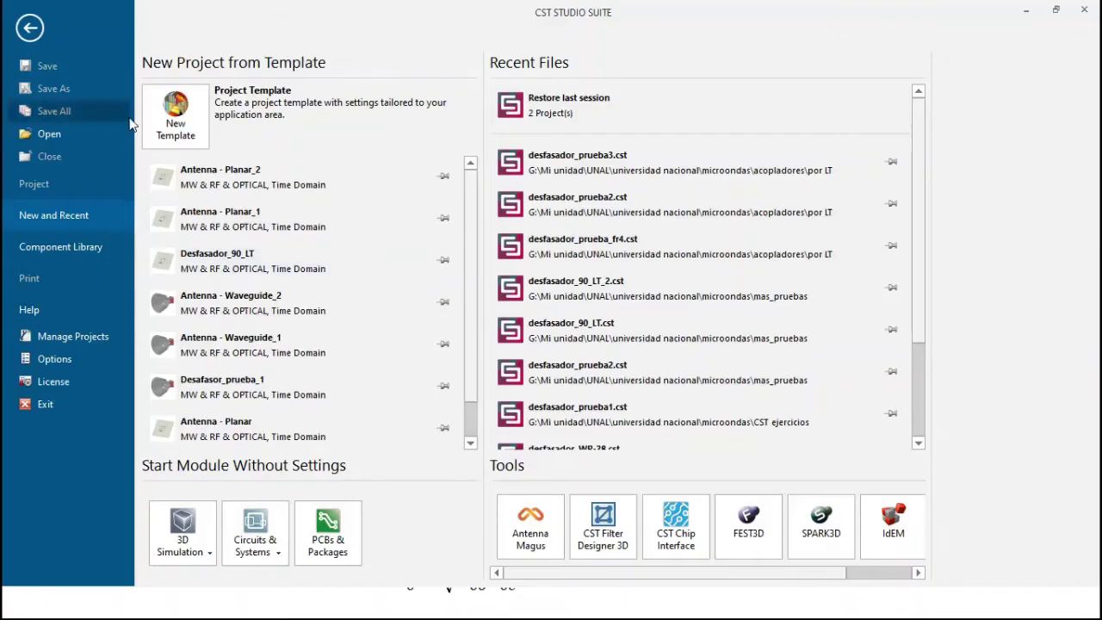
{"action": "left_click", "coordinate": [175, 112]}
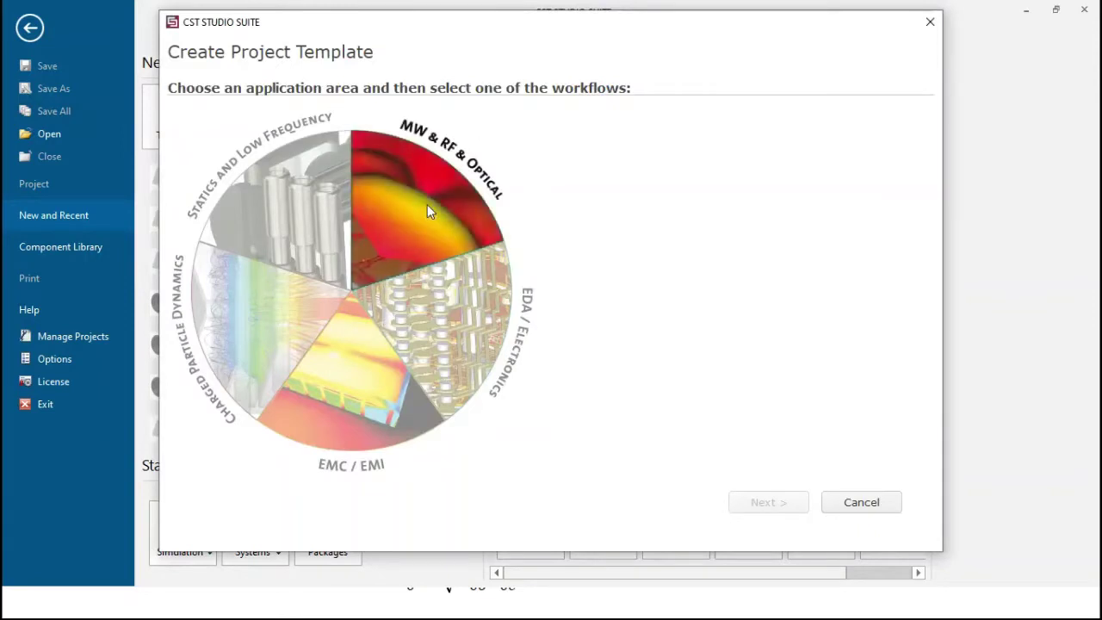
{"action": "left_click", "coordinate": [427, 204]}
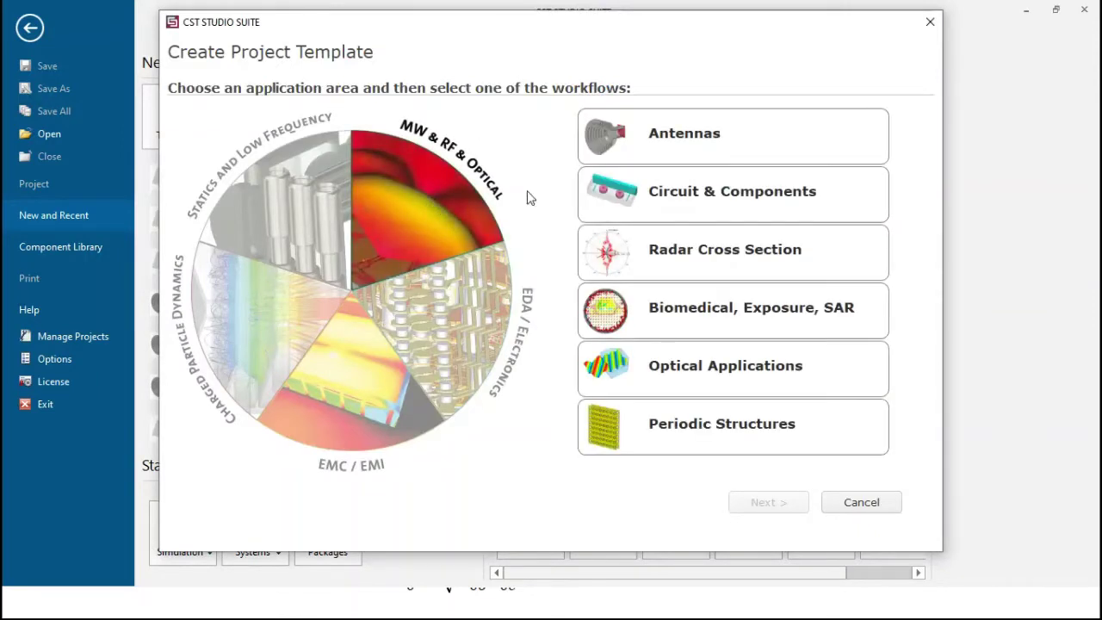
{"action": "left_click", "coordinate": [658, 140]}
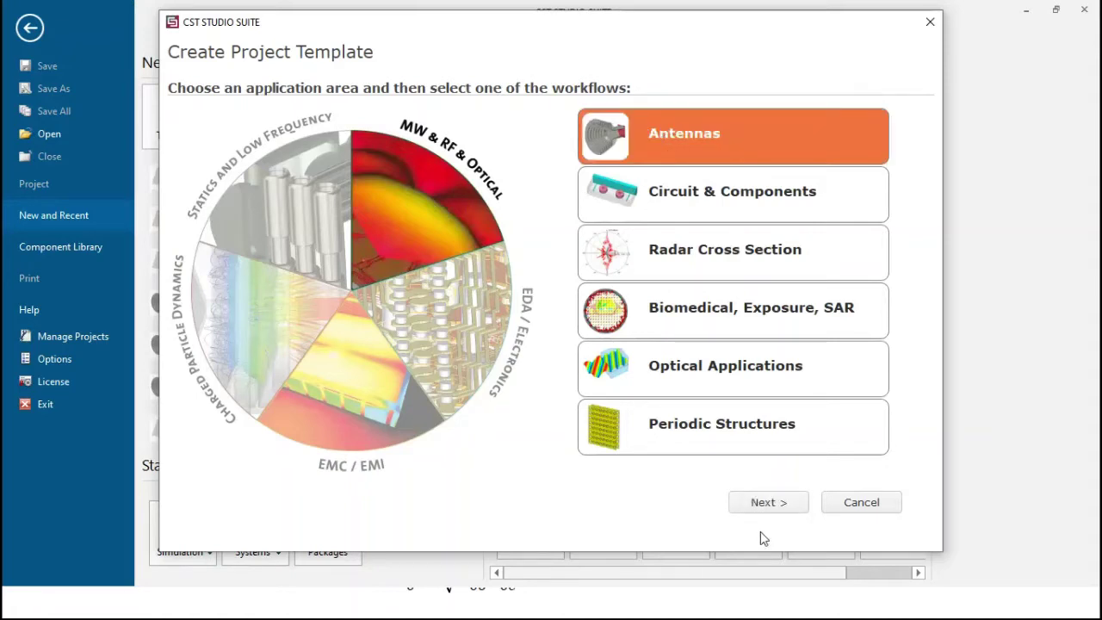
{"action": "left_click", "coordinate": [775, 504]}
{"action": "left_click", "coordinate": [446, 217]}
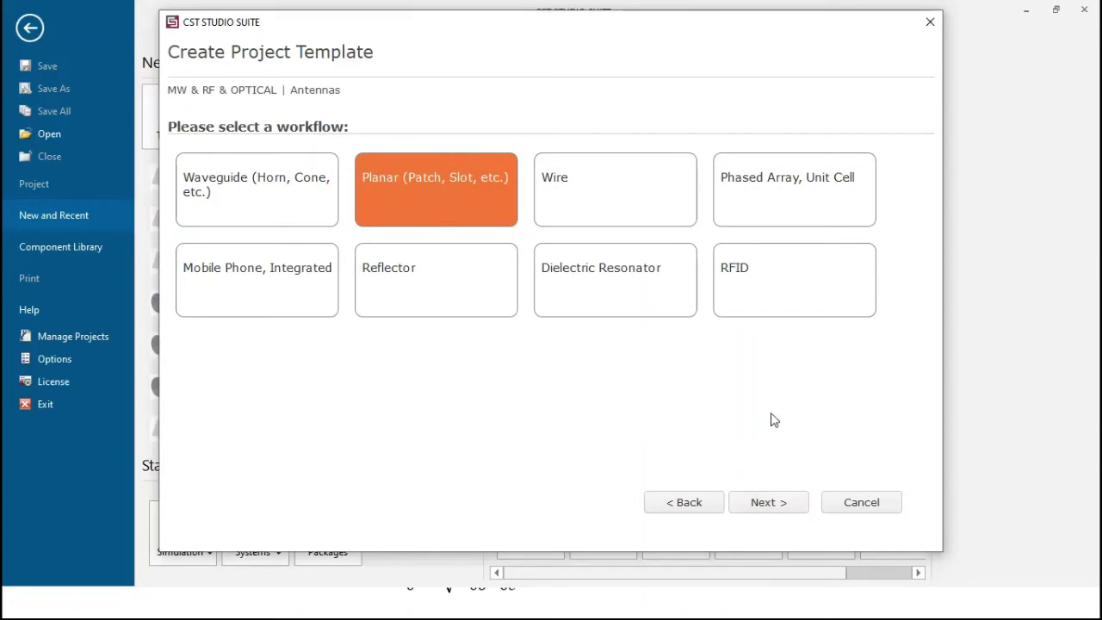
{"action": "left_click", "coordinate": [785, 506]}
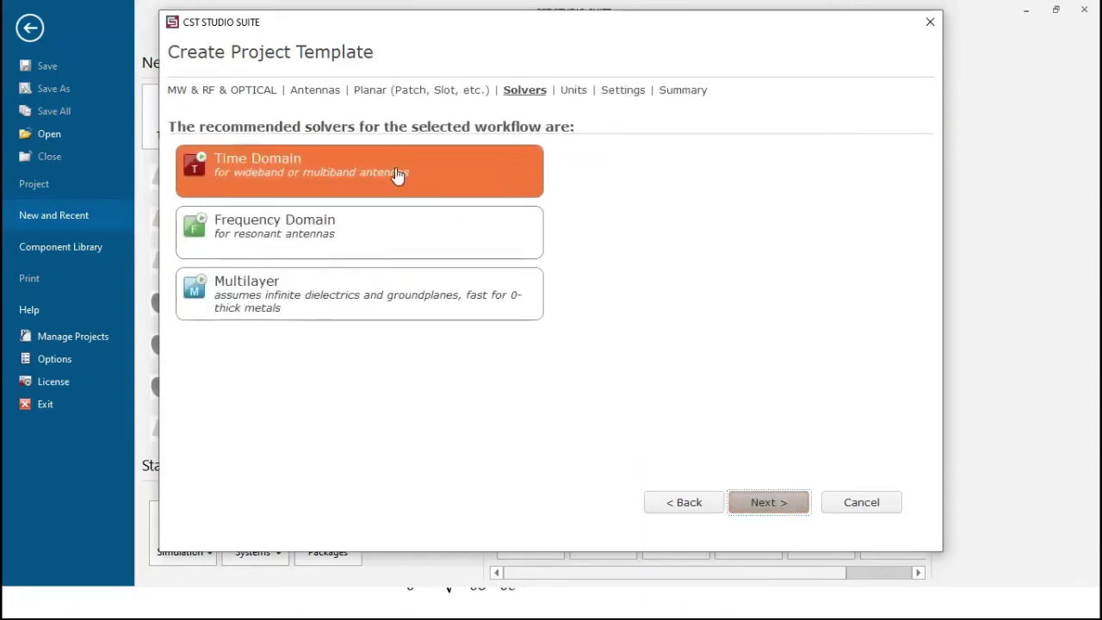
{"action": "left_click", "coordinate": [787, 511]}
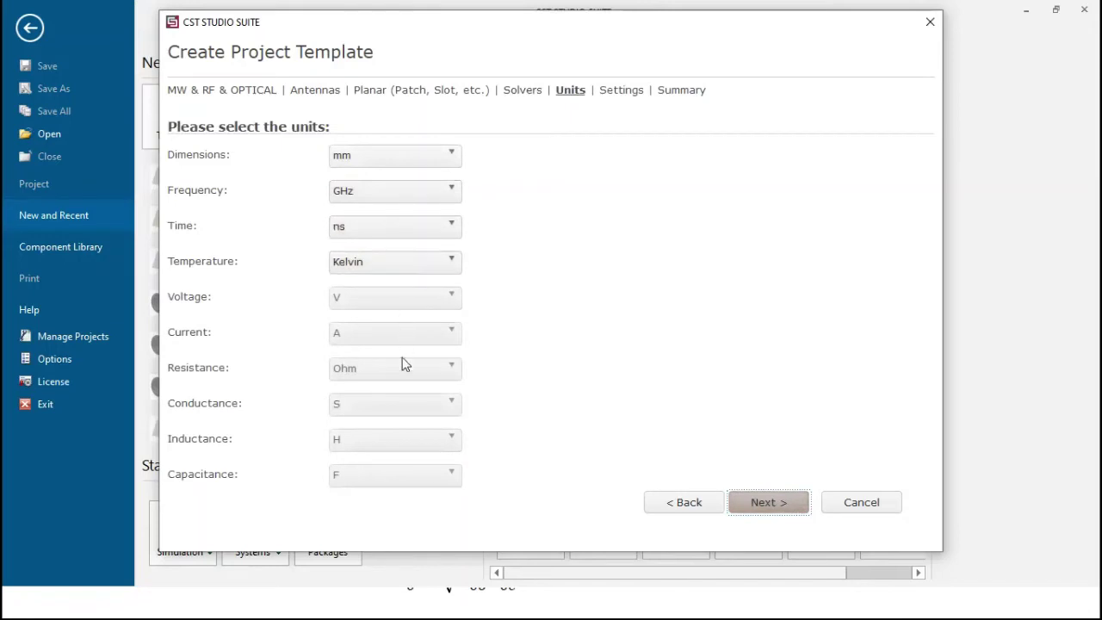
{"action": "left_click", "coordinate": [765, 504]}
- Set the template's frequency range to 24–28 GHz, enable E-field, H-field and Farfield monitors, and finish creating the project
{"action": "left_click", "coordinate": [365, 156]}
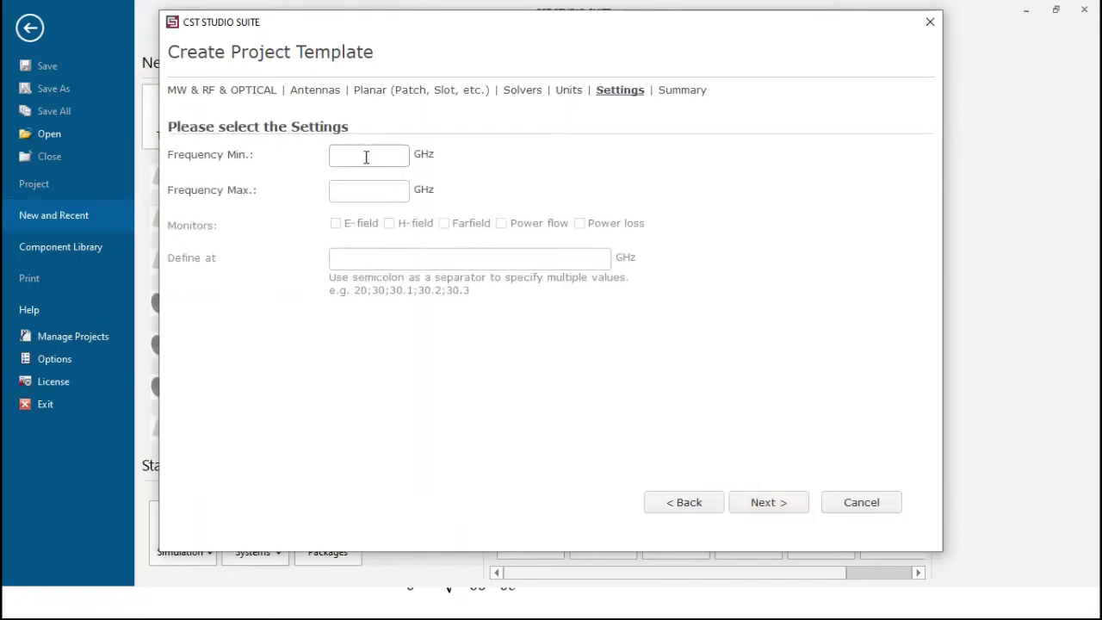
{"action": "type", "text": "24"}
{"action": "key", "text": "Tab"}
{"action": "type", "text": "28"}
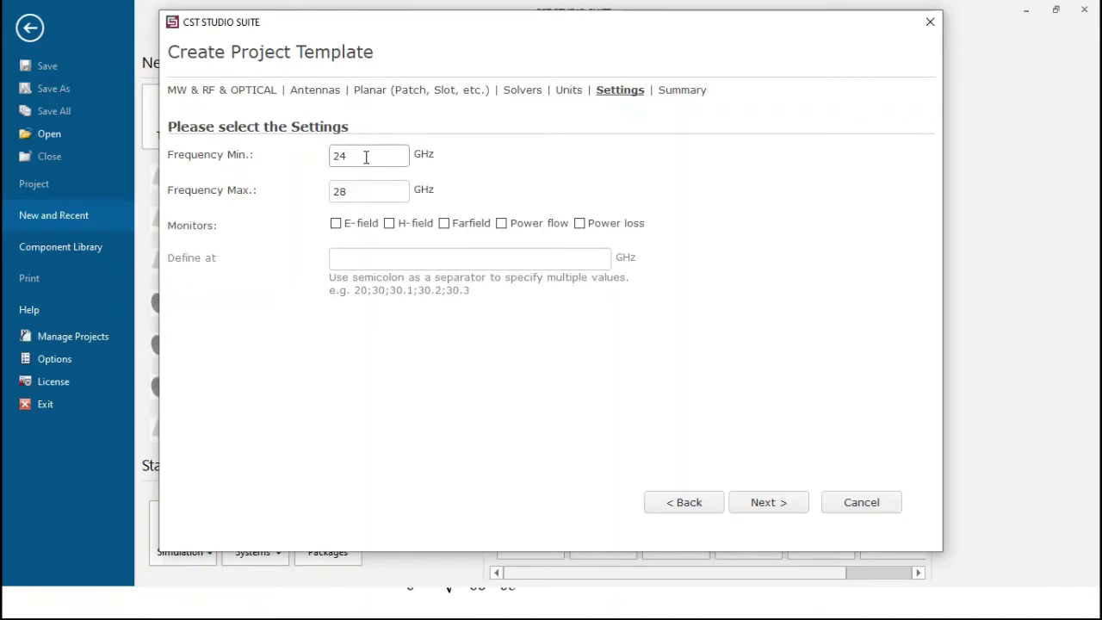
{"action": "left_click", "coordinate": [336, 225]}
{"action": "left_click", "coordinate": [389, 225]}
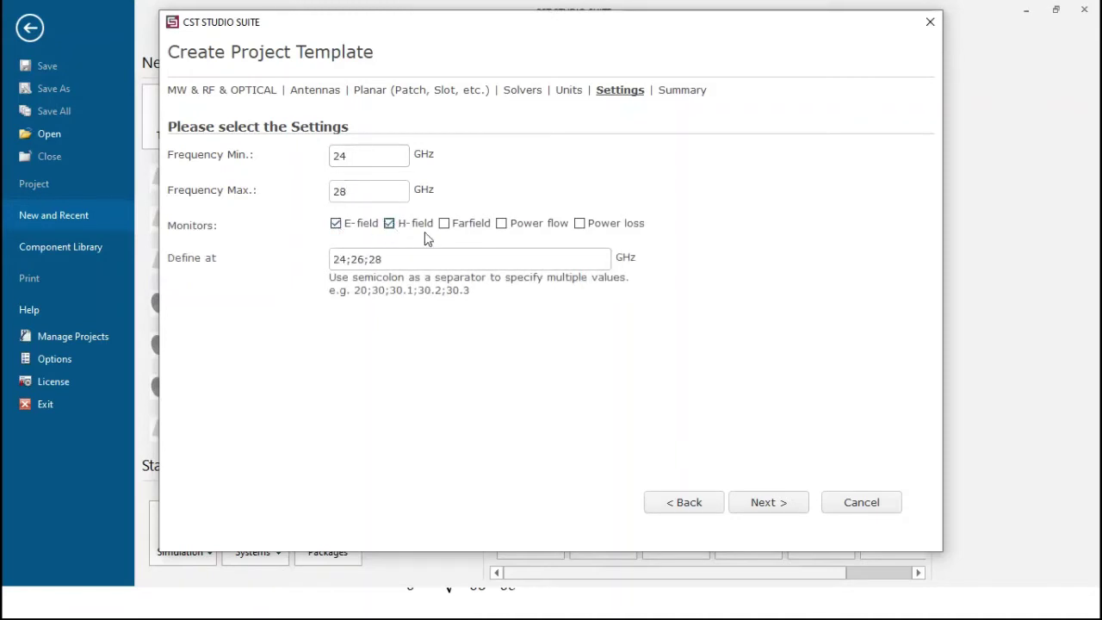
{"action": "left_click", "coordinate": [444, 225]}
{"action": "left_click", "coordinate": [762, 510]}
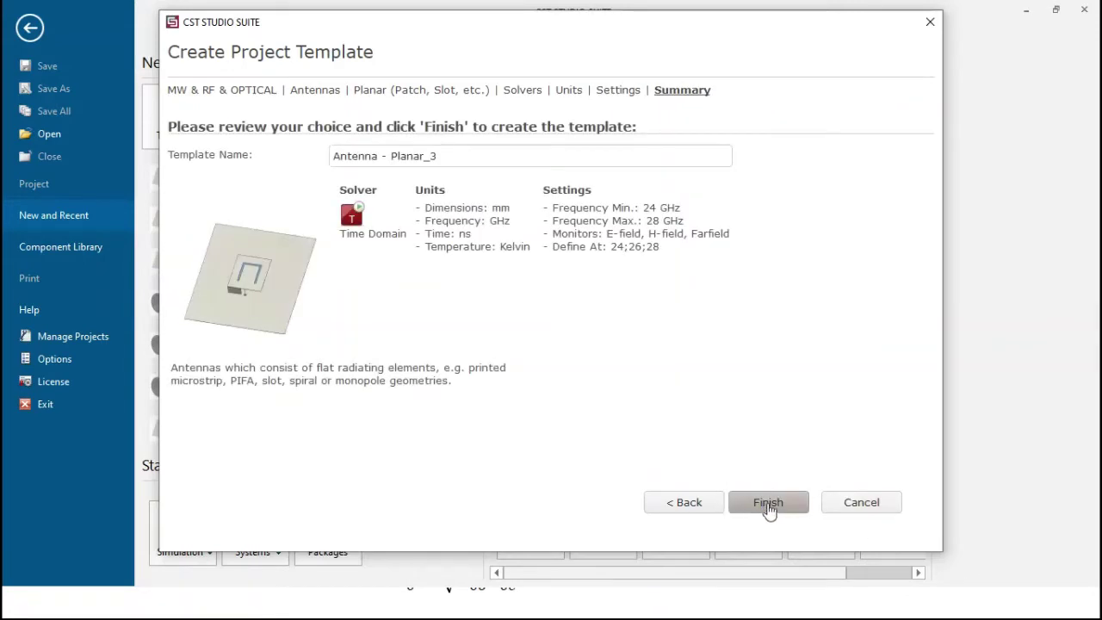
{"action": "left_click", "coordinate": [768, 506]}
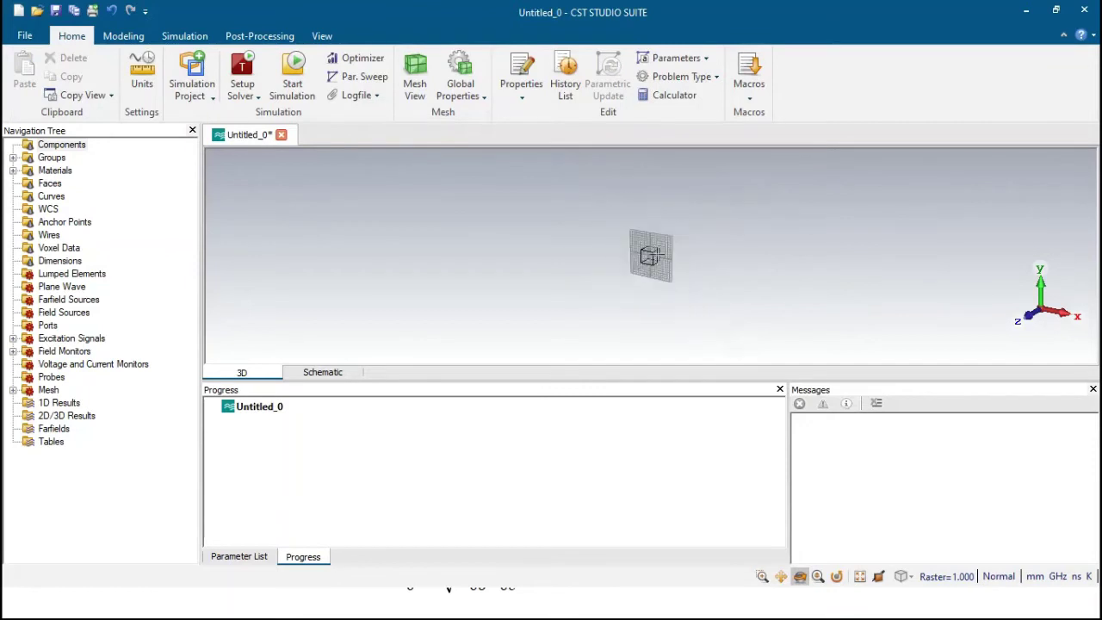
- Hide the working plane grid in the 3D view, keeping the bounding box displayed
{"action": "scroll", "coordinate": [648, 256], "scroll_direction": "up", "scroll_amount": 3}
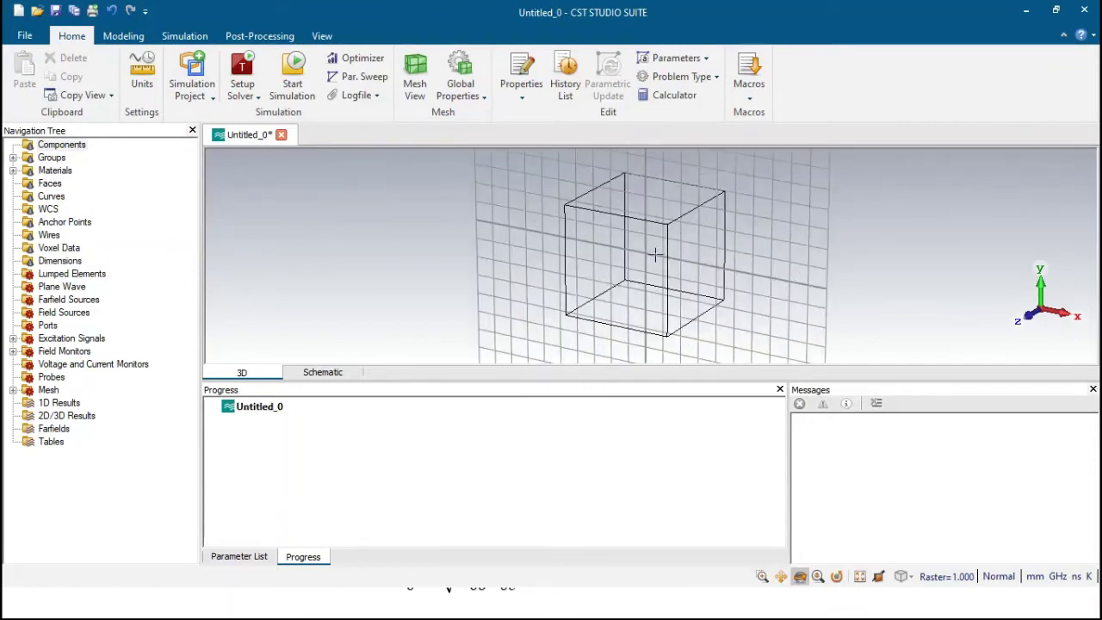
{"action": "left_click", "coordinate": [331, 41]}
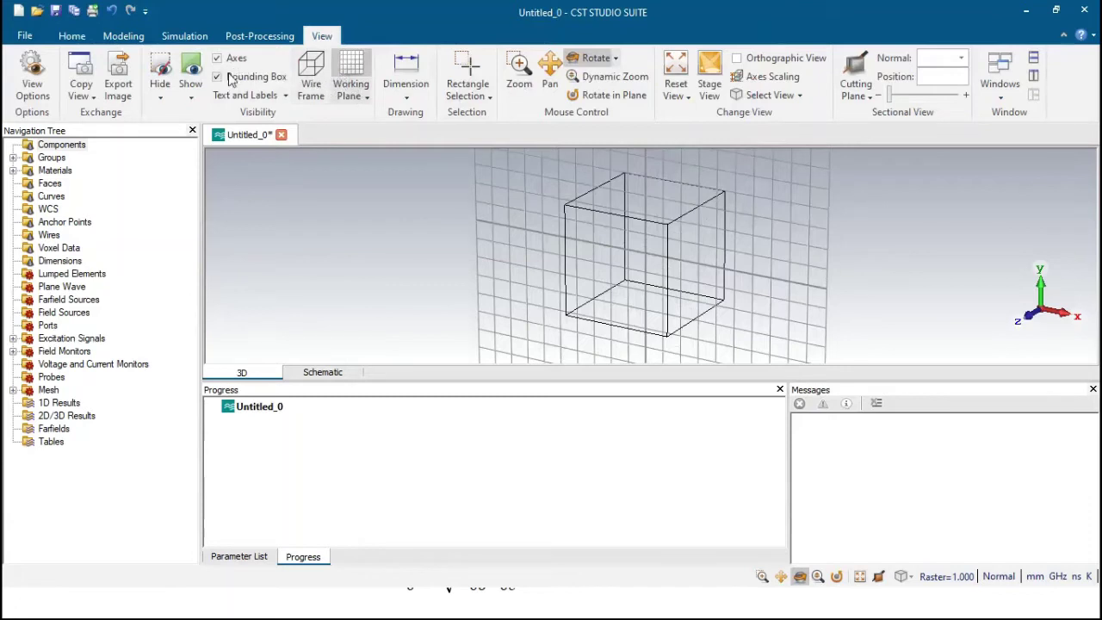
{"action": "left_click", "coordinate": [220, 79]}
{"action": "left_click", "coordinate": [220, 79]}
{"action": "left_click", "coordinate": [351, 79]}
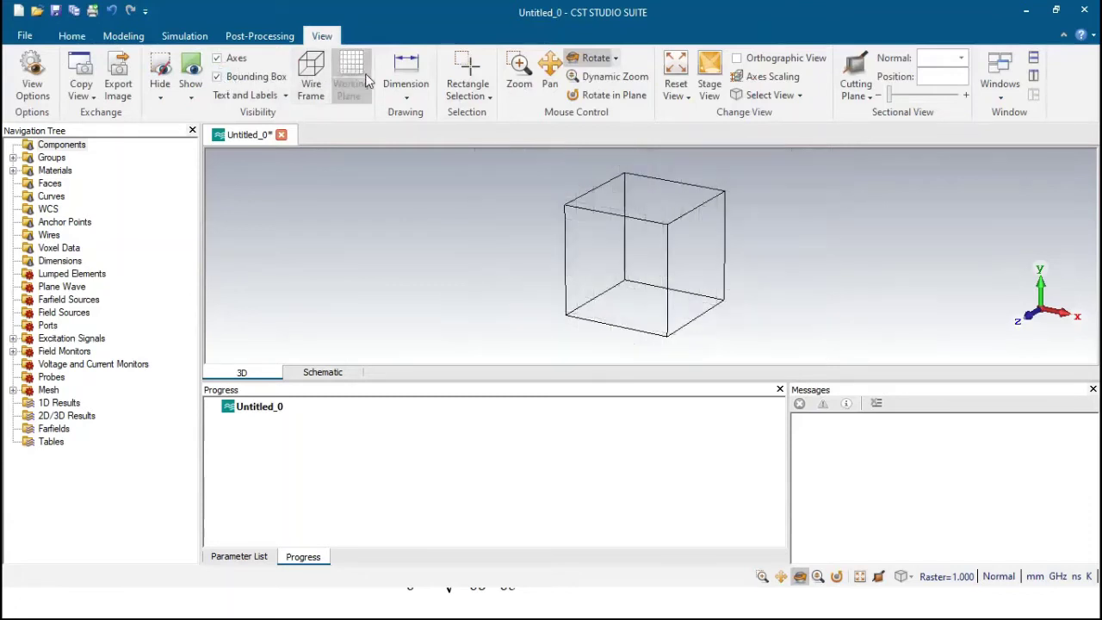
{"action": "scroll", "coordinate": [642, 295], "scroll_direction": "down", "scroll_amount": 2}
{"action": "scroll", "coordinate": [642, 271], "scroll_direction": "up", "scroll_amount": 3}
{"action": "scroll", "coordinate": [637, 267], "scroll_direction": "down", "scroll_amount": 2}
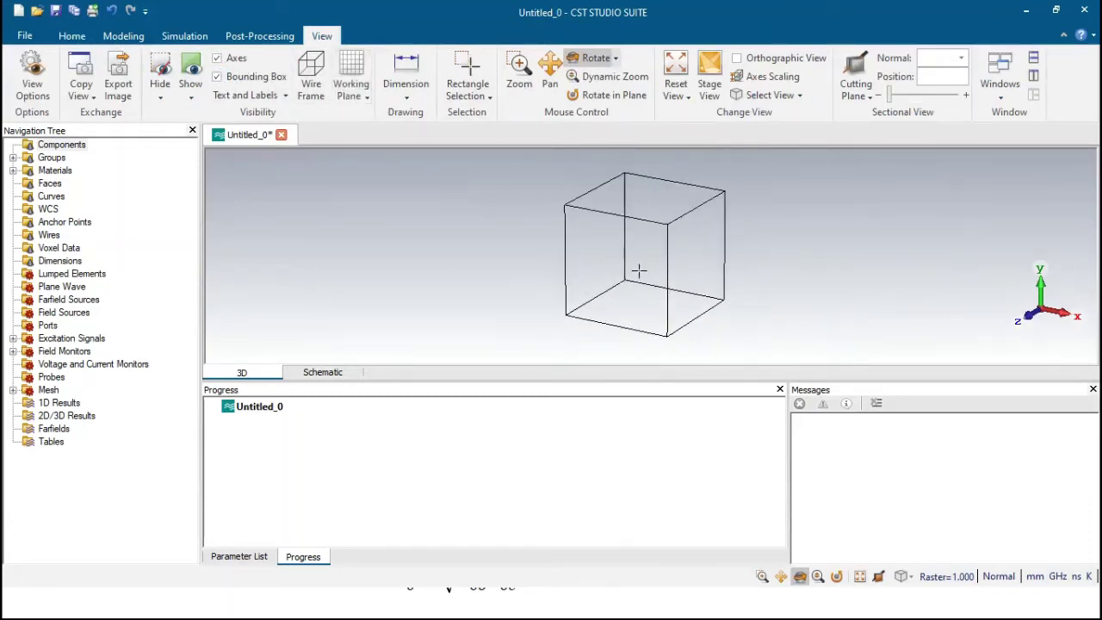
- Add a parameter c with the value 300000 to the project's parameter list
{"action": "left_click", "coordinate": [261, 557]}
{"action": "left_click", "coordinate": [266, 424]}
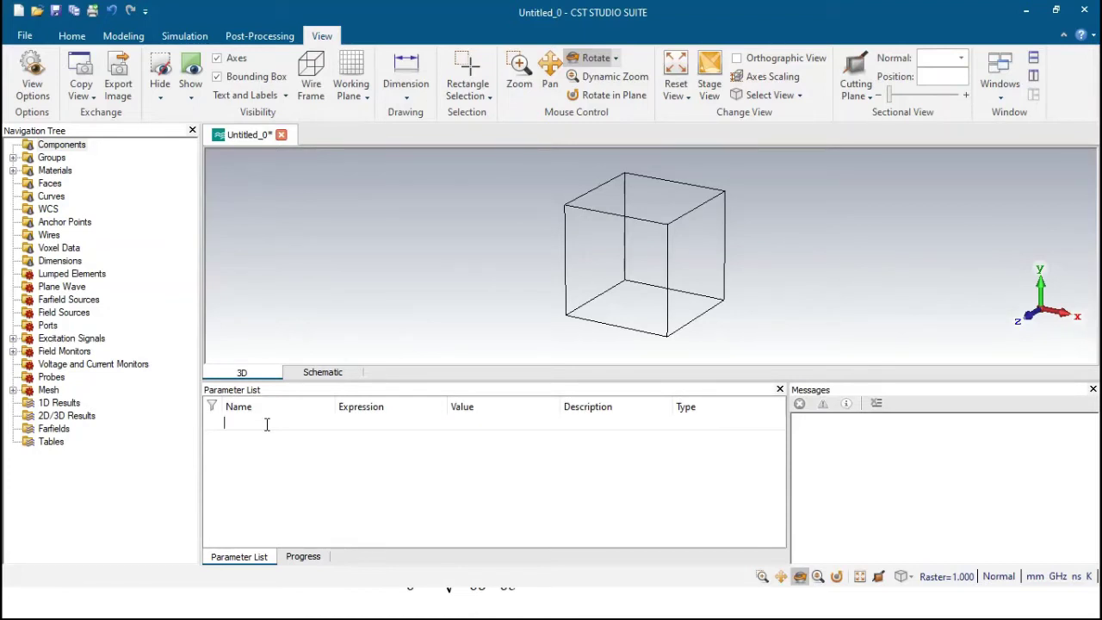
{"action": "type", "text": "c"}
{"action": "key", "text": "BackSpace"}
{"action": "key", "text": "Return"}
{"action": "type", "text": "300"}
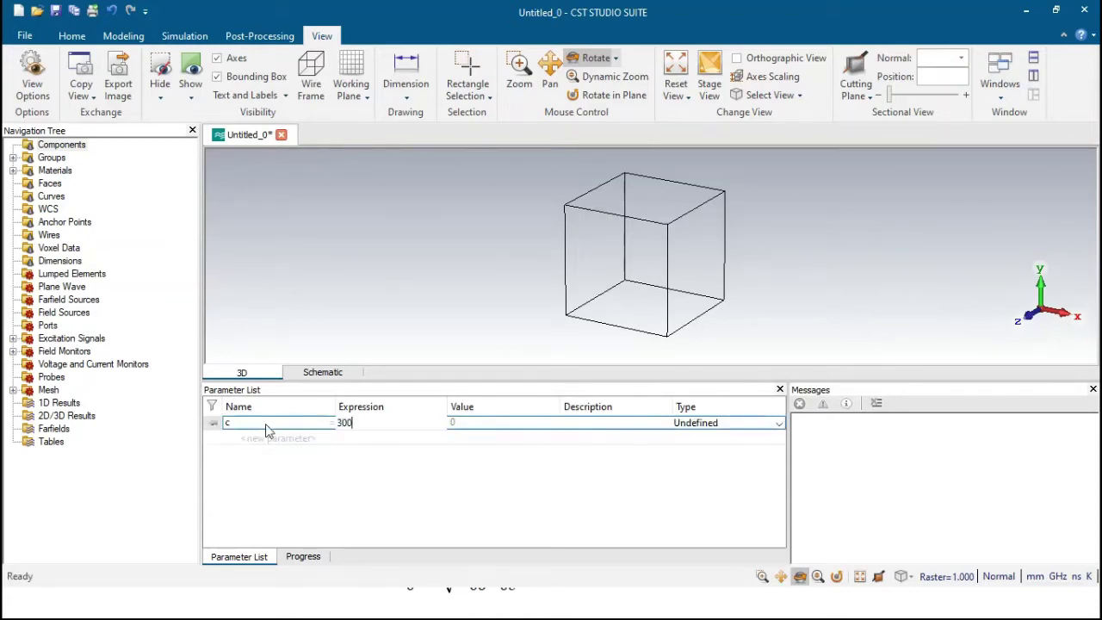
{"action": "type", "text": "000"}
{"action": "key", "text": "Return"}
{"action": "key", "text": "Return"}
{"action": "key", "text": "Return"}
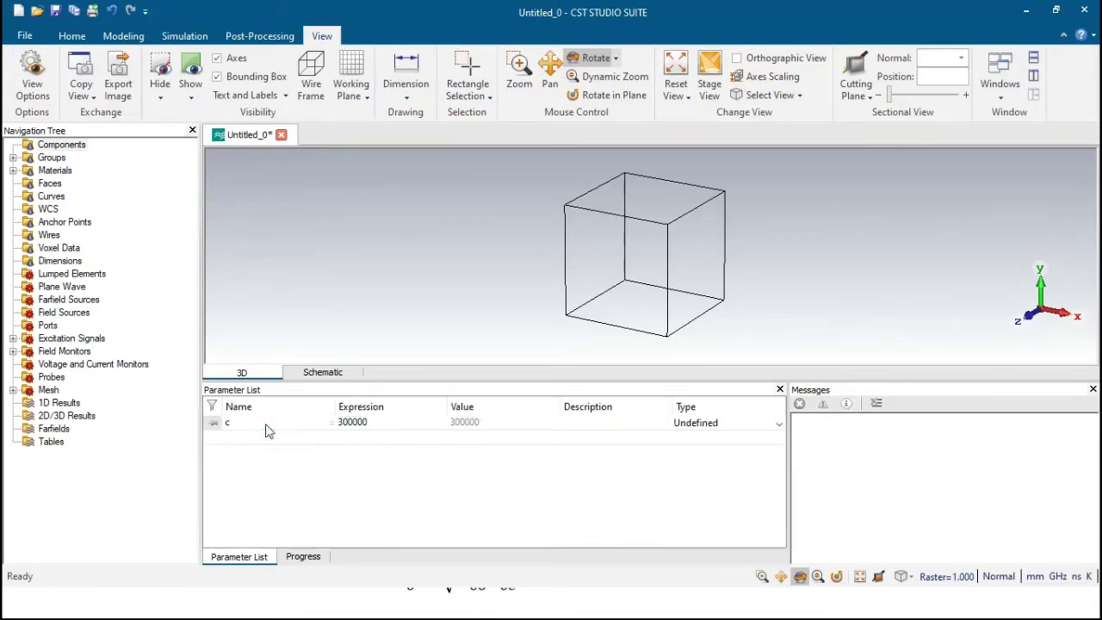
- Add a parameter f with the value 26000
{"action": "type", "text": "f"}
{"action": "key", "text": "Return"}
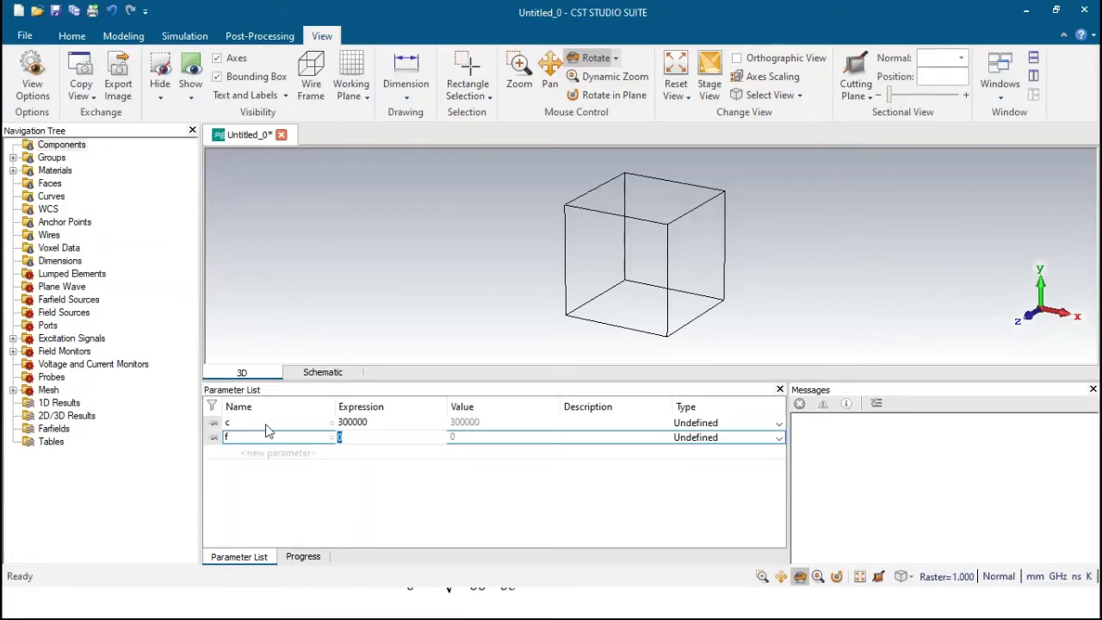
{"action": "type", "text": "260000"}
{"action": "key", "text": "BackSpace"}
{"action": "key", "text": "Tab"}
{"action": "key", "text": "Tab"}
{"action": "key", "text": "Tab"}
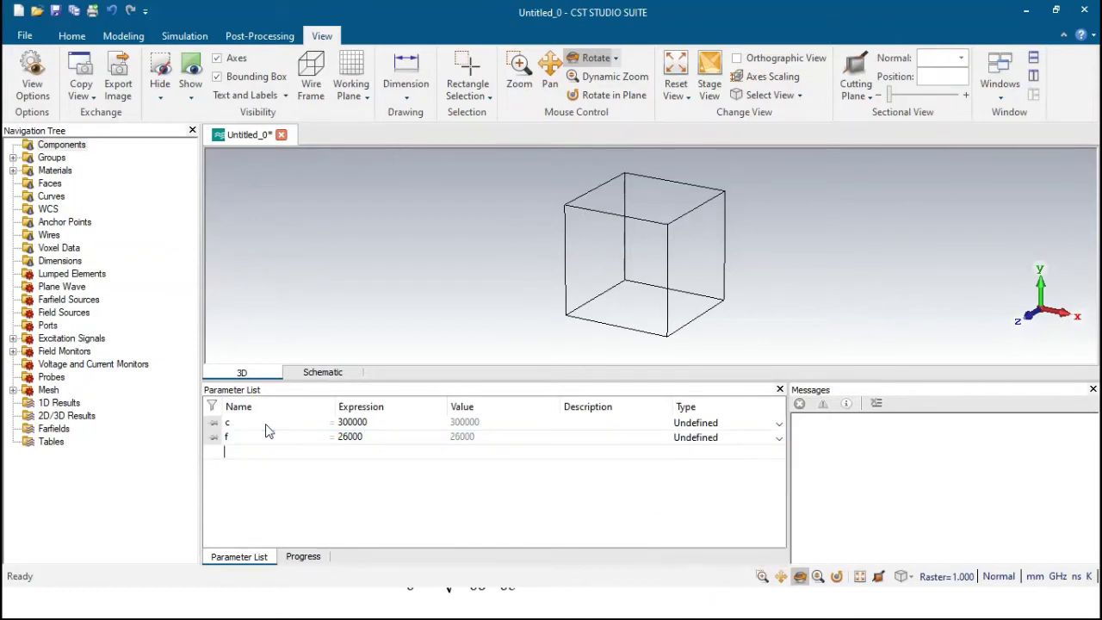
- Add a parameter lam0 defined by the expression c/f, leaving its description empty and its type Undefined
{"action": "type", "text": "lamda"}
{"action": "key", "text": "BackSpace"}
{"action": "key", "text": "BackSpace"}
{"action": "type", "text": "0"}
{"action": "key", "text": "Tab"}
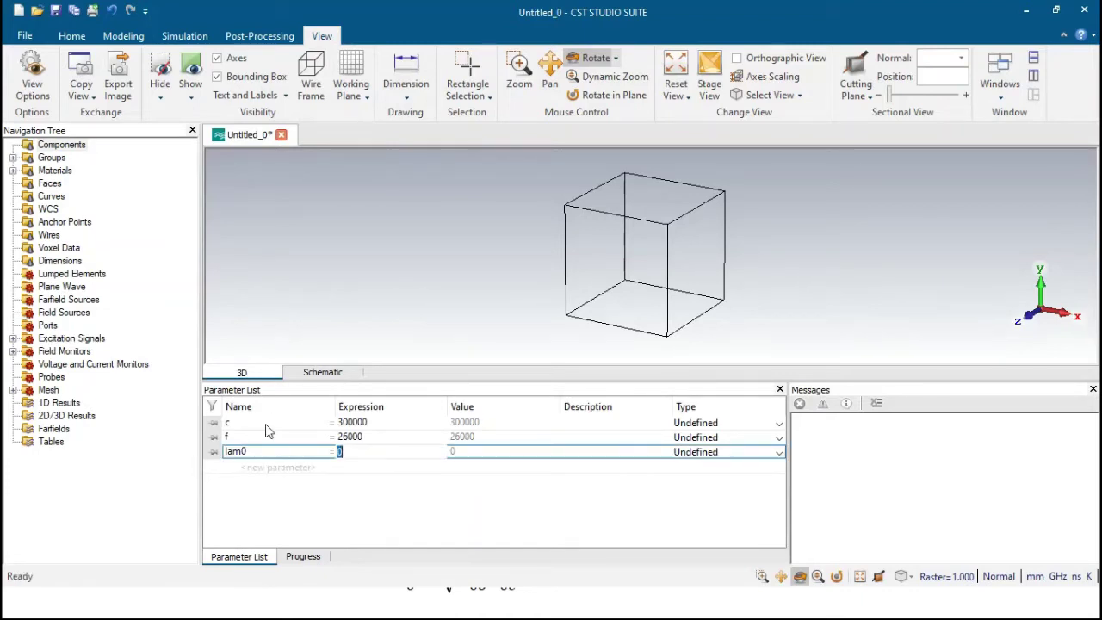
{"action": "type", "text": "c/f"}
{"action": "key", "text": "Return"}
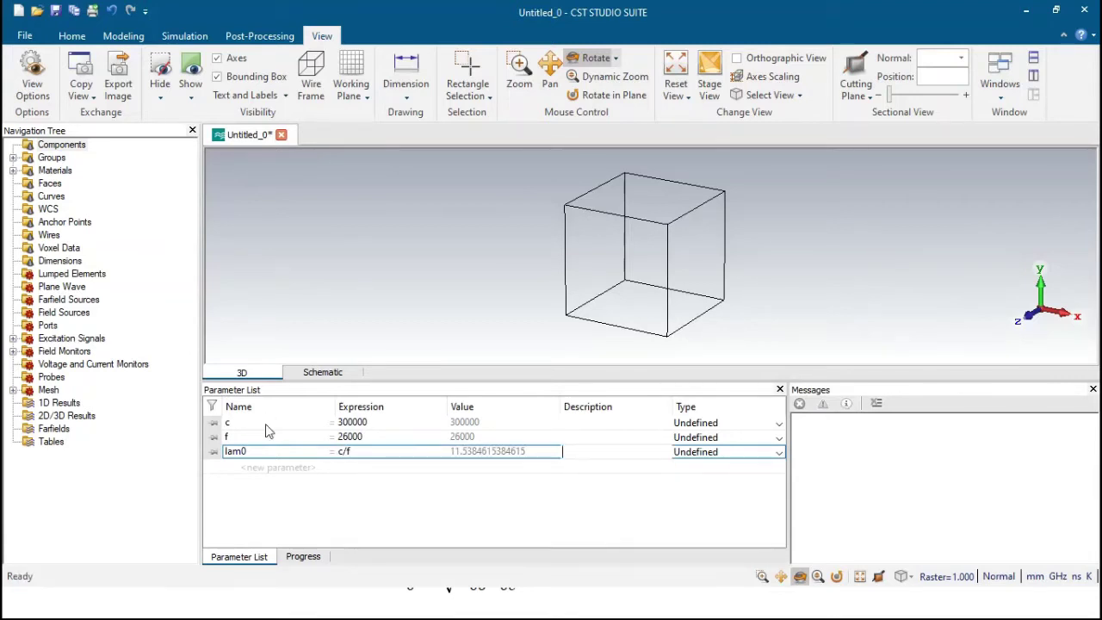
{"action": "key", "text": "Return"}
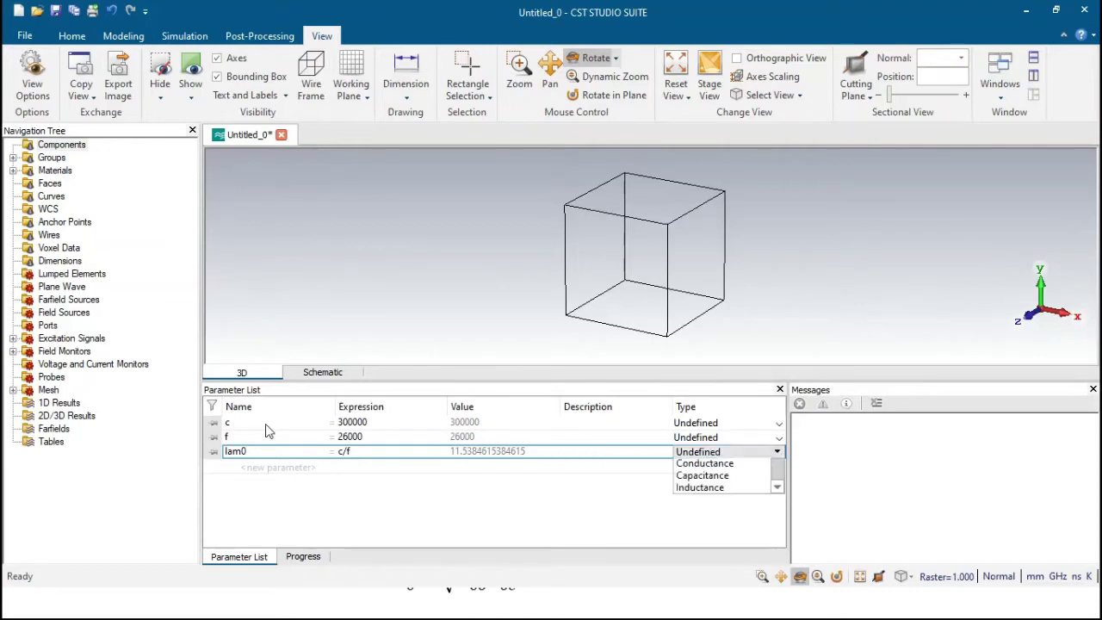
{"action": "key", "text": "Return"}
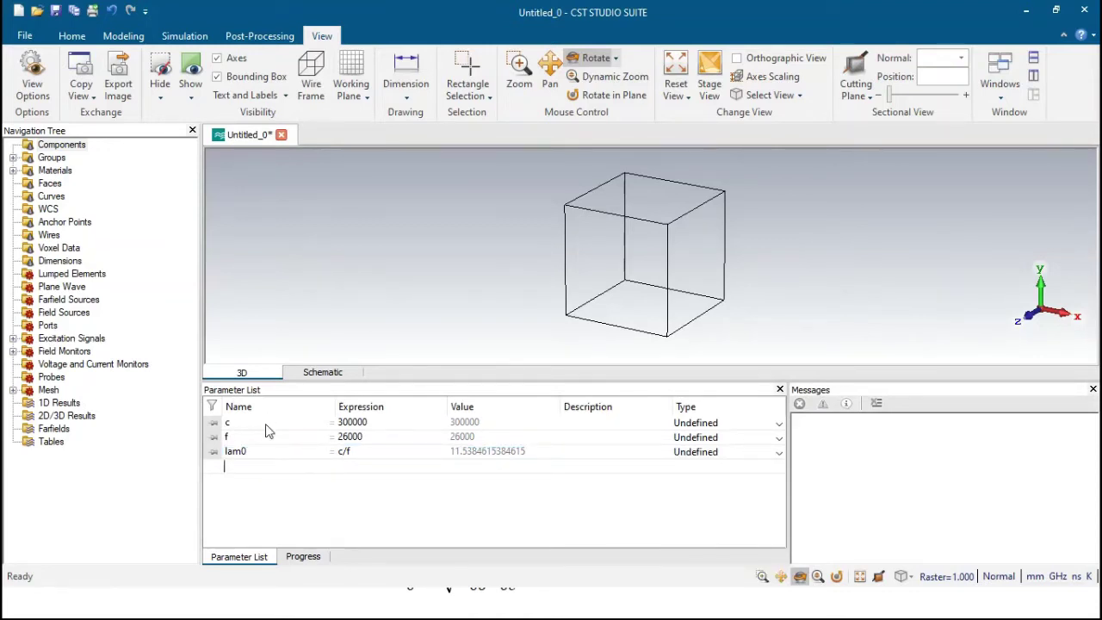
- Add a parameter ee with the value 6.83
{"action": "type", "text": "ee"}
{"action": "key", "text": "Return"}
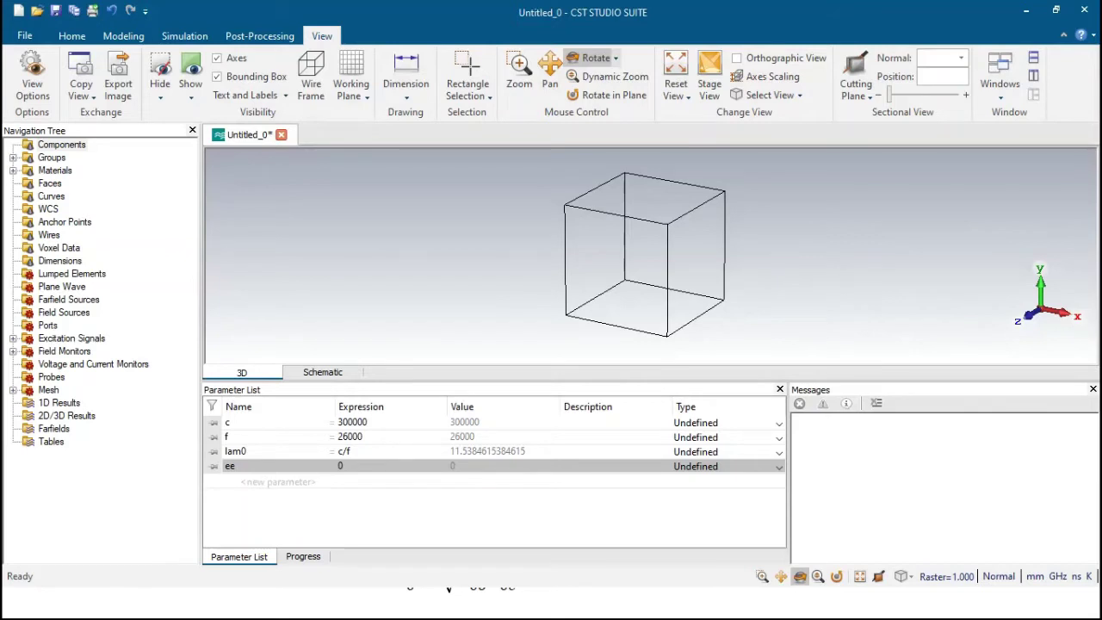
{"action": "left_click", "coordinate": [386, 466]}
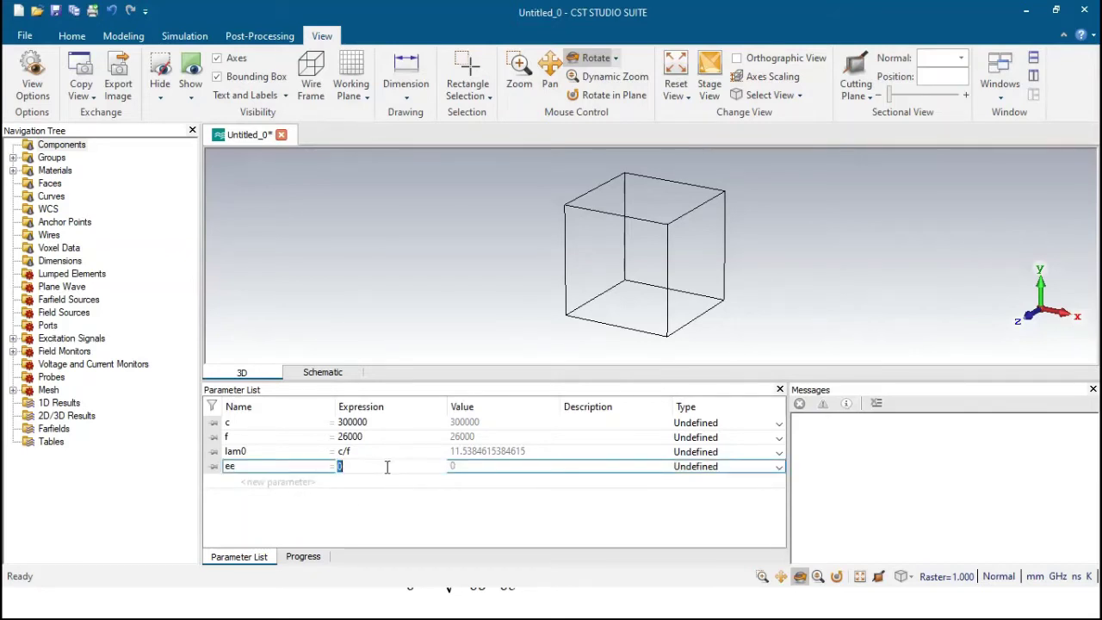
{"action": "type", "text": "6.83"}
{"action": "key", "text": "Return"}
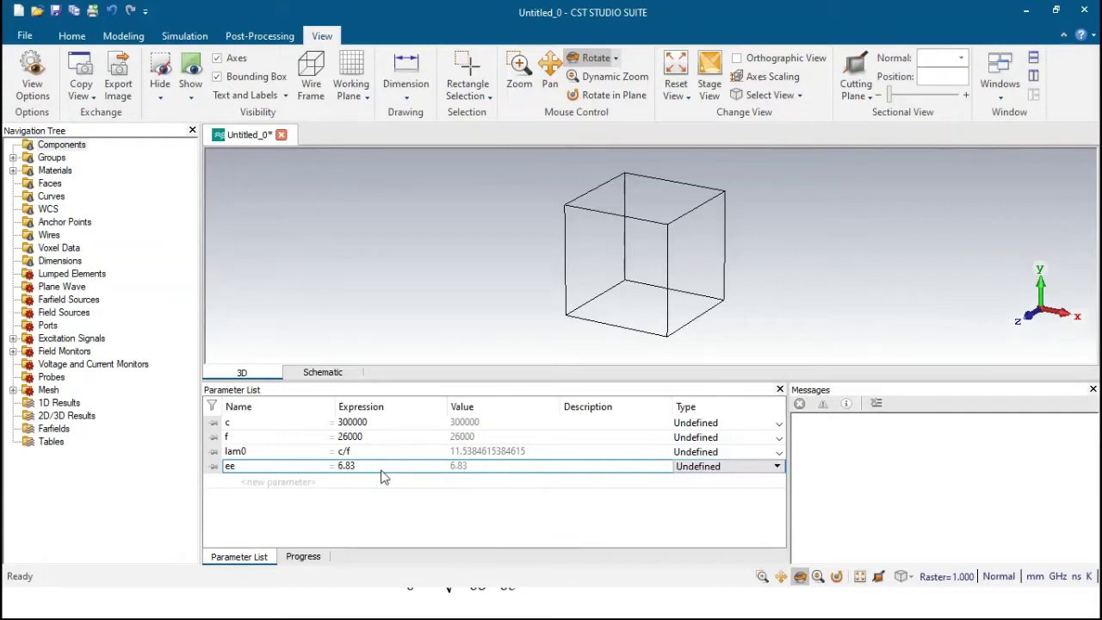
- Add a parameter lam defined by the expression lam0/(ee)
{"action": "left_click", "coordinate": [293, 479]}
{"action": "type", "text": "lam"}
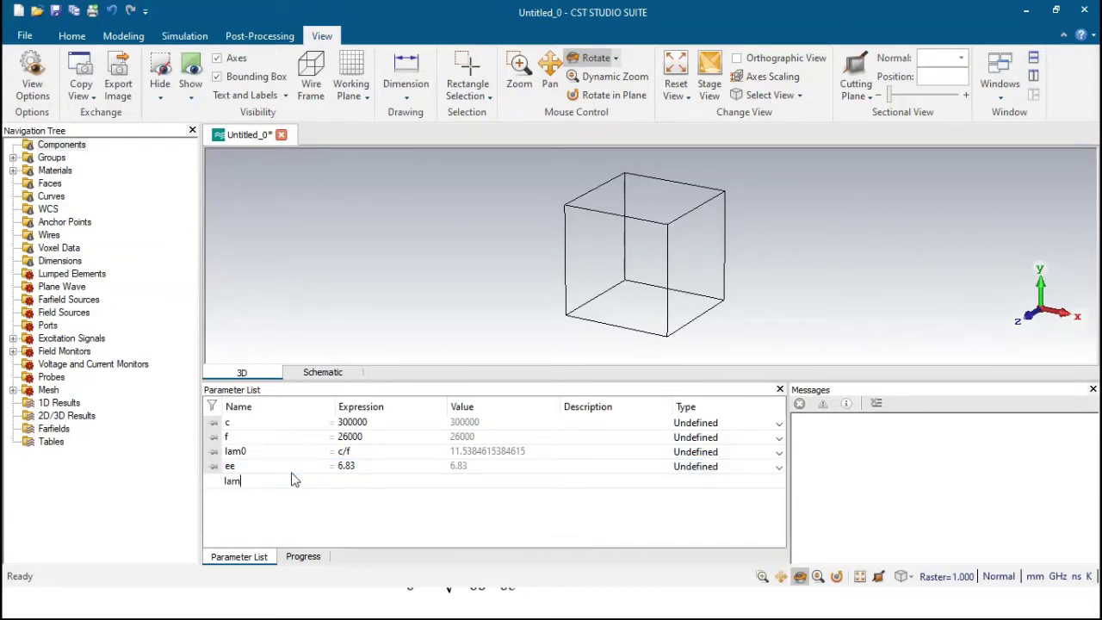
{"action": "key", "text": "Tab"}
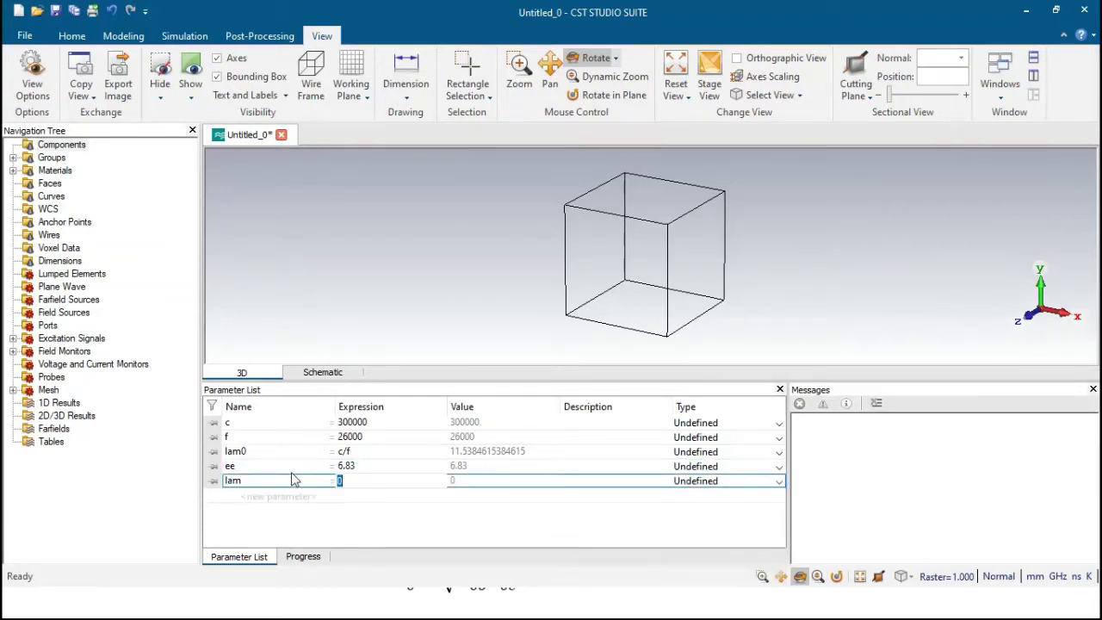
{"action": "type", "text": "lam0"}
{"action": "type", "text": "/"}
{"action": "type", "text": "0"}
{"action": "key", "text": "Left"}
{"action": "type", "text": "ee"}
{"action": "key", "text": "Return"}
- Change the expression of lam to lam0/(ee)^(1/2)
{"action": "left_click", "coordinate": [387, 481]}
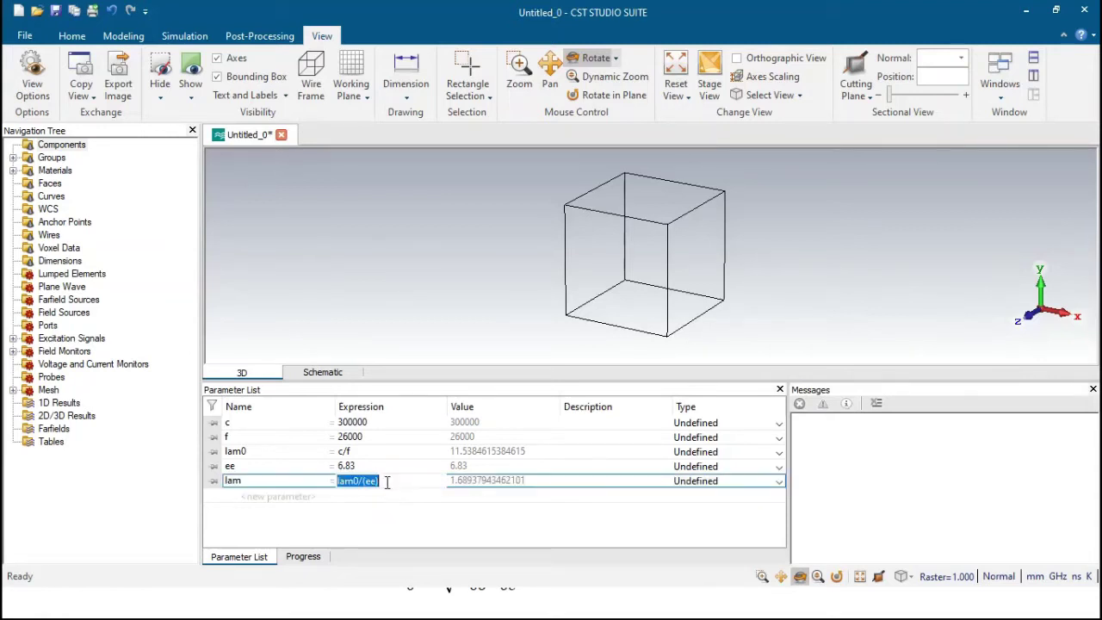
{"action": "left_click", "coordinate": [386, 481]}
{"action": "type", "text": "^()"}
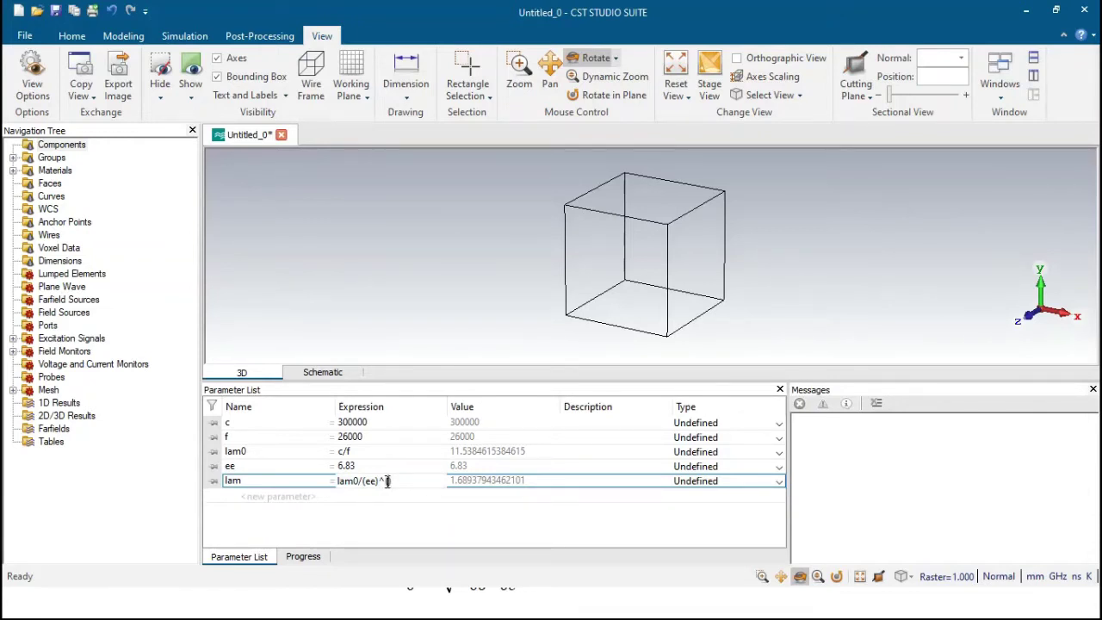
{"action": "type", "text": "1/2"}
{"action": "left_click", "coordinate": [411, 507]}
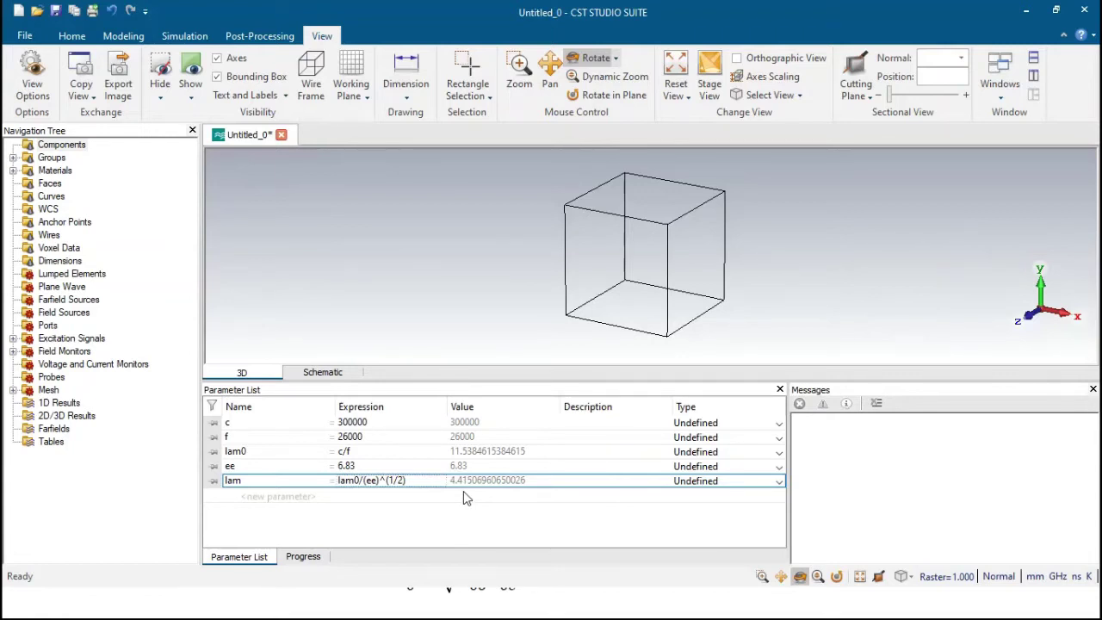
- Add a parameter ly defined by the expression lam
{"action": "left_click", "coordinate": [281, 497]}
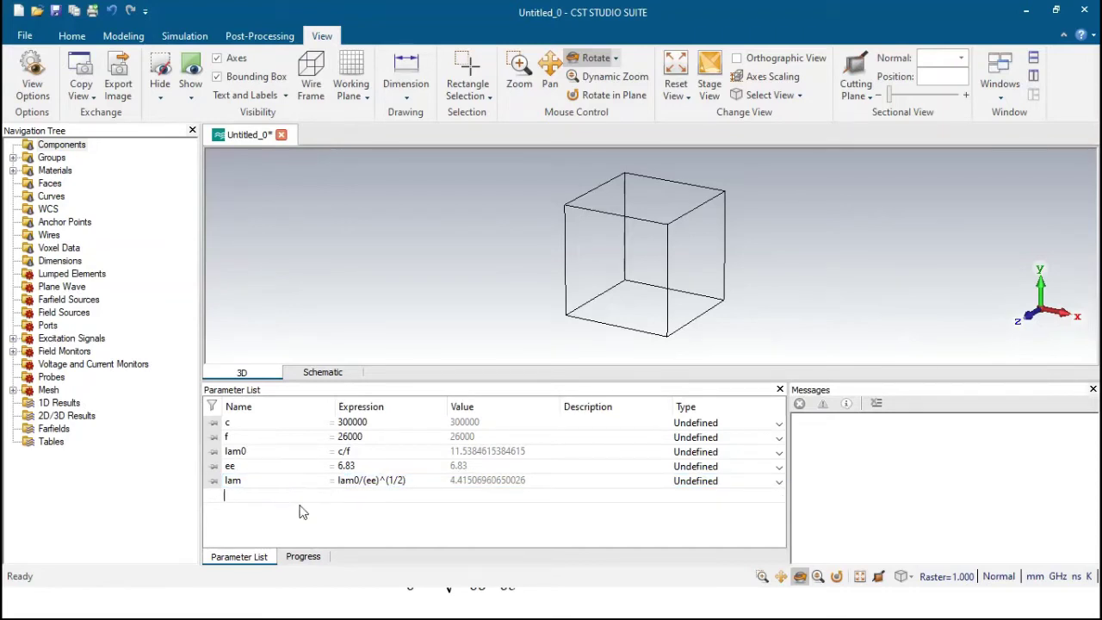
{"action": "left_click", "coordinate": [274, 496]}
{"action": "type", "text": "ly"}
{"action": "key", "text": "Tab"}
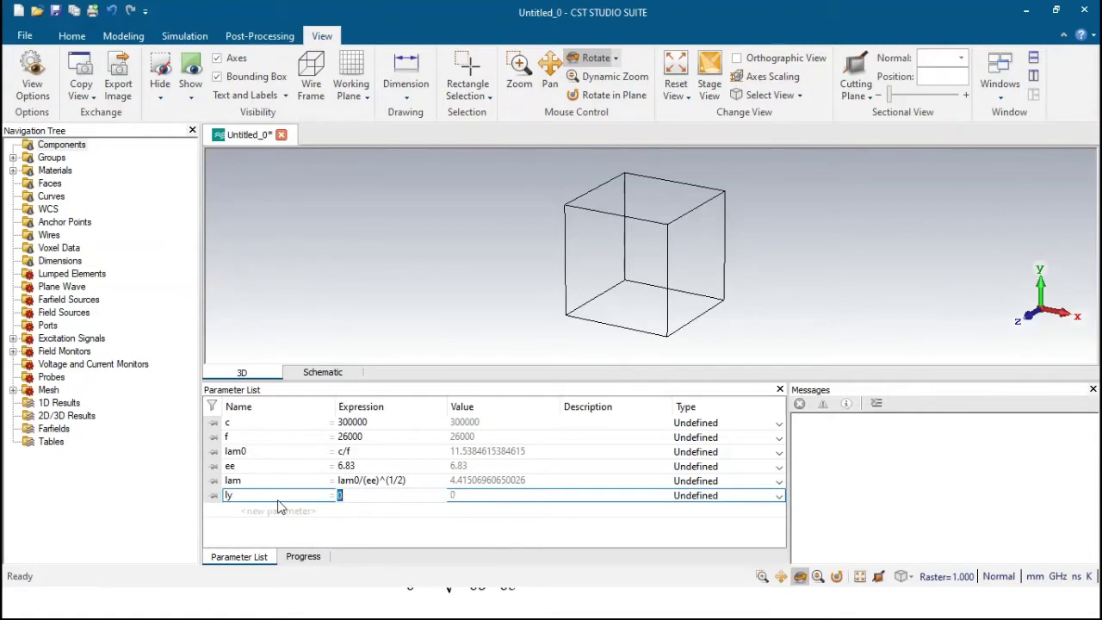
{"action": "type", "text": "lam0"}
{"action": "key", "text": "BackSpace"}
{"action": "key", "text": "Return"}
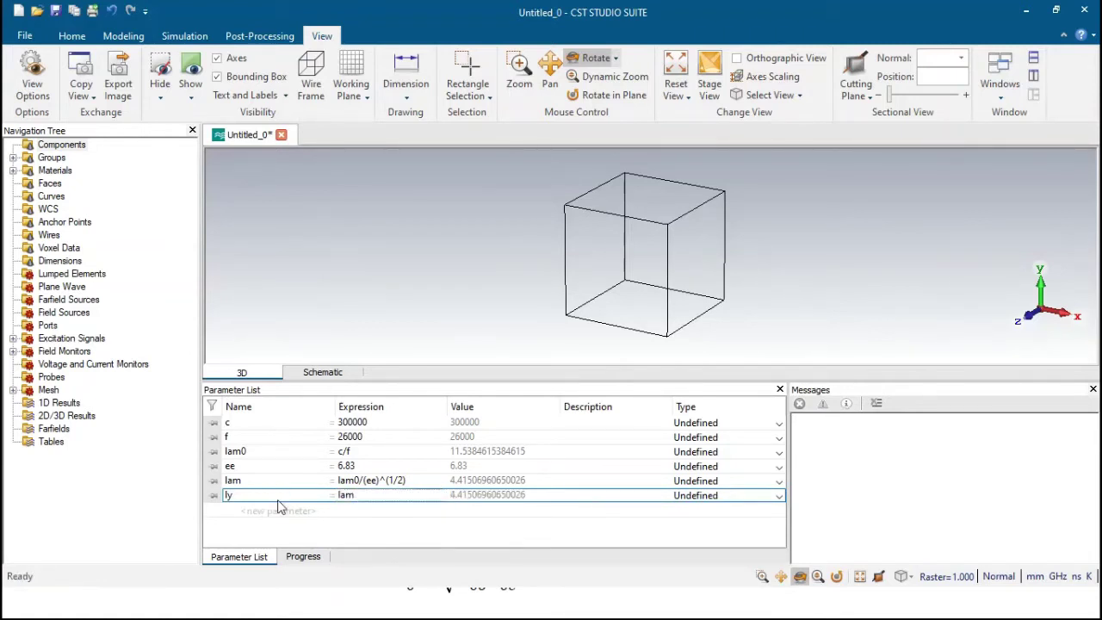
- Add a parameter lx defined by the expression 2*lam, leaving its description empty
{"action": "left_click", "coordinate": [277, 513]}
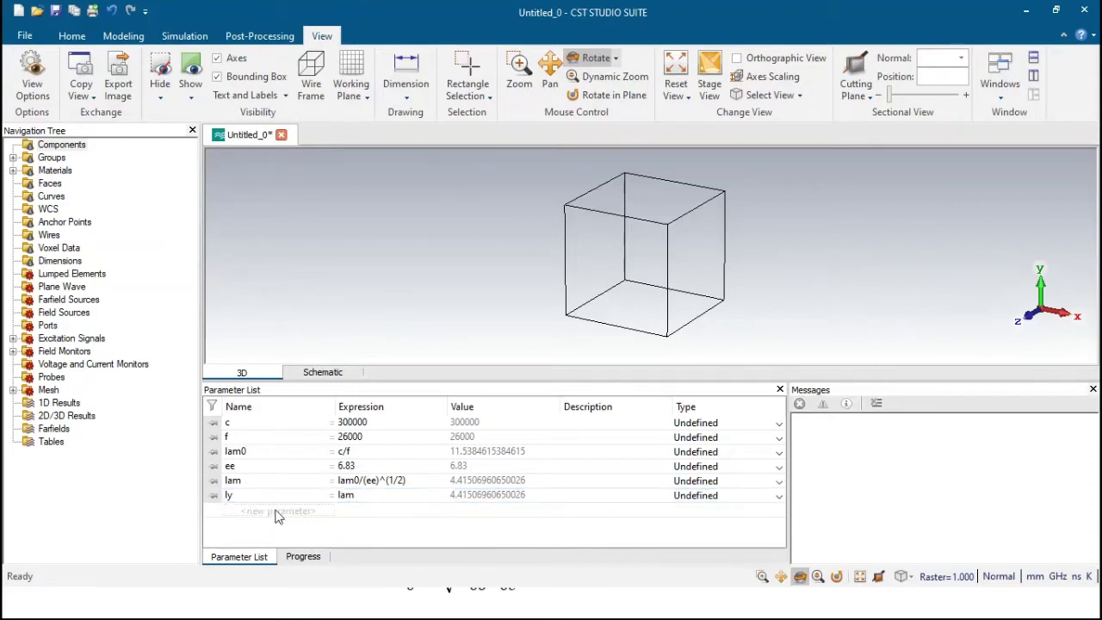
{"action": "left_click", "coordinate": [278, 511]}
{"action": "type", "text": "lx"}
{"action": "key", "text": "Tab"}
{"action": "type", "text": "2"}
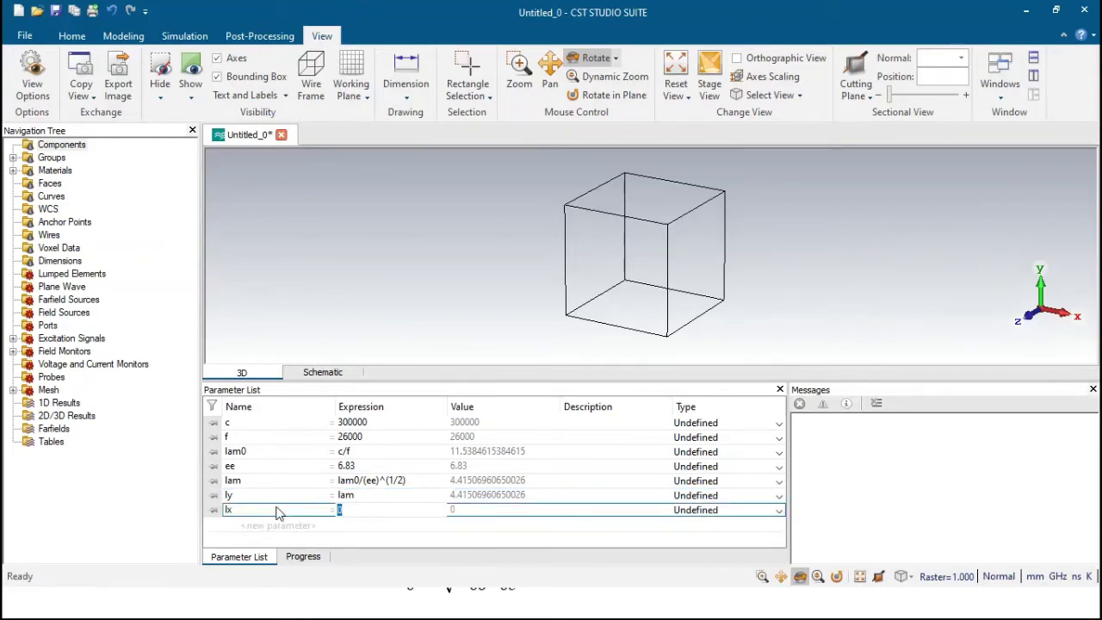
{"action": "type", "text": "*lam0"}
{"action": "key", "text": "BackSpace"}
{"action": "key", "text": "Tab"}
{"action": "key", "text": "Tab"}
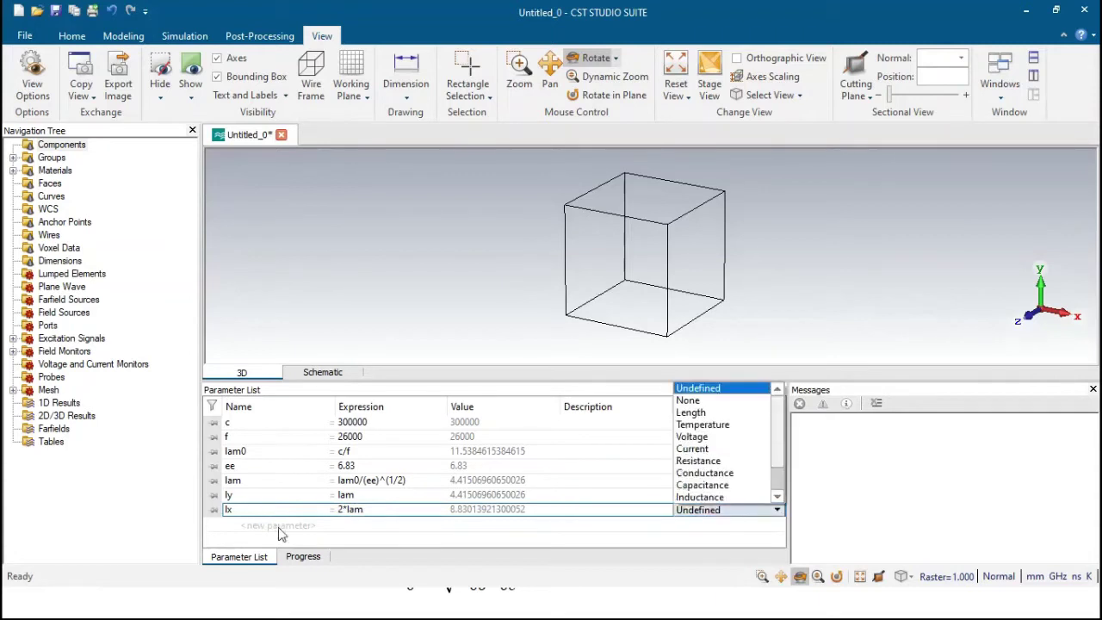
- Add a parameter w with the value 0.478
{"action": "left_click", "coordinate": [281, 526]}
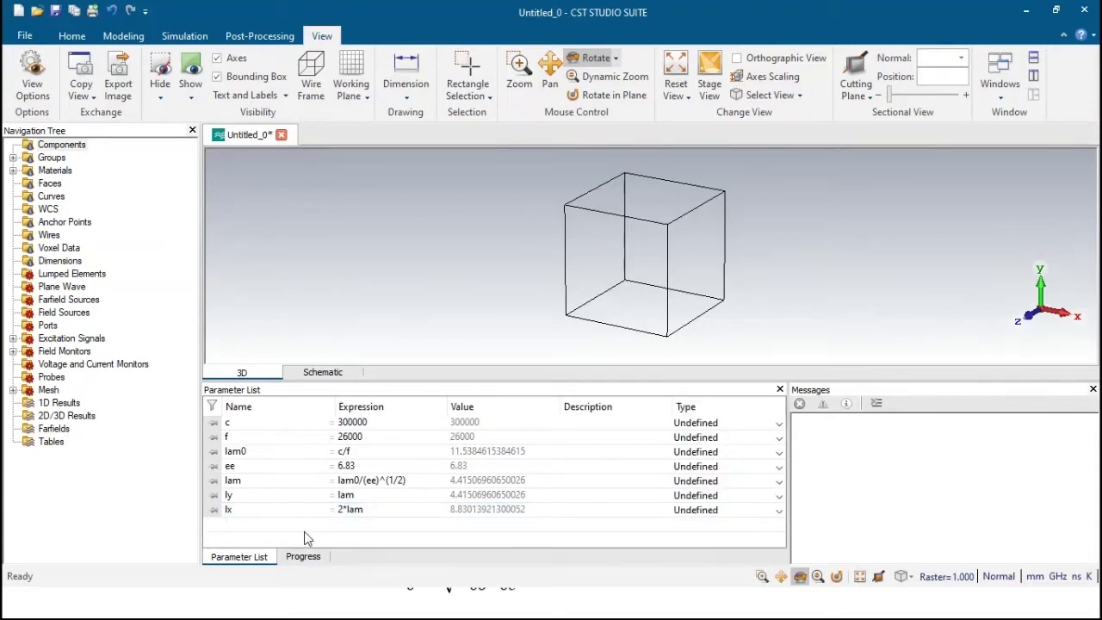
{"action": "type", "text": "w"}
{"action": "key", "text": "Tab"}
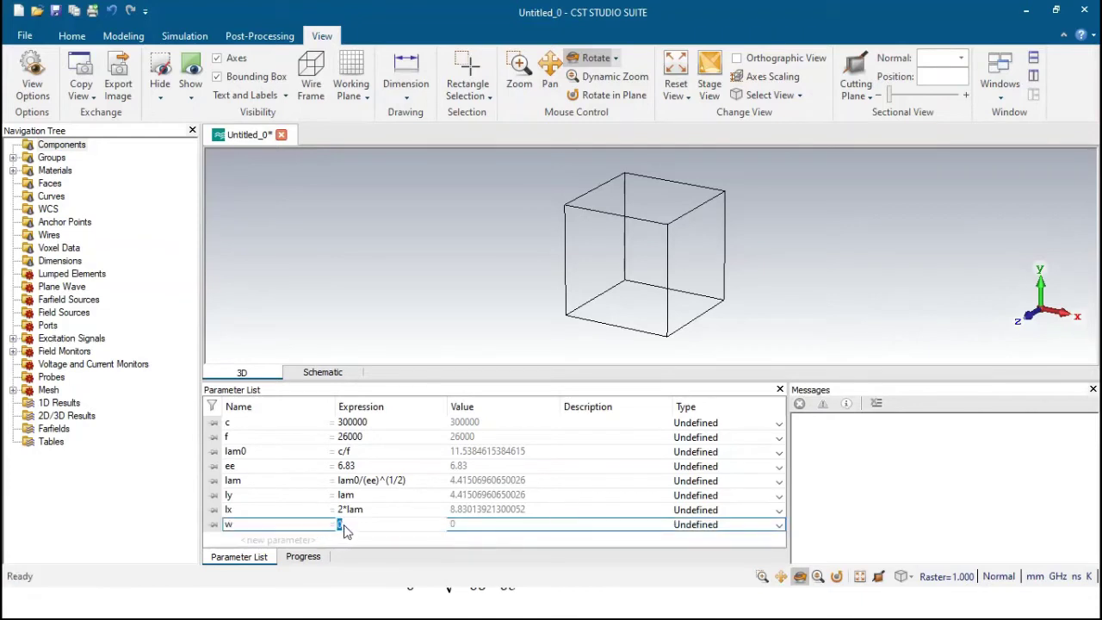
{"action": "left_click", "coordinate": [341, 525]}
{"action": "type", "text": ".478"}
{"action": "key", "text": "Return"}
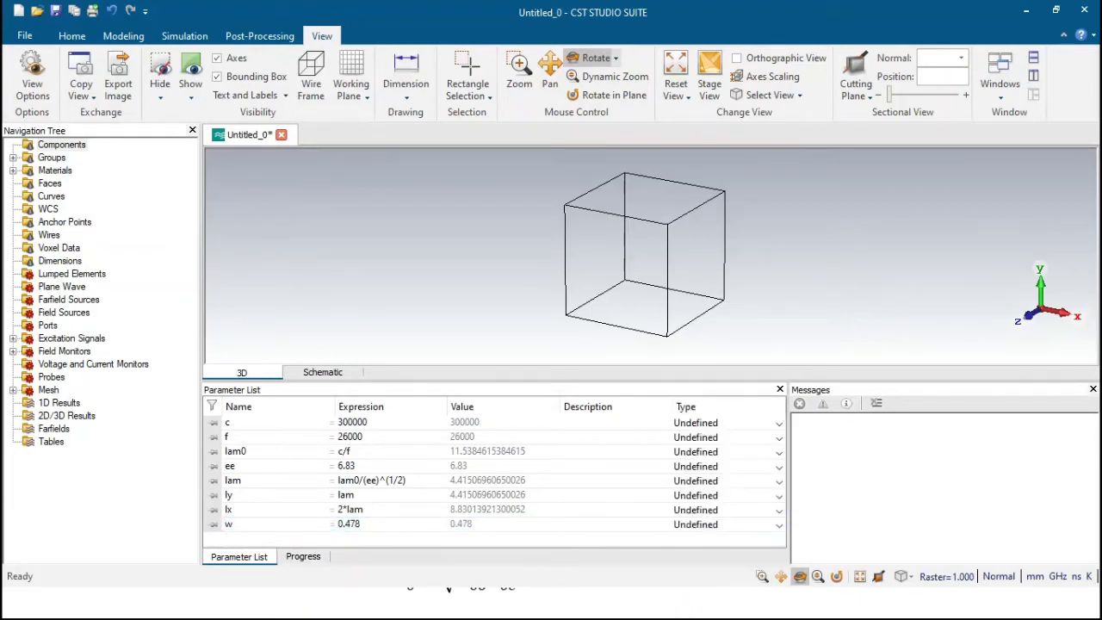
- Add a parameter d with the value 0.5
{"action": "type", "text": "d"}
{"action": "key", "text": "Tab"}
{"action": "type", "text": "0."}
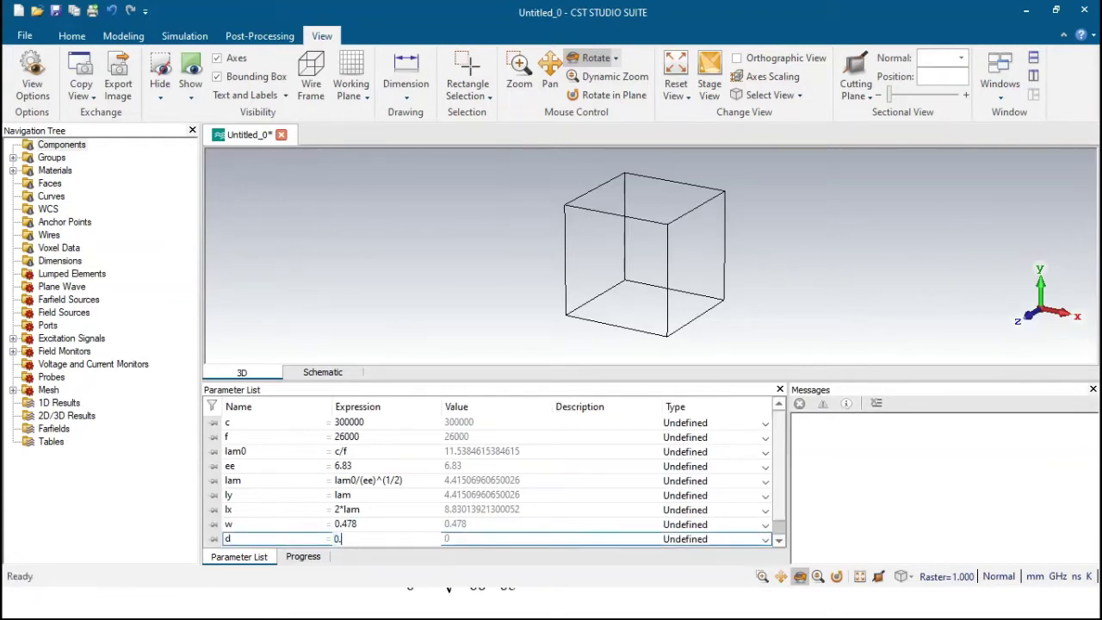
{"action": "type", "text": "5"}
{"action": "key", "text": "Return"}
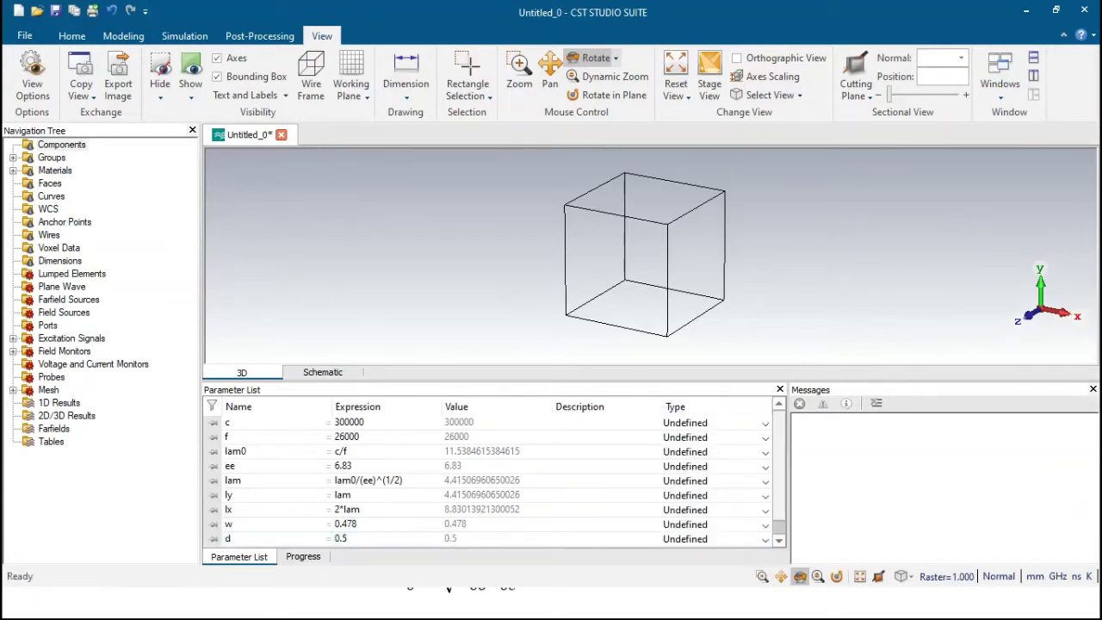
- Add a parameter s with the value 0.5
{"action": "scroll", "coordinate": [390, 528], "scroll_direction": "down", "scroll_amount": 1}
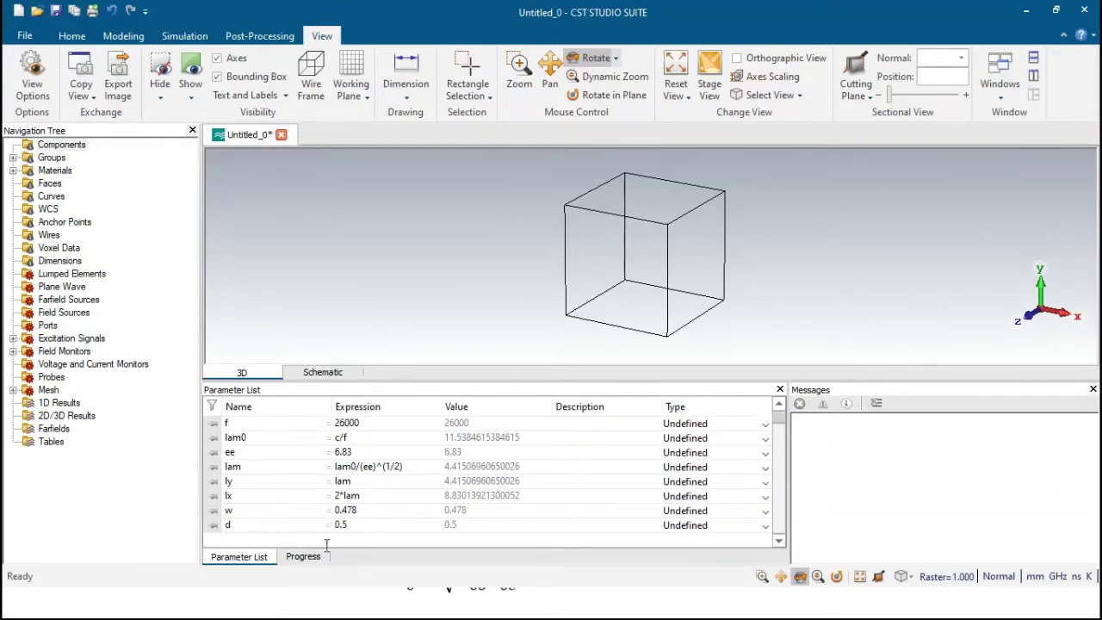
{"action": "type", "text": "s"}
{"action": "key", "text": "Tab"}
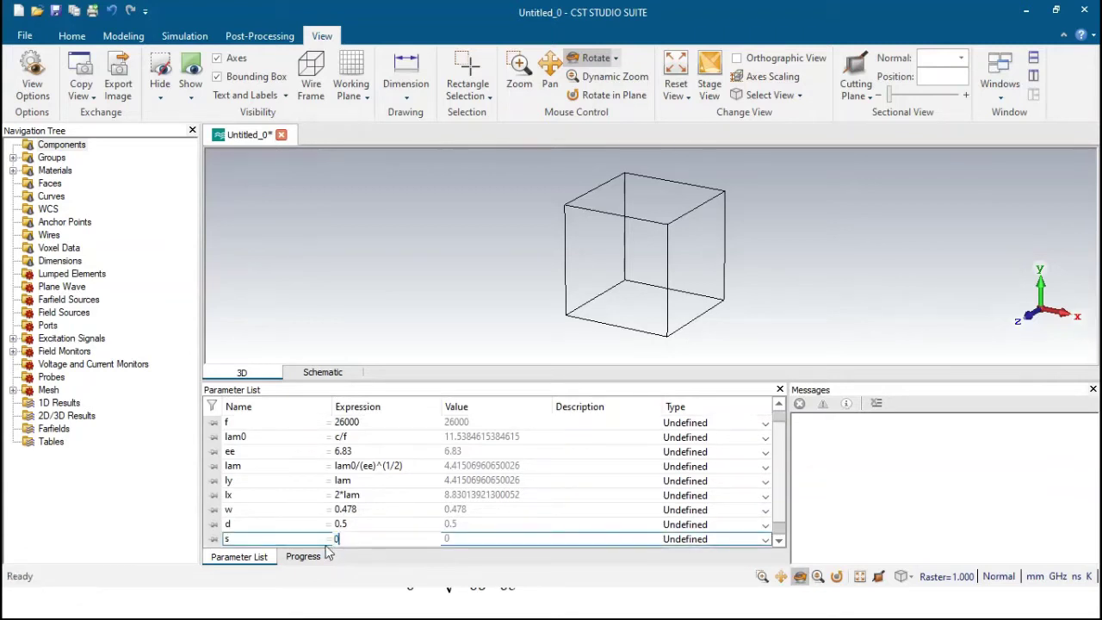
{"action": "type", "text": ".5"}
{"action": "key", "text": "Return"}
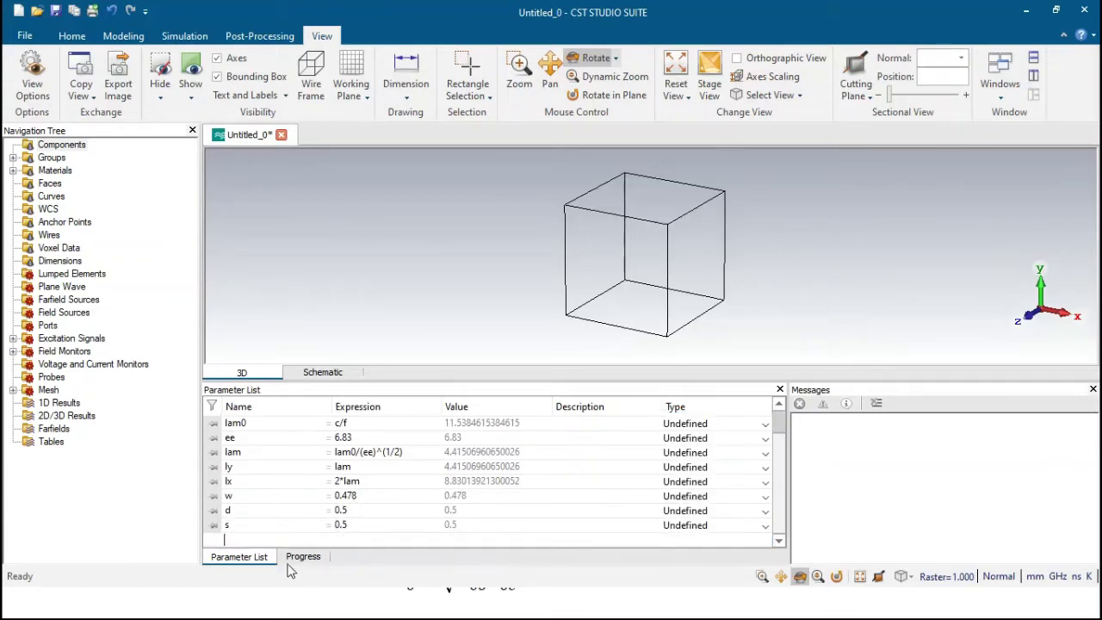
- Add a parameter wx with the value 1
{"action": "type", "text": "wx"}
{"action": "key", "text": "Tab"}
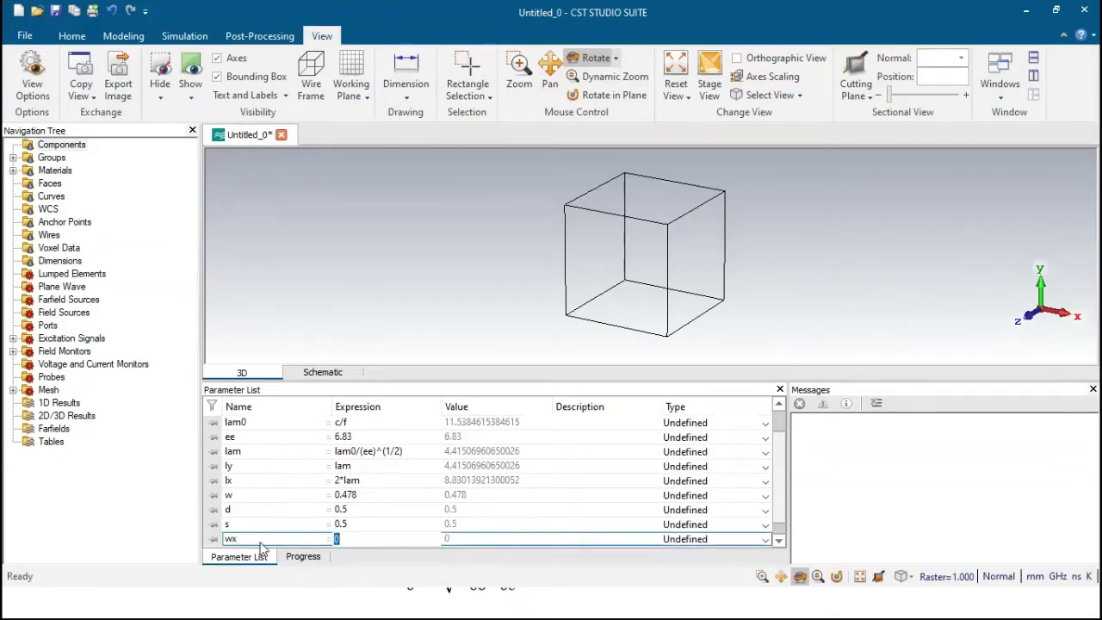
{"action": "type", "text": "1"}
{"action": "key", "text": "Tab"}
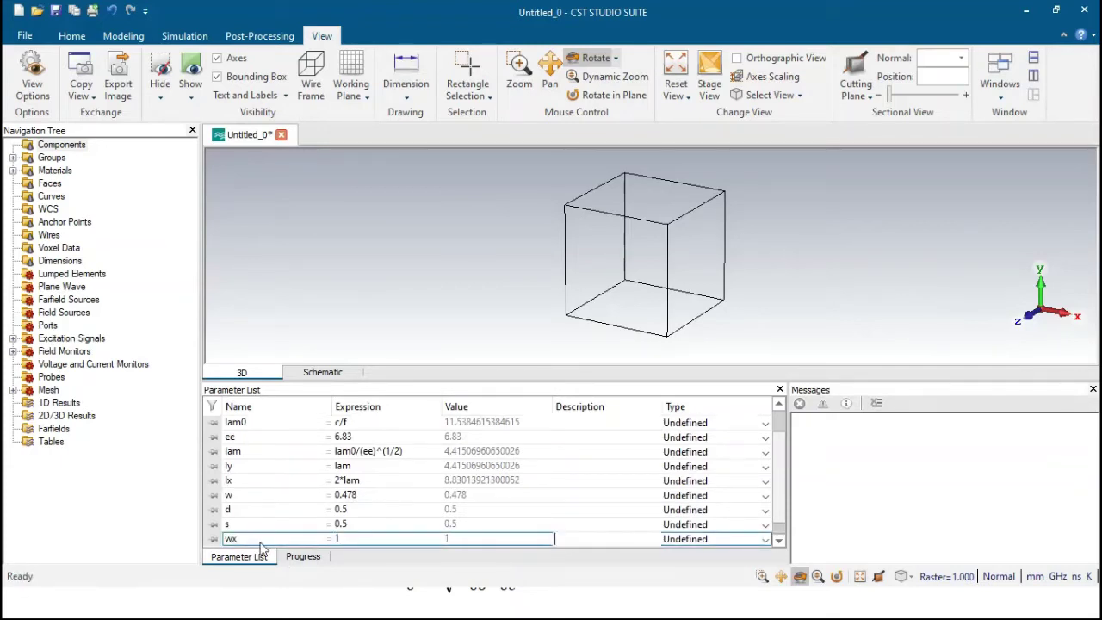
- Reduce the height of the parameter list to give the 3D view more room
{"action": "scroll", "coordinate": [266, 533], "scroll_direction": "down", "scroll_amount": 1}
{"action": "scroll", "coordinate": [276, 514], "scroll_direction": "up", "scroll_amount": 1}
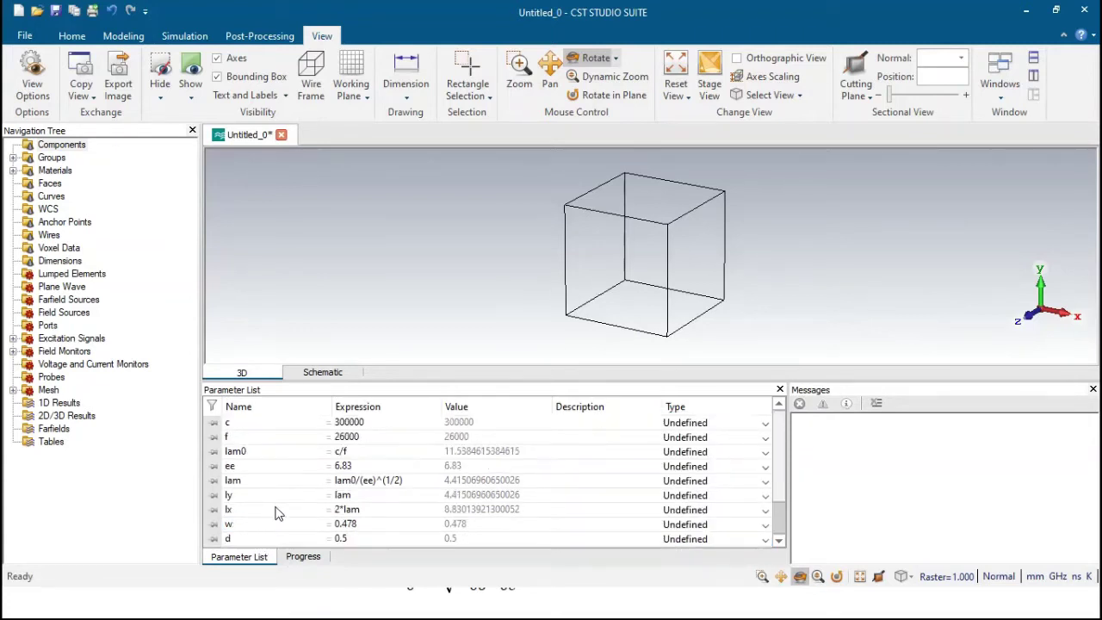
{"action": "scroll", "coordinate": [293, 491], "scroll_direction": "down", "scroll_amount": 1}
{"action": "scroll", "coordinate": [349, 472], "scroll_direction": "up", "scroll_amount": 1}
{"action": "scroll", "coordinate": [681, 274], "scroll_direction": "down", "scroll_amount": 2}
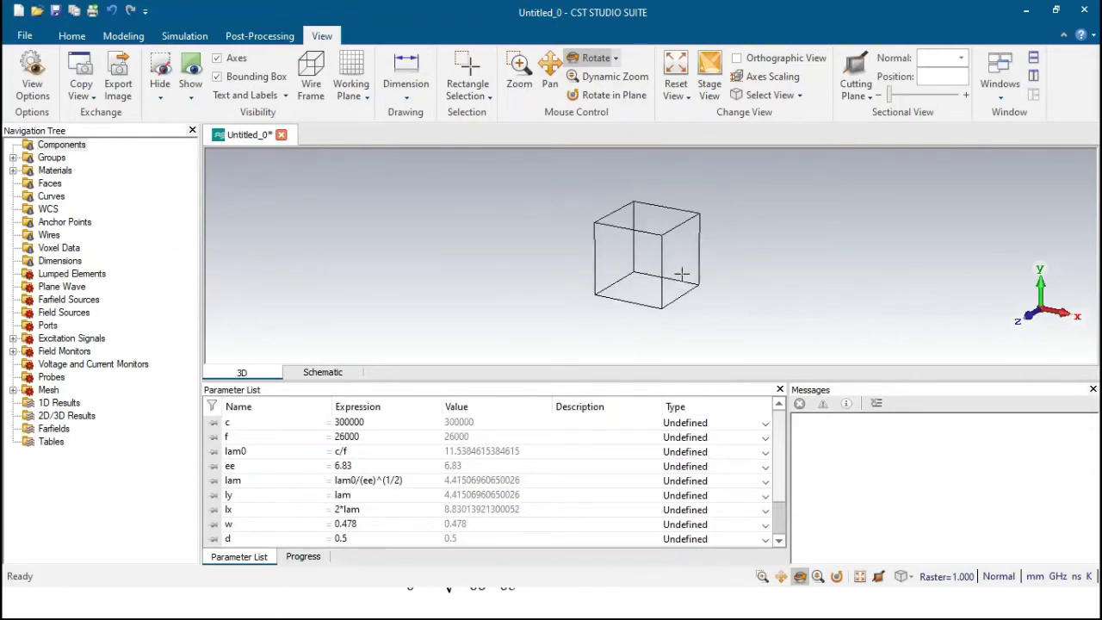
{"action": "scroll", "coordinate": [681, 273], "scroll_direction": "up", "scroll_amount": 3}
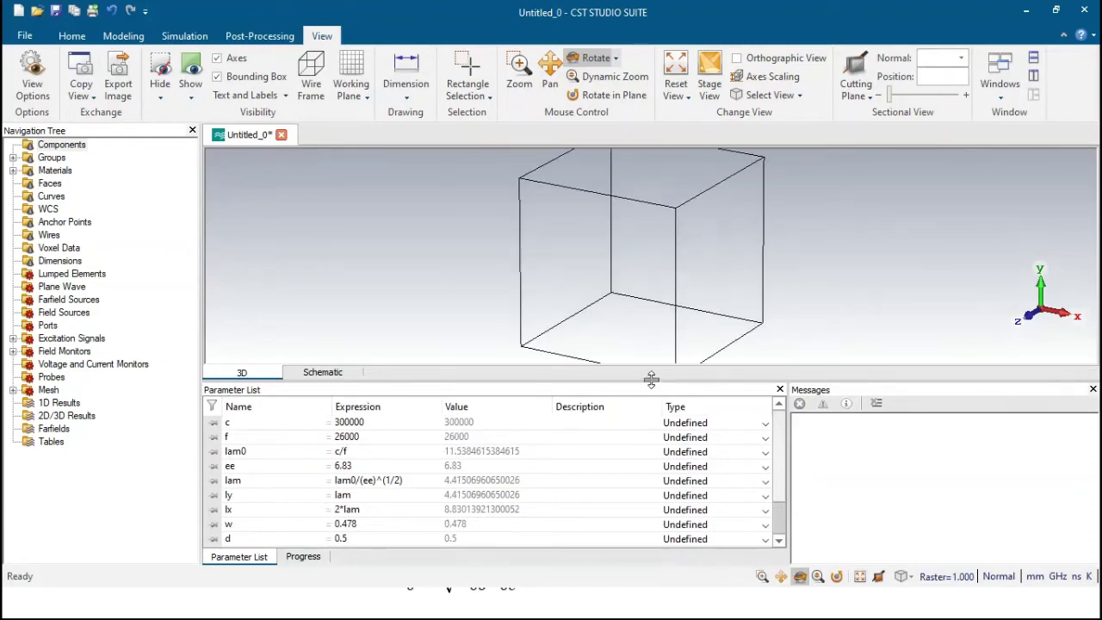
{"action": "left_click_drag", "start_coordinate": [652, 378], "coordinate": [652, 472]}
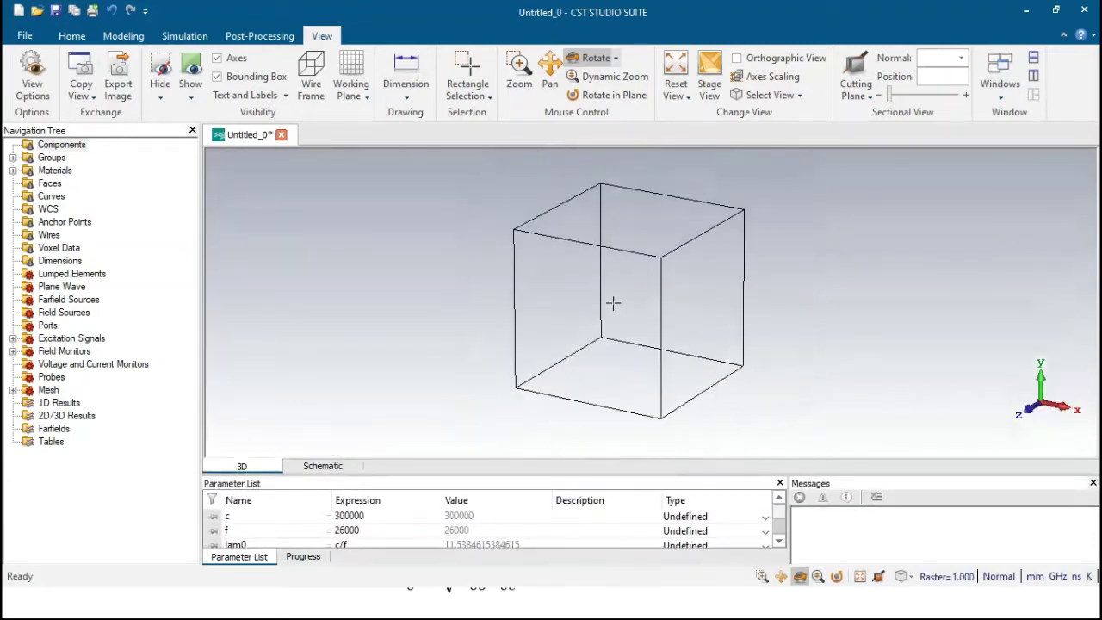
{"action": "scroll", "coordinate": [613, 303], "scroll_direction": "up", "scroll_amount": 2}
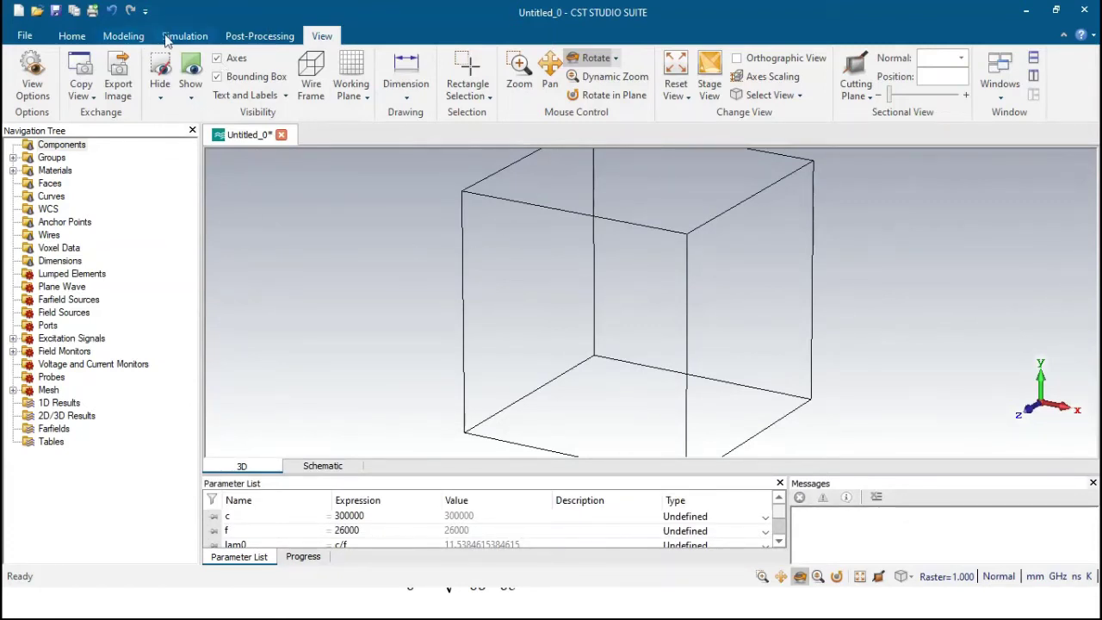
- Start a new brick defined by numeric coordinates and name it sustrato
{"action": "left_click", "coordinate": [135, 40]}
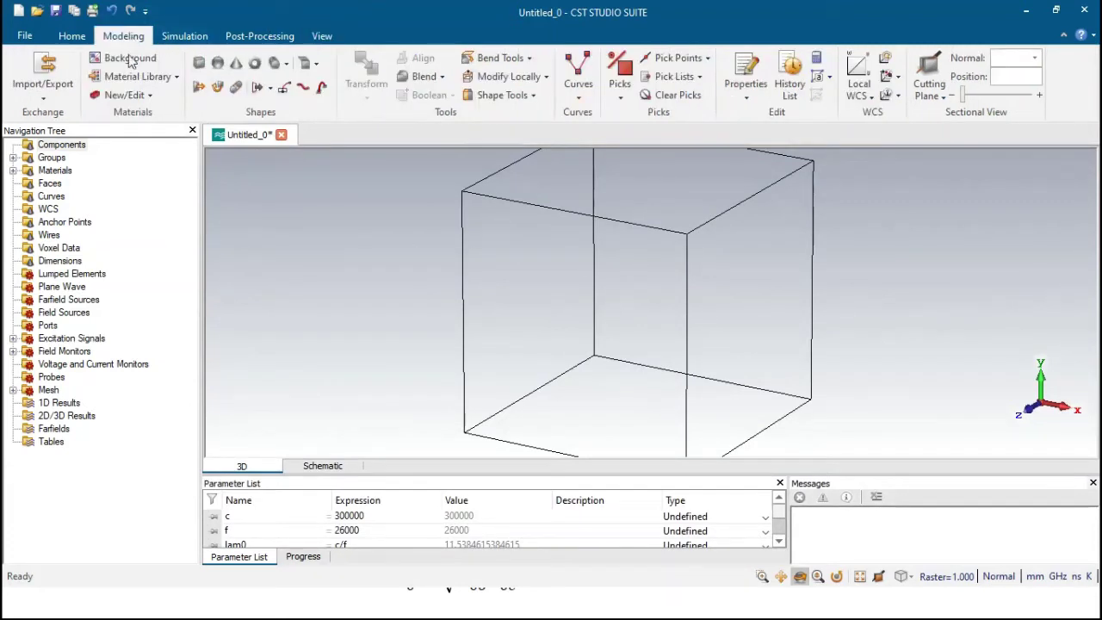
{"action": "left_click", "coordinate": [199, 65]}
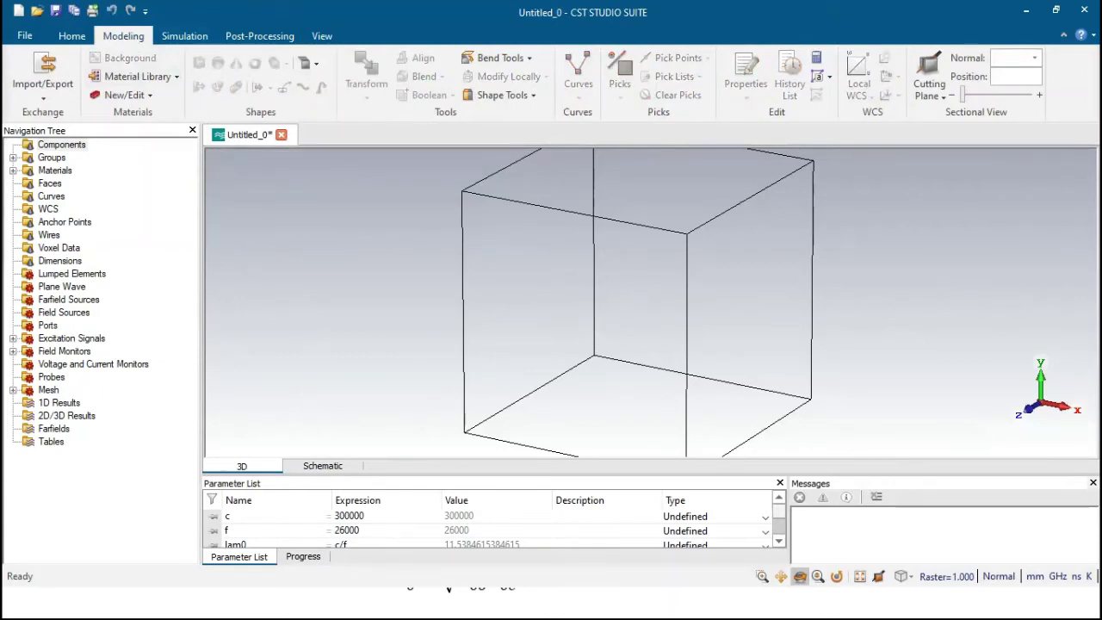
{"action": "key", "text": "Escape"}
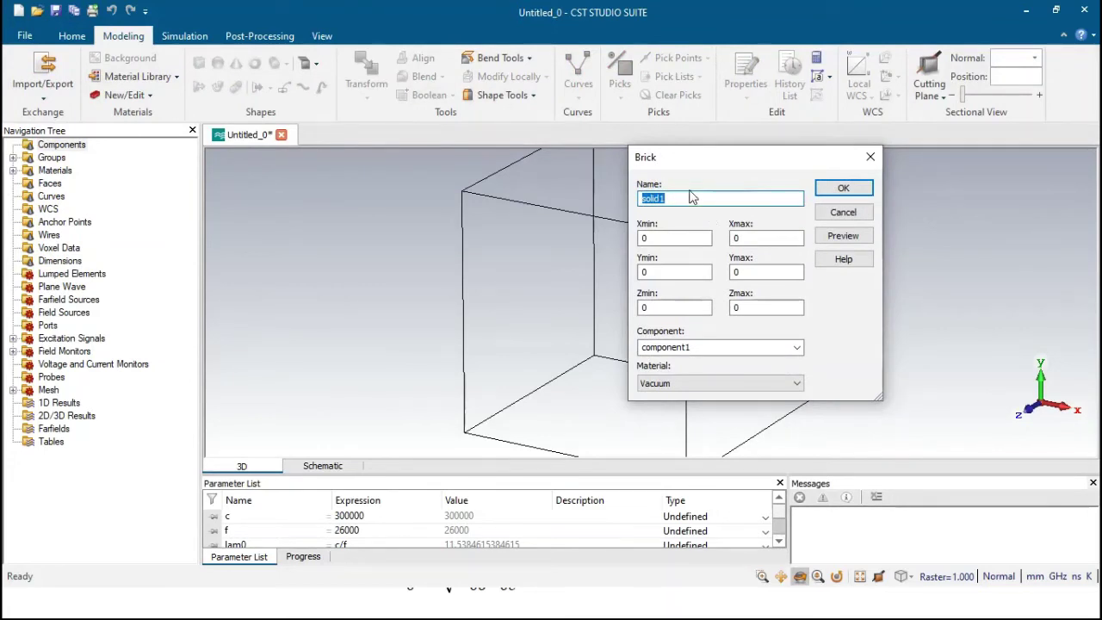
{"action": "type", "text": "us"}
{"action": "key", "text": "BackSpace"}
{"action": "key", "text": "BackSpace"}
{"action": "type", "text": "sustrato"}
- Set the sustrato brick's X range from -lx/2-wx-w to lx/2+wx+w
{"action": "left_click", "coordinate": [673, 239]}
{"action": "key", "text": "BackSpace"}
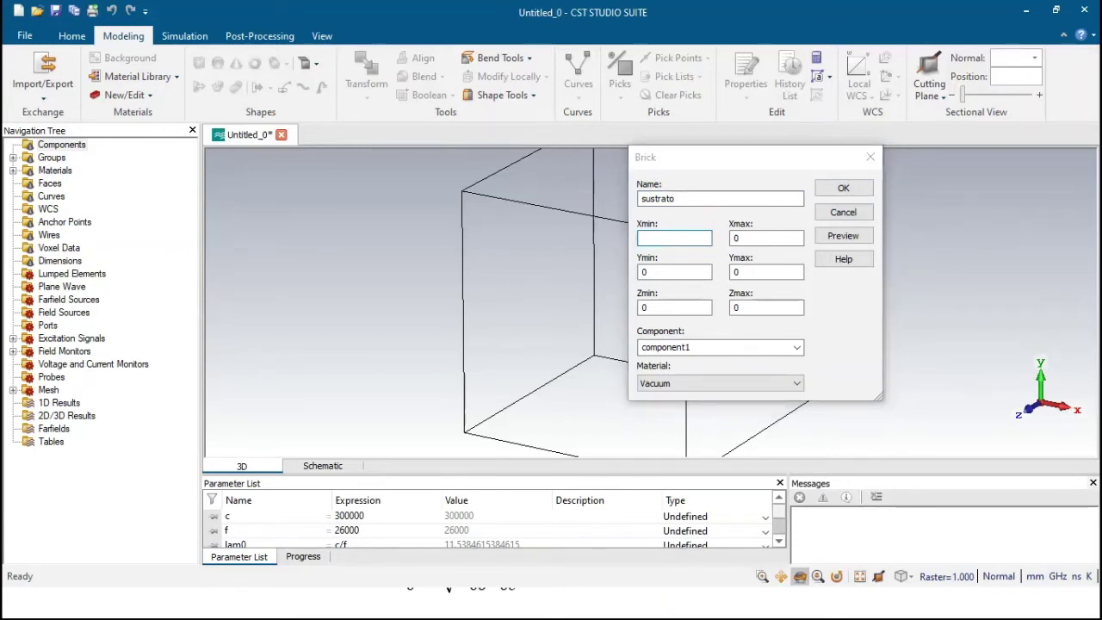
{"action": "key", "text": "alt+Tab"}
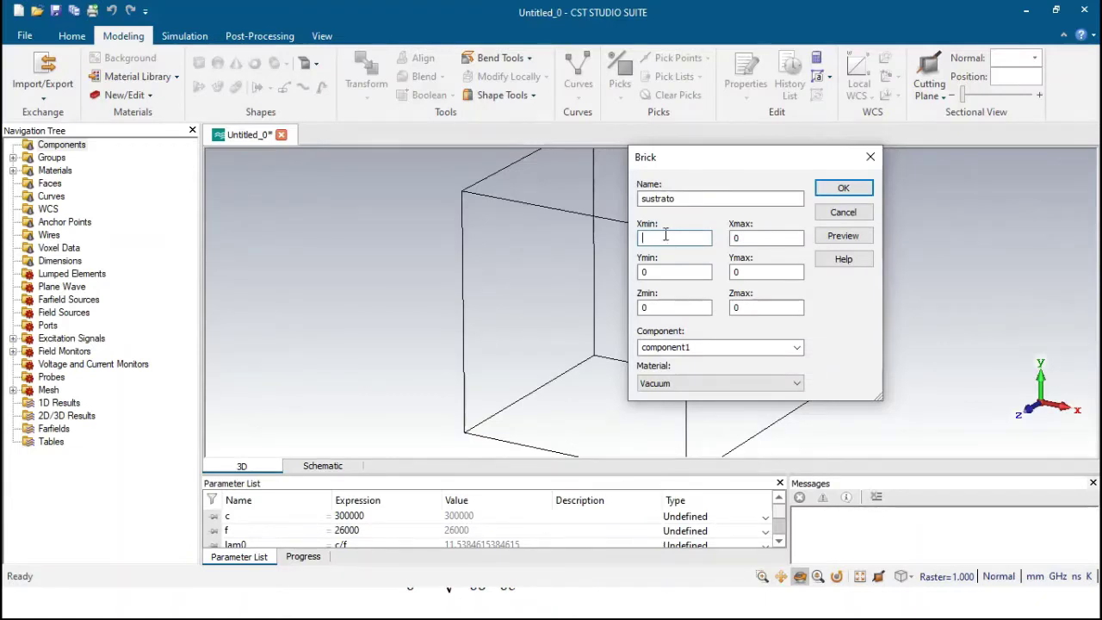
{"action": "left_click", "coordinate": [665, 234]}
{"action": "type", "text": "-"}
{"action": "type", "text": "lx"}
{"action": "type", "text": "/2-wx-w"}
{"action": "key", "text": "Tab"}
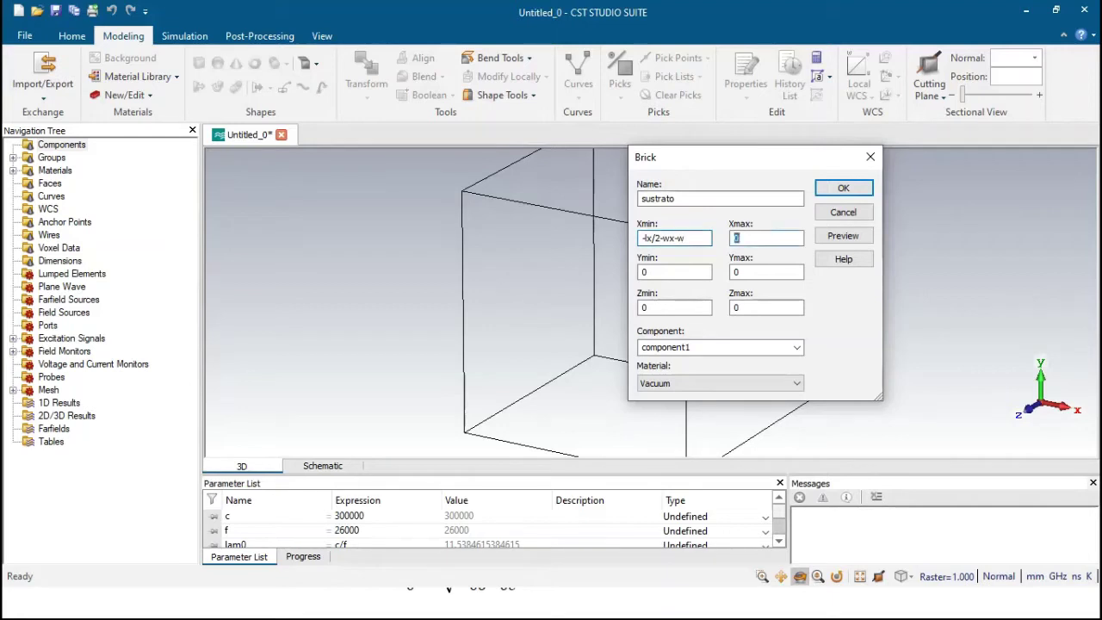
{"action": "type", "text": "lx/2+wx+w"}
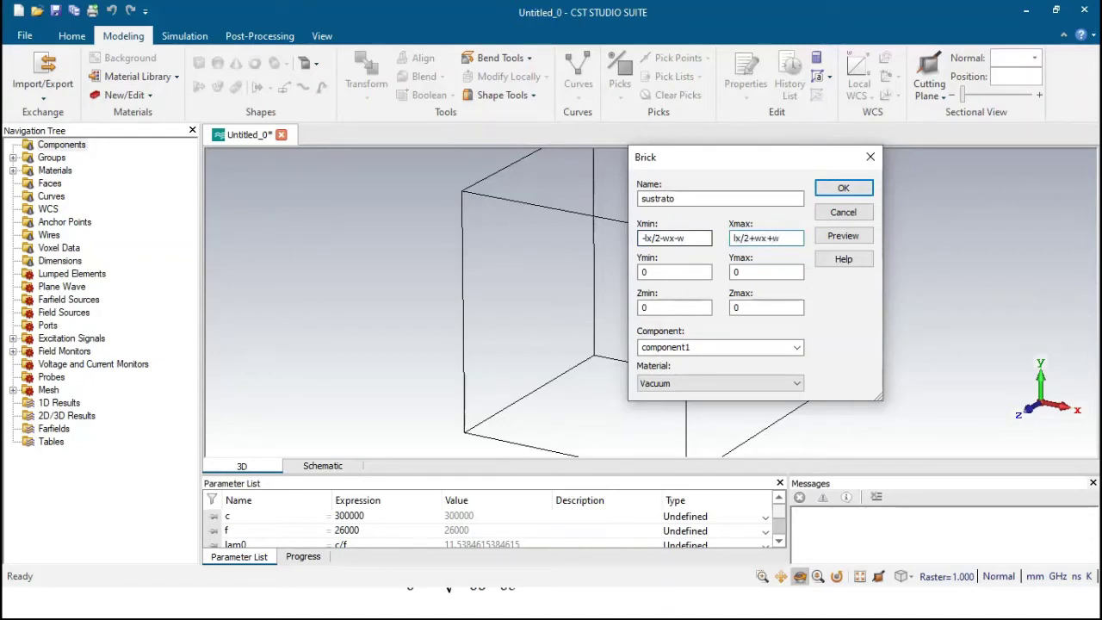
{"action": "key", "text": "Tab"}
{"action": "type", "text": "-h"}
{"action": "key", "text": "Tab"}
{"action": "type", "text": "0"}
{"action": "left_click", "coordinate": [657, 271]}
{"action": "key", "text": "BackSpace"}
{"action": "key", "text": "BackSpace"}
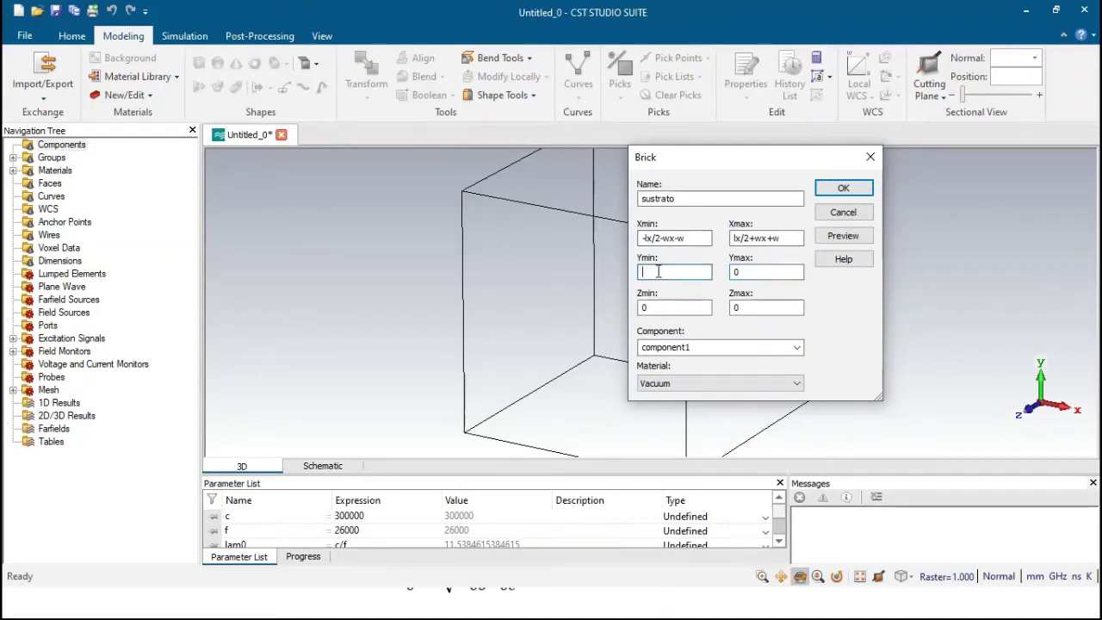
- Set the sustrato brick's Y range from -s/2-ly to s/2+ly
{"action": "type", "text": "s"}
{"action": "type", "text": "-s"}
{"action": "type", "text": "/2"}
{"action": "type", "text": "-"}
{"action": "type", "text": "l"}
{"action": "type", "text": "y"}
{"action": "key", "text": "Tab"}
{"action": "type", "text": "s/2+"}
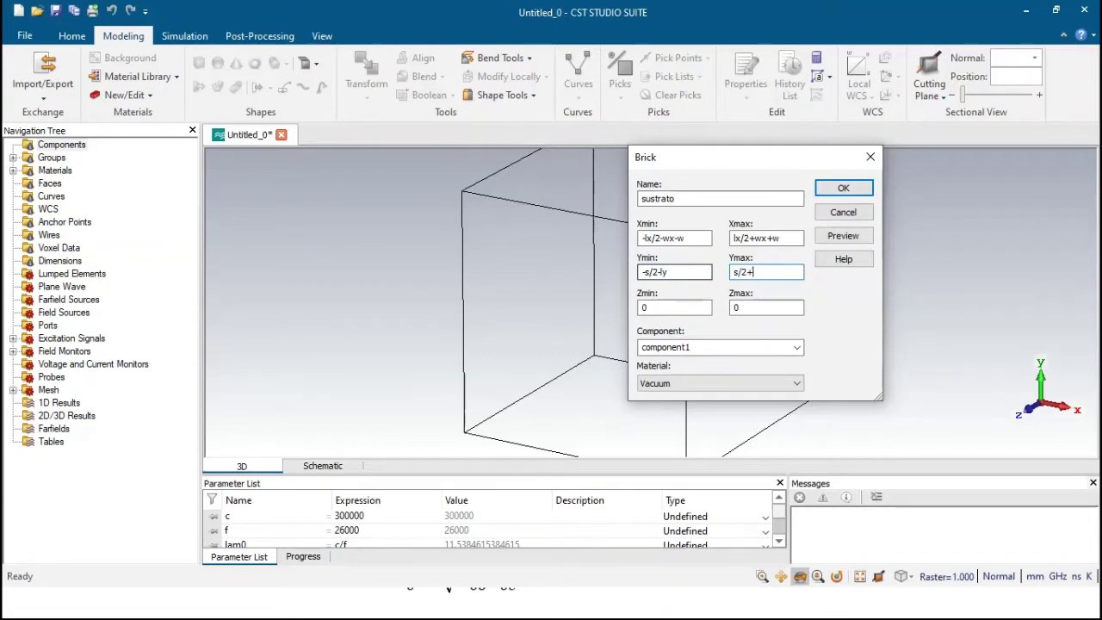
{"action": "type", "text": "a"}
{"action": "type", "text": "y"}
- Set the sustrato brick's Z range from -h to 0
{"action": "key", "text": "Tab"}
{"action": "type", "text": "-h"}
{"action": "key", "text": "Tab"}
{"action": "type", "text": "0"}
{"action": "key", "text": "Tab"}
- Open the material library for the sustrato brick and browse its list for a suitable substrate material
{"action": "left_click", "coordinate": [798, 385]}
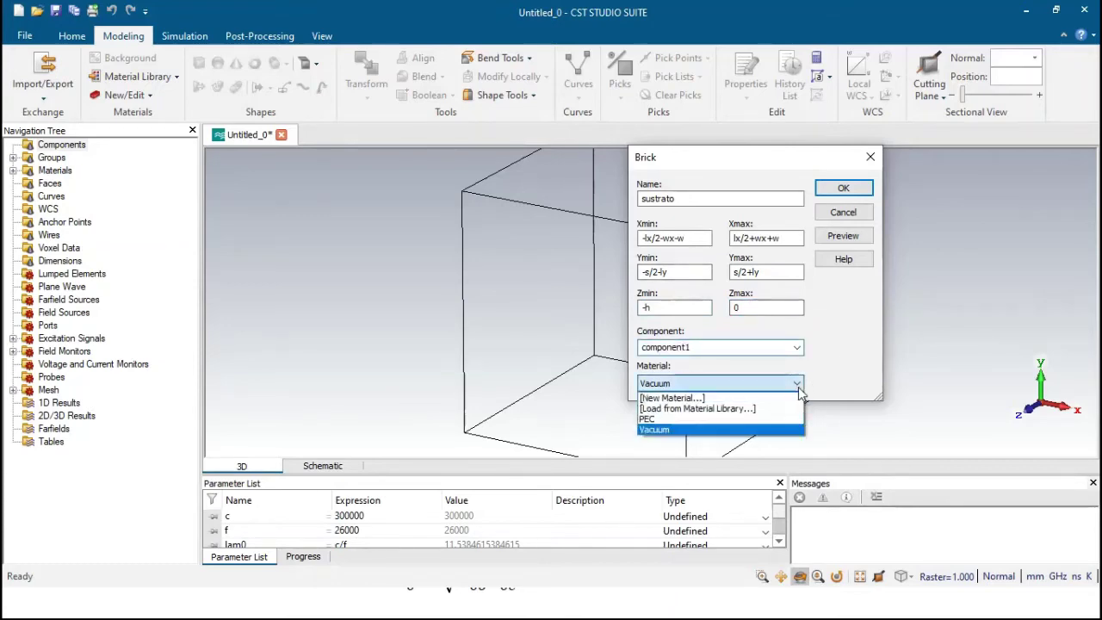
{"action": "left_click", "coordinate": [712, 410]}
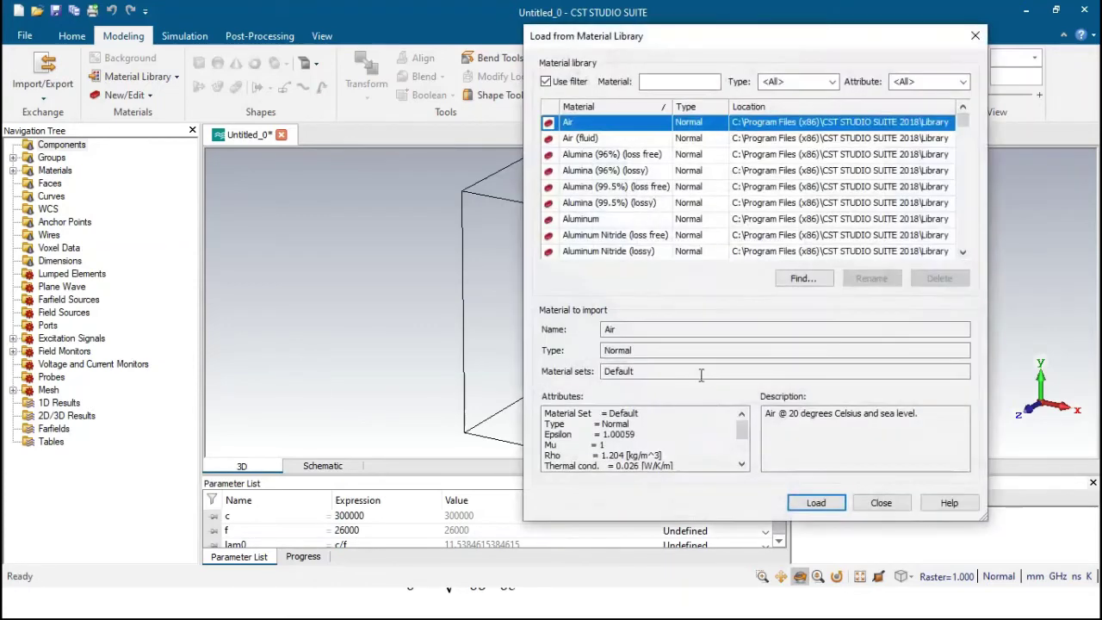
{"action": "scroll", "coordinate": [623, 189], "scroll_direction": "down", "scroll_amount": 8}
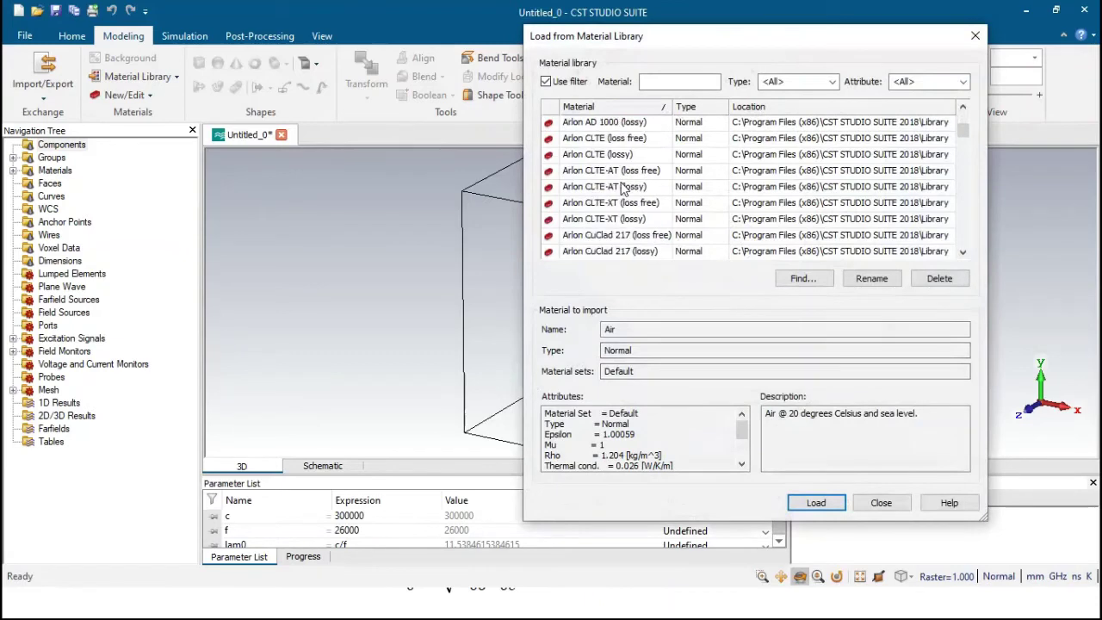
{"action": "scroll", "coordinate": [623, 189], "scroll_direction": "down", "scroll_amount": 8}
{"action": "scroll", "coordinate": [623, 189], "scroll_direction": "up", "scroll_amount": 2}
{"action": "scroll", "coordinate": [623, 189], "scroll_direction": "down", "scroll_amount": 2}
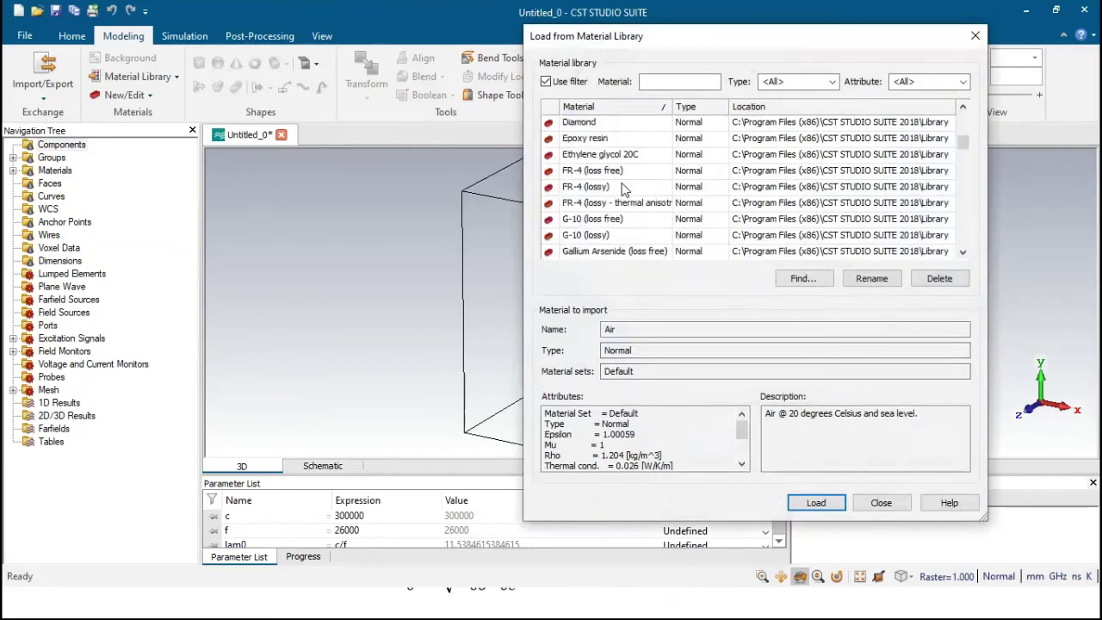
{"action": "scroll", "coordinate": [623, 189], "scroll_direction": "down", "scroll_amount": 7}
{"action": "scroll", "coordinate": [623, 188], "scroll_direction": "up", "scroll_amount": 10}
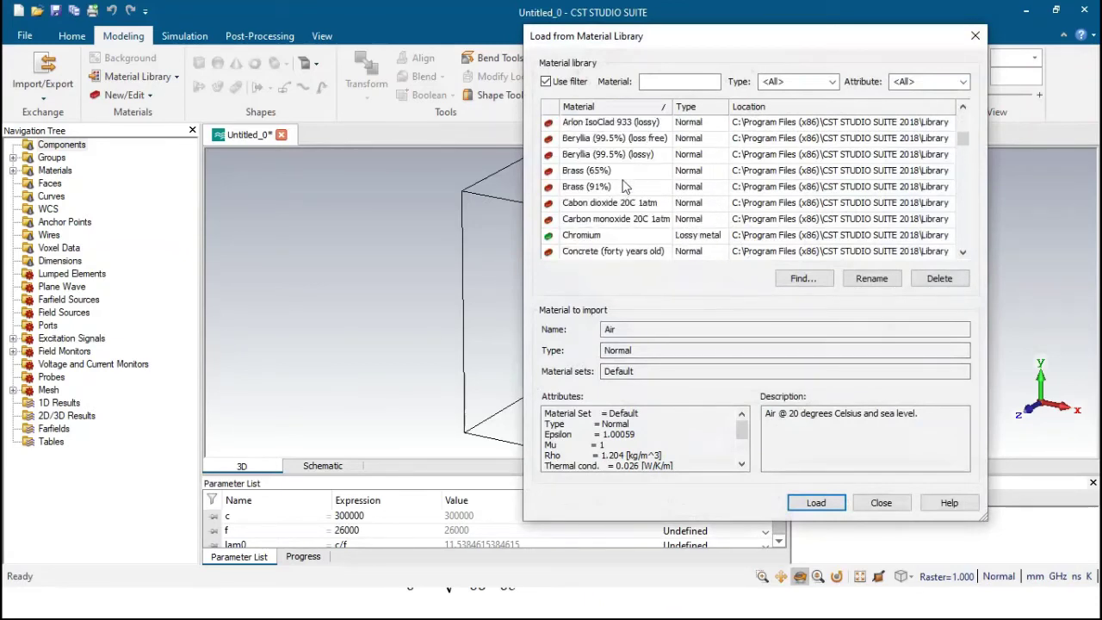
{"action": "scroll", "coordinate": [623, 187], "scroll_direction": "up", "scroll_amount": 9}
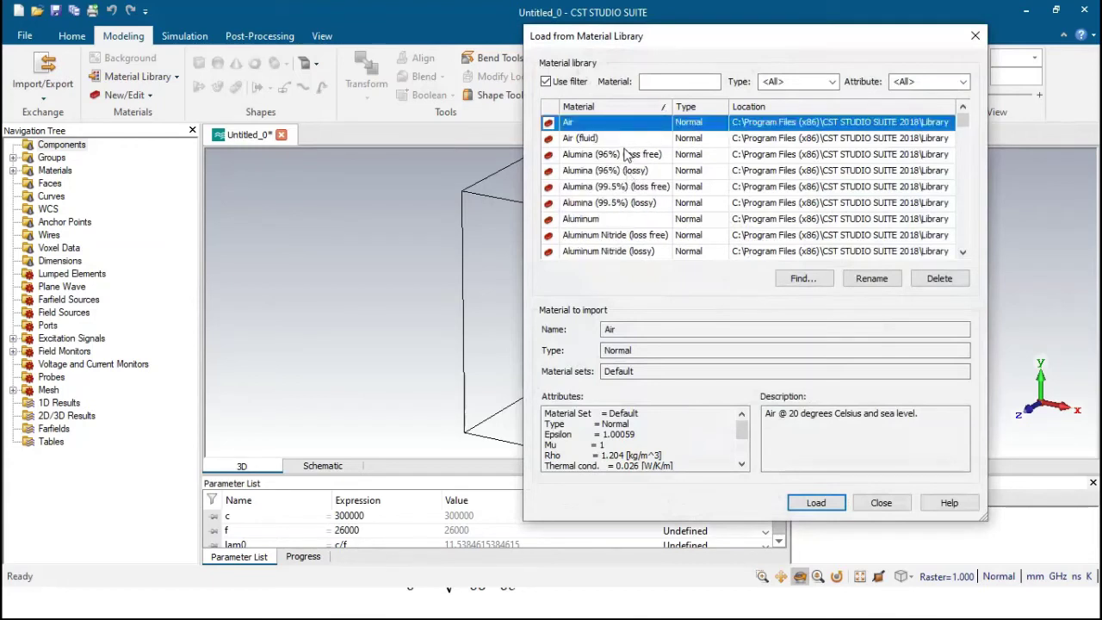
{"action": "scroll", "coordinate": [628, 153], "scroll_direction": "down", "scroll_amount": 1}
{"action": "scroll", "coordinate": [626, 168], "scroll_direction": "up", "scroll_amount": 1}
{"action": "scroll", "coordinate": [620, 181], "scroll_direction": "down", "scroll_amount": 3}
{"action": "scroll", "coordinate": [615, 190], "scroll_direction": "down", "scroll_amount": 10}
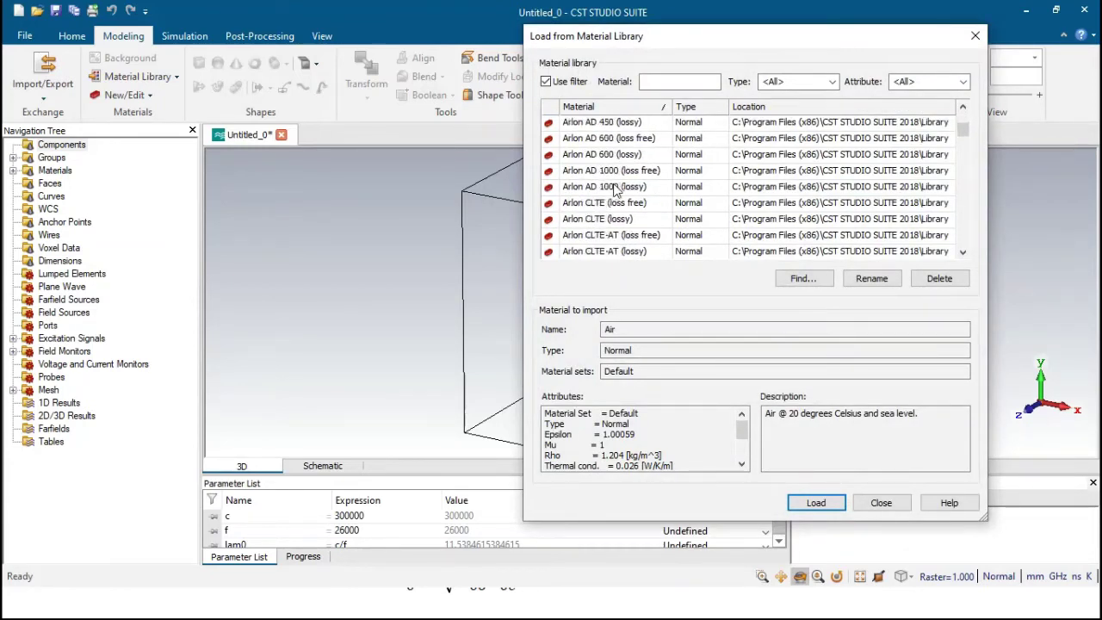
{"action": "scroll", "coordinate": [615, 189], "scroll_direction": "down", "scroll_amount": 15}
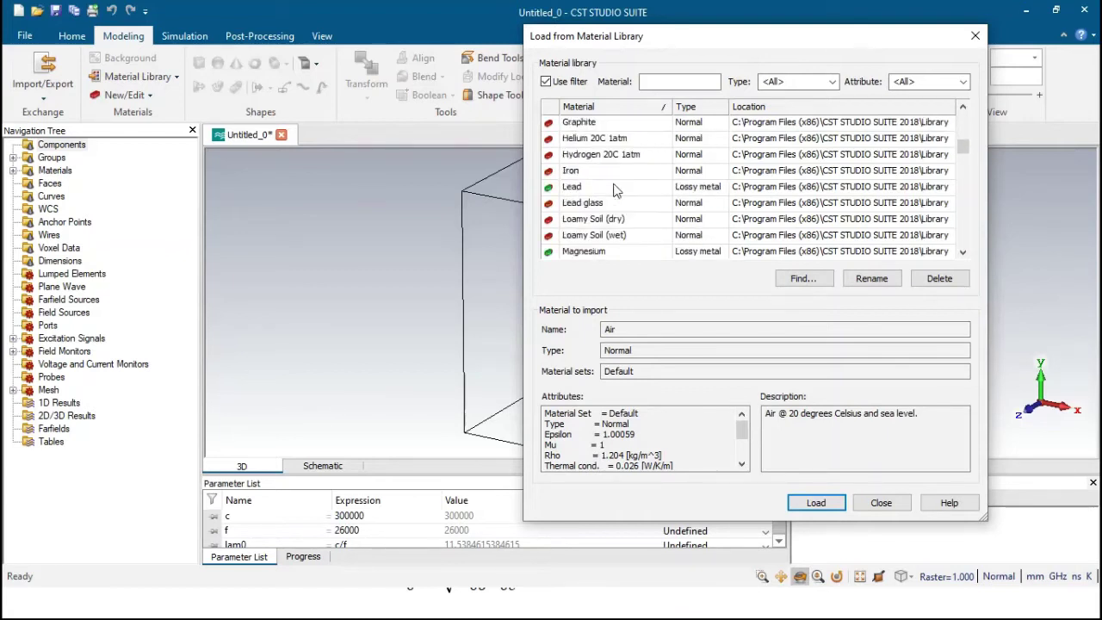
{"action": "scroll", "coordinate": [614, 189], "scroll_direction": "down", "scroll_amount": 20}
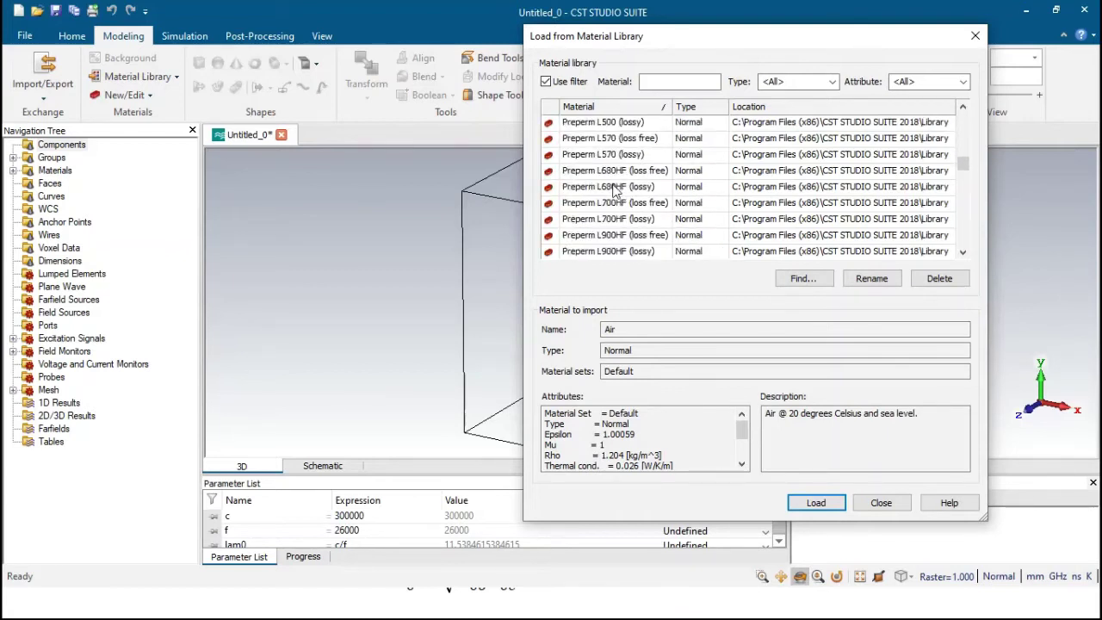
{"action": "scroll", "coordinate": [605, 196], "scroll_direction": "down", "scroll_amount": 20}
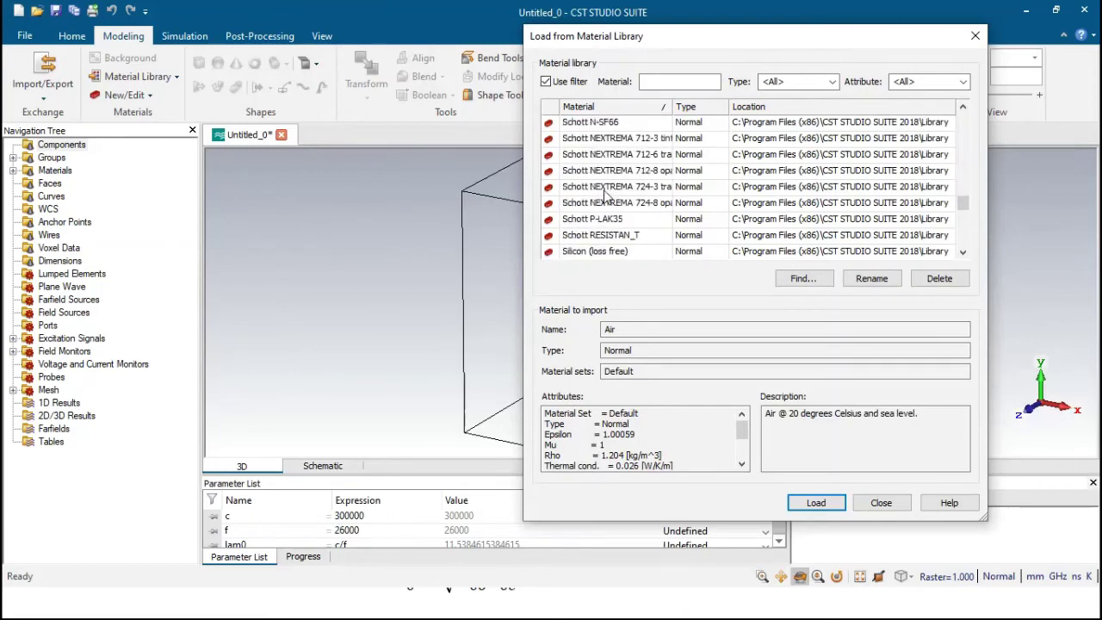
{"action": "scroll", "coordinate": [606, 196], "scroll_direction": "down", "scroll_amount": 5}
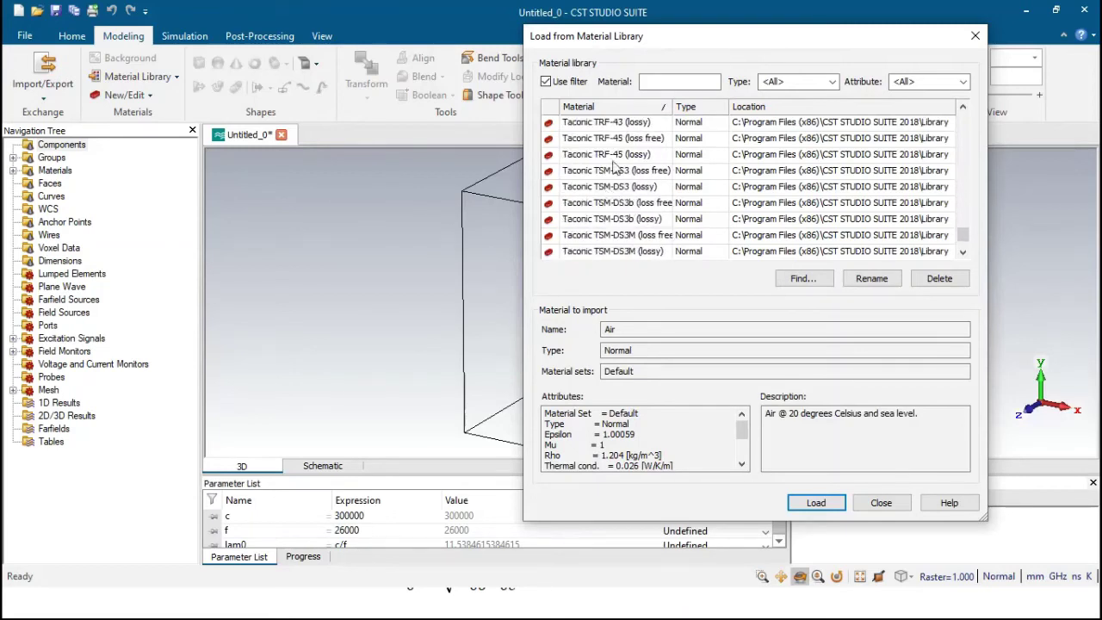
- Filter the material library by "alumi" and load Alumina (99.5%) (lossy) as the sustrato brick's material
{"action": "left_click", "coordinate": [657, 82]}
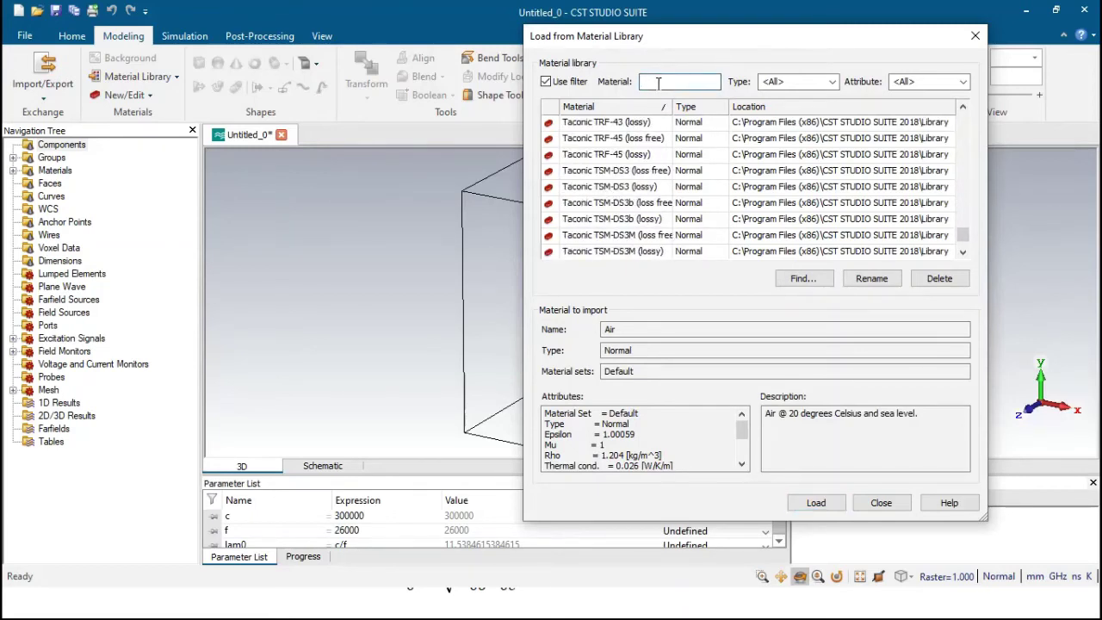
{"action": "type", "text": "pla"}
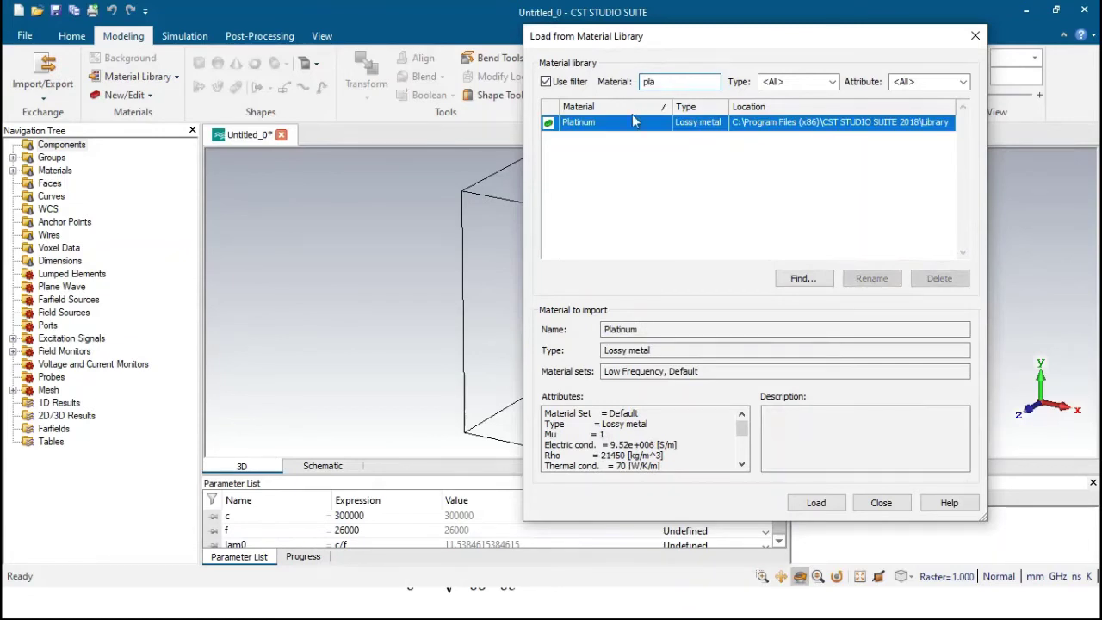
{"action": "left_click_drag", "start_coordinate": [663, 82], "coordinate": [639, 83]}
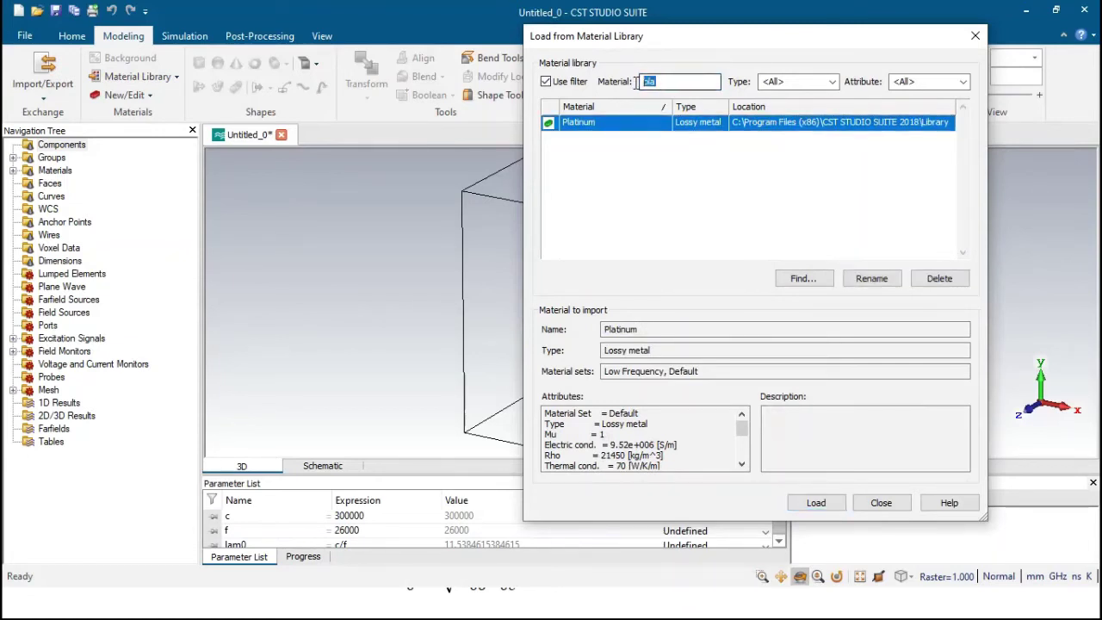
{"action": "type", "text": "alumi"}
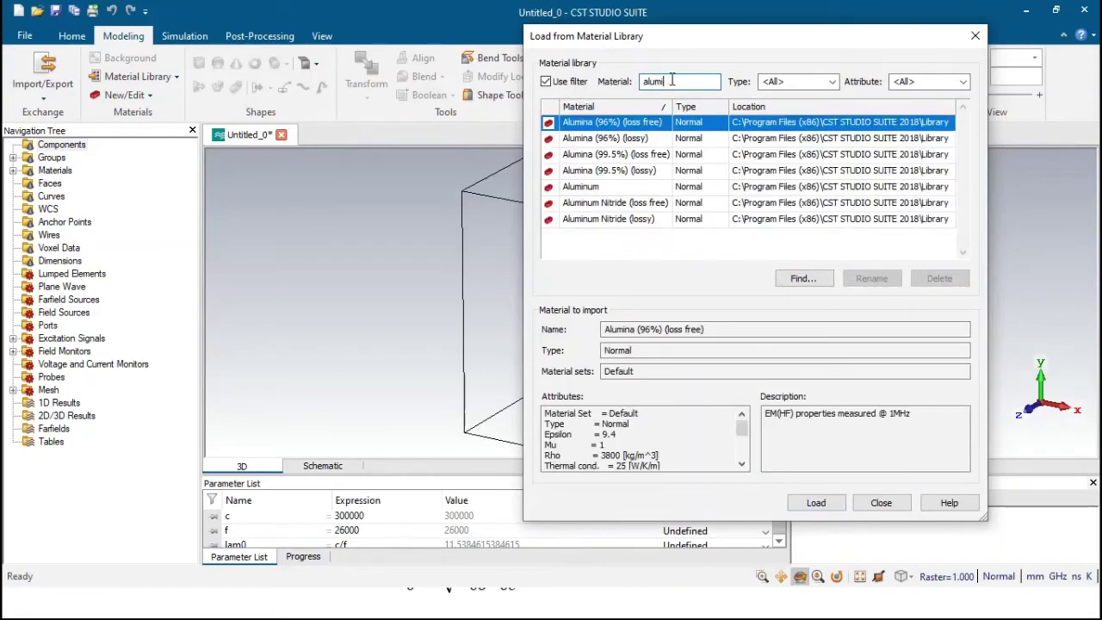
{"action": "left_click", "coordinate": [606, 170]}
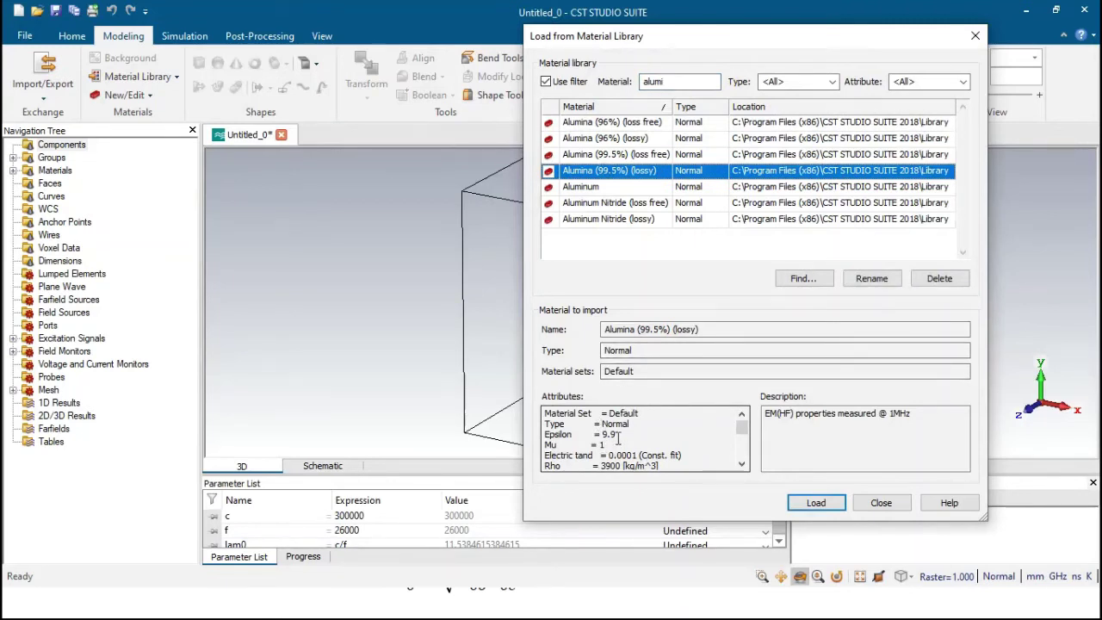
{"action": "scroll", "coordinate": [616, 437], "scroll_direction": "down", "scroll_amount": 1}
{"action": "scroll", "coordinate": [613, 437], "scroll_direction": "up", "scroll_amount": 1}
{"action": "left_click", "coordinate": [815, 505]}
{"action": "left_click", "coordinate": [815, 504]}
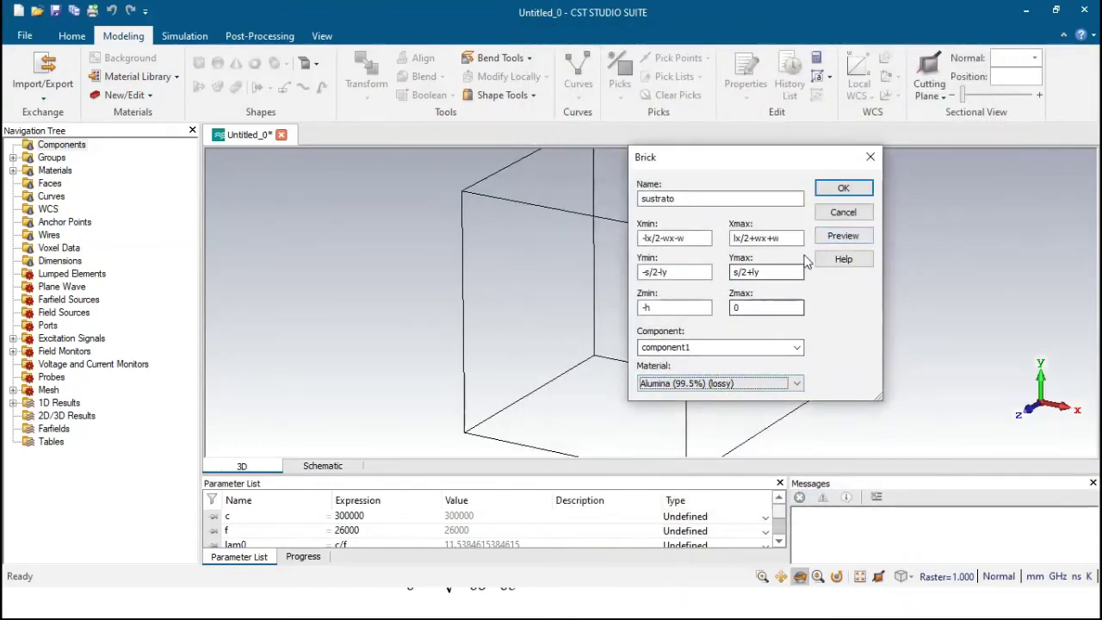
- Try to preview the sustrato brick with its Z minimum at -h
{"action": "left_click", "coordinate": [843, 236]}
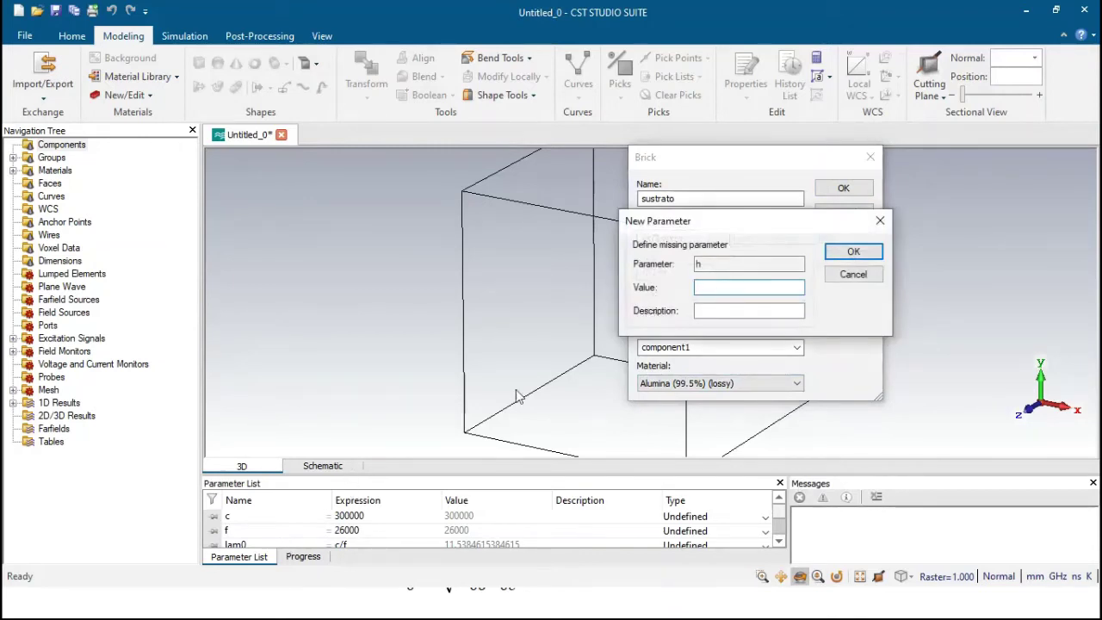
{"action": "left_click", "coordinate": [879, 220]}
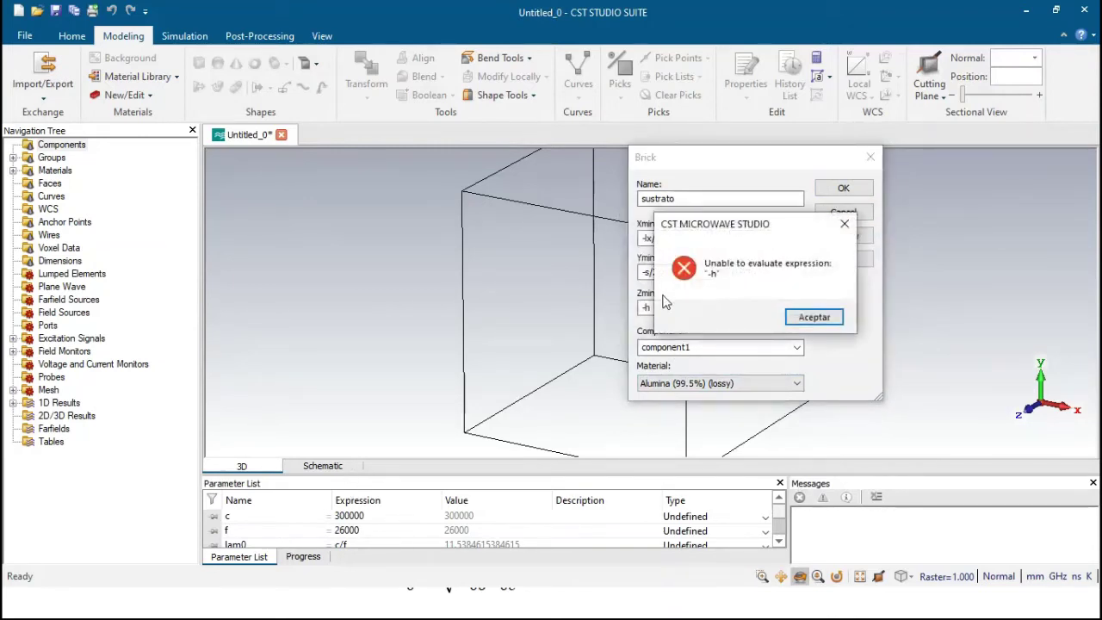
{"action": "left_click", "coordinate": [813, 317]}
- Change the sustrato brick's Z minimum to -d, checking the thickness parameter's name in the parameter list
{"action": "left_click", "coordinate": [654, 306]}
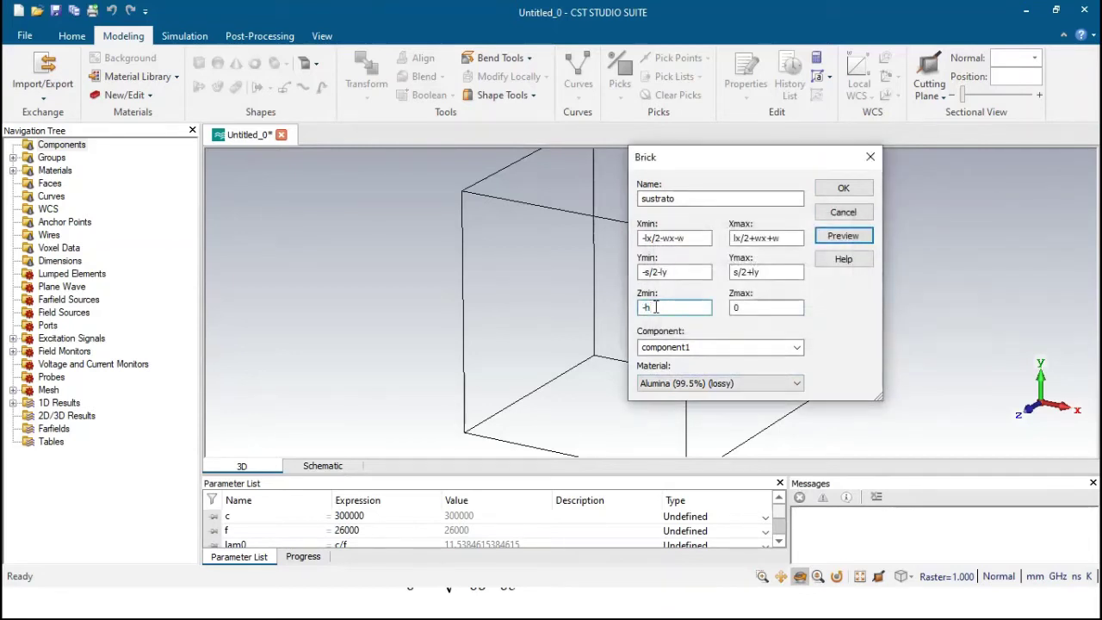
{"action": "key", "text": "BackSpace"}
{"action": "type", "text": "d"}
{"action": "scroll", "coordinate": [297, 534], "scroll_direction": "down", "scroll_amount": 2}
{"action": "scroll", "coordinate": [297, 534], "scroll_direction": "down", "scroll_amount": 1}
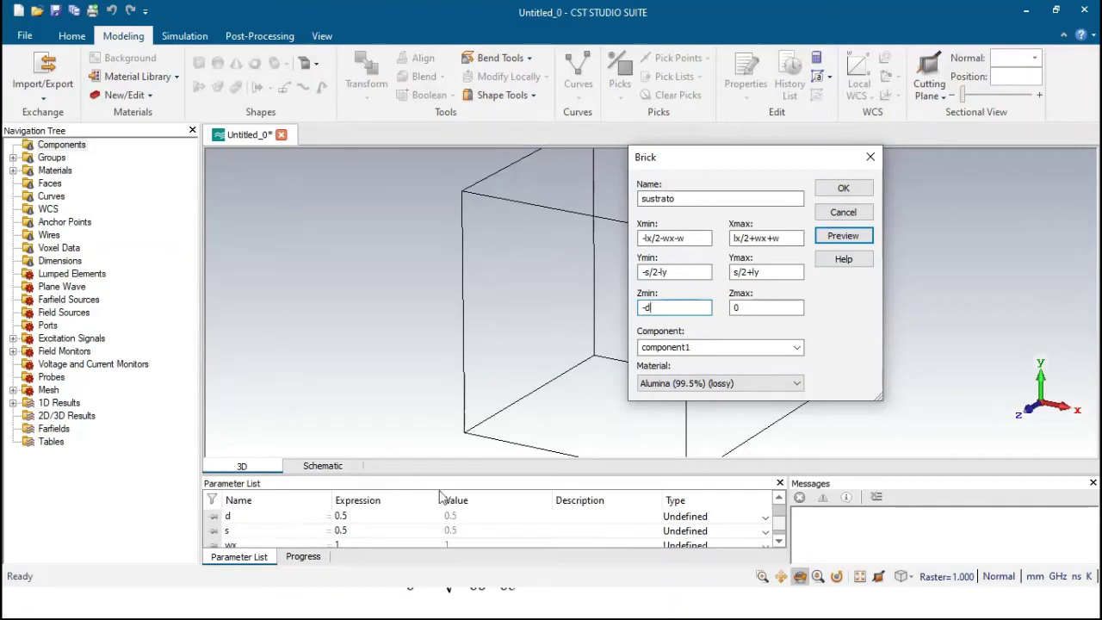
- Preview the sustrato brick in the 3D view and create it
{"action": "left_click", "coordinate": [840, 236]}
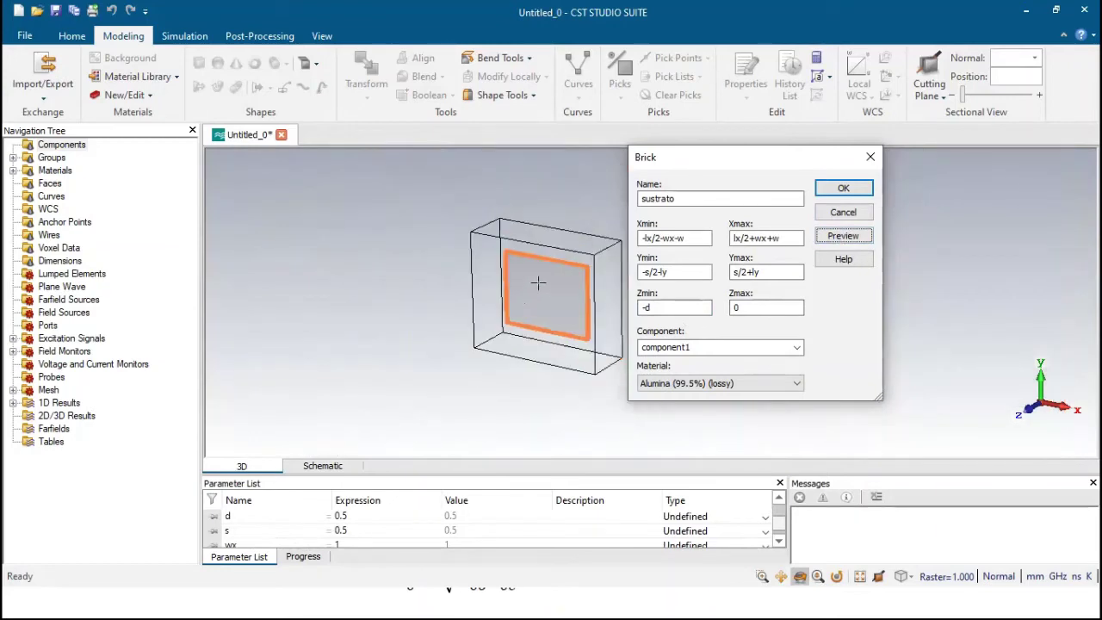
{"action": "left_click_drag", "start_coordinate": [538, 276], "coordinate": [512, 258]}
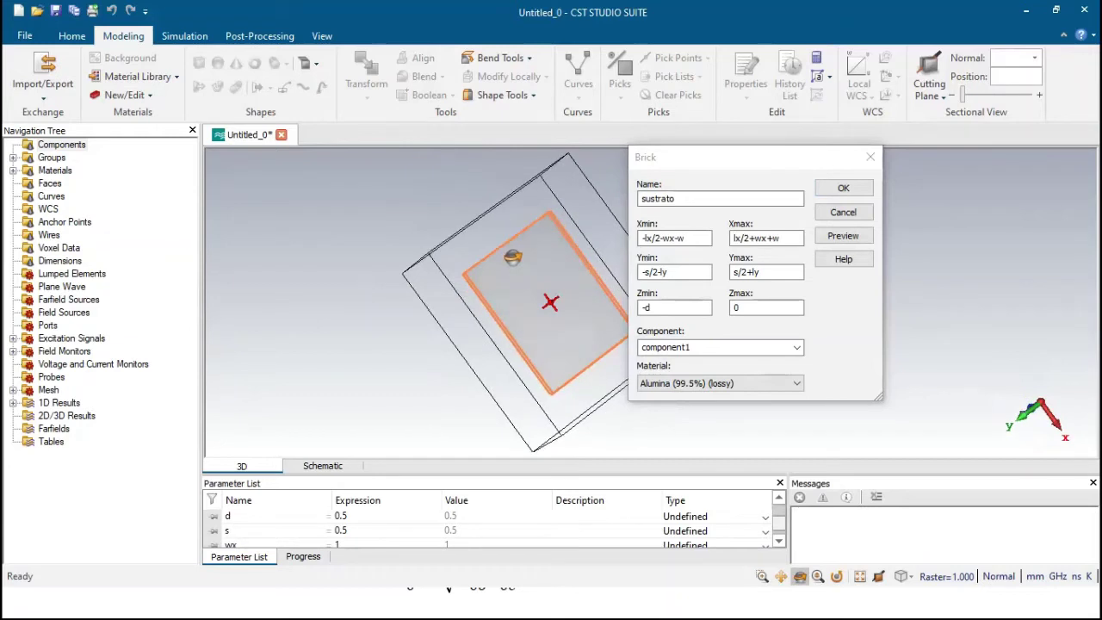
{"action": "left_click", "coordinate": [843, 188]}
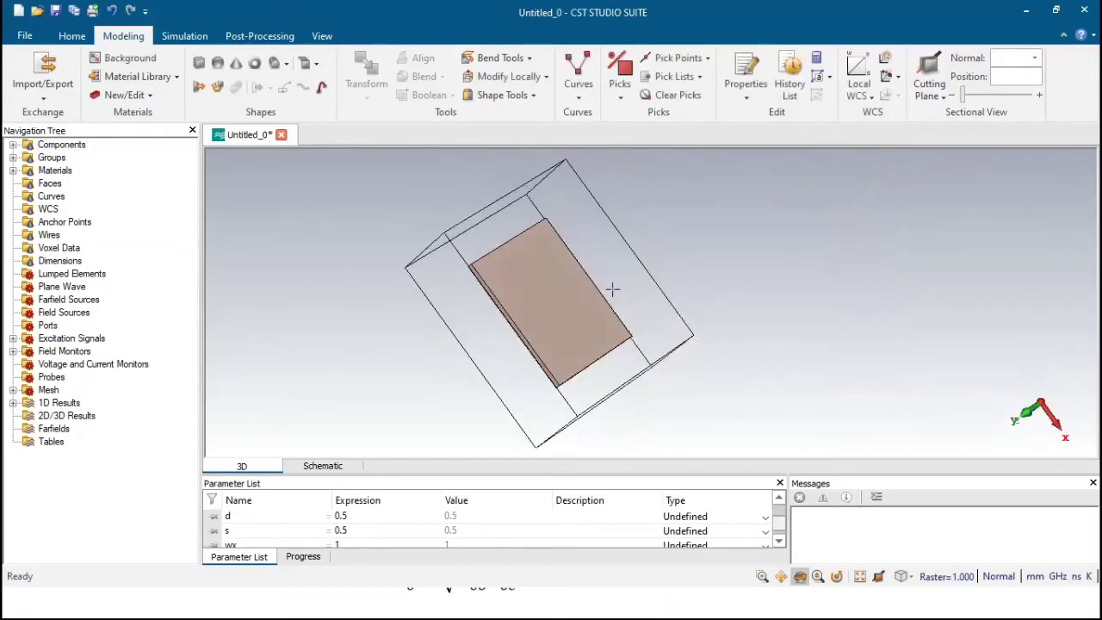
- Start another brick defined by numeric coordinates and name it ground
{"action": "scroll", "coordinate": [585, 388], "scroll_direction": "up", "scroll_amount": 5}
{"action": "scroll", "coordinate": [516, 327], "scroll_direction": "up", "scroll_amount": 2}
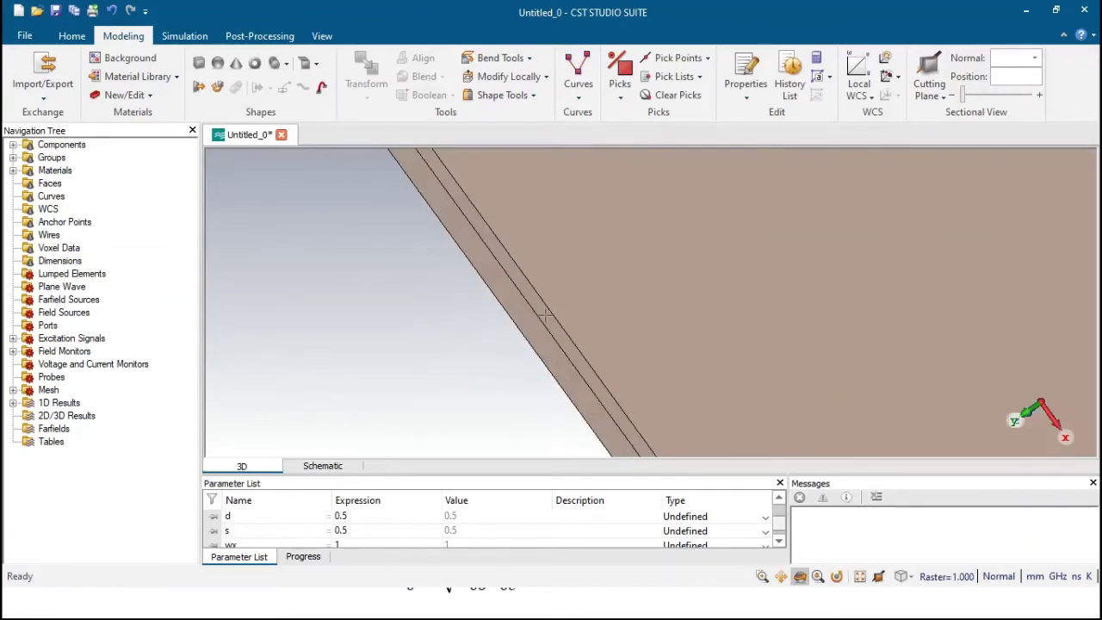
{"action": "scroll", "coordinate": [545, 311], "scroll_direction": "down", "scroll_amount": 2}
{"action": "left_click_drag", "start_coordinate": [545, 311], "coordinate": [450, 129]}
{"action": "left_click_drag", "start_coordinate": [447, 228], "coordinate": [455, 322]}
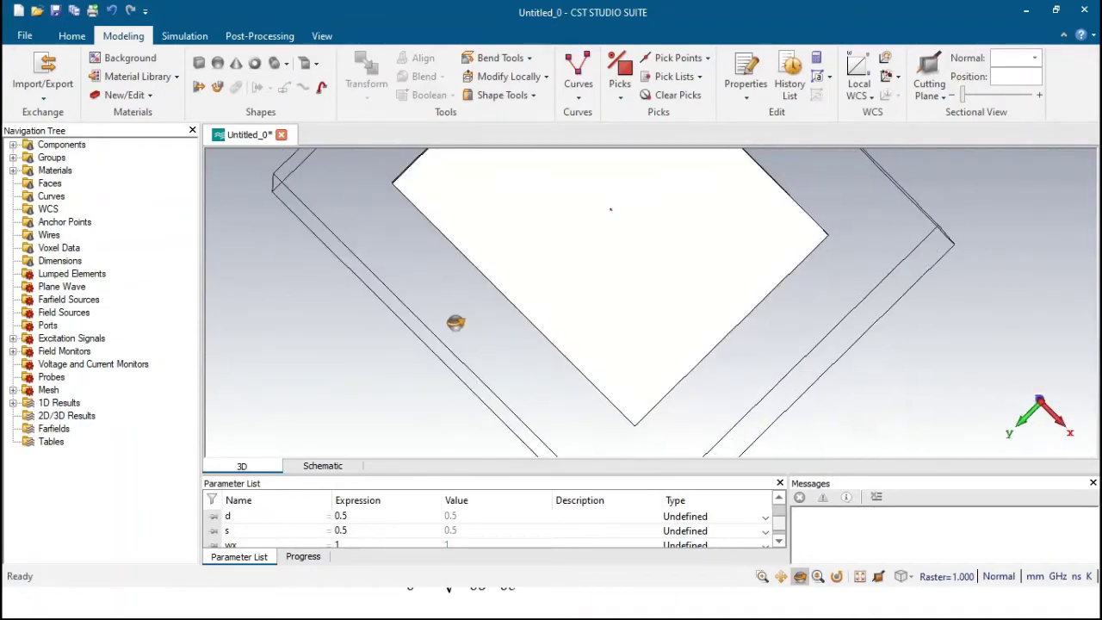
{"action": "left_click", "coordinate": [199, 62]}
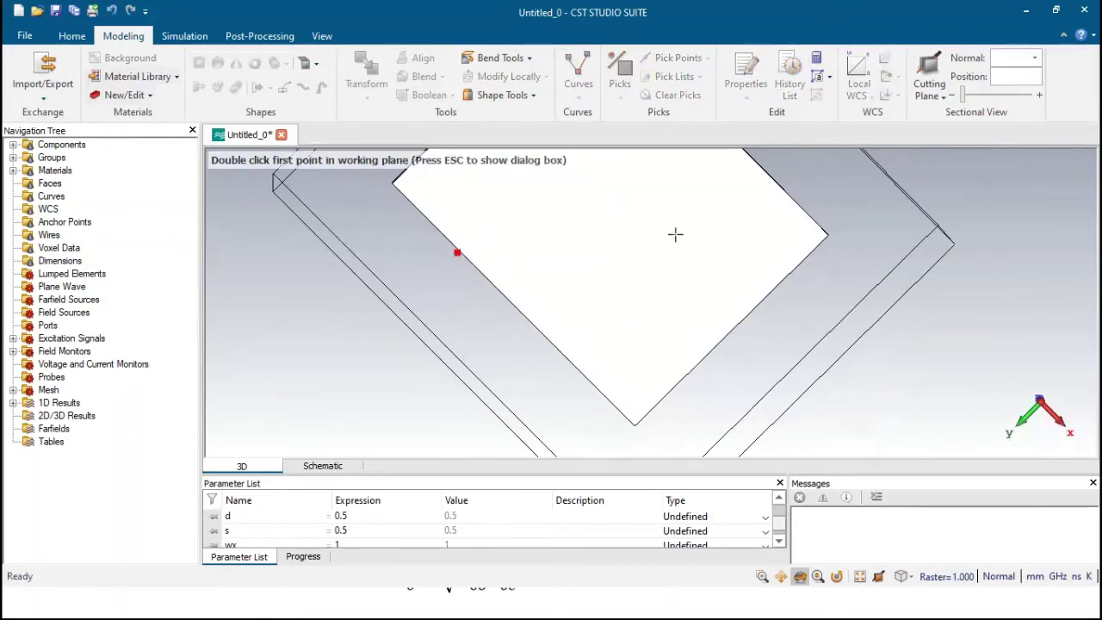
{"action": "key", "text": "Escape"}
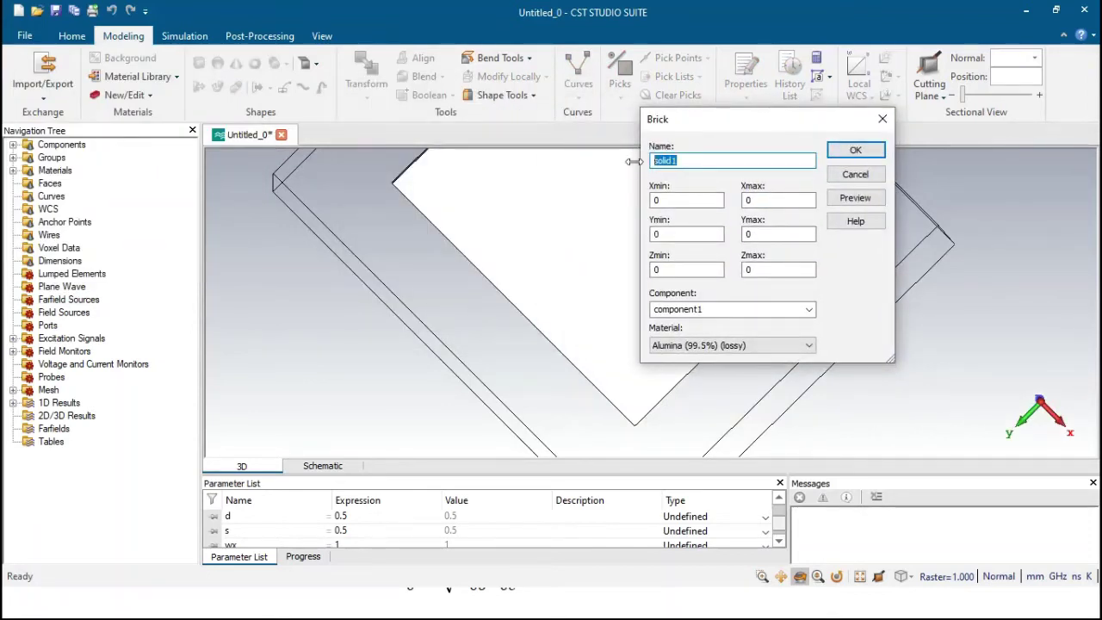
{"action": "type", "text": "ground"}
{"action": "key", "text": "Tab"}
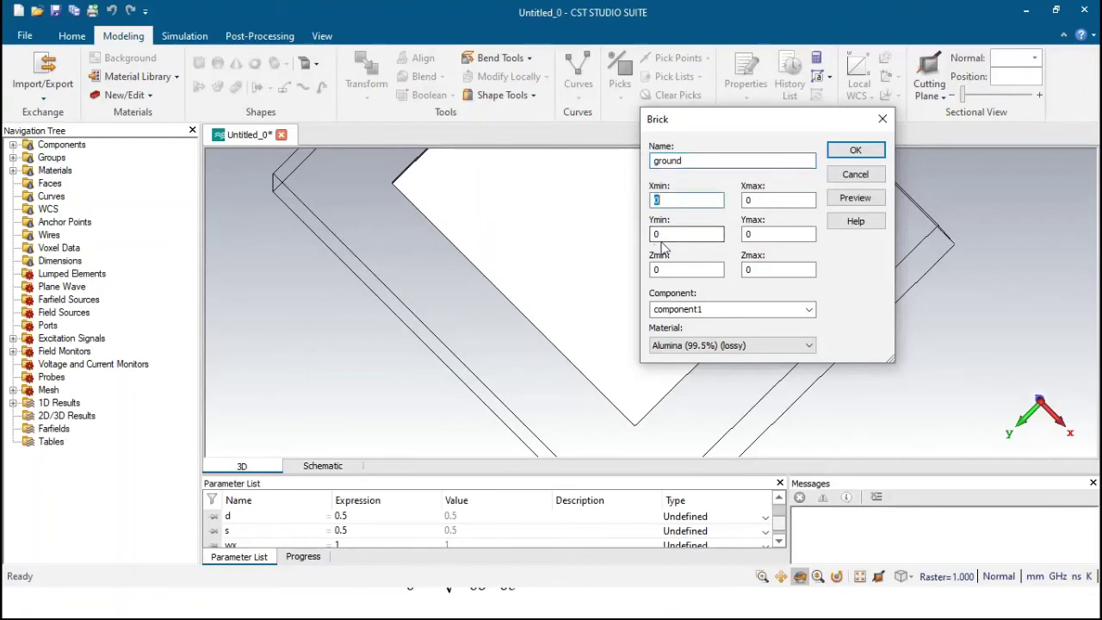
- Set the ground brick's X range from -lx/2-w-wx to lx/2+w+wx
{"action": "type", "text": "-lx/"}
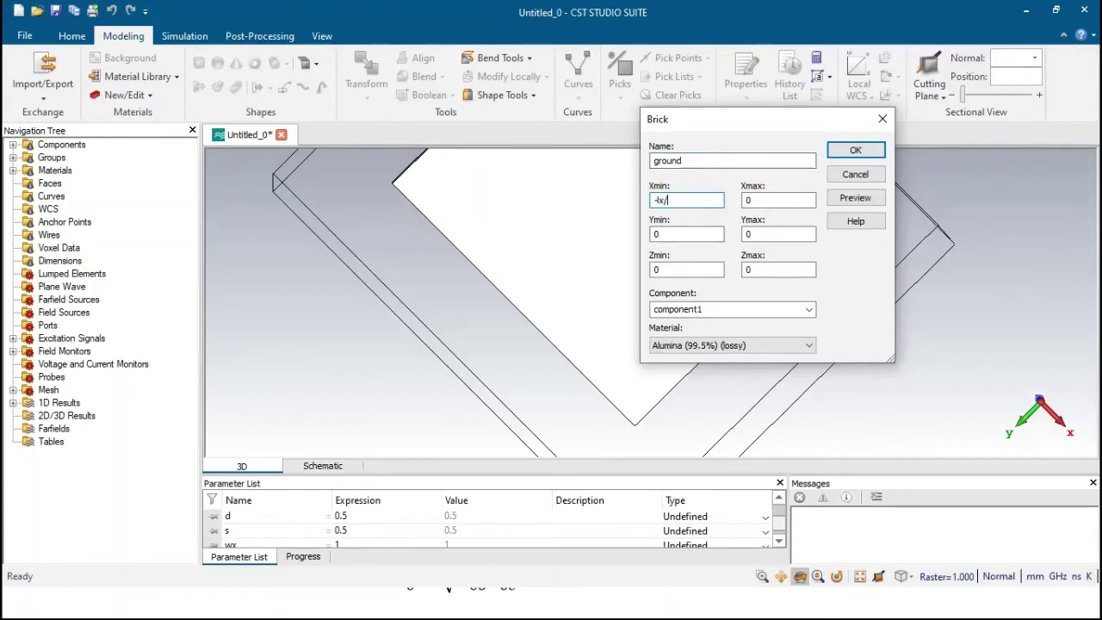
{"action": "type", "text": "2-w-wx"}
{"action": "key", "text": "Tab"}
{"action": "type", "text": "lx/2+"}
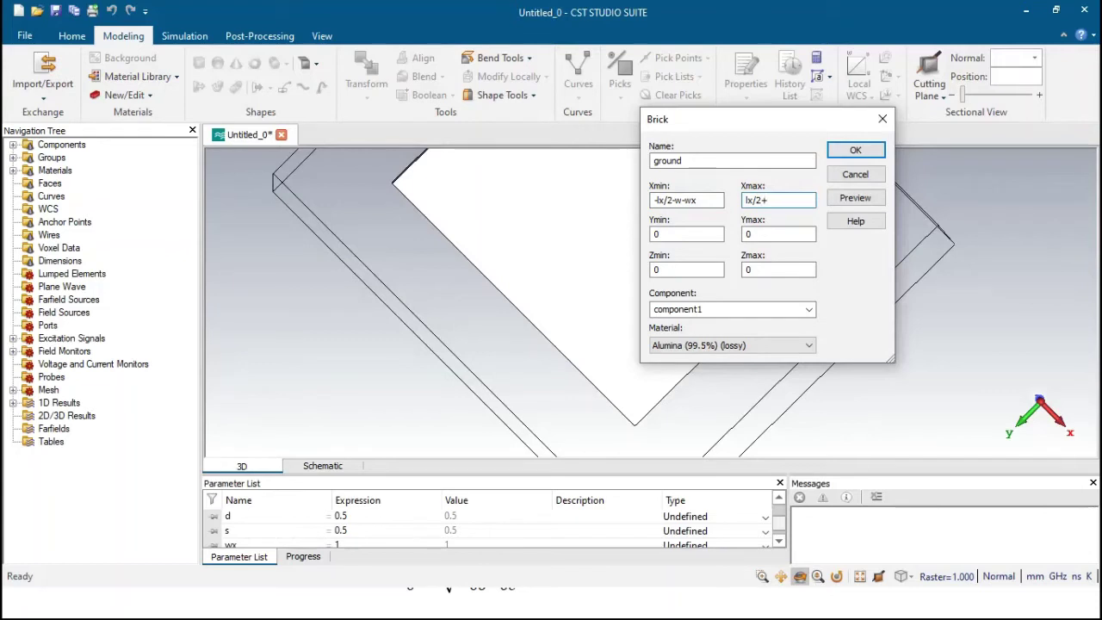
{"action": "type", "text": "w+wx"}
{"action": "key", "text": "Tab"}
- Set the ground brick's Y range from -s/2-ly to s/2+ly
{"action": "type", "text": "-s/"}
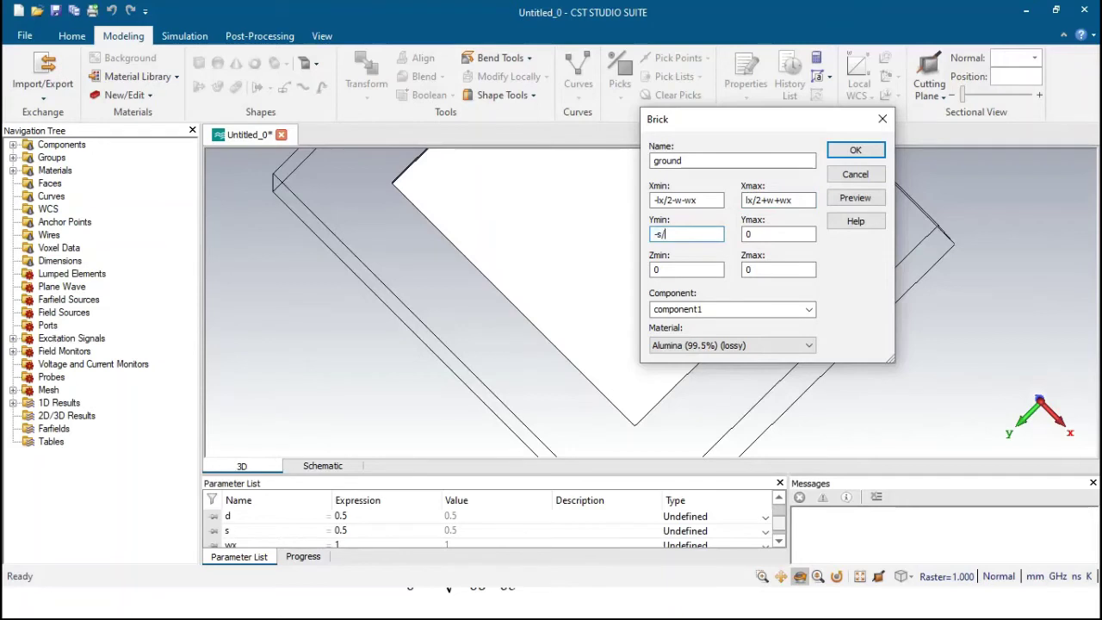
{"action": "type", "text": "2-a"}
{"action": "type", "text": "y"}
{"action": "type", "text": "+"}
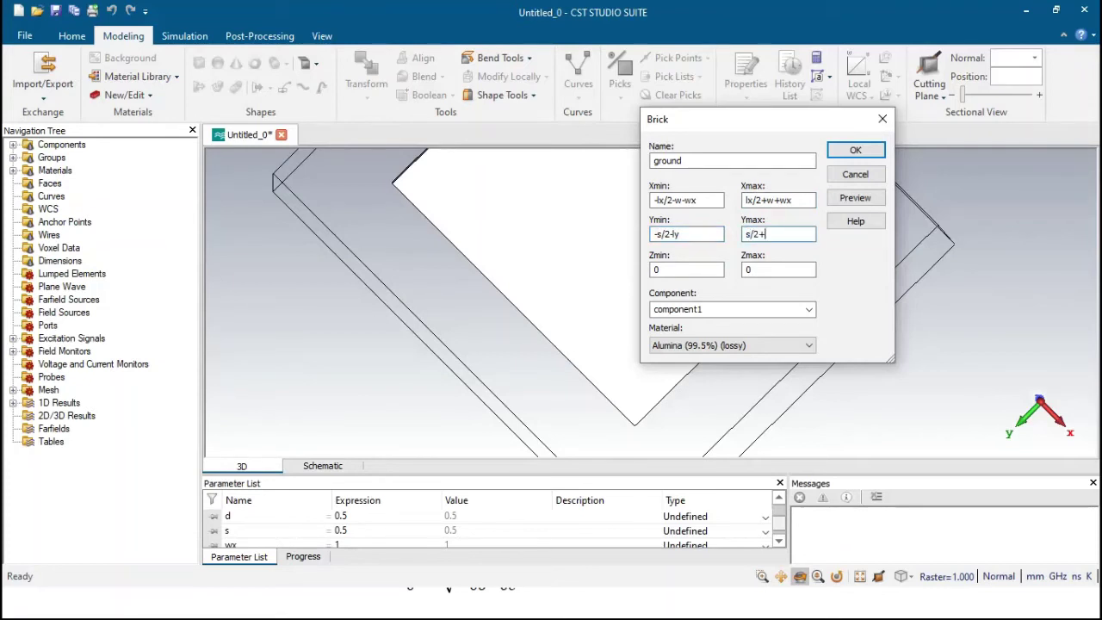
{"action": "type", "text": "ly"}
- Set the ground brick's Z range from -h-gr to -h
{"action": "key", "text": "Tab"}
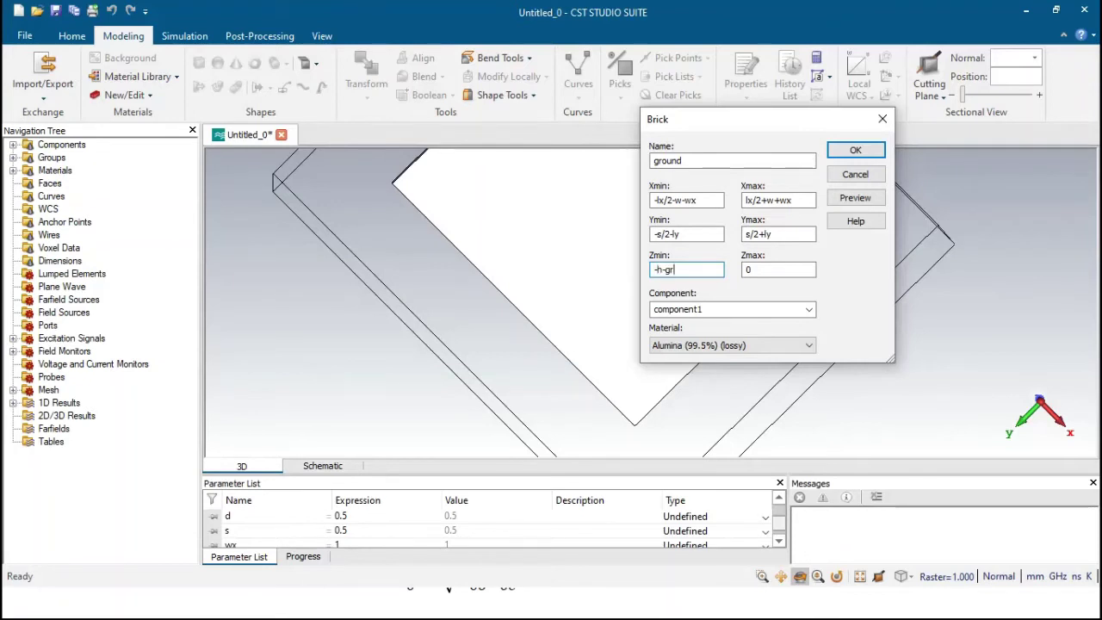
{"action": "key", "text": "Tab"}
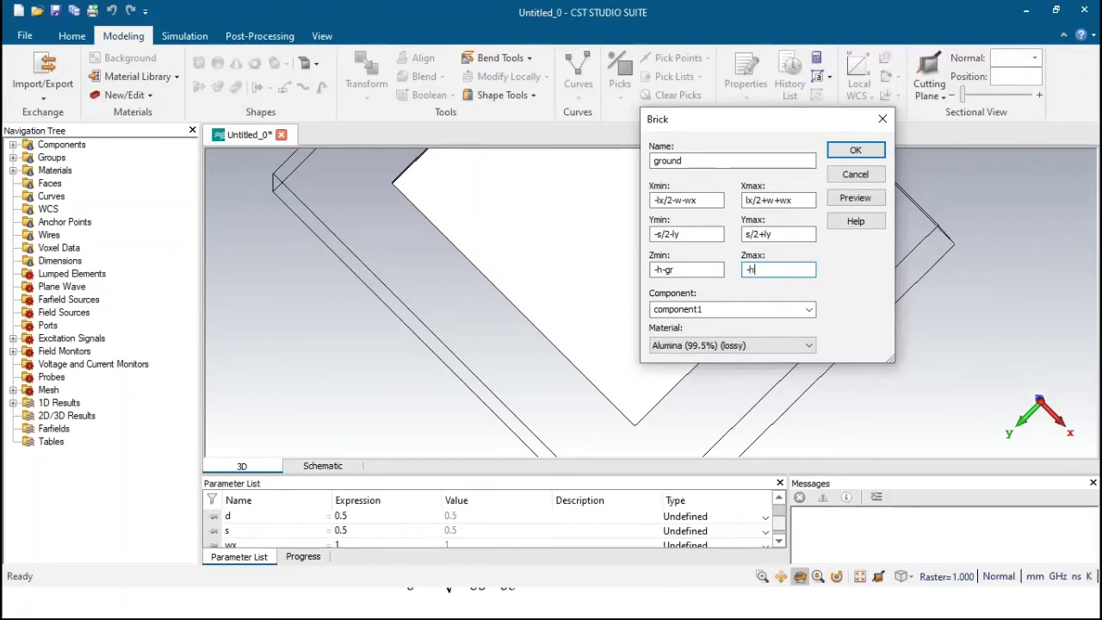
- Set the ground brick's material to PEC and try to preview the brick
{"action": "left_click", "coordinate": [809, 346]}
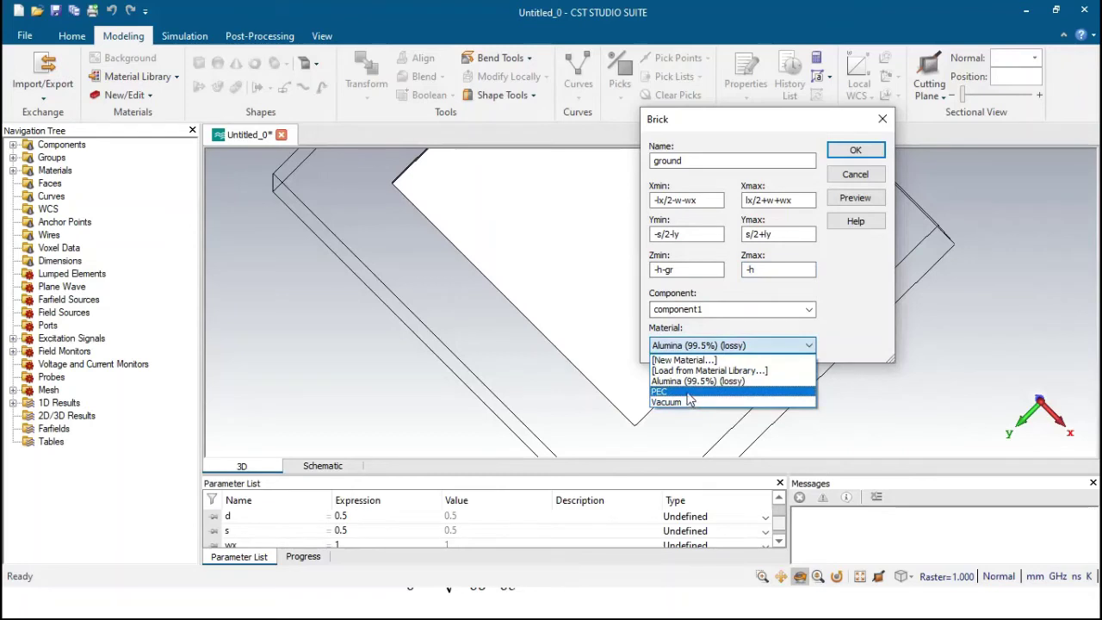
{"action": "left_click", "coordinate": [687, 393]}
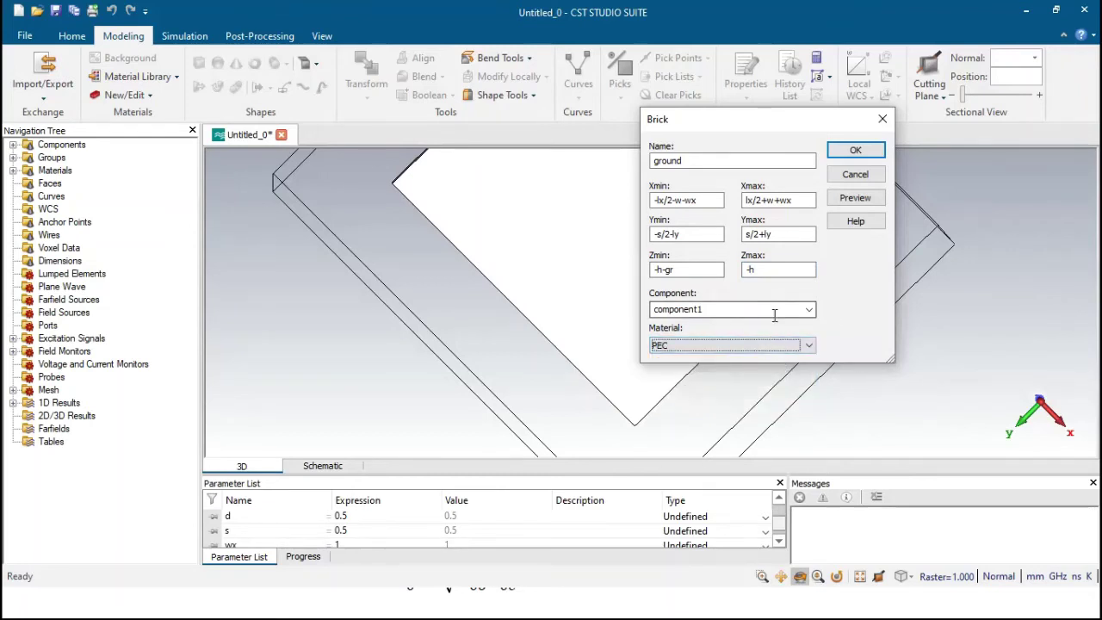
{"action": "left_click", "coordinate": [855, 197]}
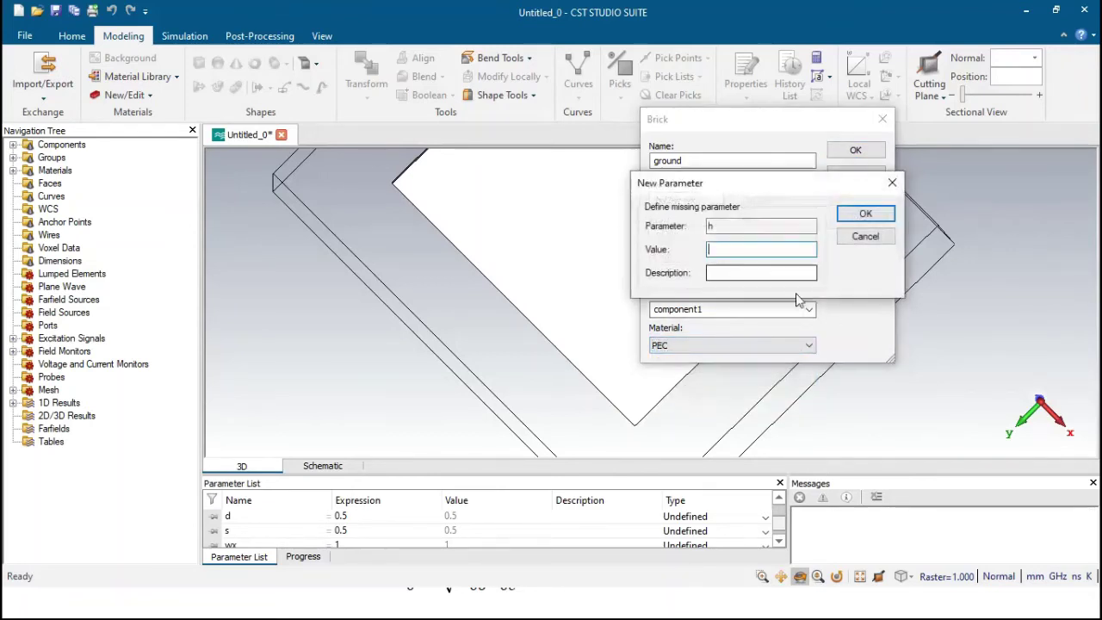
{"action": "left_click", "coordinate": [892, 182]}
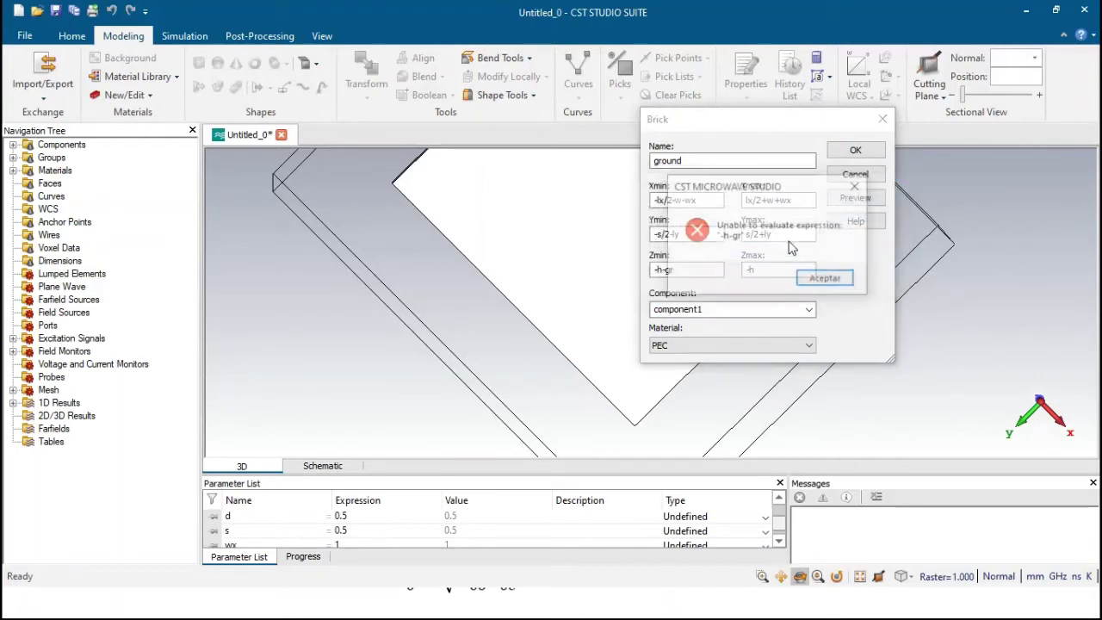
{"action": "left_click", "coordinate": [825, 279]}
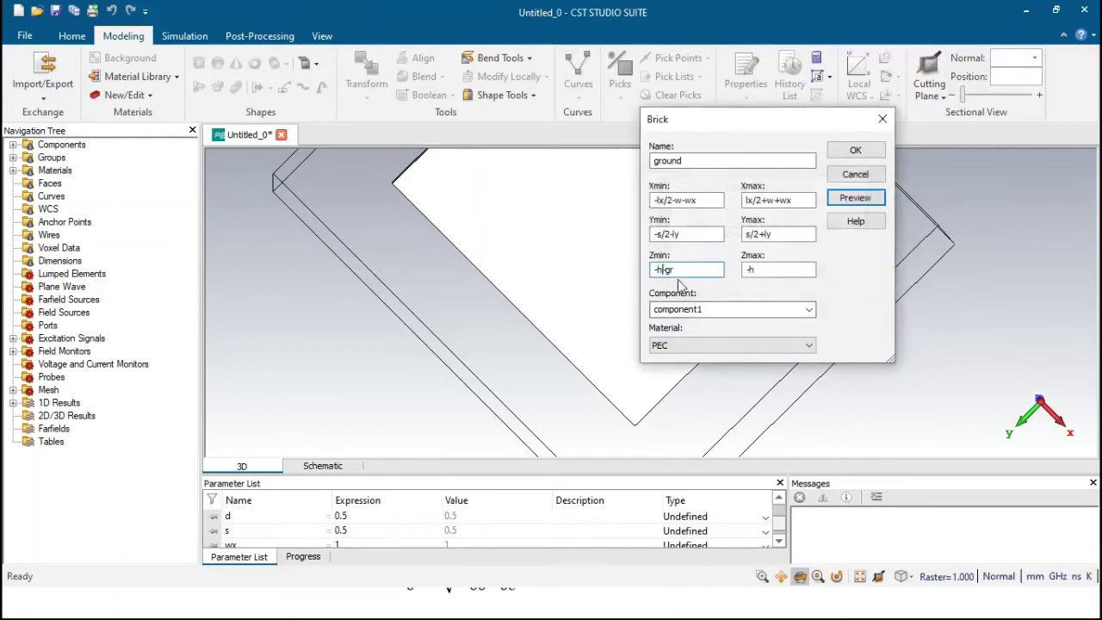
- Set the ground brick's Zmin to -d-gr and define the missing parameter gr as 0.035
{"action": "key", "text": "BackSpace"}
{"action": "type", "text": "d"}
{"action": "left_click", "coordinate": [855, 197]}
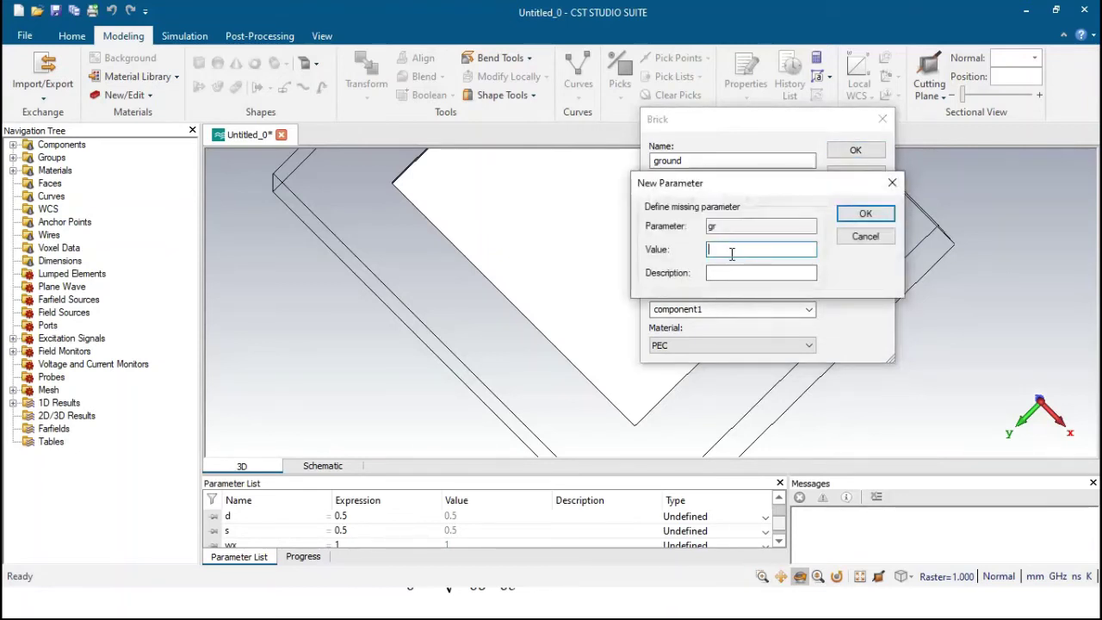
{"action": "type", "text": "0.035"}
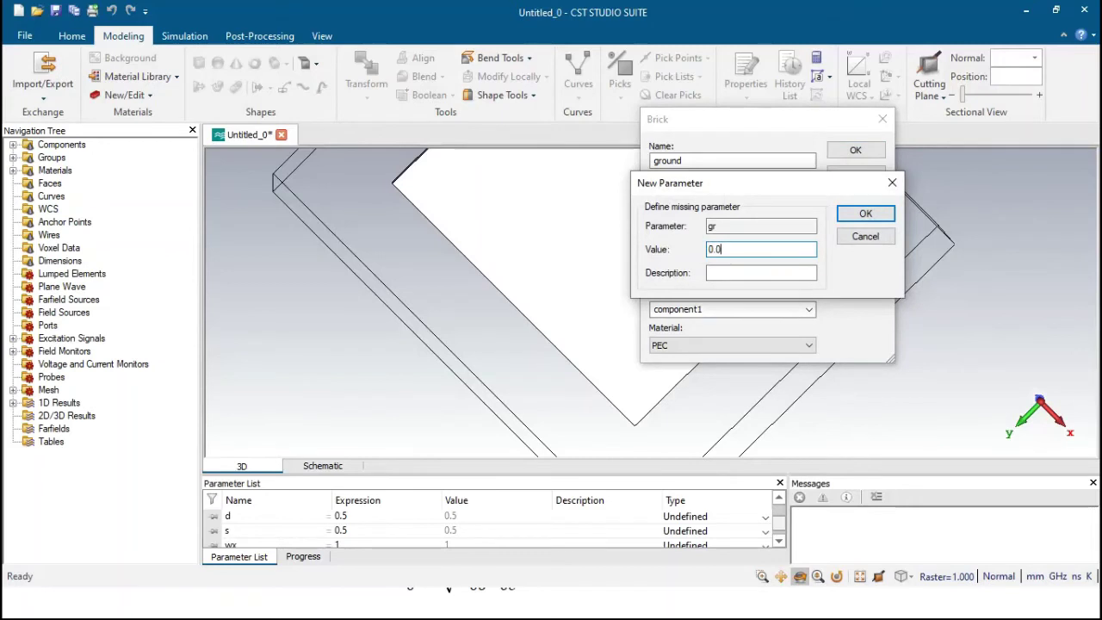
{"action": "left_click", "coordinate": [865, 215]}
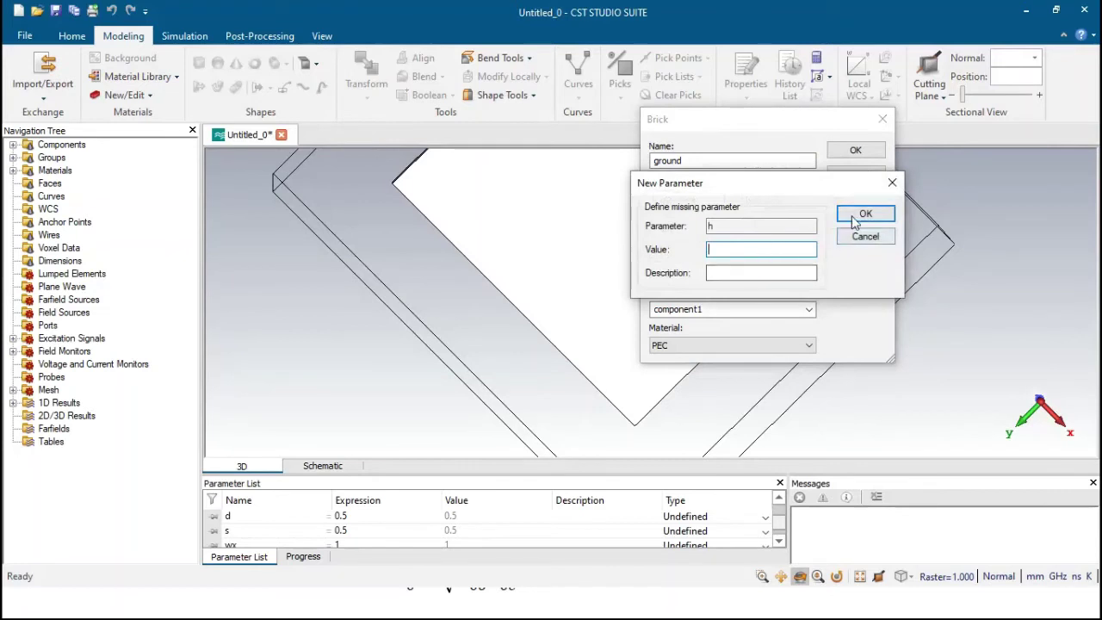
- Set the ground brick's Zmax to -d, preview it beneath the substrate and create it
{"action": "left_click", "coordinate": [891, 182]}
{"action": "left_click", "coordinate": [825, 279]}
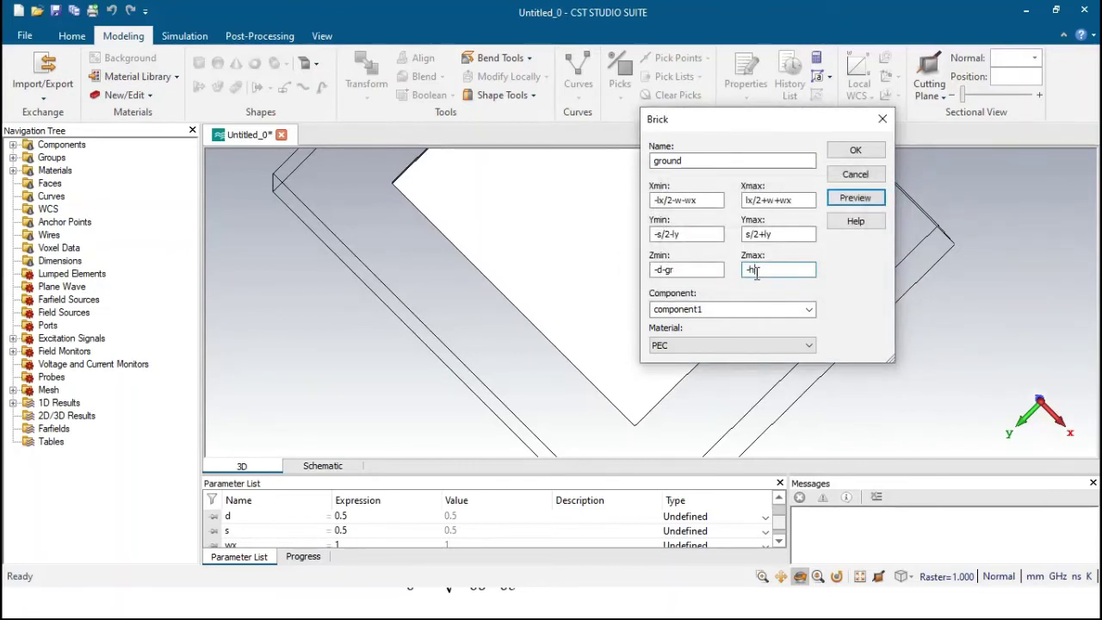
{"action": "key", "text": "BackSpace"}
{"action": "type", "text": "d"}
{"action": "left_click", "coordinate": [855, 197]}
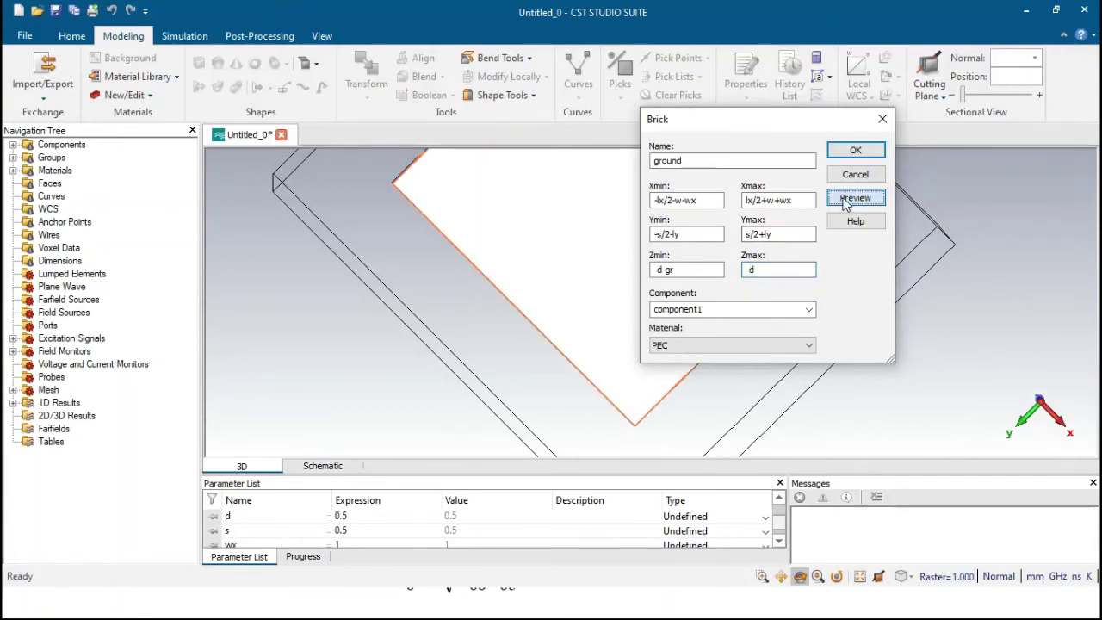
{"action": "left_click_drag", "start_coordinate": [578, 365], "coordinate": [571, 267]}
{"action": "scroll", "coordinate": [571, 267], "scroll_direction": "down", "scroll_amount": 5}
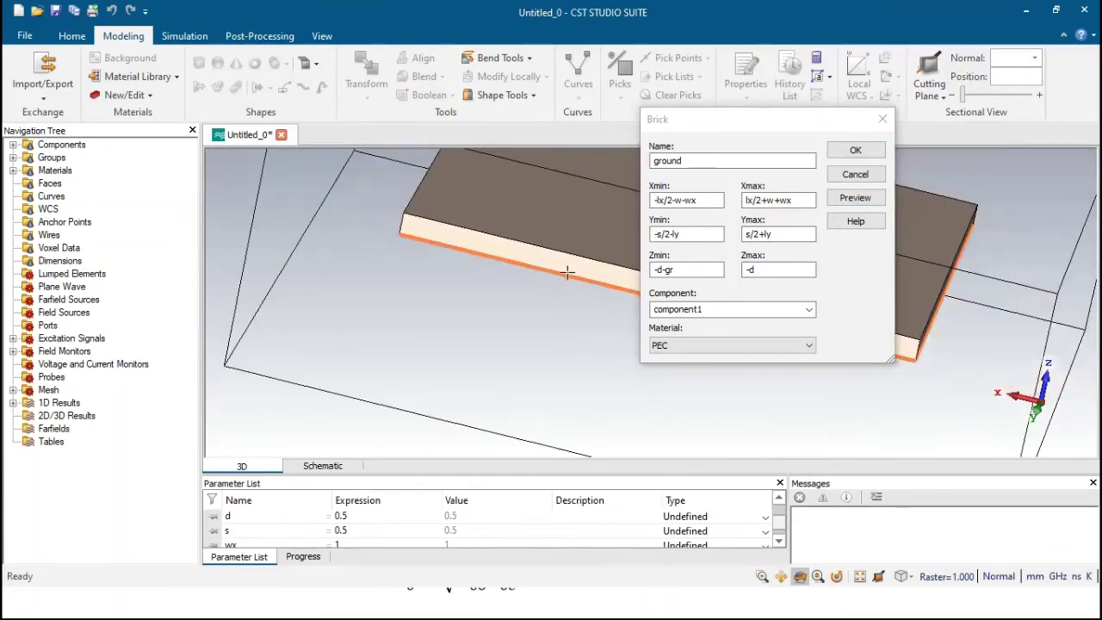
{"action": "scroll", "coordinate": [567, 272], "scroll_direction": "up", "scroll_amount": 2}
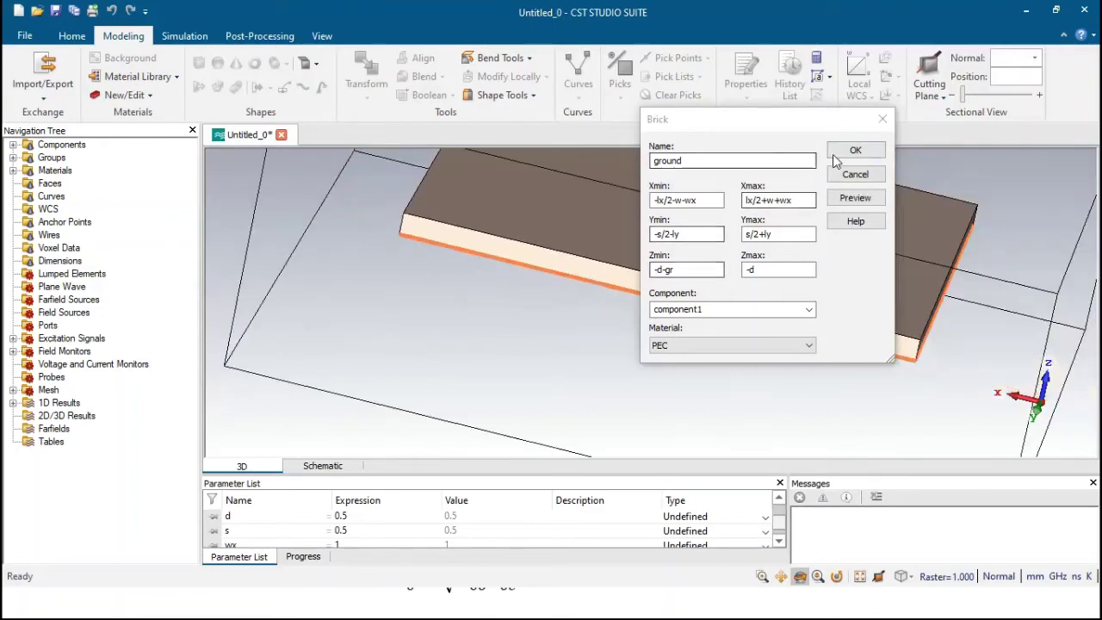
{"action": "left_click", "coordinate": [855, 150]}
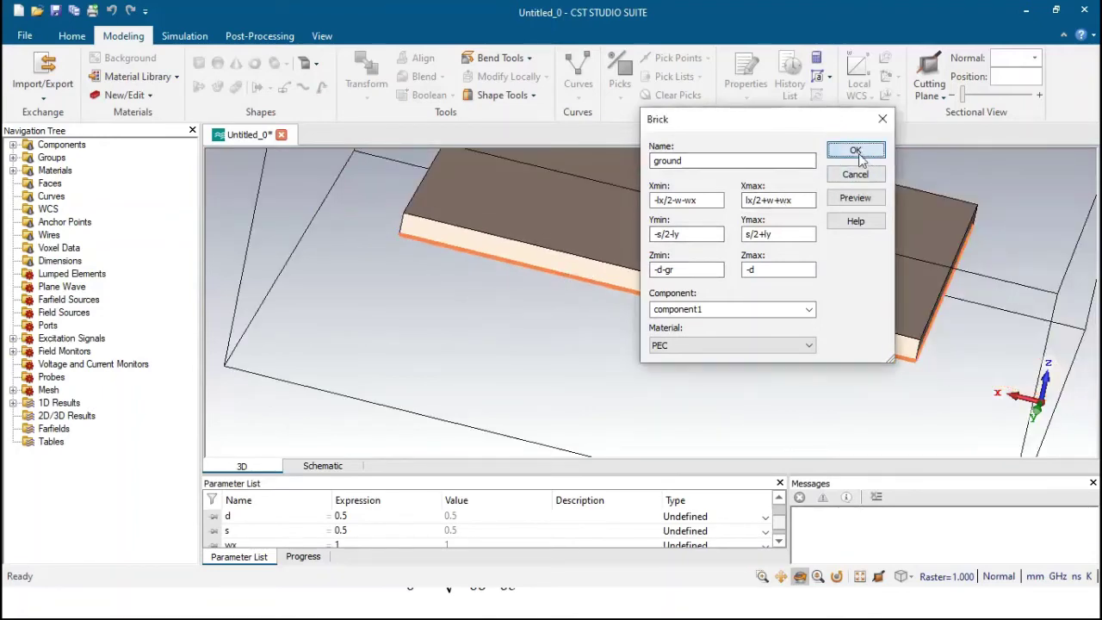
- Examine the substrate and the ground layer beneath it from several angles
{"action": "scroll", "coordinate": [688, 327], "scroll_direction": "up", "scroll_amount": 4}
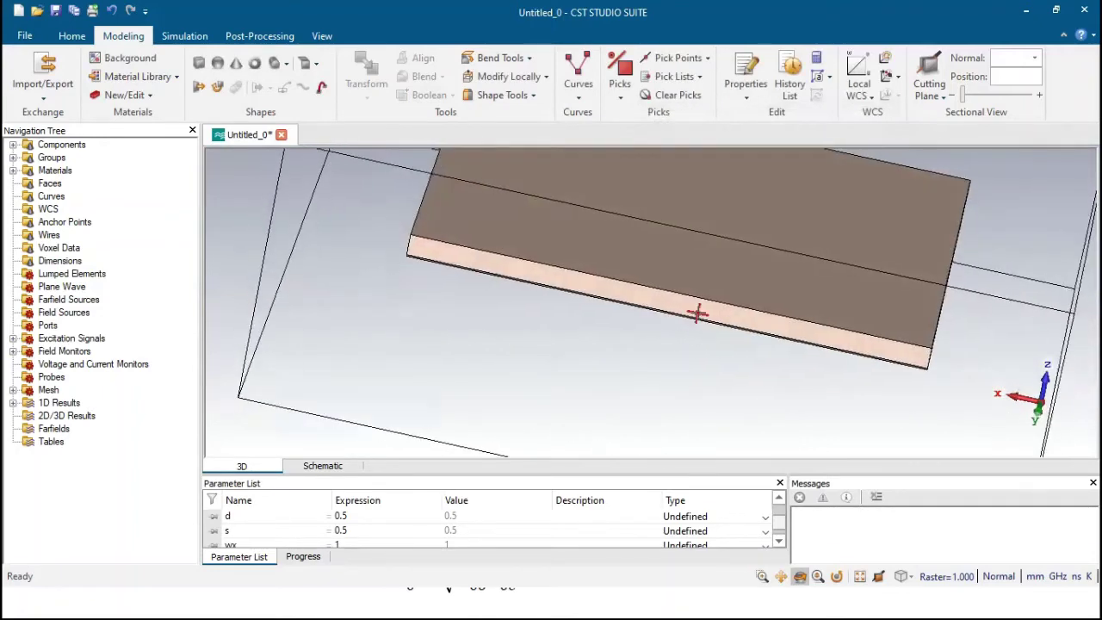
{"action": "scroll", "coordinate": [697, 312], "scroll_direction": "down", "scroll_amount": 5}
{"action": "scroll", "coordinate": [609, 297], "scroll_direction": "up", "scroll_amount": 5}
{"action": "scroll", "coordinate": [614, 290], "scroll_direction": "down", "scroll_amount": 5}
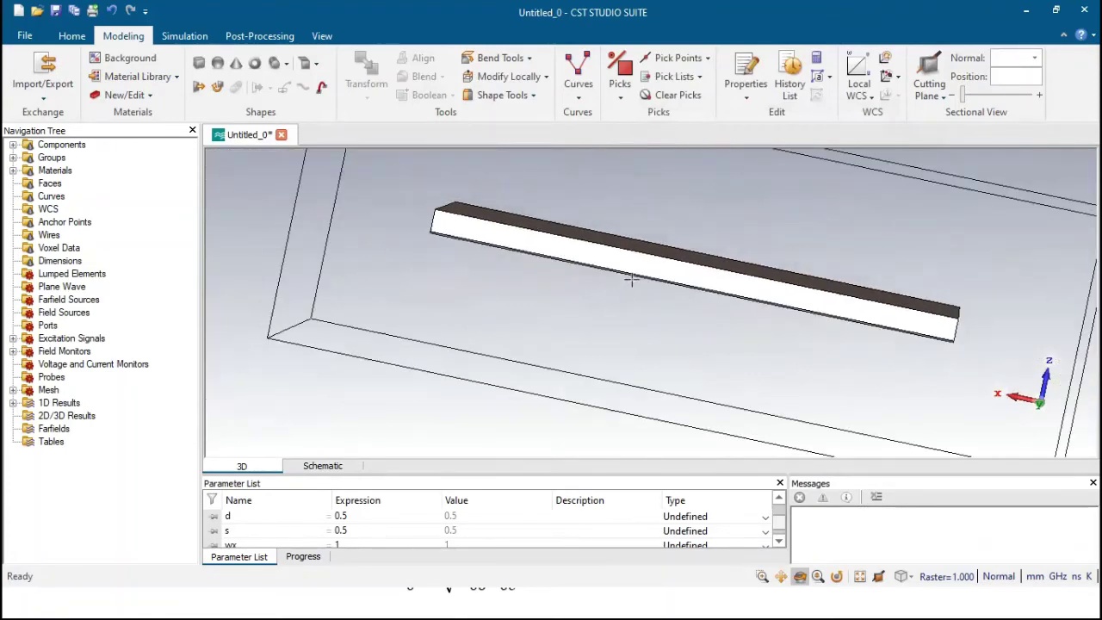
{"action": "left_click_drag", "start_coordinate": [614, 290], "coordinate": [585, 359]}
{"action": "scroll", "coordinate": [586, 359], "scroll_direction": "up", "scroll_amount": 3}
{"action": "scroll", "coordinate": [586, 359], "scroll_direction": "down", "scroll_amount": 3}
{"action": "scroll", "coordinate": [615, 315], "scroll_direction": "up", "scroll_amount": 3}
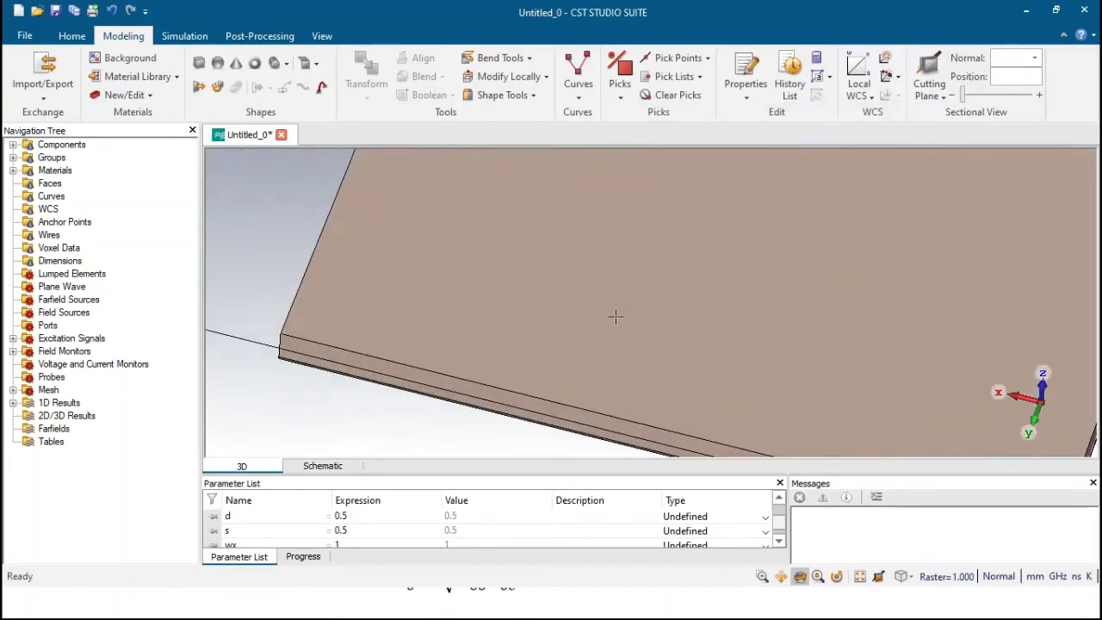
{"action": "scroll", "coordinate": [614, 315], "scroll_direction": "down", "scroll_amount": 3}
{"action": "scroll", "coordinate": [611, 321], "scroll_direction": "up", "scroll_amount": 2}
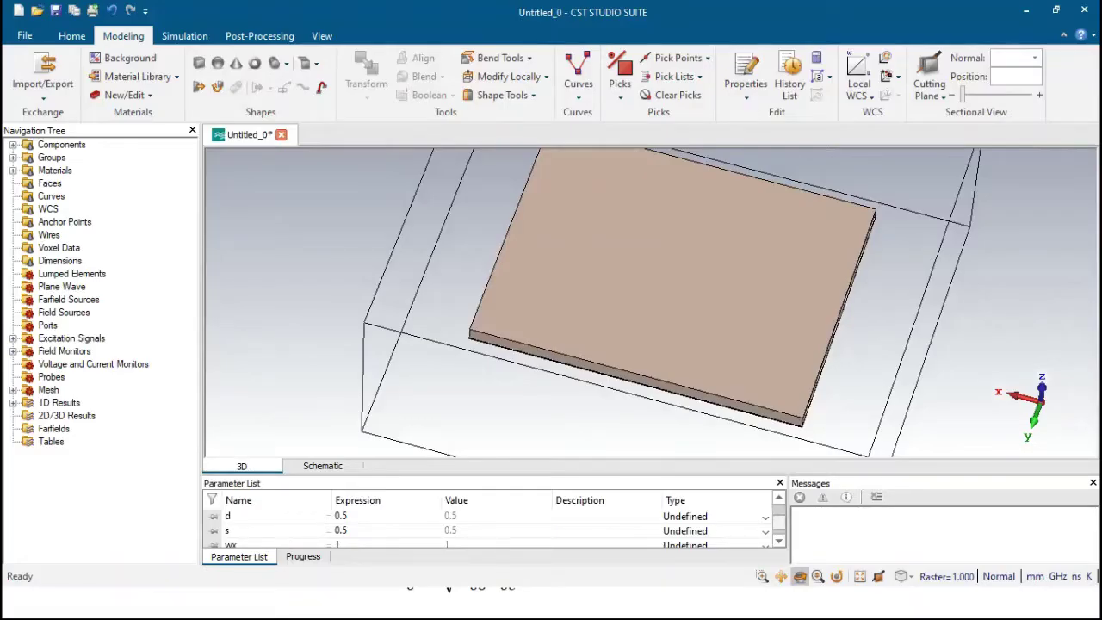
- Start a new brick defined by numeric coordinates and name it lado1
{"action": "left_click", "coordinate": [576, 382]}
{"action": "left_click_drag", "start_coordinate": [575, 382], "coordinate": [594, 447]}
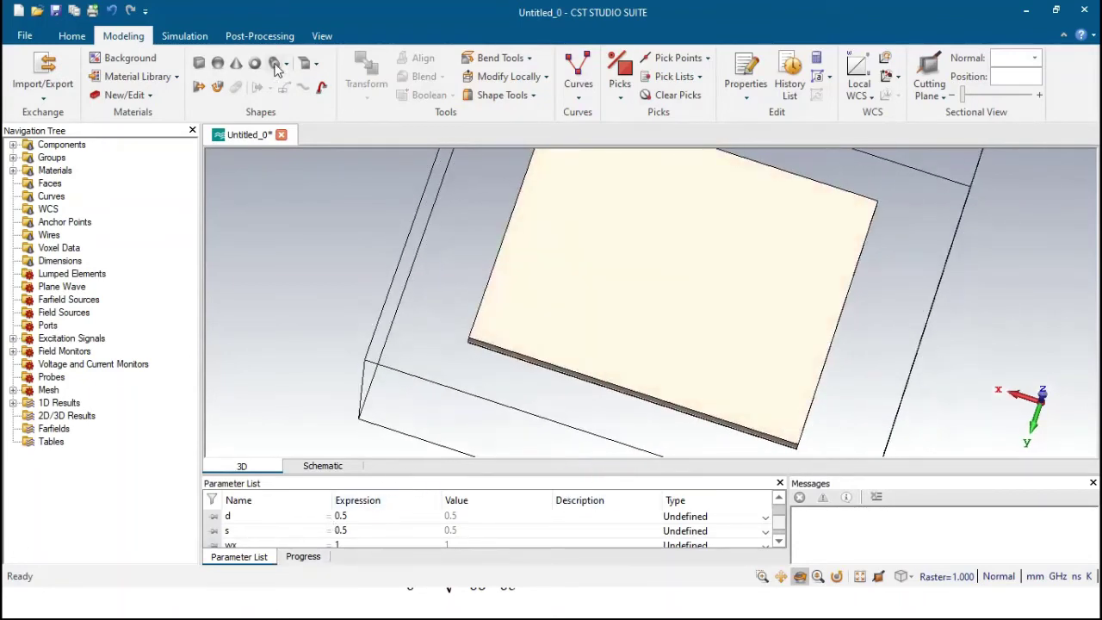
{"action": "left_click", "coordinate": [199, 63]}
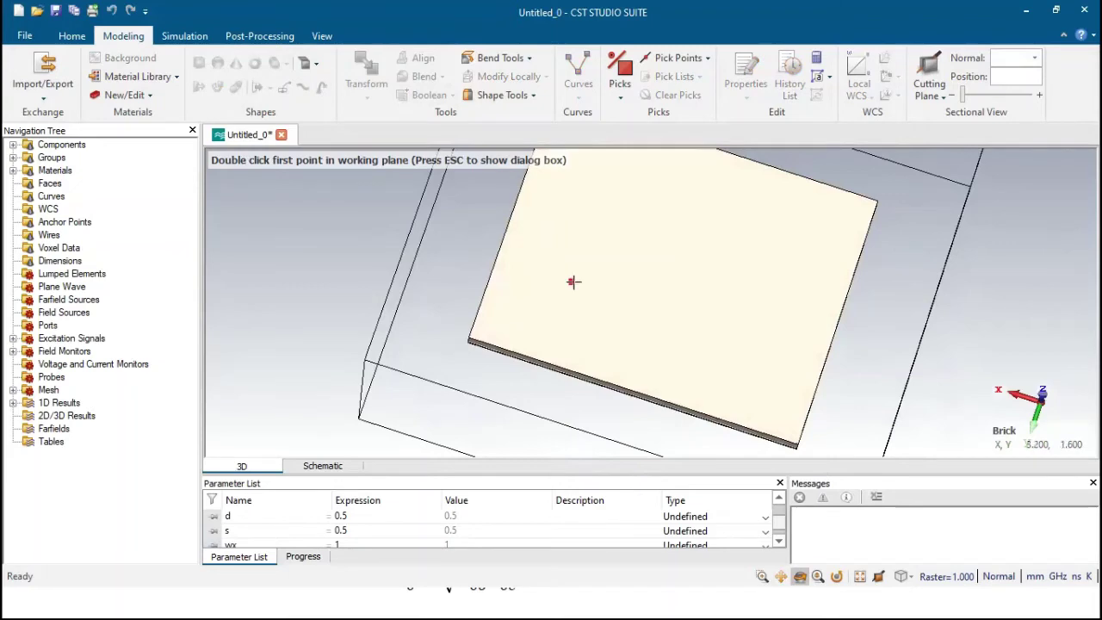
{"action": "double_click", "coordinate": [572, 295]}
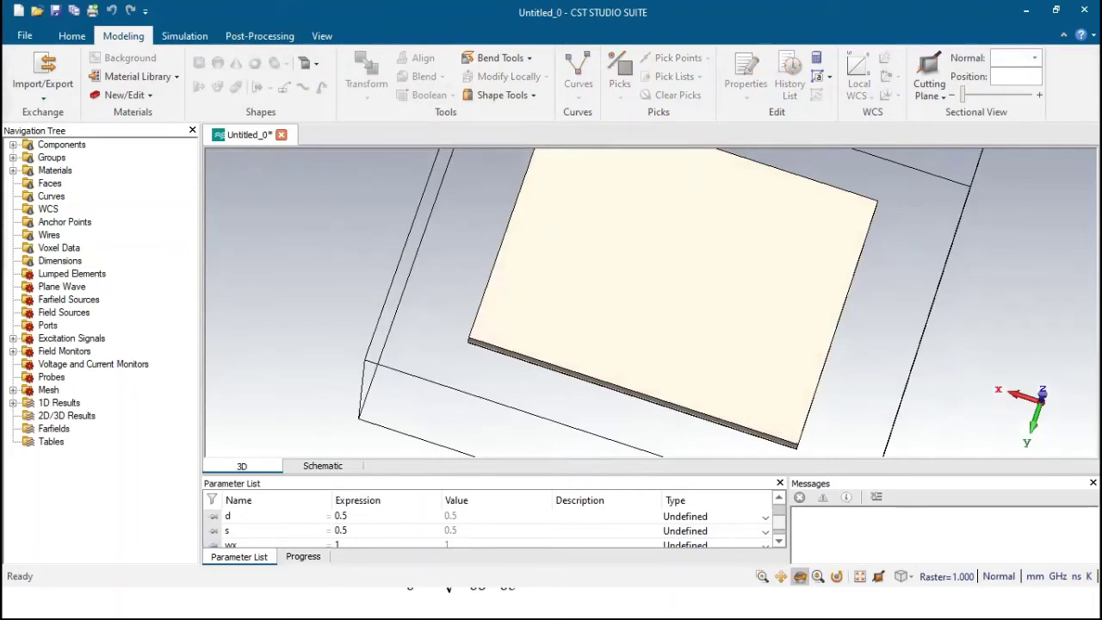
{"action": "key", "text": "Escape"}
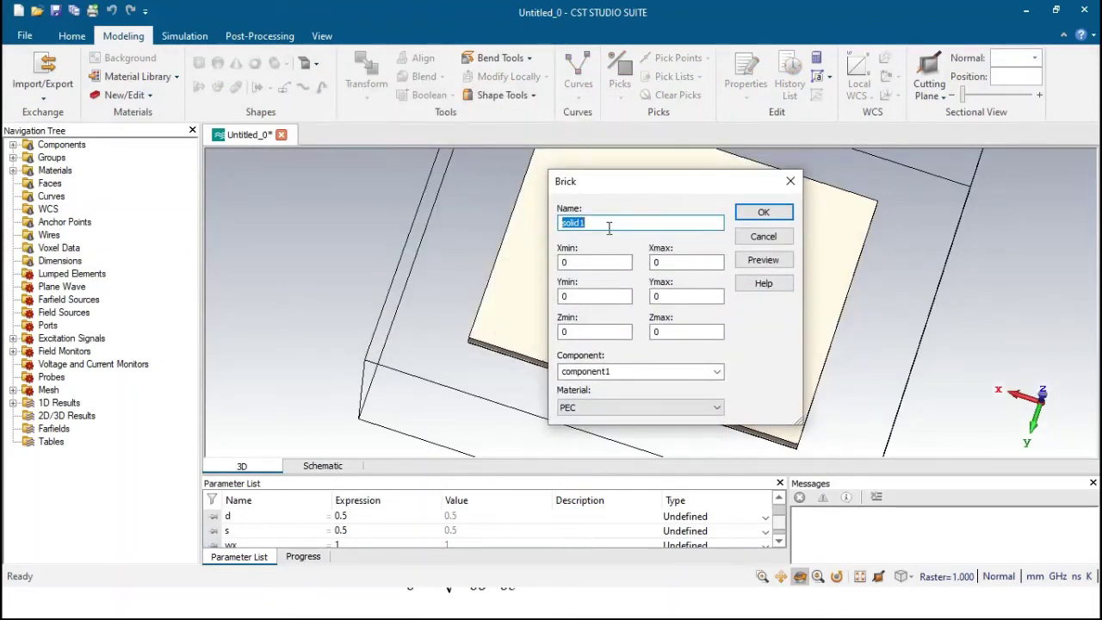
{"action": "type", "text": "lado1"}
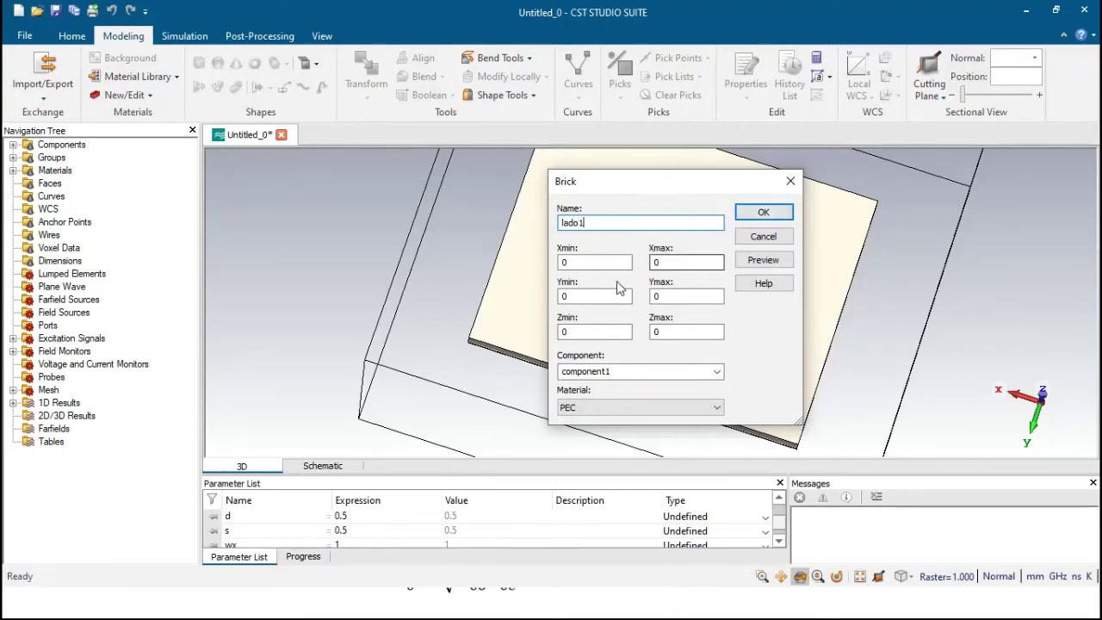
- Set the lado1 brick's Xmin to -lx/2-w and its Y range from 0-w-s/2 to -s/2
{"action": "left_click", "coordinate": [600, 265]}
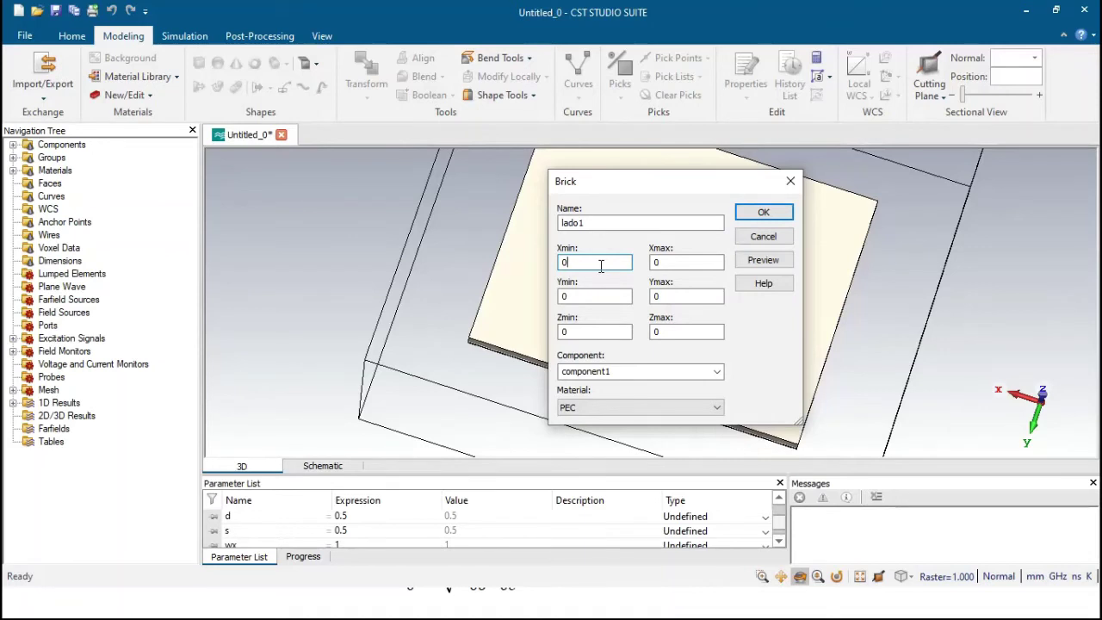
{"action": "key", "text": "BackSpace"}
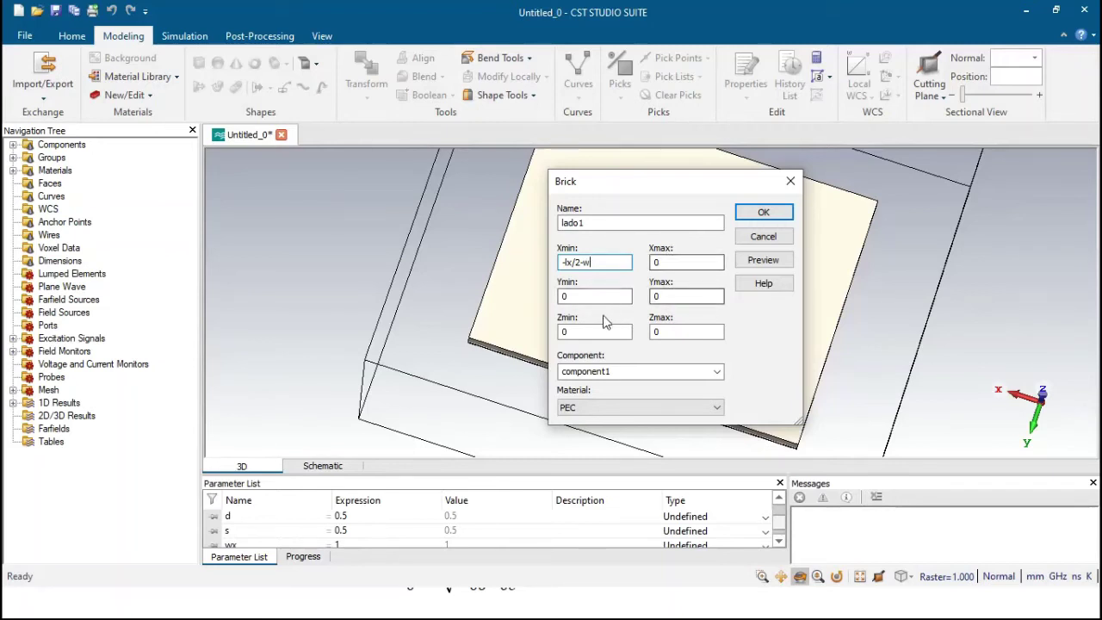
{"action": "left_click", "coordinate": [582, 294]}
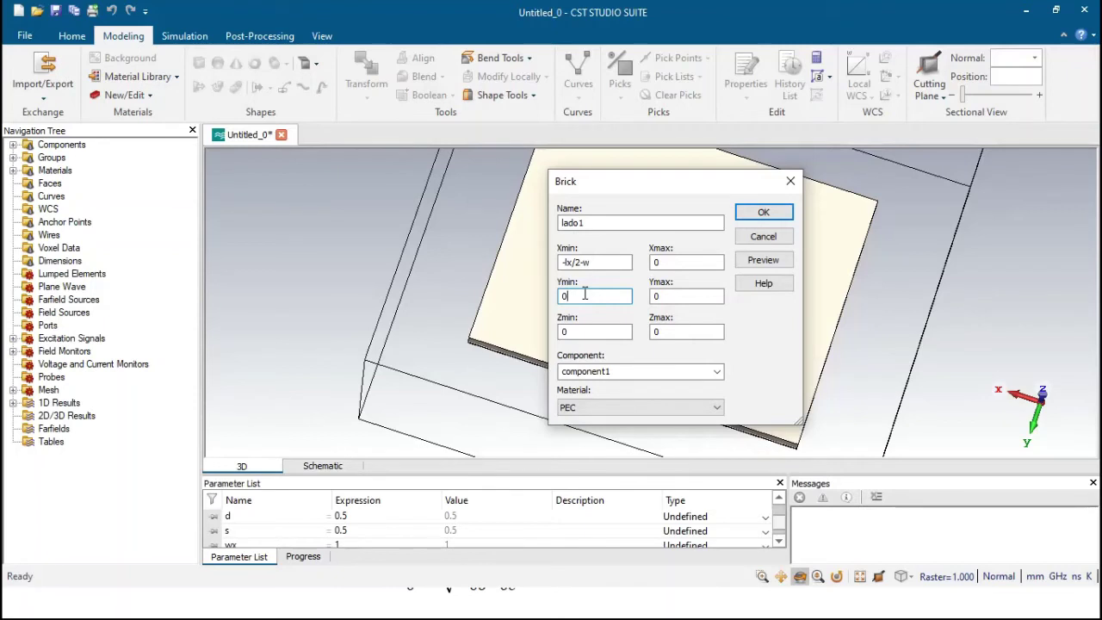
{"action": "type", "text": "-w"}
{"action": "type", "text": "-s/2"}
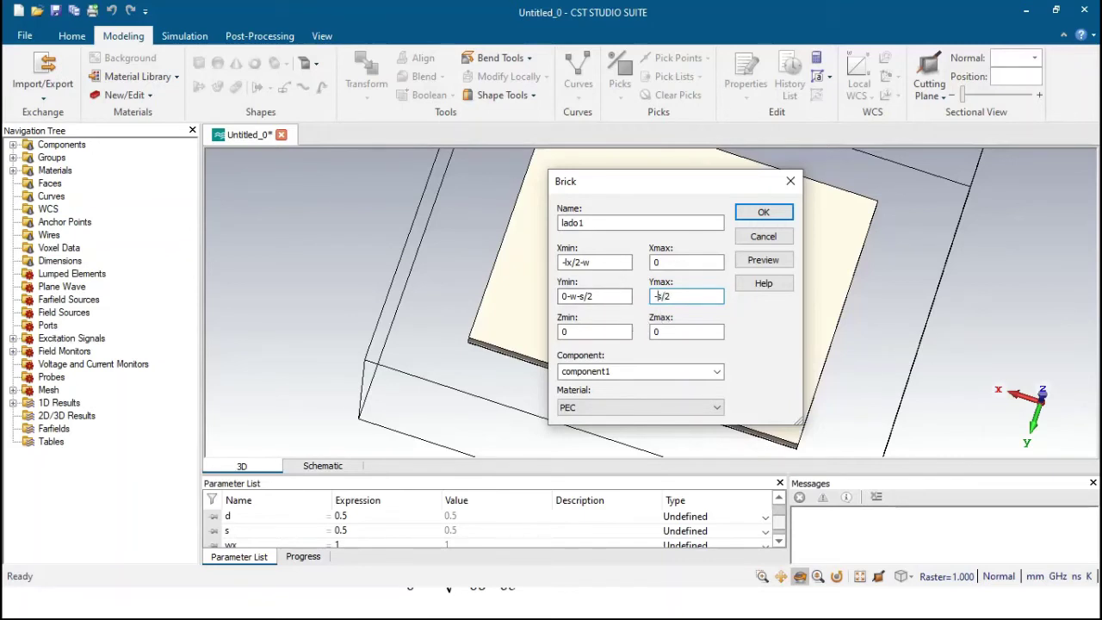
- Set the lado1 brick's Z range from 0 to gr
{"action": "left_click", "coordinate": [589, 335]}
{"action": "type", "text": "gr"}
{"action": "key", "text": "Tab"}
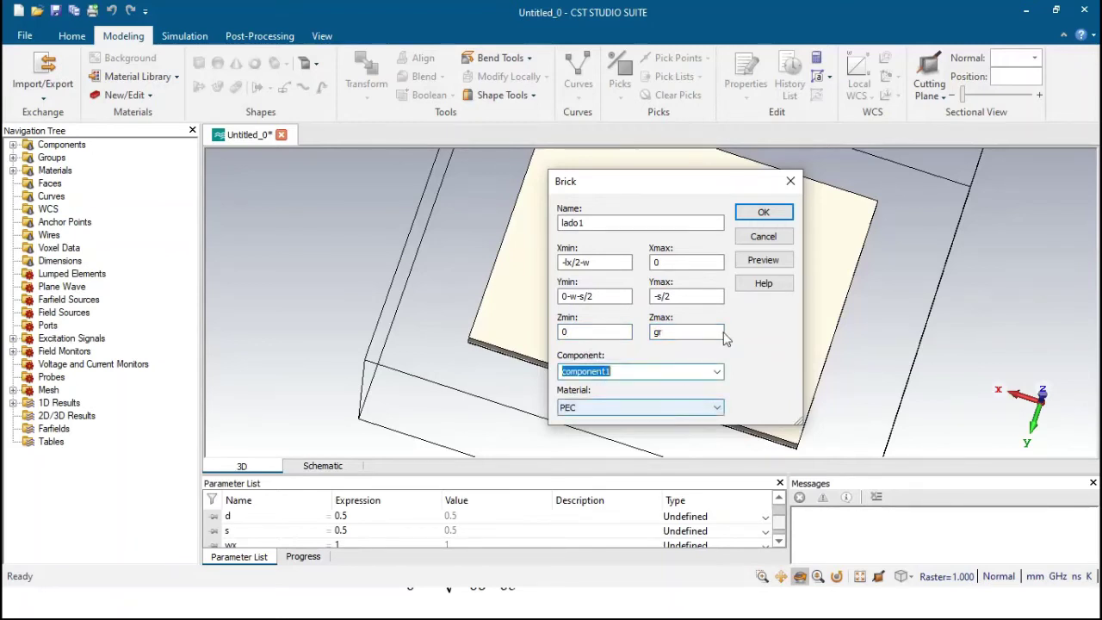
- Preview the lado1 strip, check its placement on the substrate and create the brick
{"action": "left_click", "coordinate": [773, 264]}
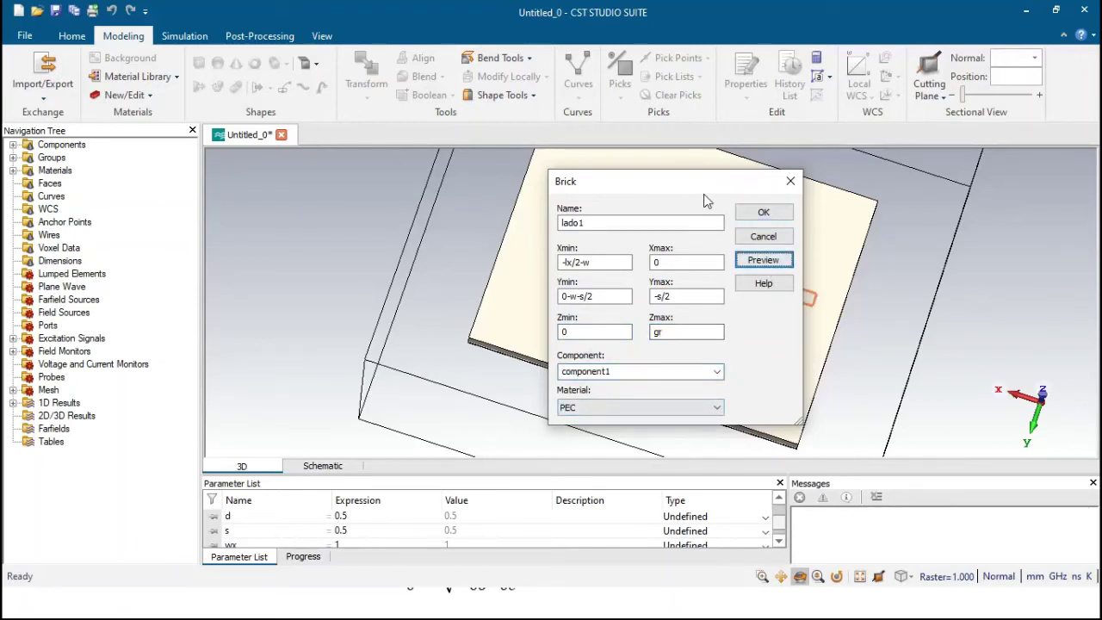
{"action": "left_click_drag", "start_coordinate": [704, 200], "coordinate": [652, 351]}
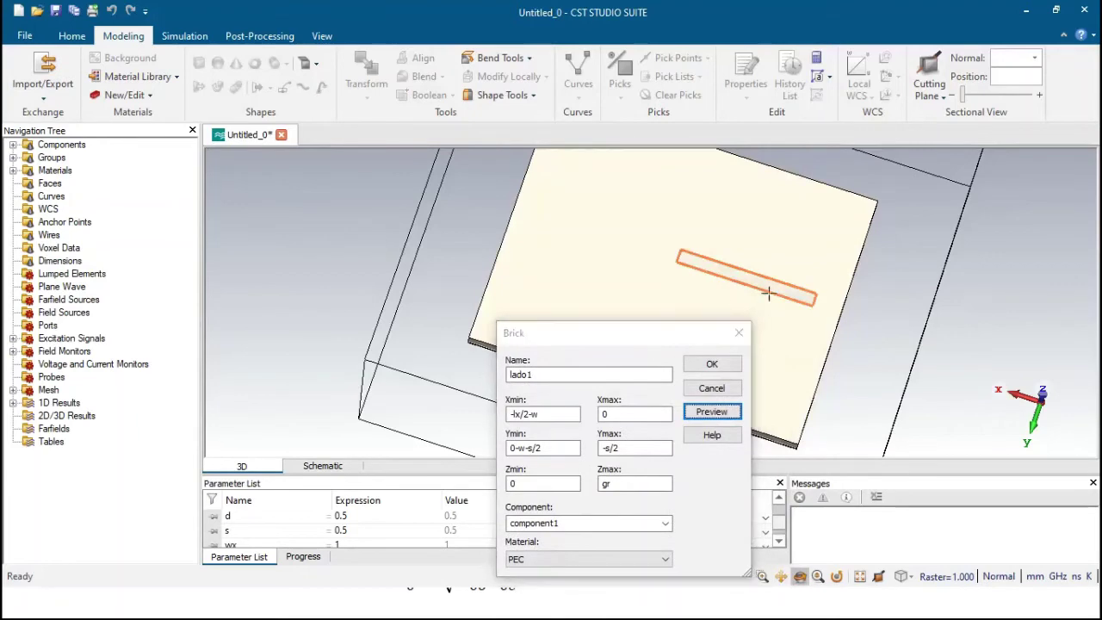
{"action": "left_click_drag", "start_coordinate": [769, 294], "coordinate": [860, 258]}
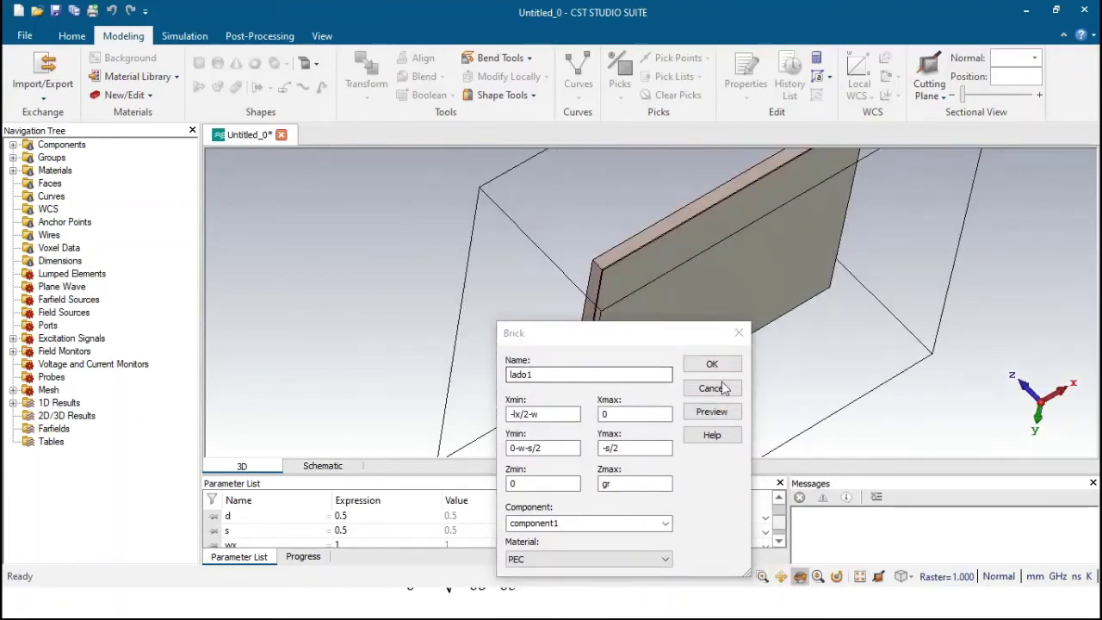
{"action": "mouse_move", "coordinate": [751, 327]}
{"action": "left_mouse_down"}
{"action": "mouse_move", "coordinate": [763, 295]}
{"action": "mouse_move", "coordinate": [949, 210]}
{"action": "left_mouse_up"}
{"action": "scroll", "coordinate": [690, 200], "scroll_direction": "up", "scroll_amount": 2}
{"action": "scroll", "coordinate": [723, 226], "scroll_direction": "down", "scroll_amount": 5}
{"action": "scroll", "coordinate": [755, 217], "scroll_direction": "up", "scroll_amount": 2}
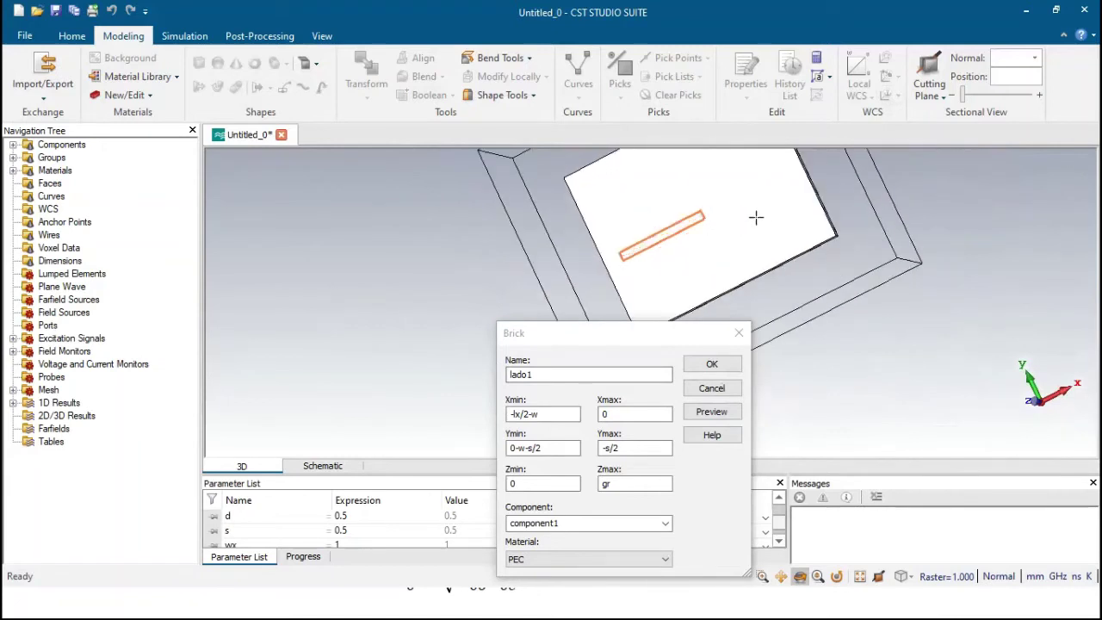
{"action": "left_click_drag", "start_coordinate": [756, 217], "coordinate": [769, 209]}
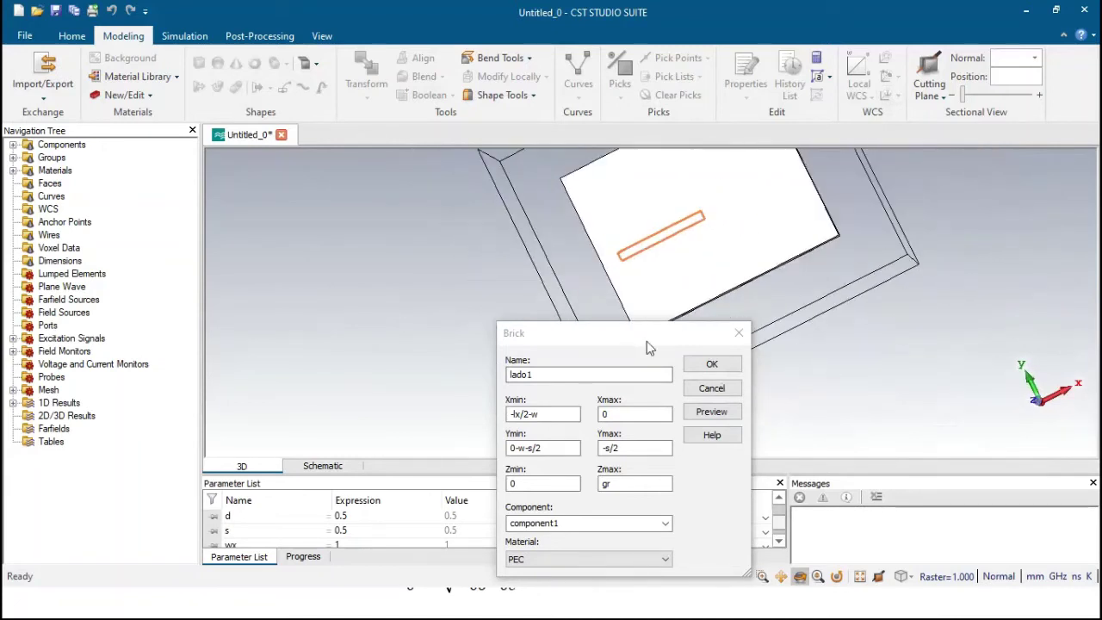
{"action": "left_click_drag", "start_coordinate": [634, 333], "coordinate": [384, 208]}
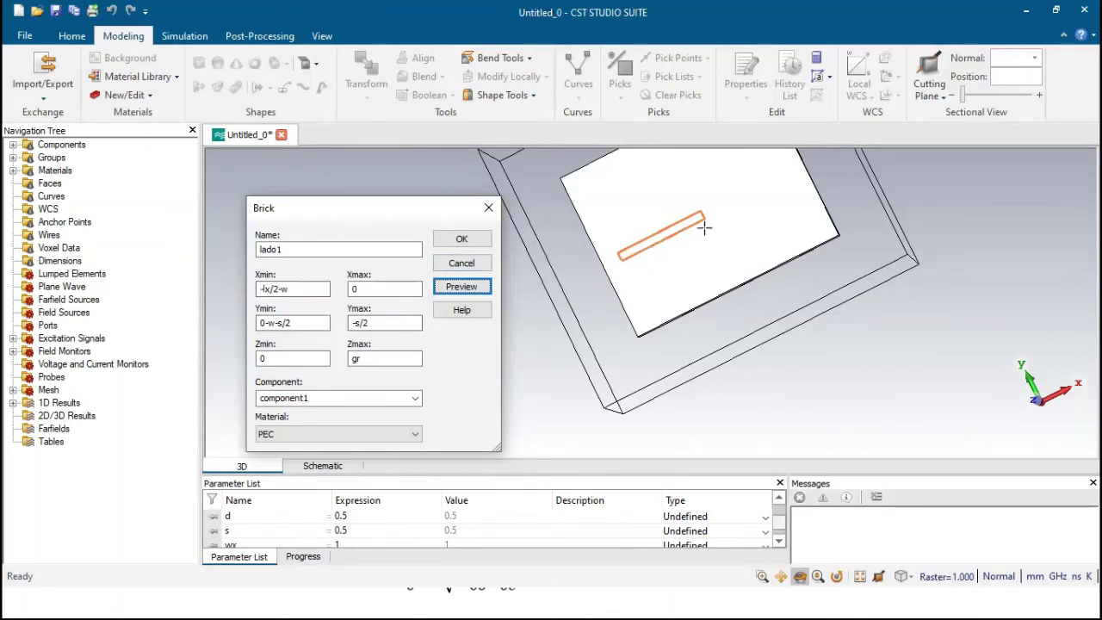
{"action": "left_click", "coordinate": [461, 238]}
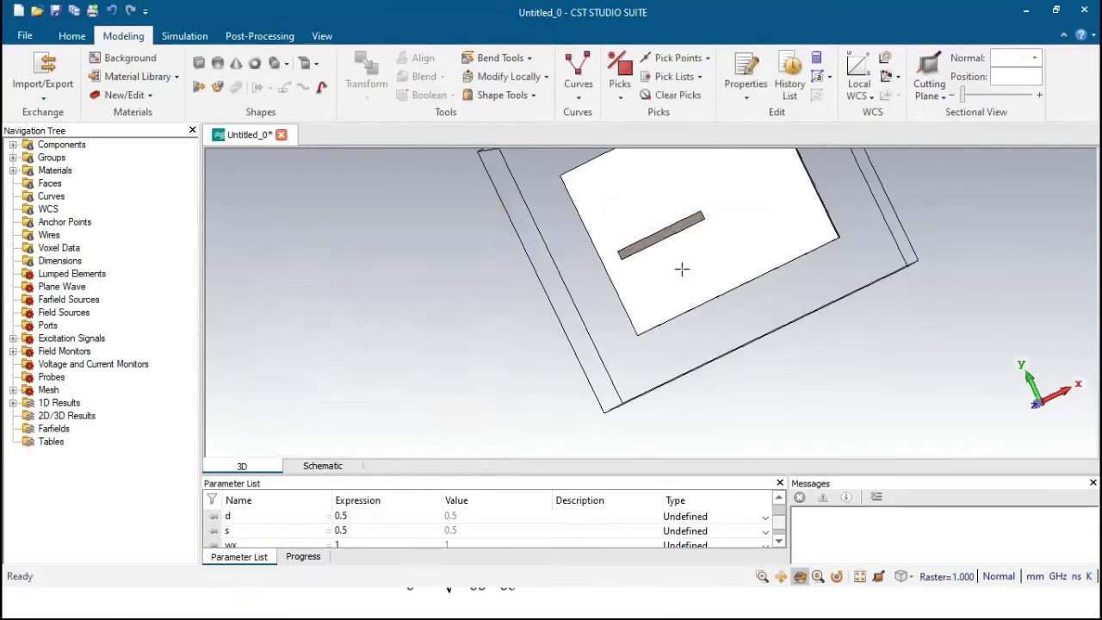
{"action": "scroll", "coordinate": [680, 268], "scroll_direction": "up", "scroll_amount": 3}
{"action": "left_click_drag", "start_coordinate": [664, 258], "coordinate": [745, 285]}
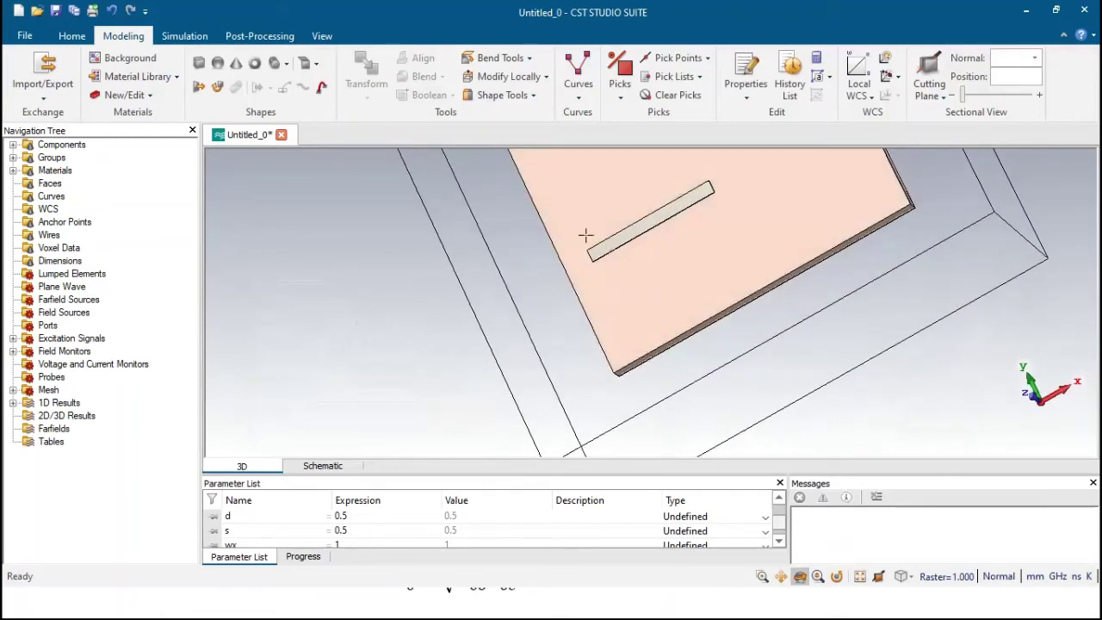
- Start a new brick defined by numeric coordinates, name it lado2 and set its X range from -w-lx/2 to -w
{"action": "left_click", "coordinate": [199, 63]}
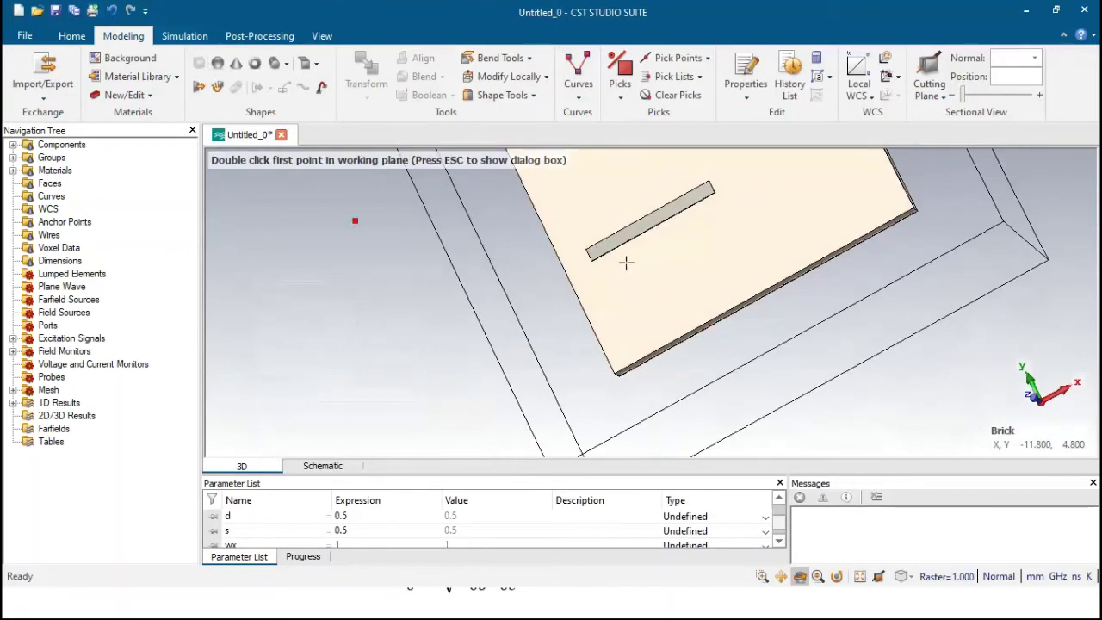
{"action": "key", "text": "Escape"}
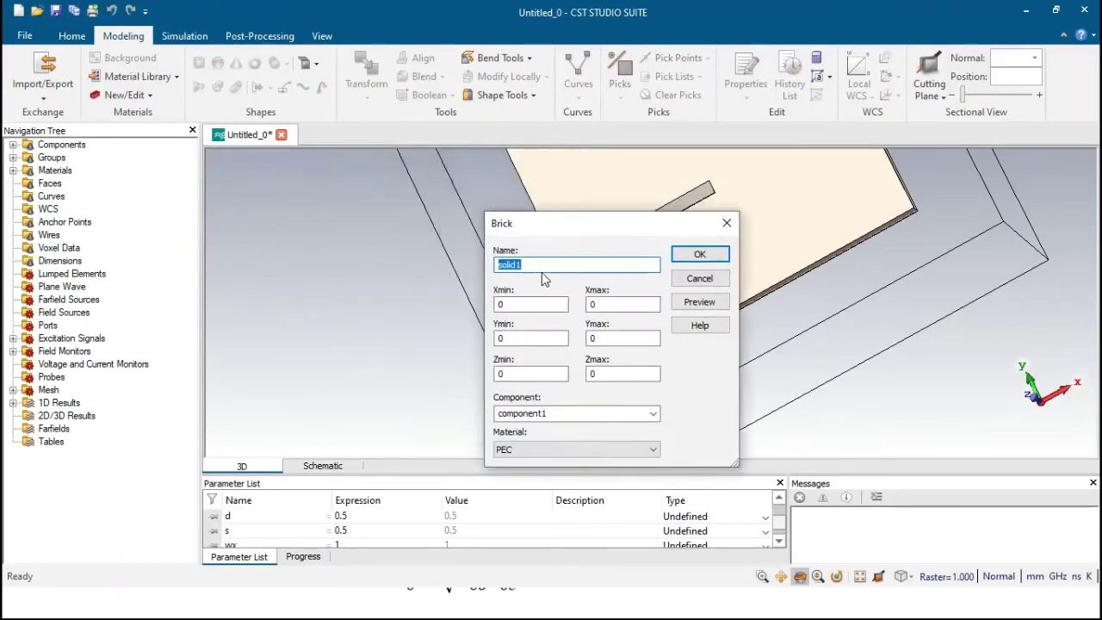
{"action": "type", "text": "lado2"}
{"action": "left_click", "coordinate": [520, 302]}
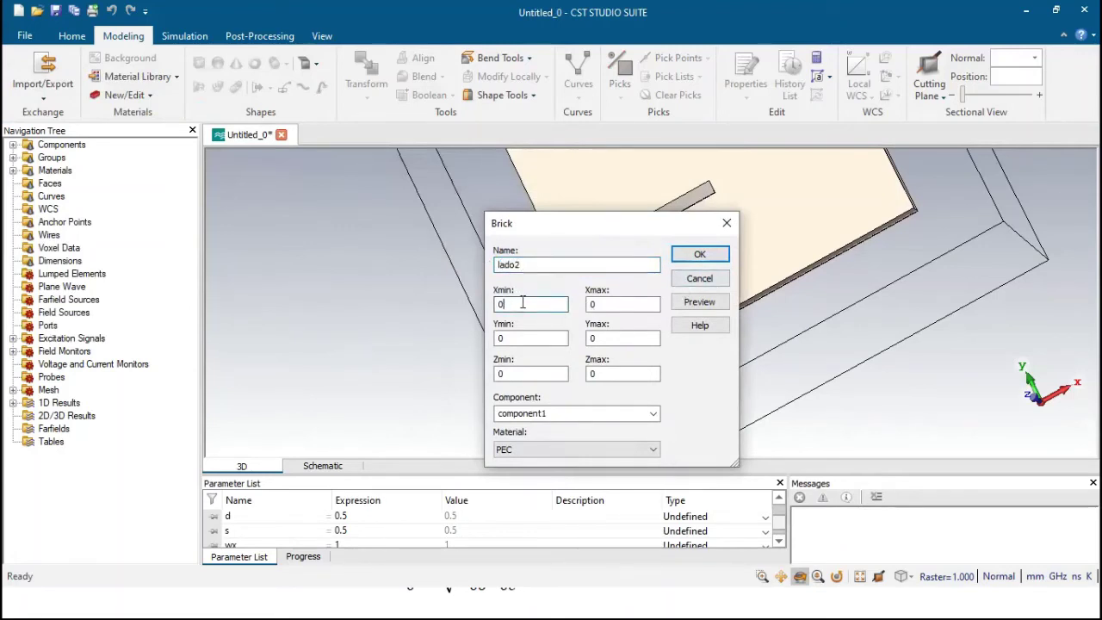
{"action": "key", "text": "BackSpace"}
{"action": "type", "text": "-wx-"}
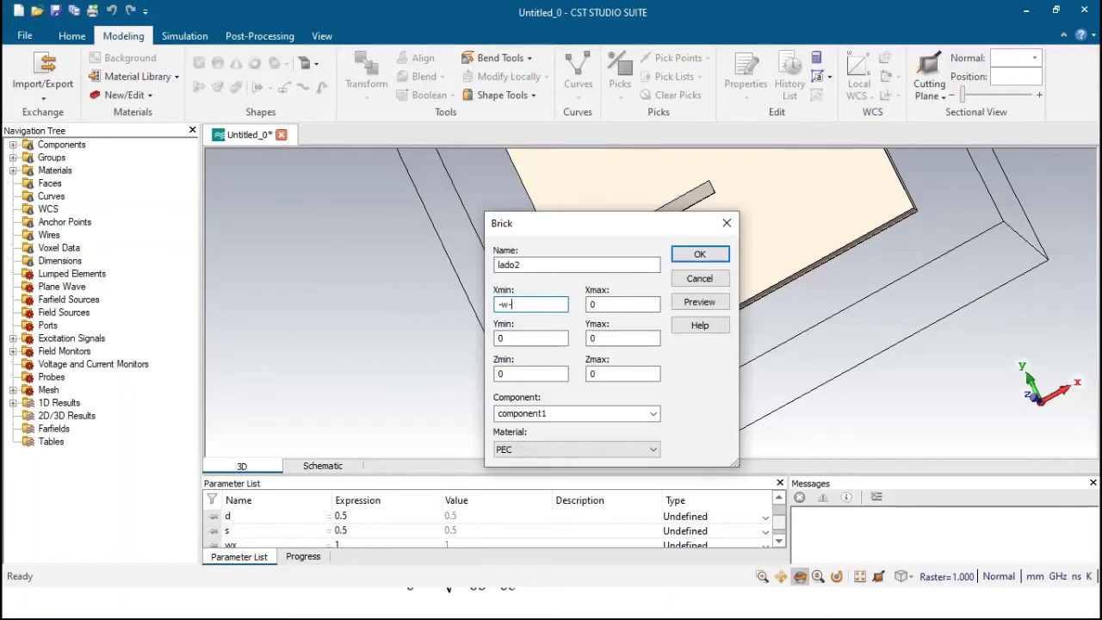
{"action": "type", "text": "lx/2"}
{"action": "key", "text": "Tab"}
- Set the lado2 brick's Y range from -ly-s/2 to -s/2 and its Zmax to gr
{"action": "left_click", "coordinate": [510, 339]}
{"action": "type", "text": "ly-s/22"}
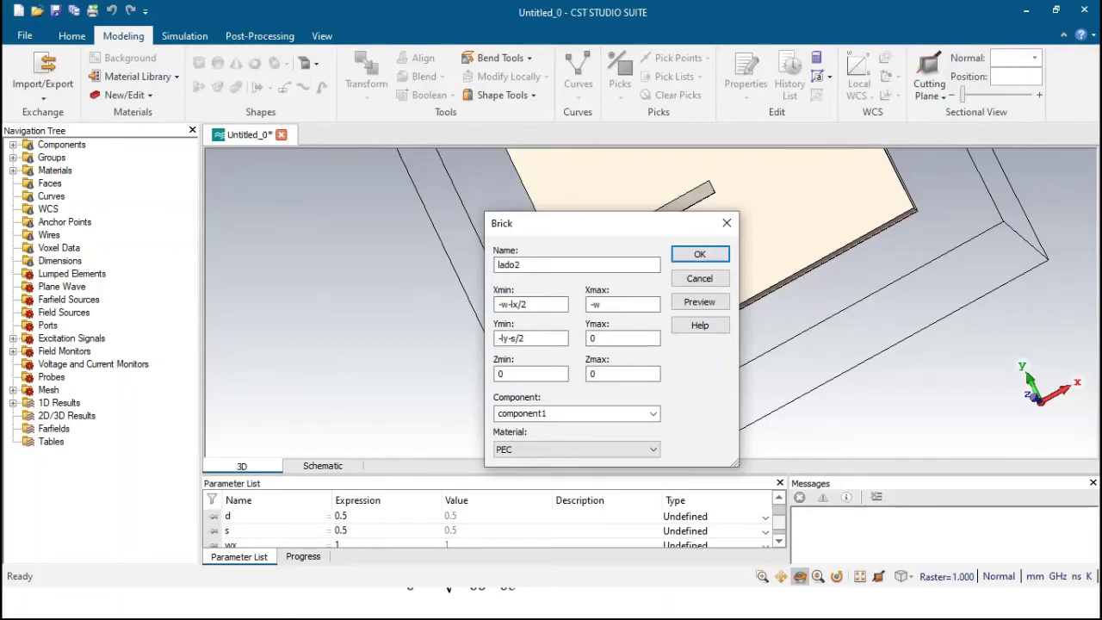
{"action": "key", "text": "Tab"}
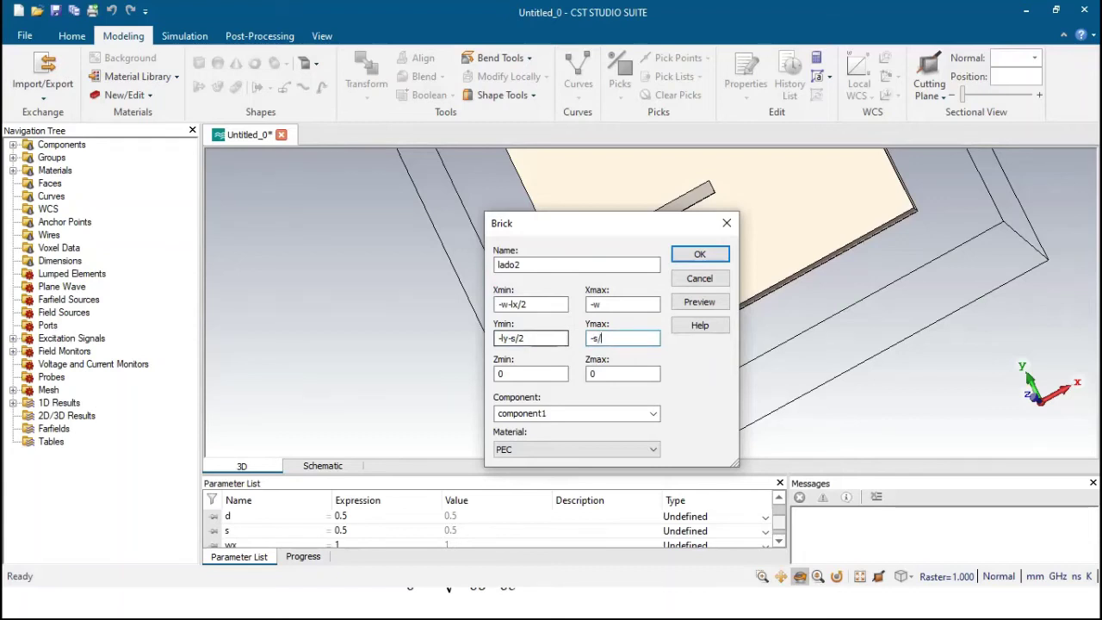
{"action": "key", "text": "Tab"}
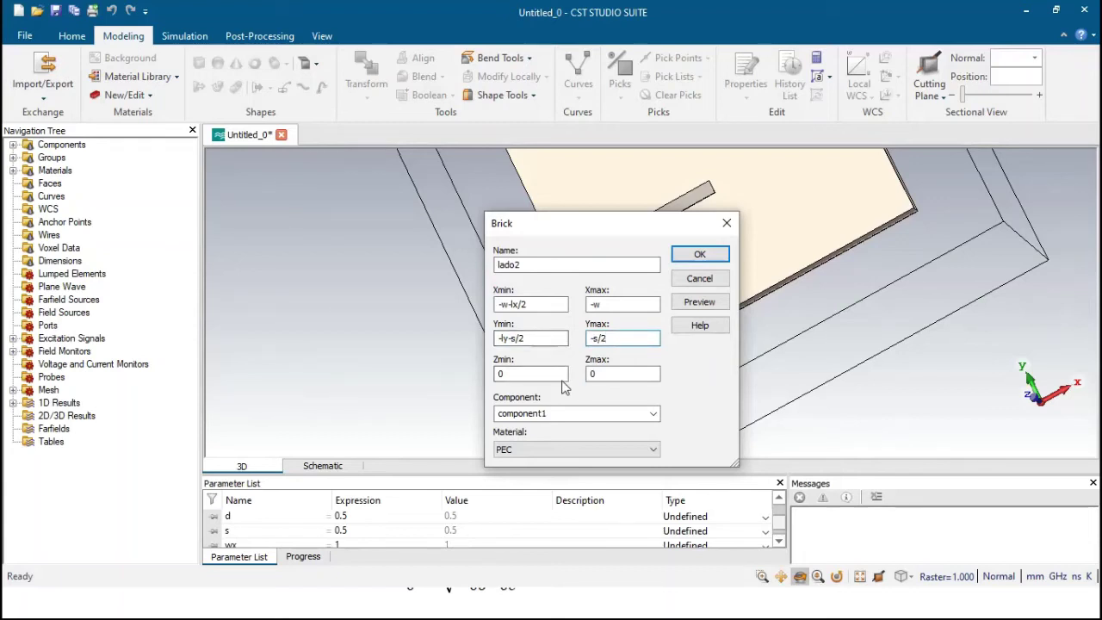
{"action": "key", "text": "Tab"}
{"action": "type", "text": "g"}
- Preview the lado2 brick and check its extent against the lado1 strip and the substrate edge
{"action": "left_click", "coordinate": [700, 301]}
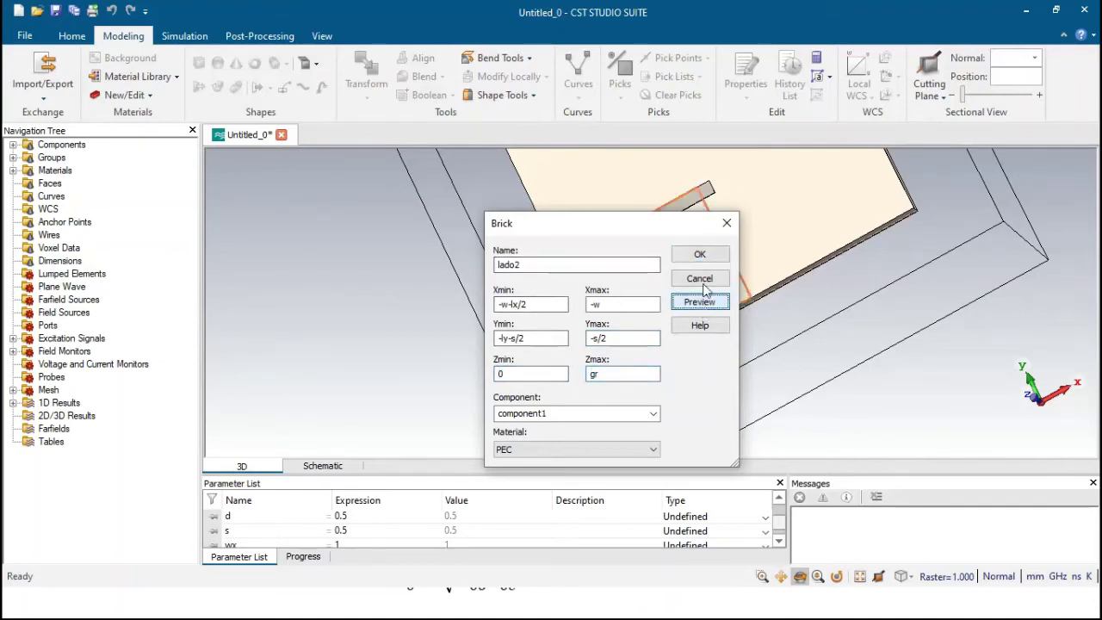
{"action": "scroll", "coordinate": [766, 213], "scroll_direction": "down", "scroll_amount": 4}
{"action": "left_click_drag", "start_coordinate": [698, 234], "coordinate": [561, 234]}
{"action": "scroll", "coordinate": [690, 260], "scroll_direction": "up", "scroll_amount": 2}
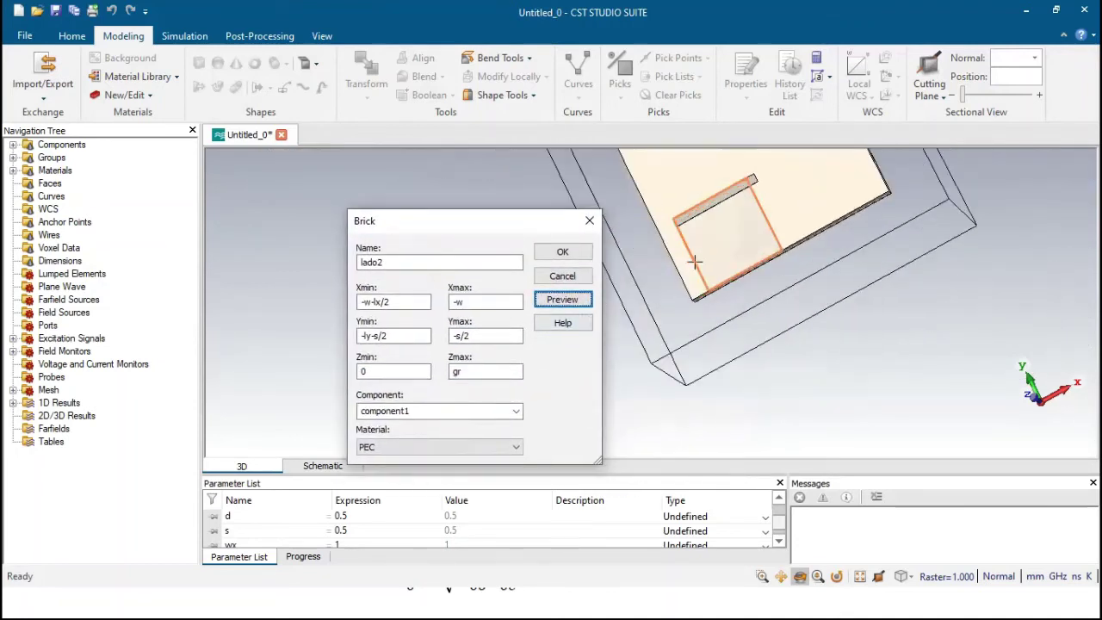
- Set the lado2 brick's Xmax to -lx/2, preview the narrowed strip and create the brick
{"action": "left_click", "coordinate": [470, 336]}
{"action": "left_click", "coordinate": [468, 301]}
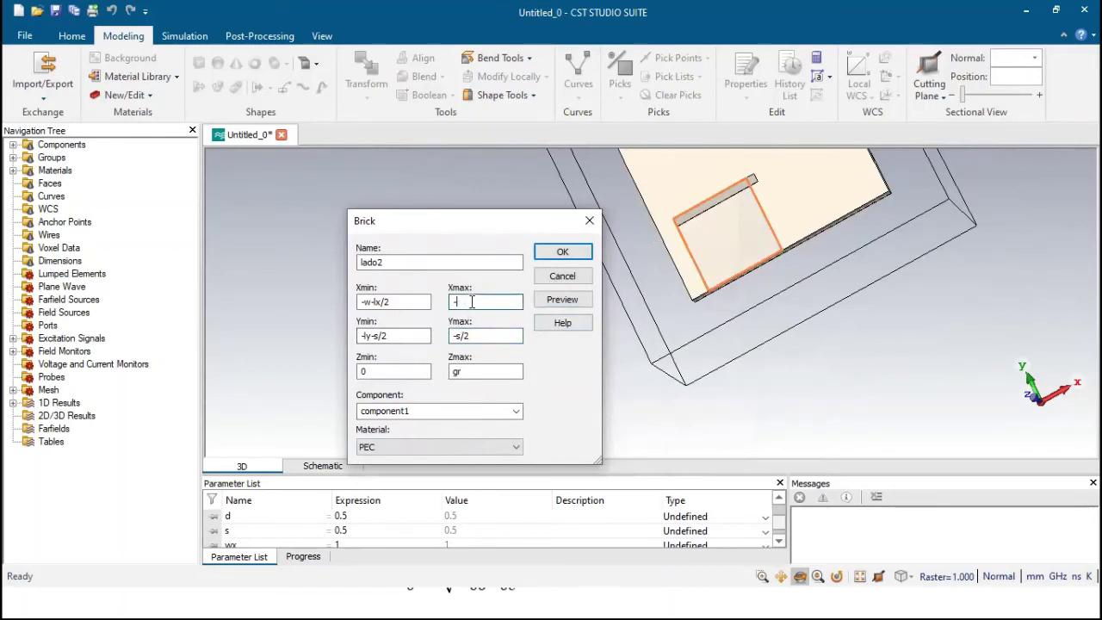
{"action": "type", "text": "lx"}
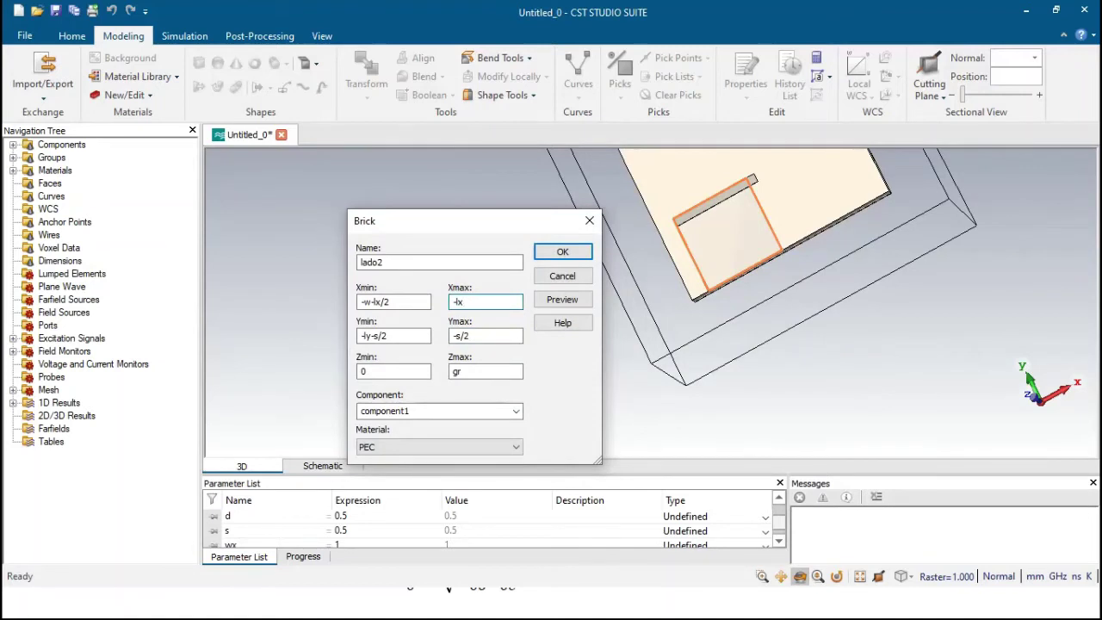
{"action": "type", "text": "/2"}
{"action": "left_click", "coordinate": [562, 299]}
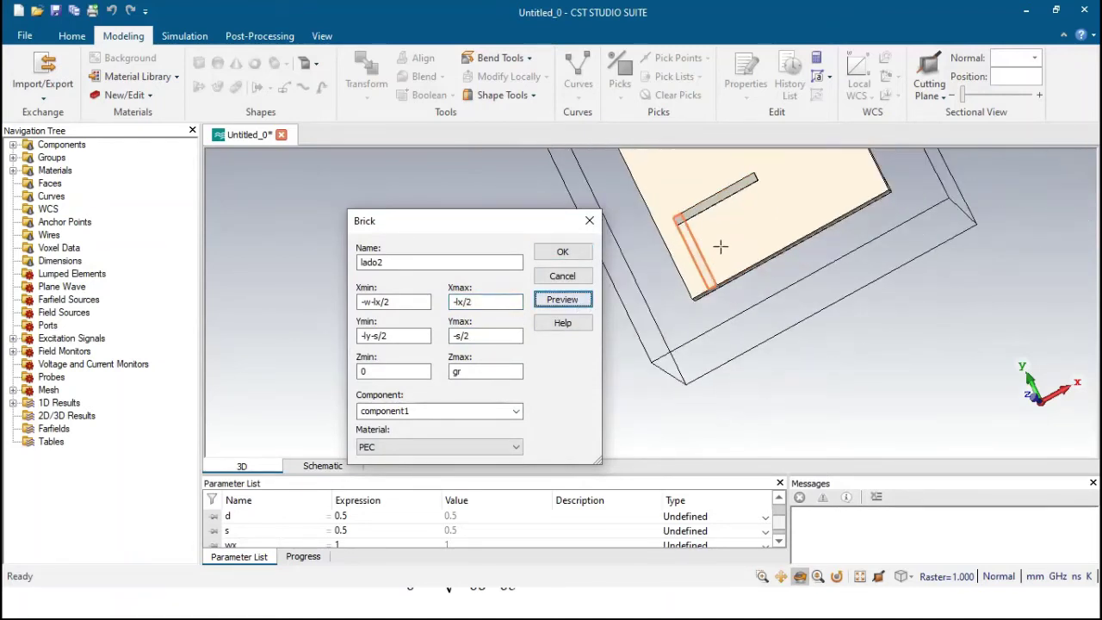
{"action": "left_click", "coordinate": [562, 251]}
- Examine the corner where the lado1 and lado2 strips overlap
{"action": "scroll", "coordinate": [692, 222], "scroll_direction": "up", "scroll_amount": 3}
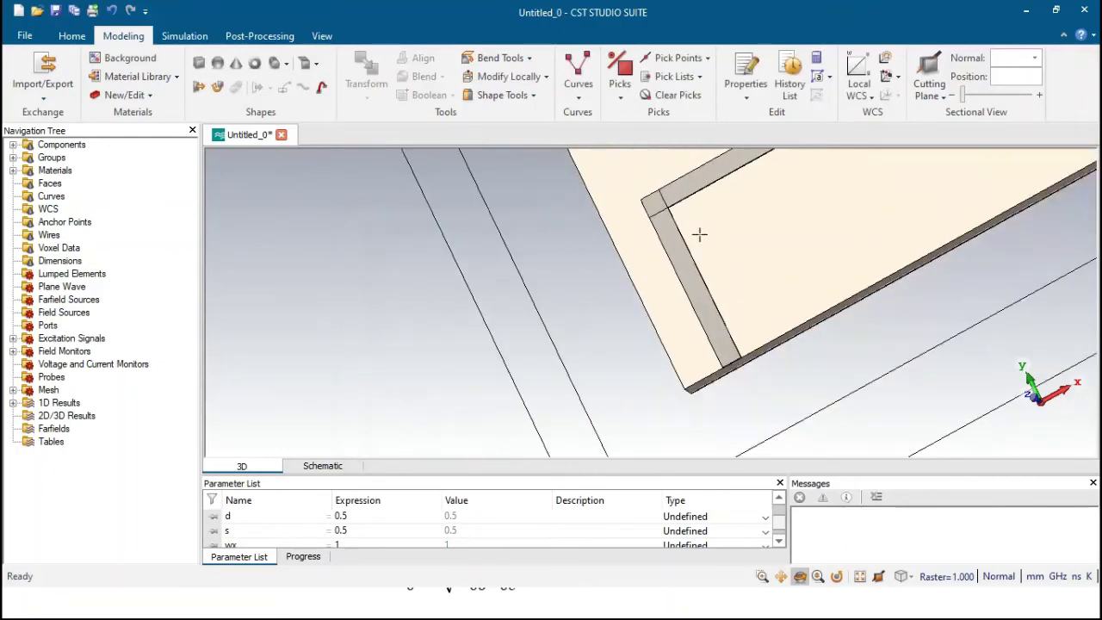
{"action": "scroll", "coordinate": [701, 233], "scroll_direction": "down", "scroll_amount": 3}
{"action": "scroll", "coordinate": [701, 231], "scroll_direction": "up", "scroll_amount": 3}
{"action": "scroll", "coordinate": [642, 204], "scroll_direction": "up", "scroll_amount": 2}
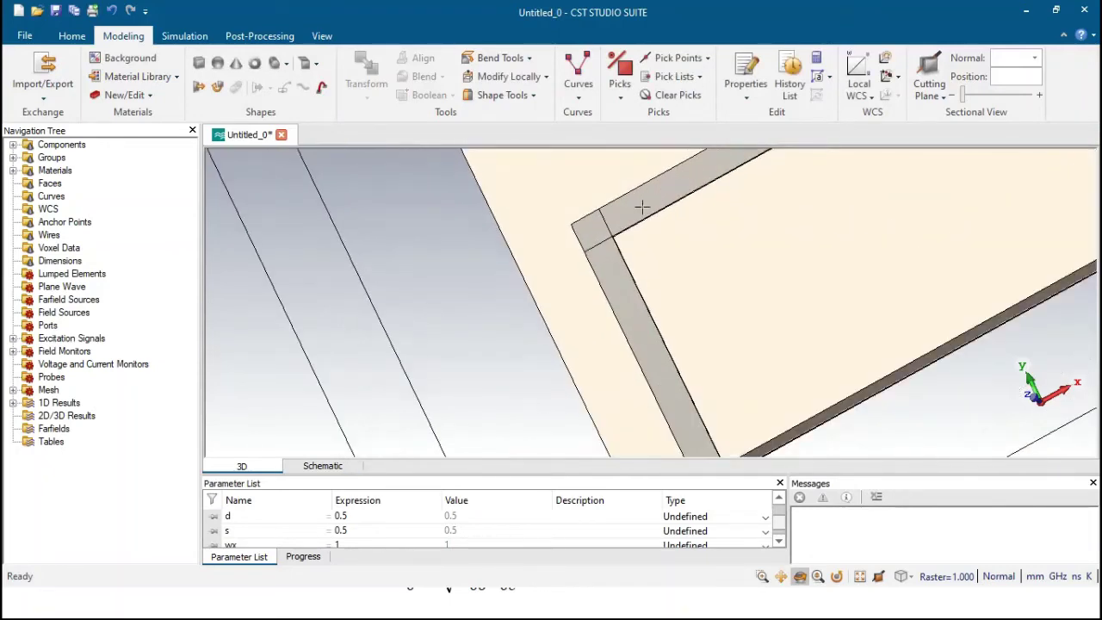
{"action": "key", "text": "f"}
{"action": "scroll", "coordinate": [658, 213], "scroll_direction": "up", "scroll_amount": 1}
{"action": "scroll", "coordinate": [659, 213], "scroll_direction": "down", "scroll_amount": 1}
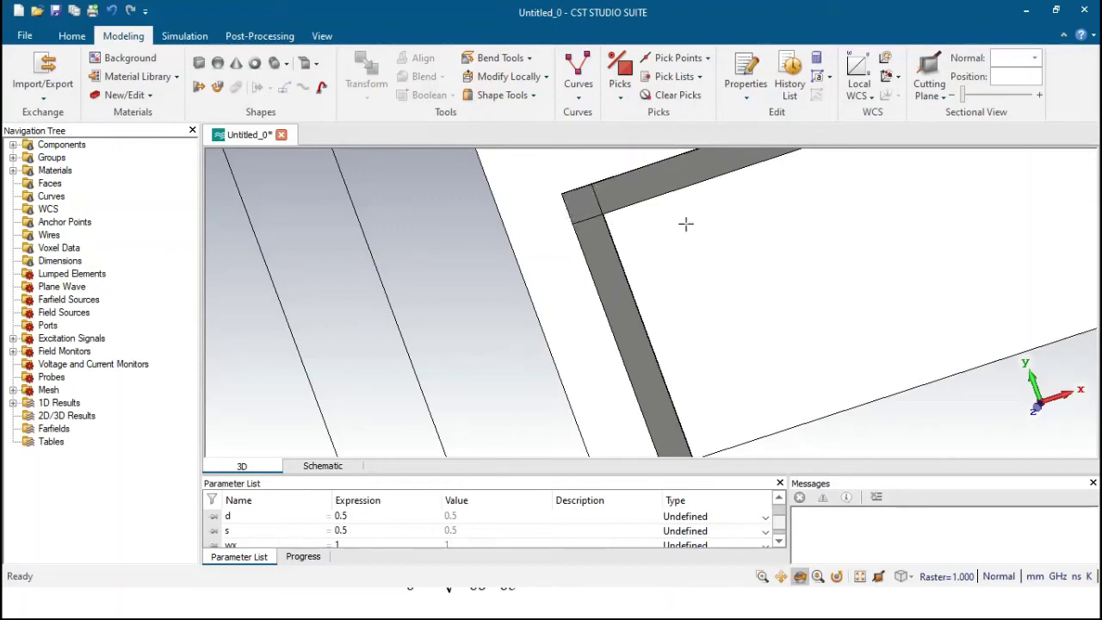
{"action": "left_click_drag", "start_coordinate": [676, 254], "coordinate": [705, 253]}
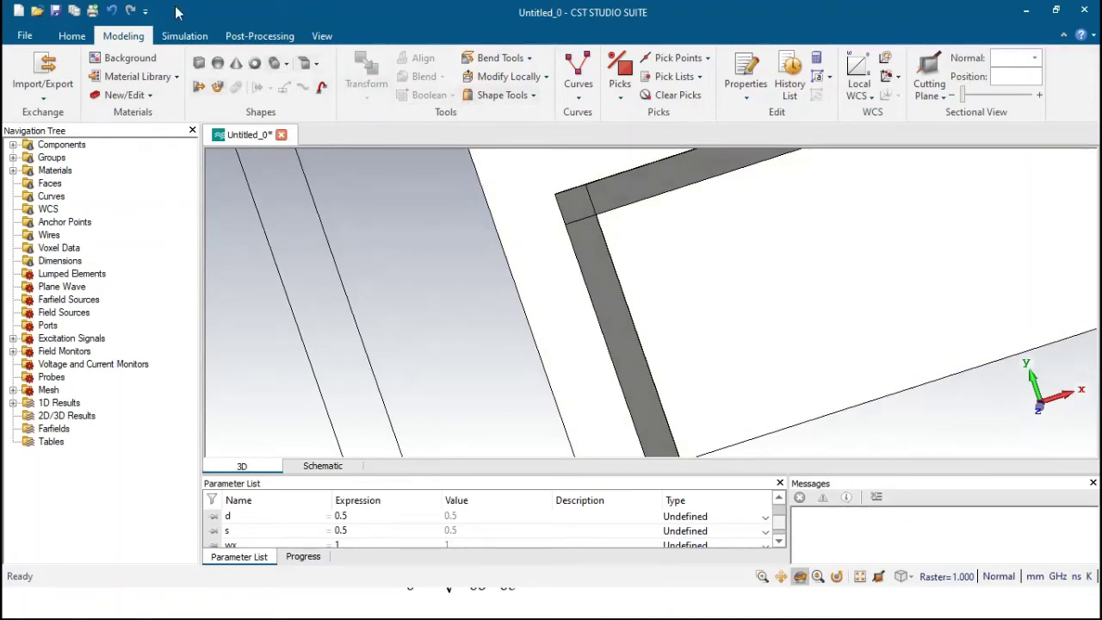
- Start an extruded profile defined by numeric points and set its height to gr
{"action": "left_click", "coordinate": [198, 88]}
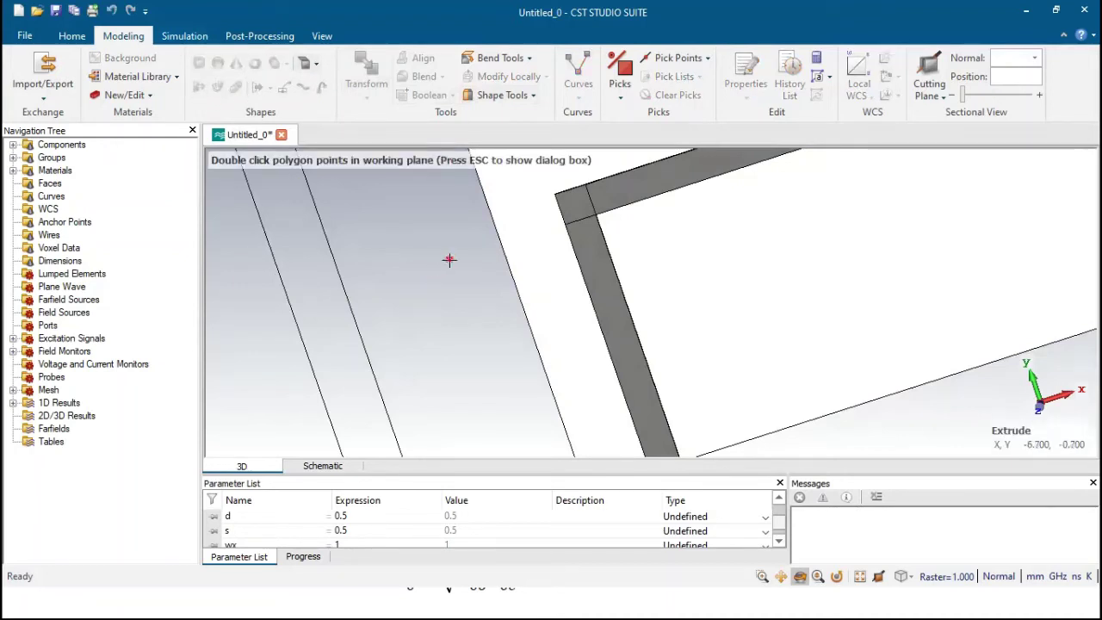
{"action": "key", "text": "Escape"}
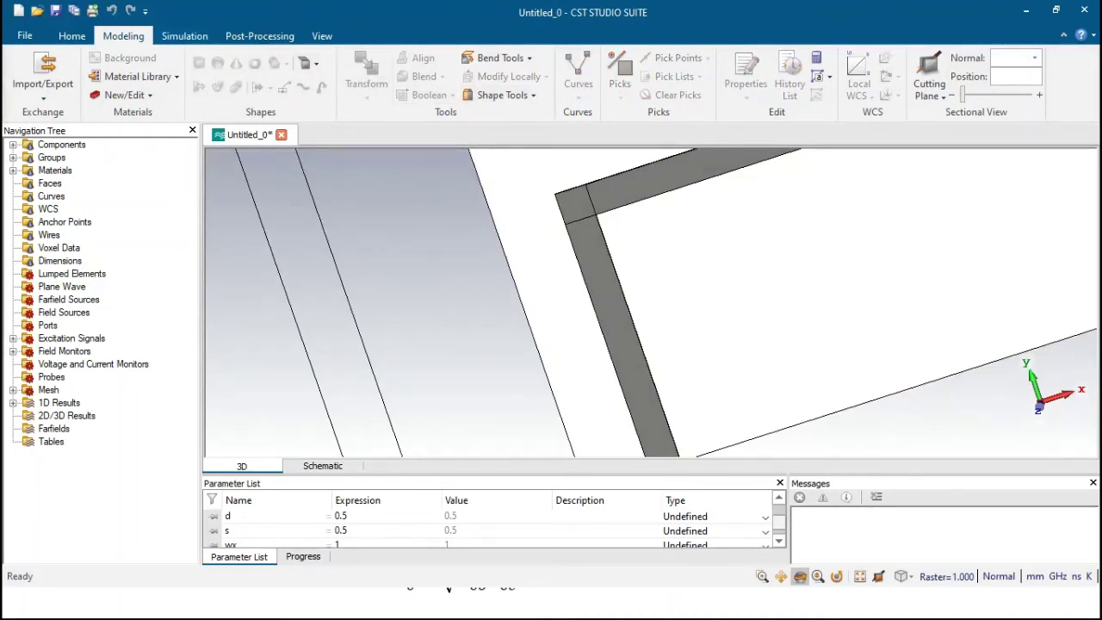
{"action": "left_click_drag", "start_coordinate": [241, 62], "coordinate": [688, 152]}
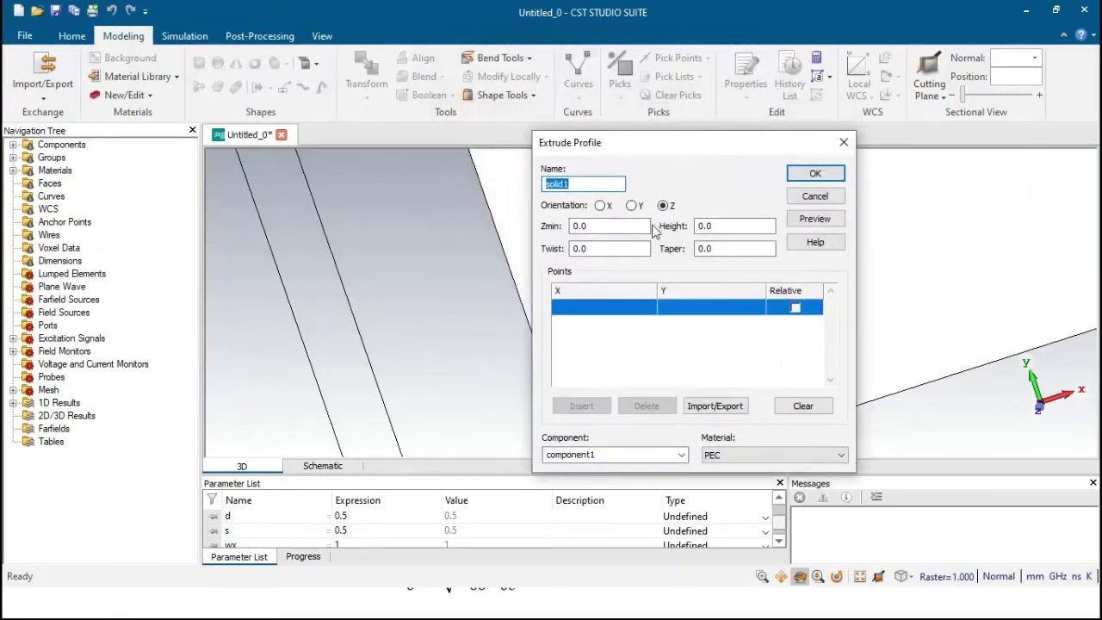
{"action": "key", "text": "Tab"}
{"action": "key", "text": "Tab"}
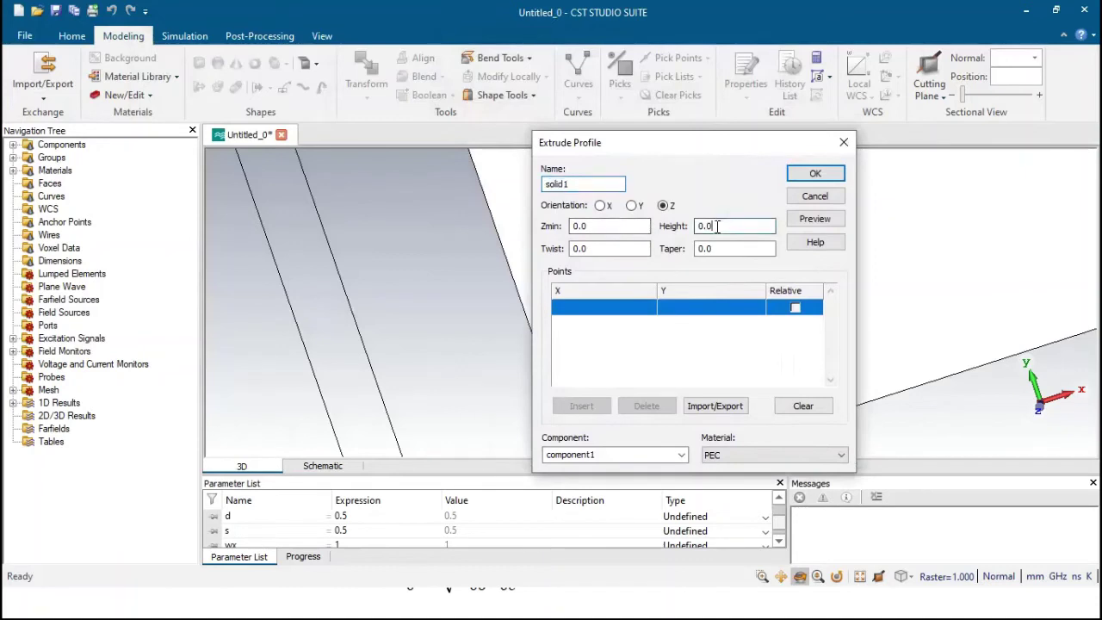
{"action": "type", "text": "gr"}
- Enter the profile's first point at X -lx/2-w, Y -s/2 and check its position on the strip corner
{"action": "left_click", "coordinate": [628, 308]}
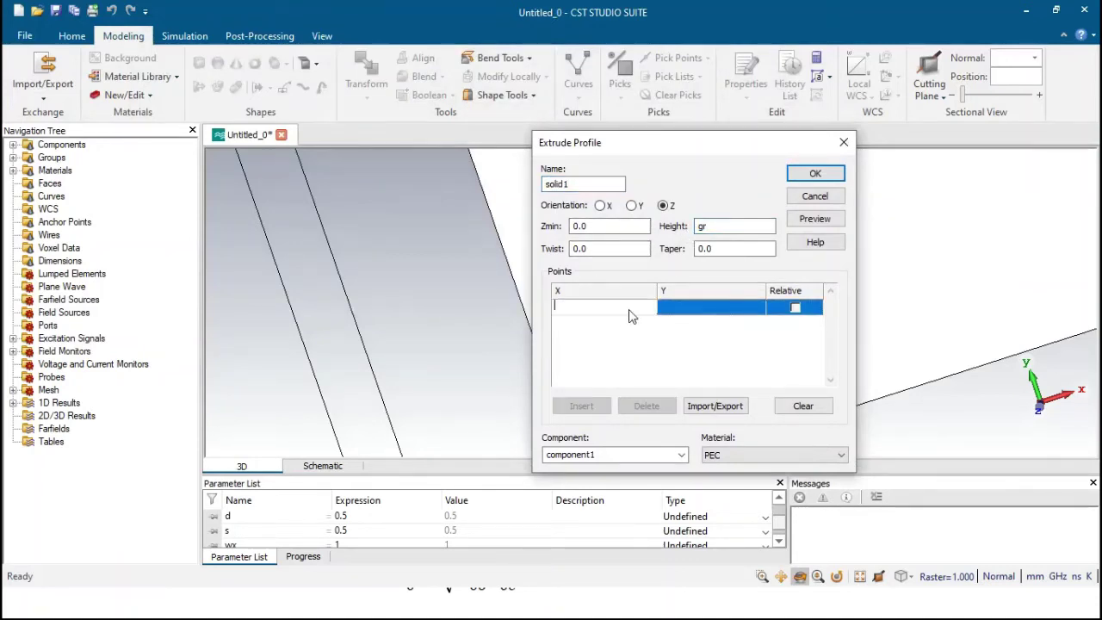
{"action": "left_click_drag", "start_coordinate": [631, 145], "coordinate": [592, 300]}
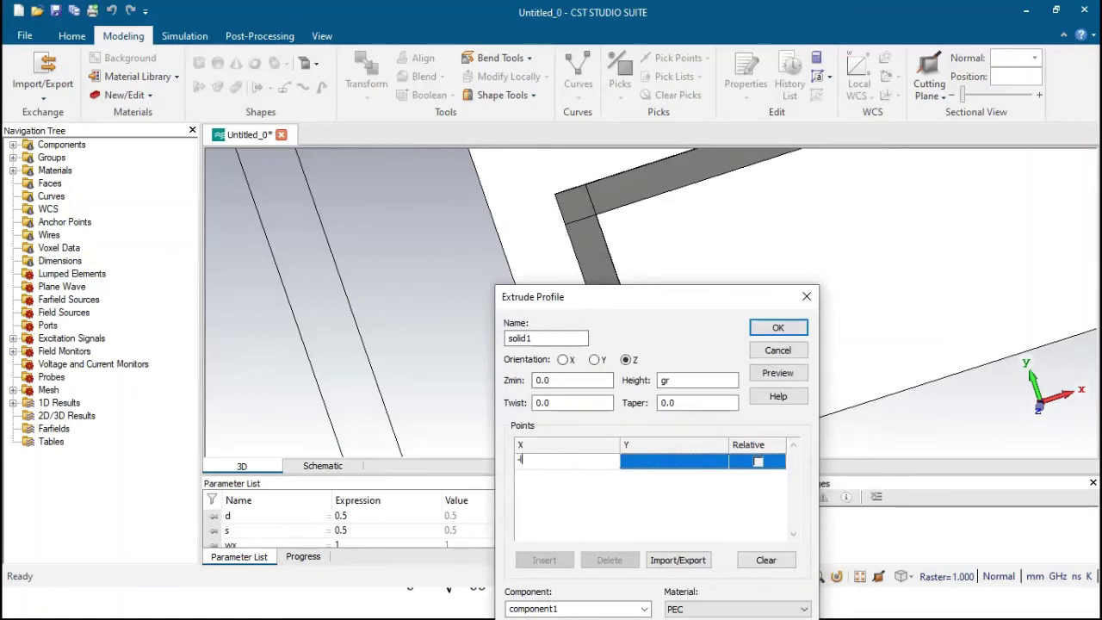
{"action": "type", "text": "2-w"}
{"action": "key", "text": "F2"}
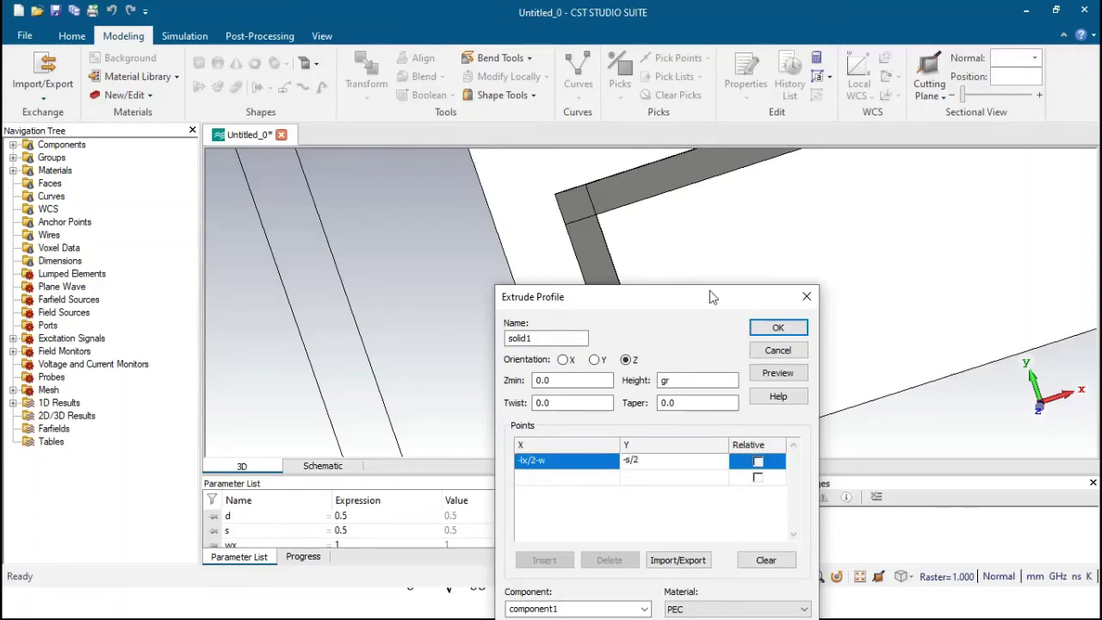
{"action": "scroll", "coordinate": [842, 209], "scroll_direction": "up", "scroll_amount": 1}
{"action": "scroll", "coordinate": [843, 208], "scroll_direction": "down", "scroll_amount": 2}
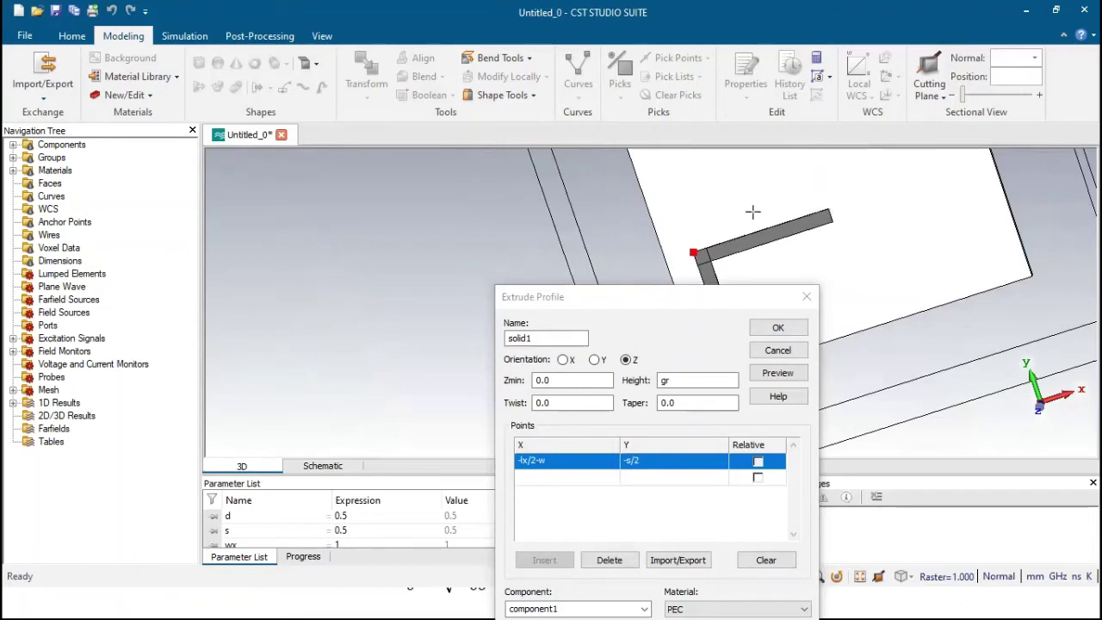
{"action": "middle_click_drag", "start_coordinate": [750, 214], "coordinate": [751, 155]}
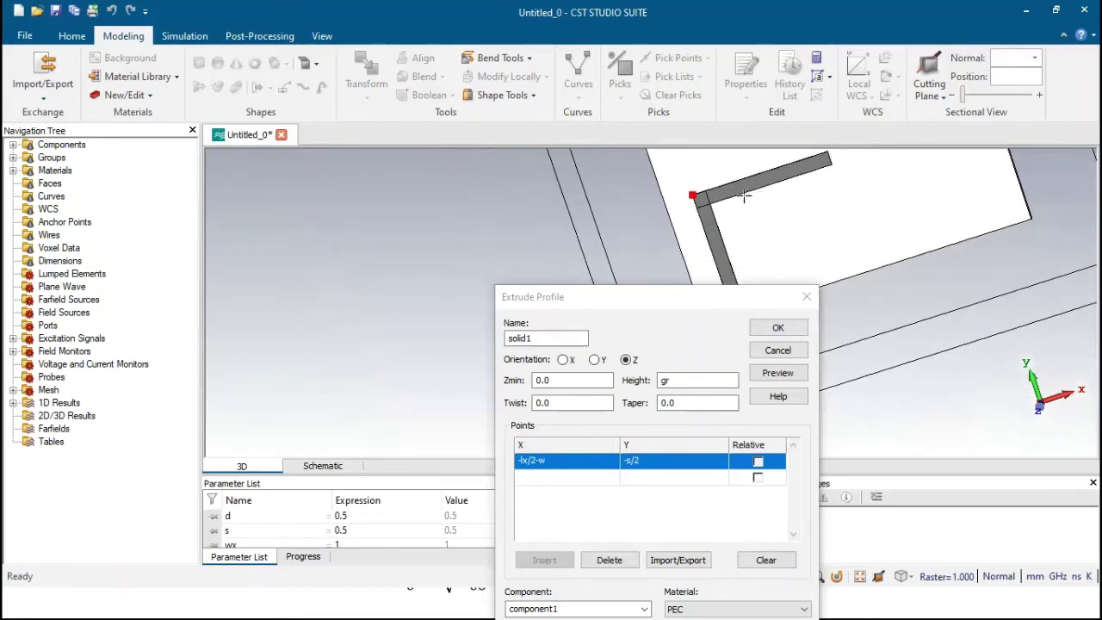
{"action": "scroll", "coordinate": [714, 194], "scroll_direction": "up", "scroll_amount": 3}
{"action": "scroll", "coordinate": [610, 184], "scroll_direction": "down", "scroll_amount": 1}
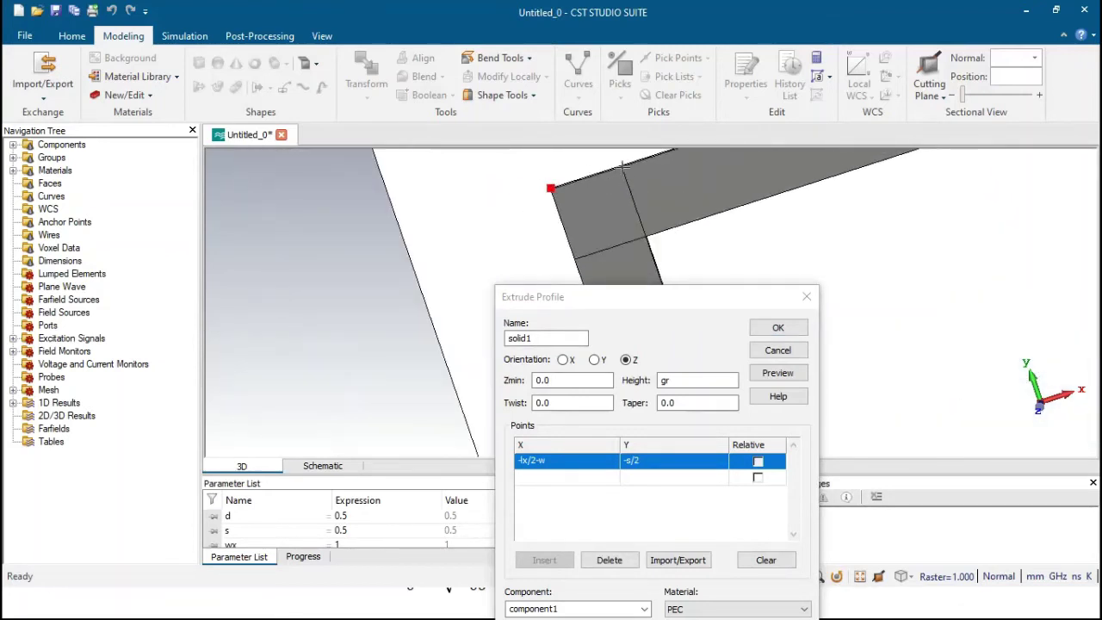
- Enter the profile's second point at X -lx/2, Y -s/2
{"action": "left_click", "coordinate": [566, 478]}
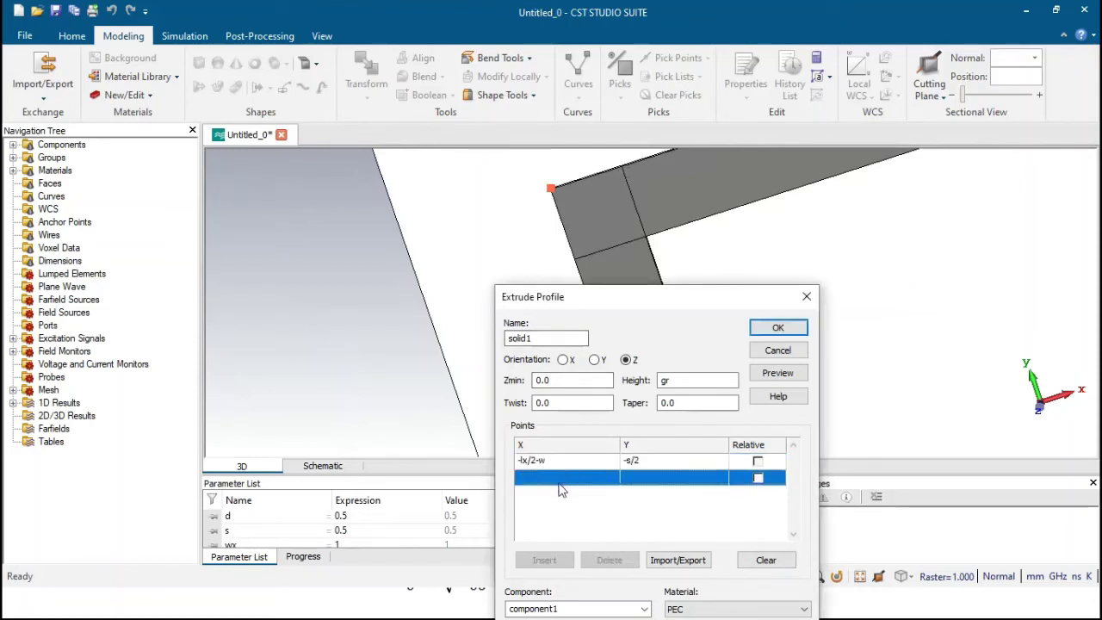
{"action": "left_click", "coordinate": [558, 484]}
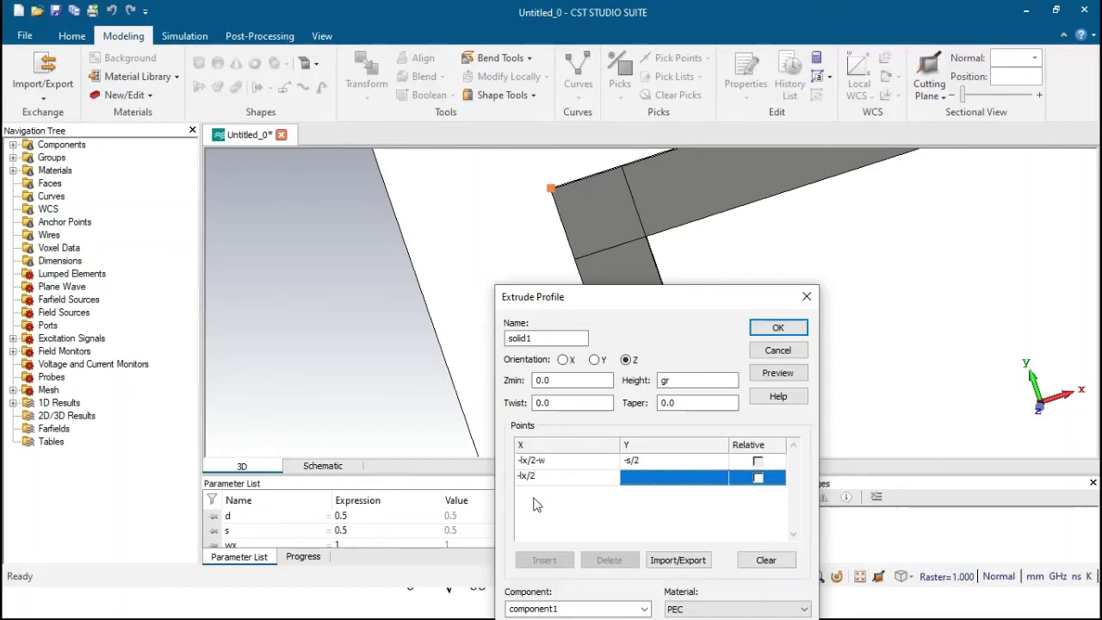
{"action": "left_click", "coordinate": [640, 480]}
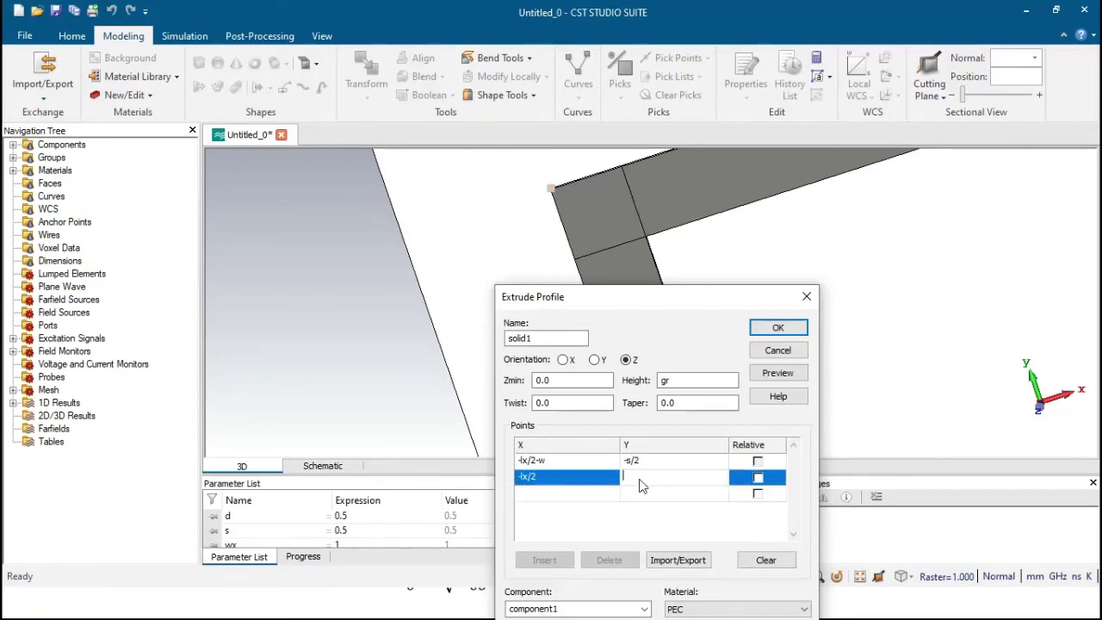
{"action": "type", "text": "-s/22"}
{"action": "key", "text": "Return"}
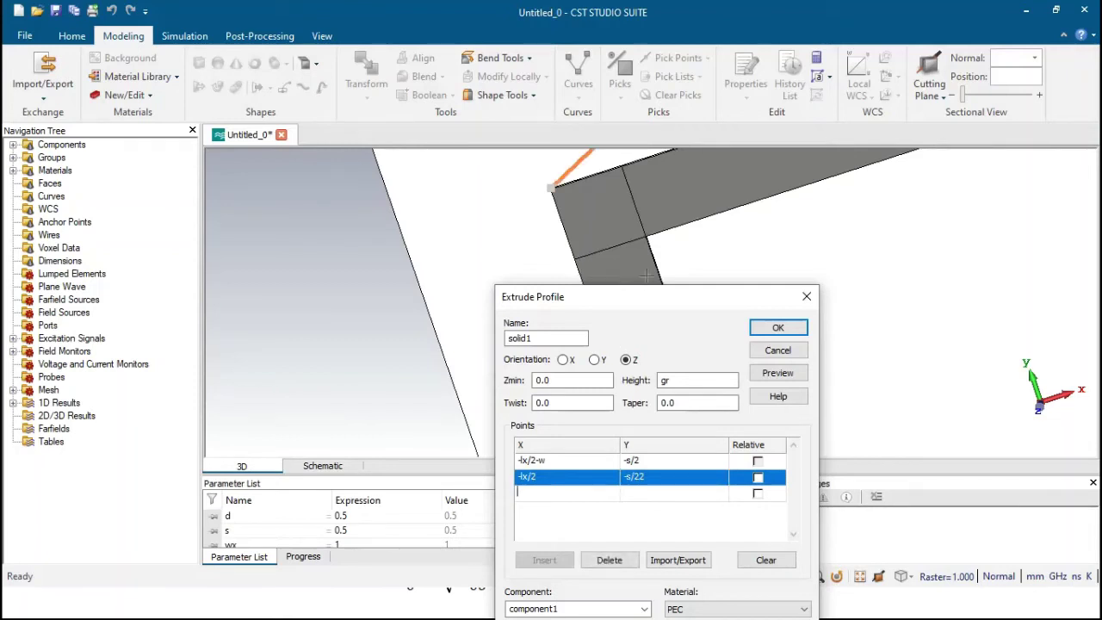
{"action": "left_click", "coordinate": [647, 480]}
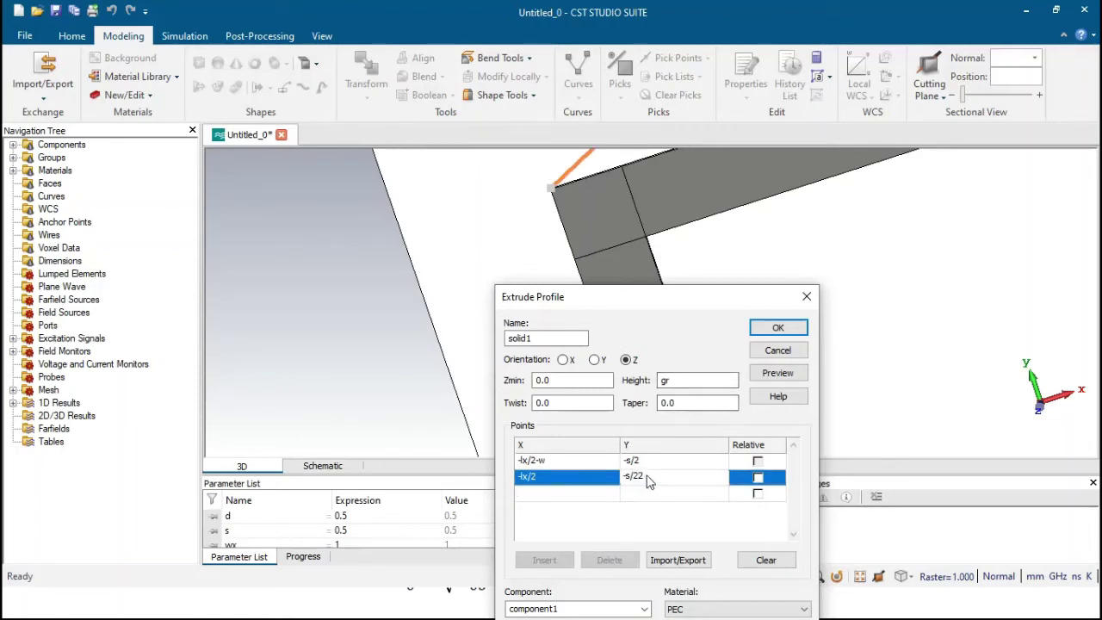
{"action": "key", "text": "BackSpace"}
{"action": "key", "text": "Return"}
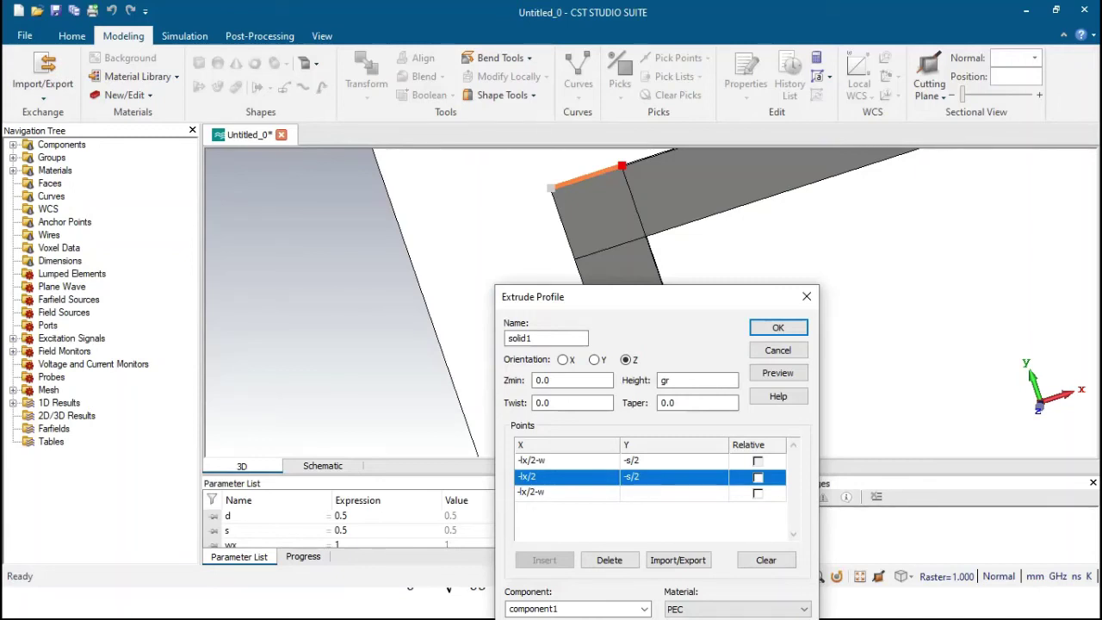
- Enter the profile's third point at X -lx/2-w, Y -s/2-w to outline a triangle over the strip corner
{"action": "key", "text": "Tab"}
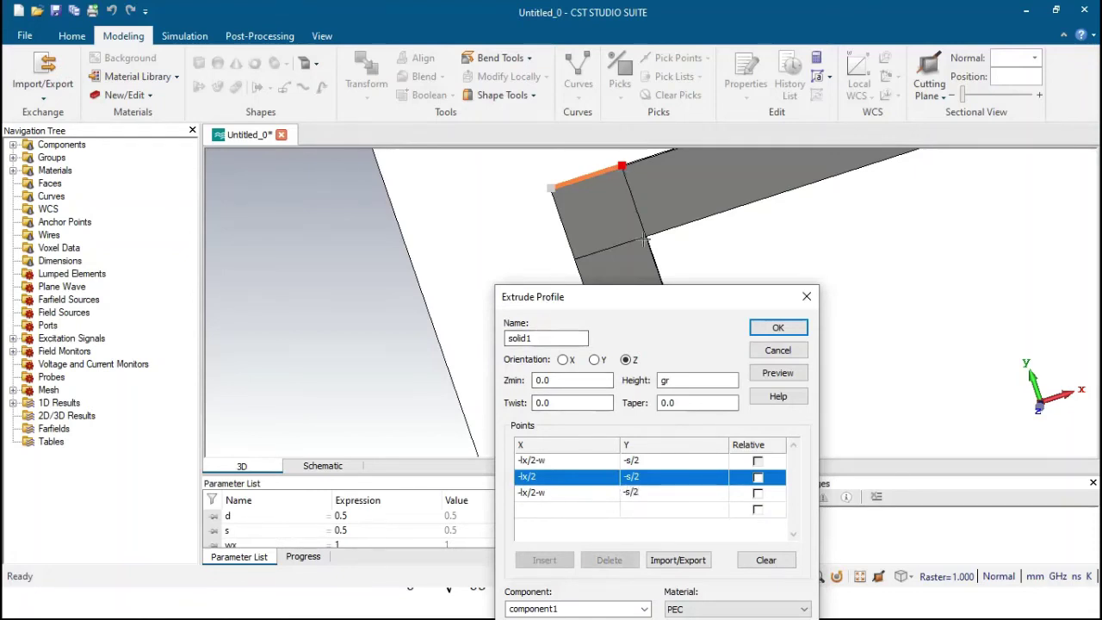
{"action": "type", "text": "-s/2-w"}
{"action": "key", "text": "Return"}
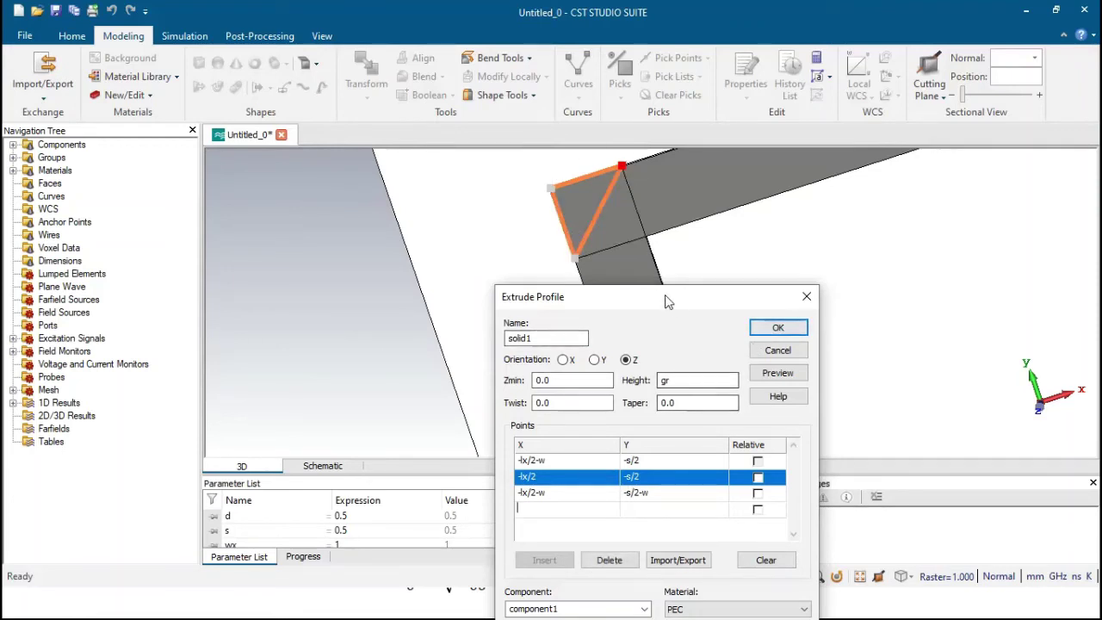
{"action": "left_click_drag", "start_coordinate": [666, 300], "coordinate": [639, 240]}
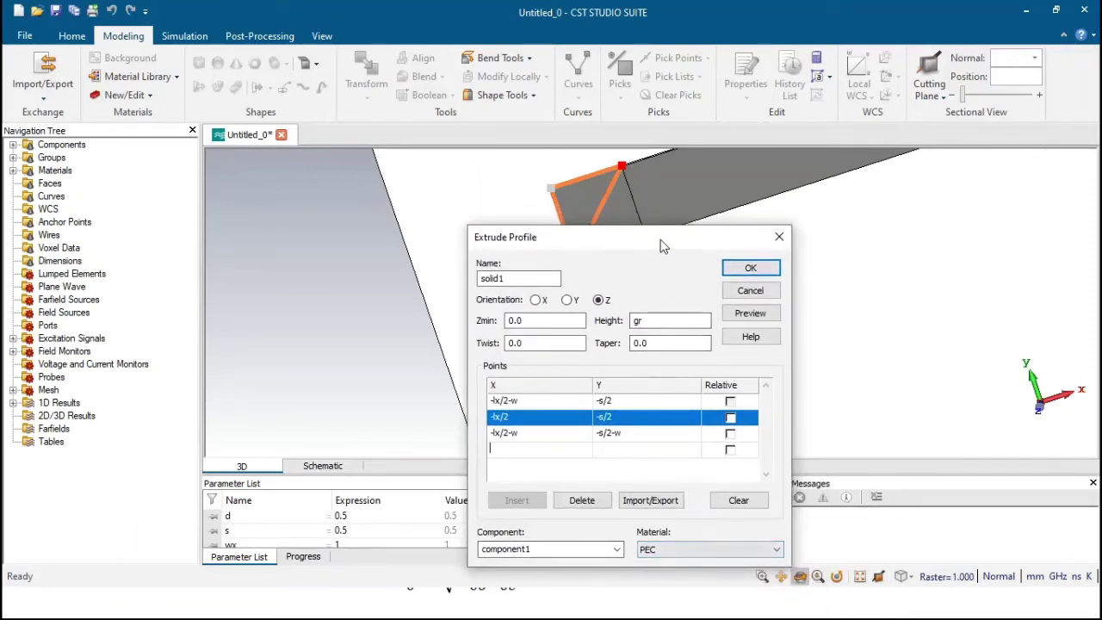
- Create the PEC triangle solid1 in component1 from the three entered points and check it over the strip corner
{"action": "left_click_drag", "start_coordinate": [663, 241], "coordinate": [673, 359]}
{"action": "left_click", "coordinate": [747, 379]}
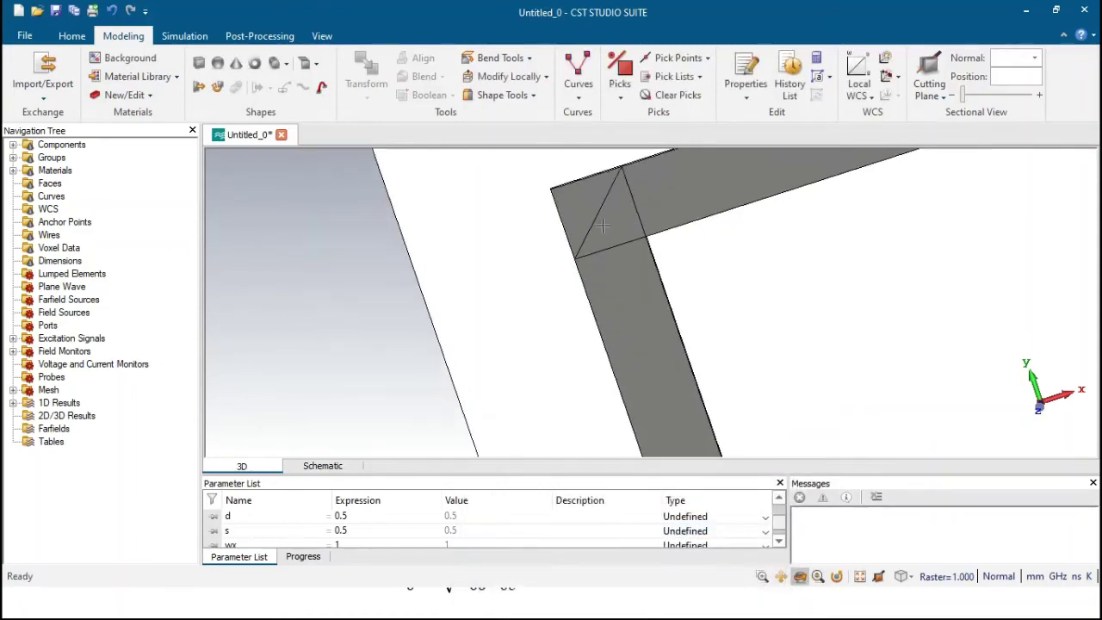
{"action": "left_click_drag", "start_coordinate": [594, 218], "coordinate": [675, 207]}
{"action": "left_click_drag", "start_coordinate": [649, 214], "coordinate": [576, 220]}
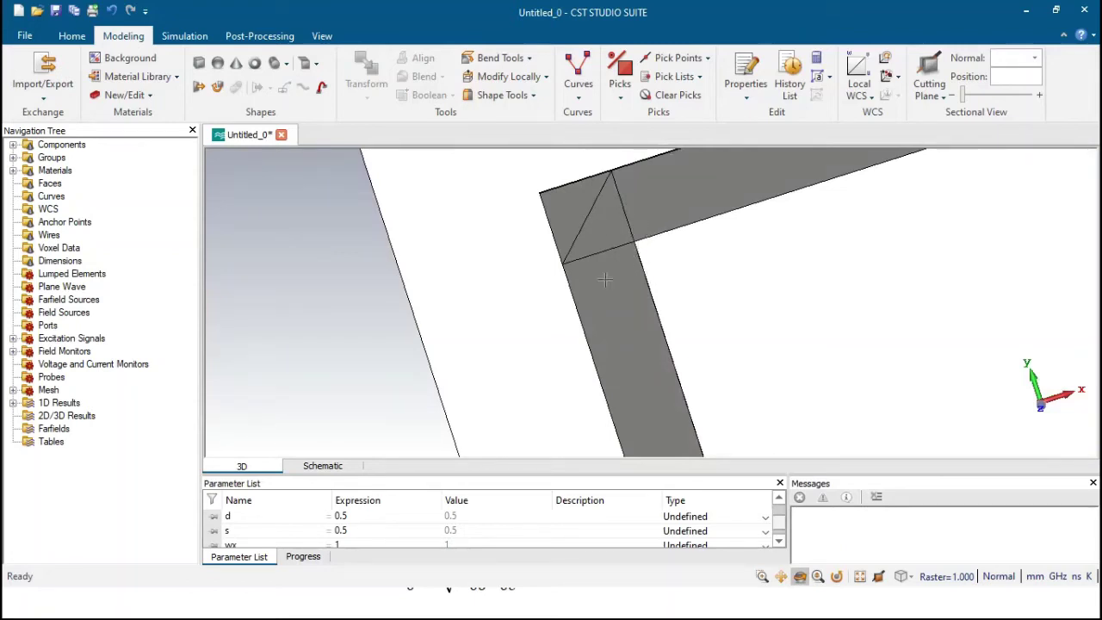
- Unite strip lado2 with strip lado1 using a Boolean Add
{"action": "left_click", "coordinate": [13, 145]}
{"action": "left_click", "coordinate": [28, 158]}
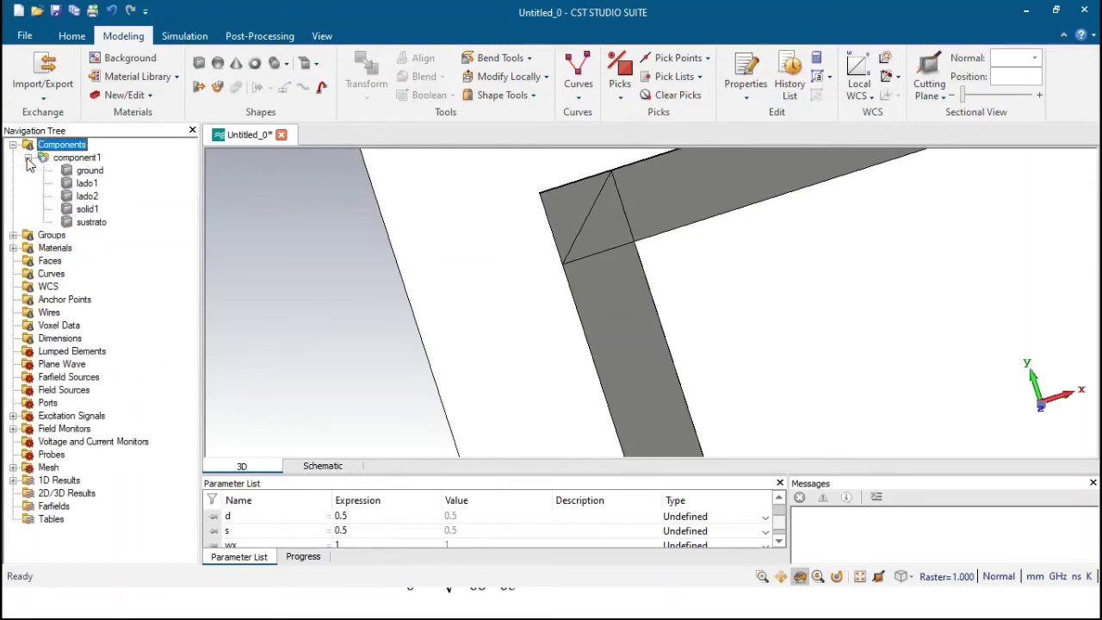
{"action": "left_click", "coordinate": [87, 183]}
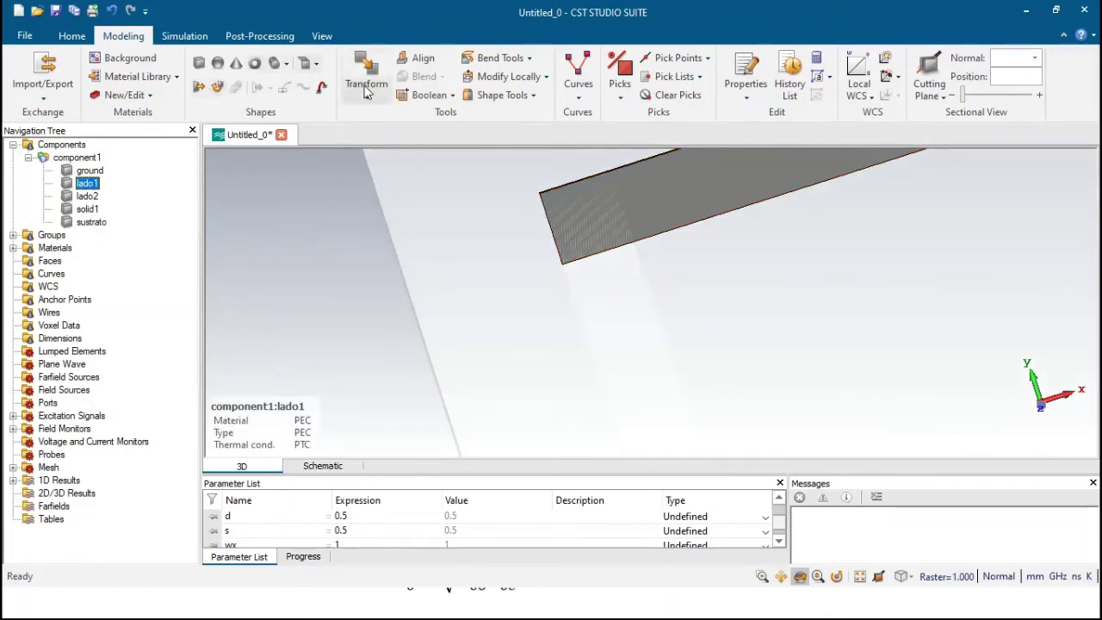
{"action": "left_click", "coordinate": [428, 95]}
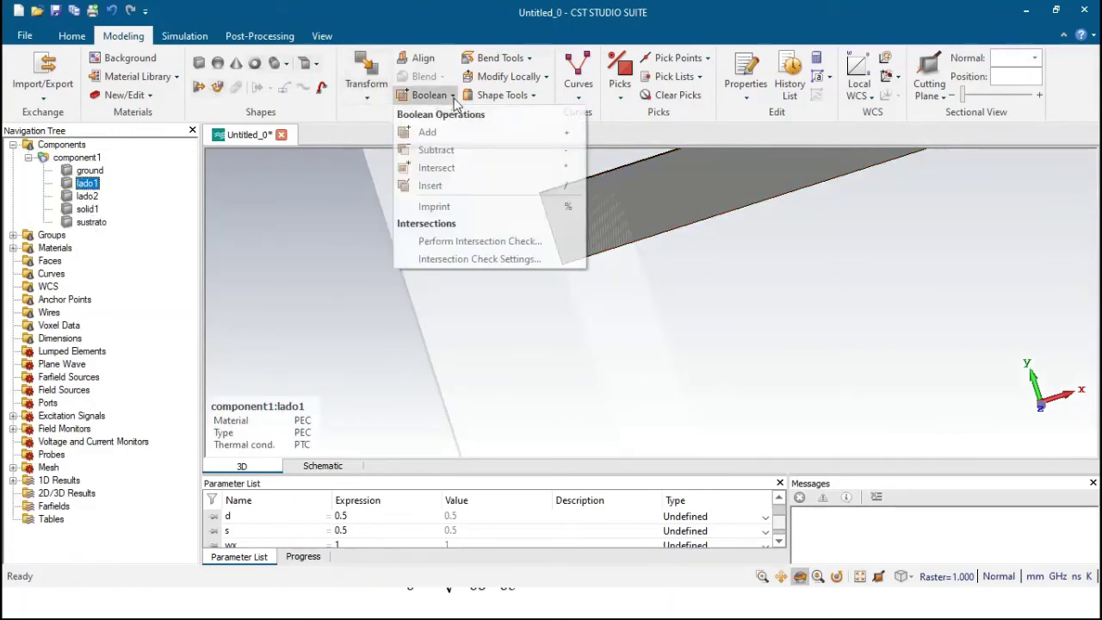
{"action": "left_click", "coordinate": [430, 133]}
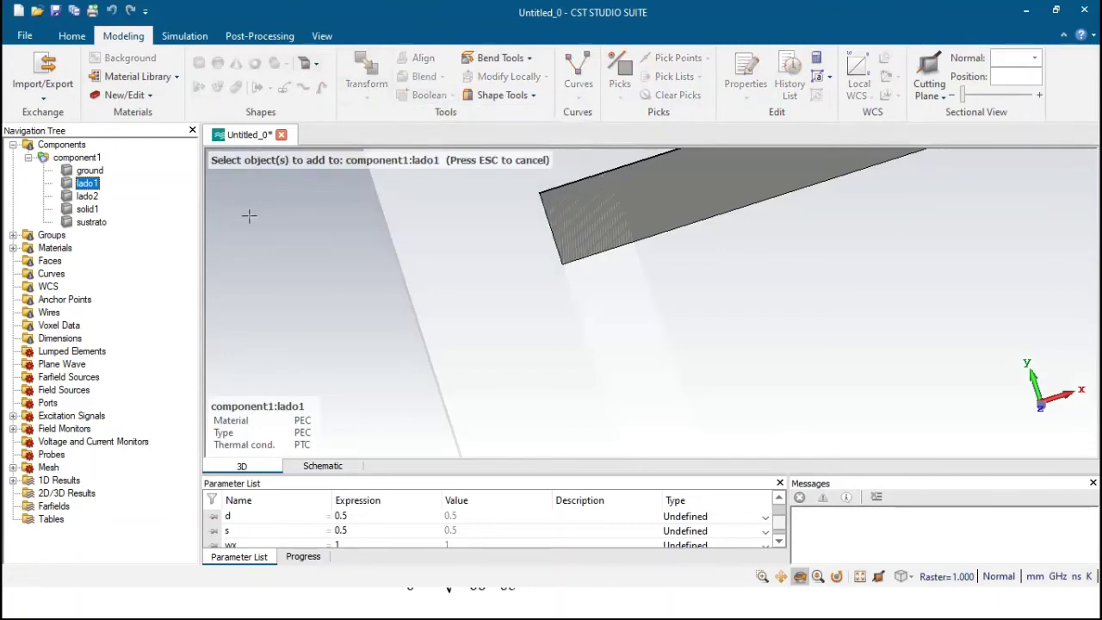
{"action": "left_click", "coordinate": [87, 196]}
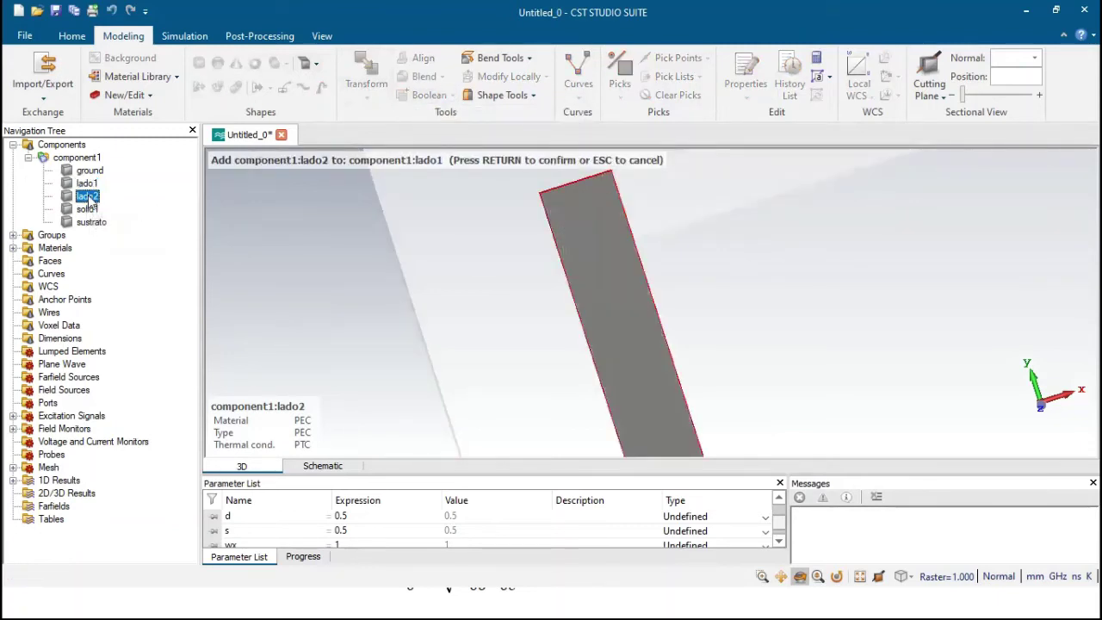
{"action": "key", "text": "Return"}
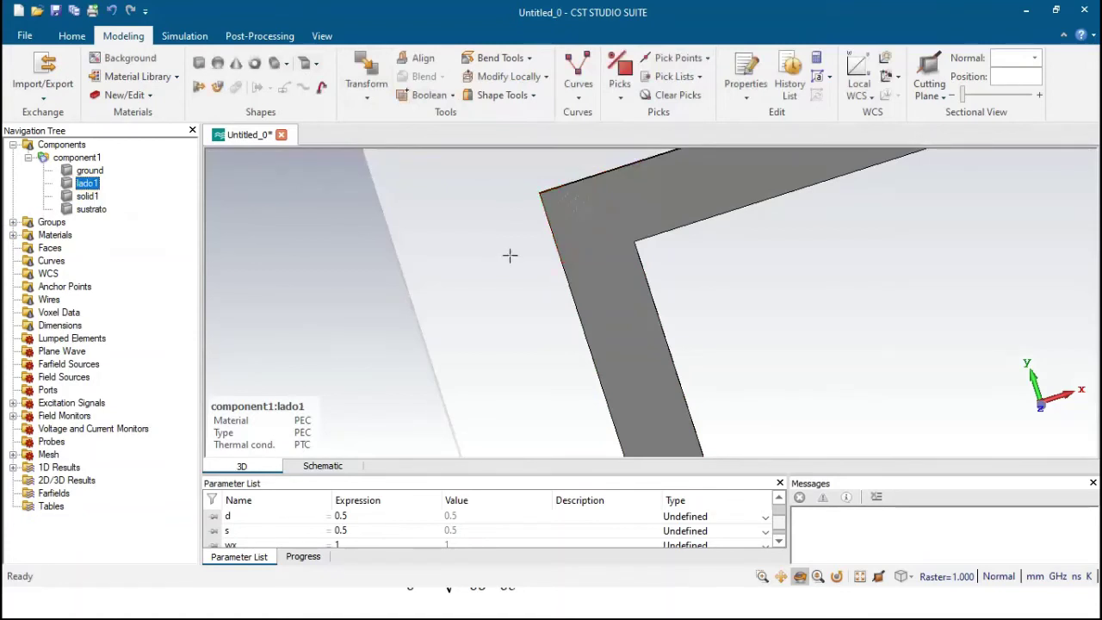
- Subtract the triangle solid1 from the united strip lado1 to mitre its outer corner
{"action": "left_click", "coordinate": [87, 184]}
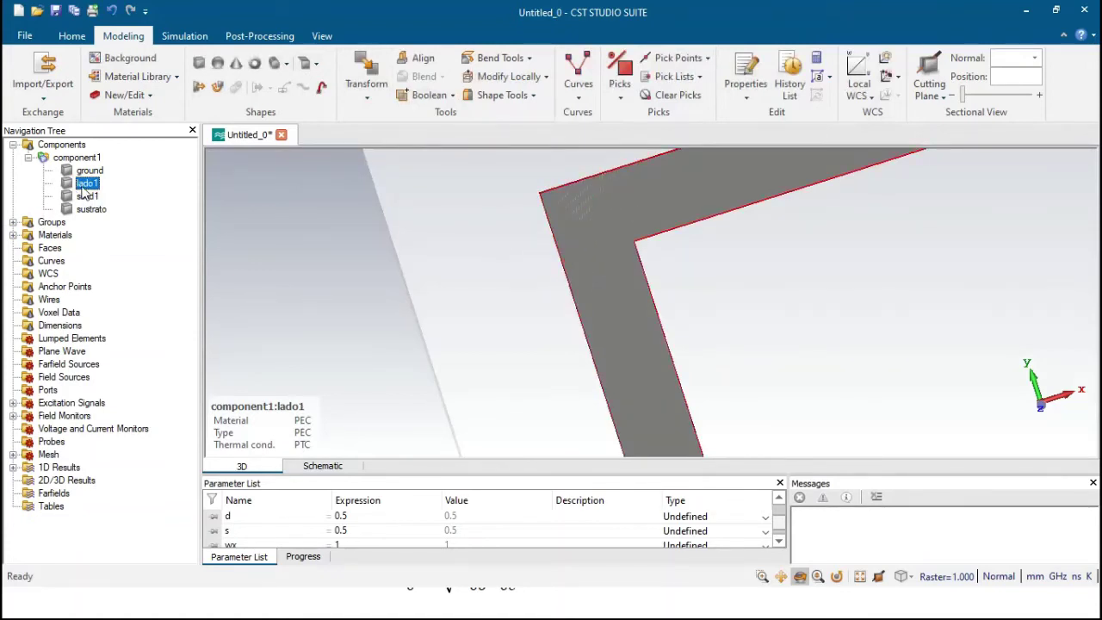
{"action": "left_click", "coordinate": [451, 96]}
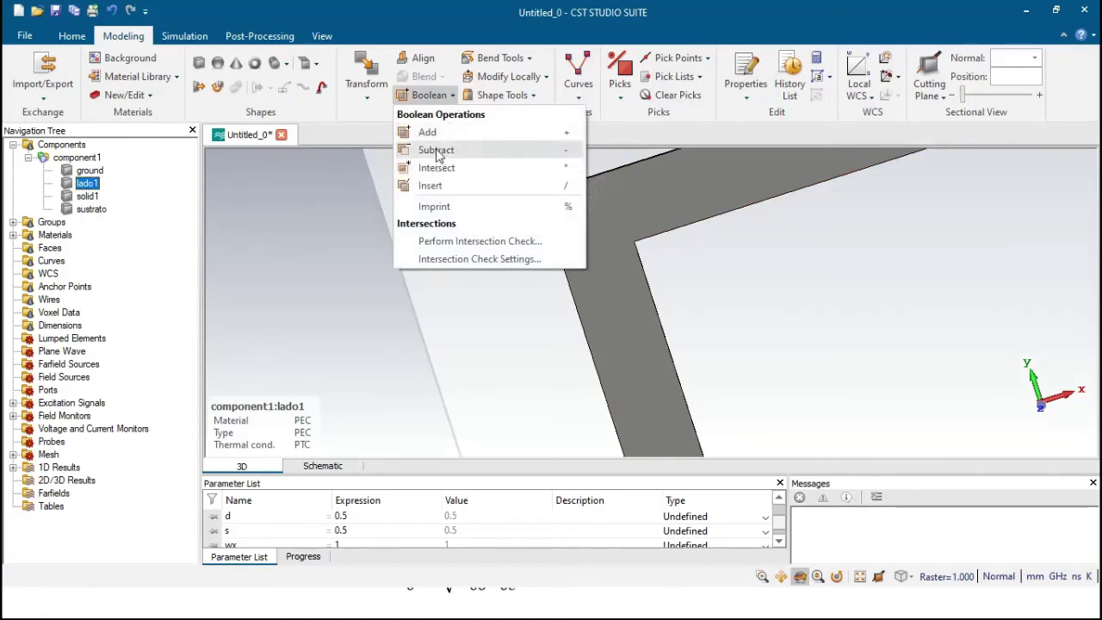
{"action": "left_click", "coordinate": [436, 151]}
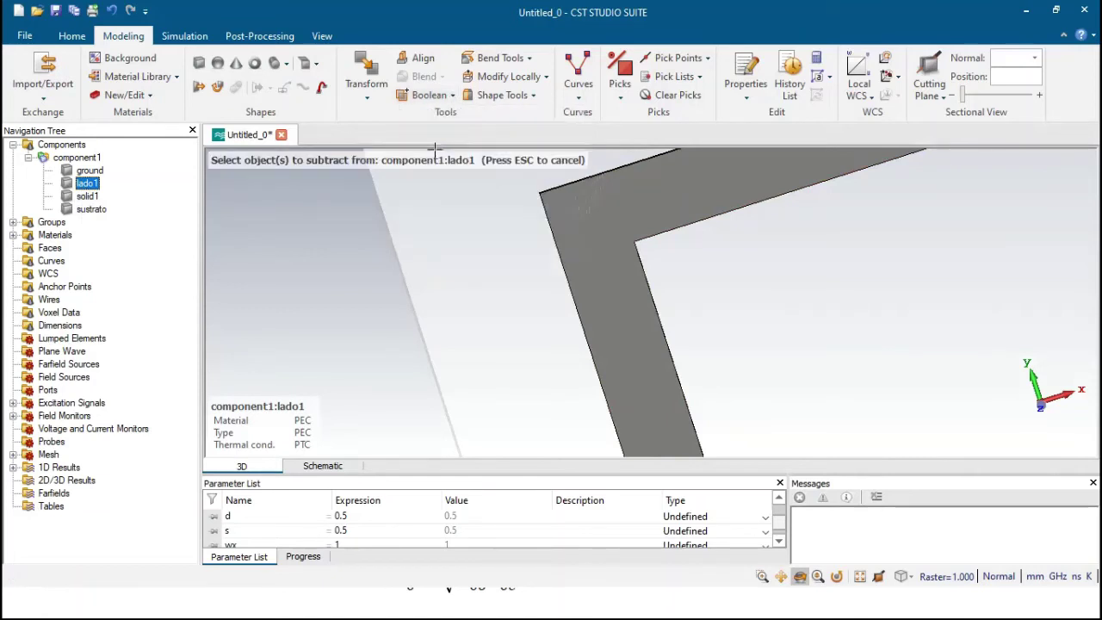
{"action": "left_click", "coordinate": [87, 196]}
{"action": "key", "text": "Return"}
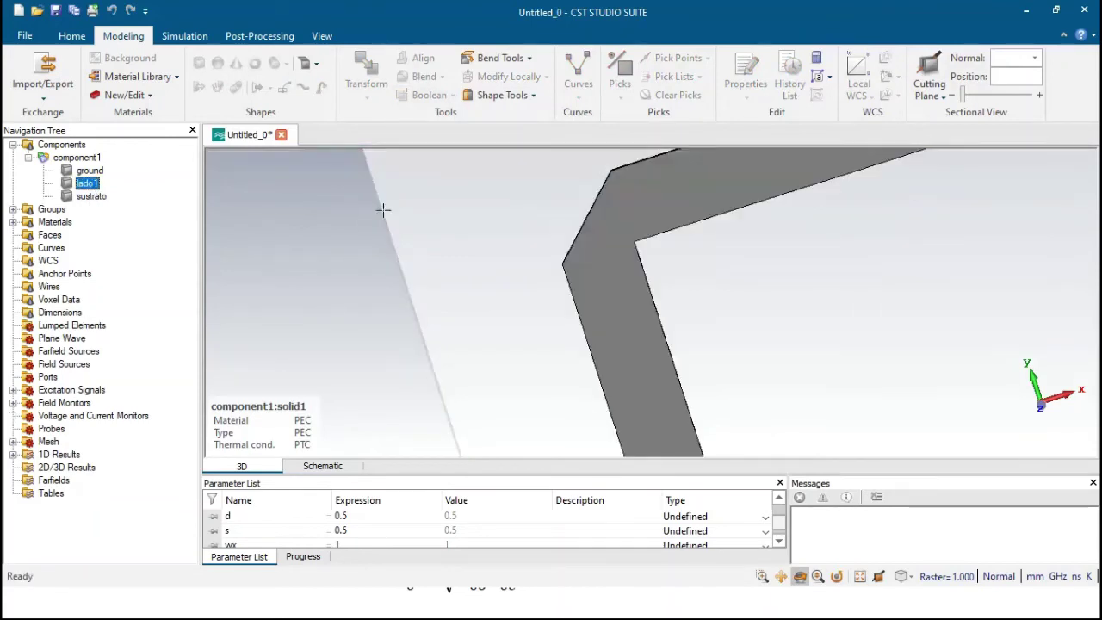
- Examine the mitred L-shaped strip and its placement on the substrate, with no single solid selected
{"action": "scroll", "coordinate": [669, 253], "scroll_direction": "down", "scroll_amount": 3}
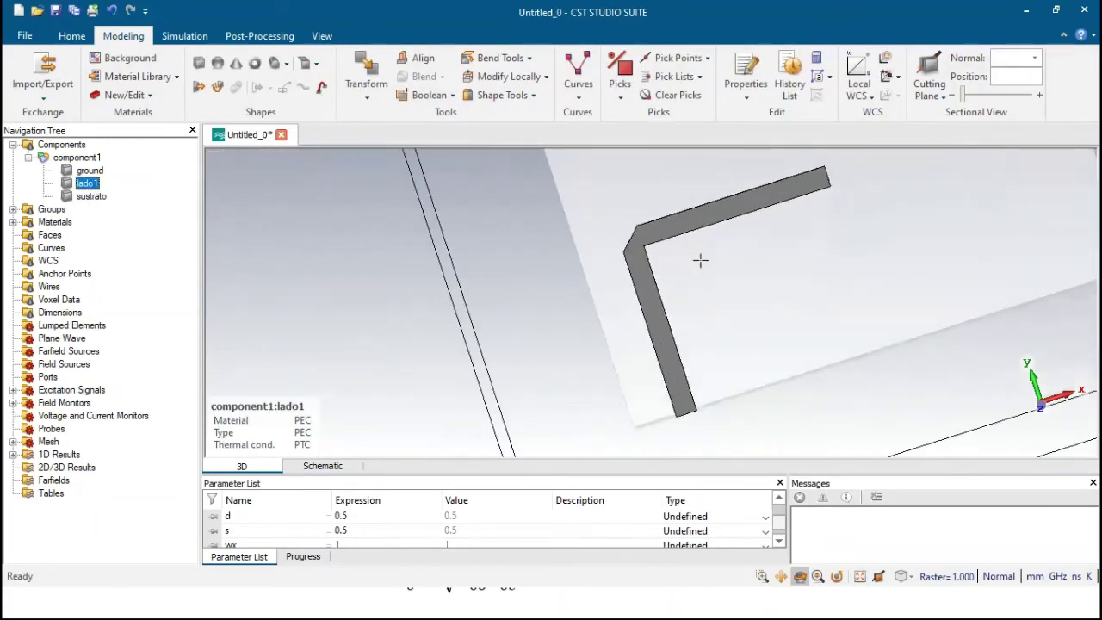
{"action": "left_click", "coordinate": [59, 144]}
{"action": "middle_click_drag", "start_coordinate": [808, 305], "coordinate": [798, 300]}
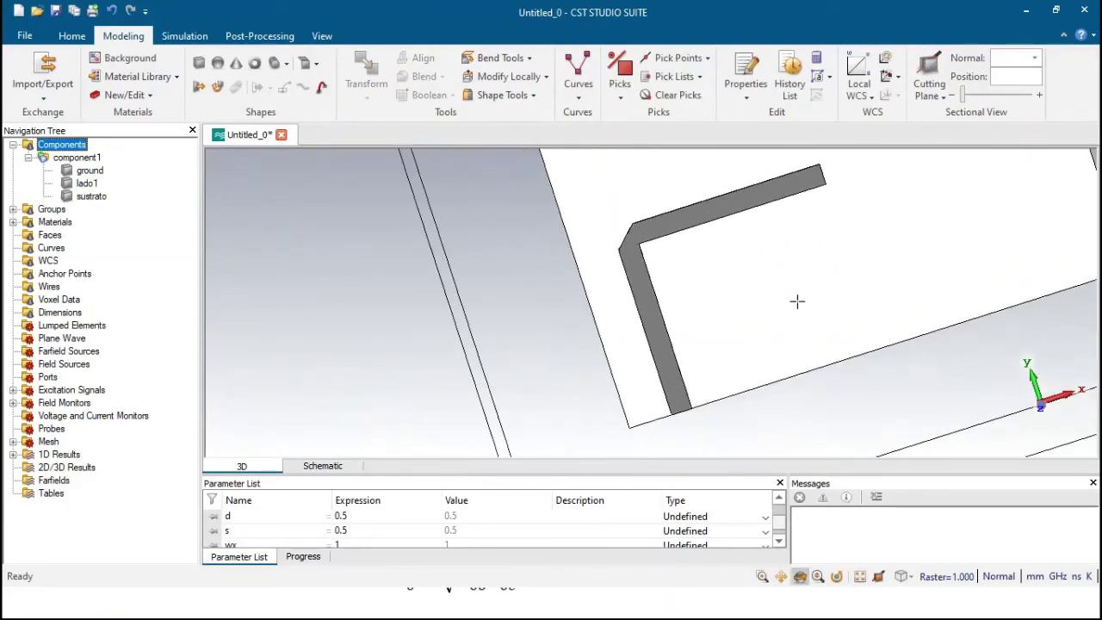
{"action": "scroll", "coordinate": [797, 301], "scroll_direction": "down", "scroll_amount": 3}
{"action": "scroll", "coordinate": [798, 301], "scroll_direction": "down", "scroll_amount": 5}
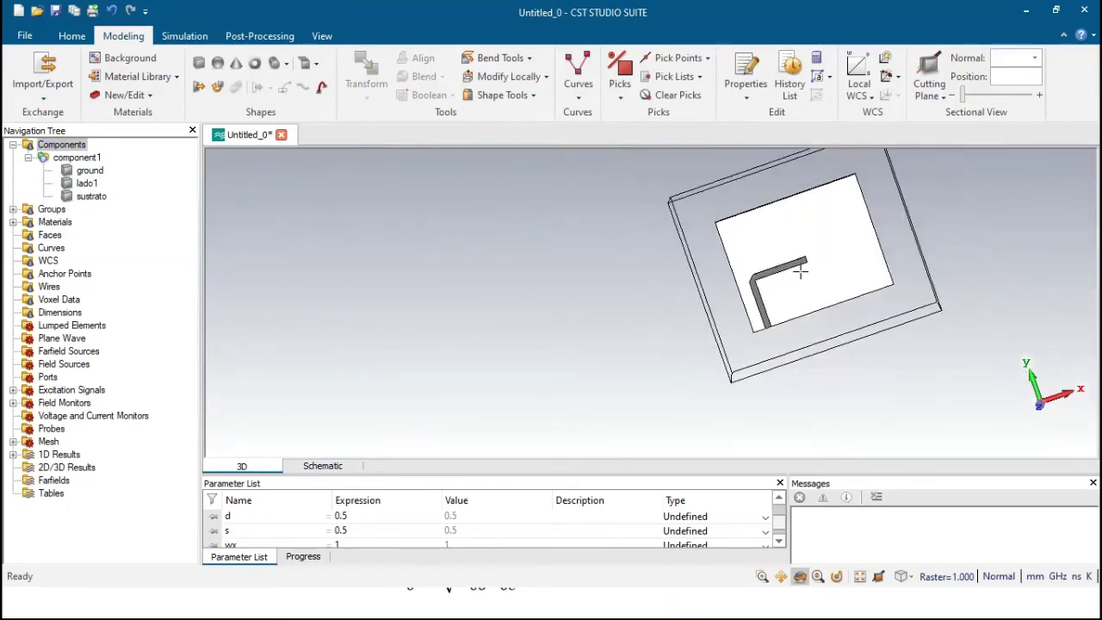
{"action": "scroll", "coordinate": [831, 273], "scroll_direction": "up", "scroll_amount": 5}
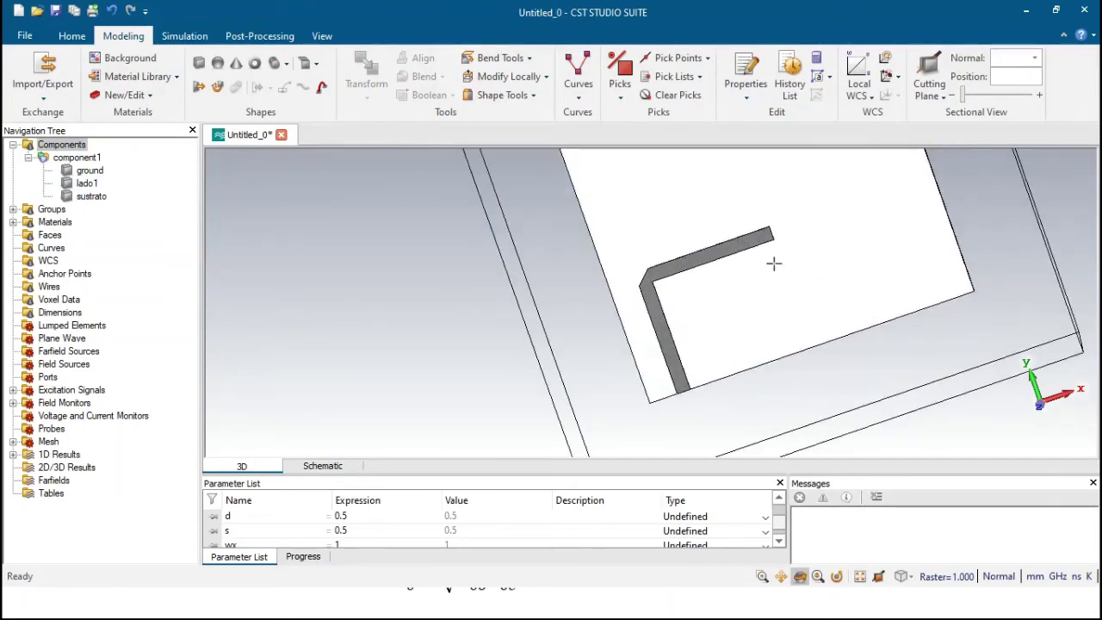
{"action": "scroll", "coordinate": [855, 231], "scroll_direction": "down", "scroll_amount": 3}
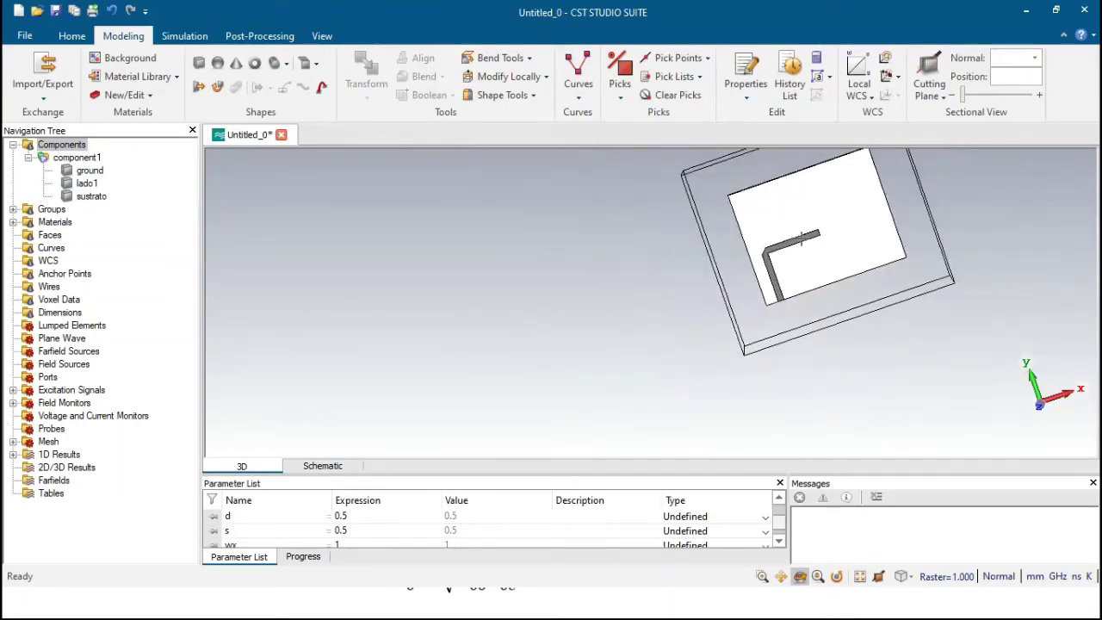
{"action": "scroll", "coordinate": [803, 241], "scroll_direction": "up", "scroll_amount": 4}
{"action": "scroll", "coordinate": [818, 255], "scroll_direction": "down", "scroll_amount": 3}
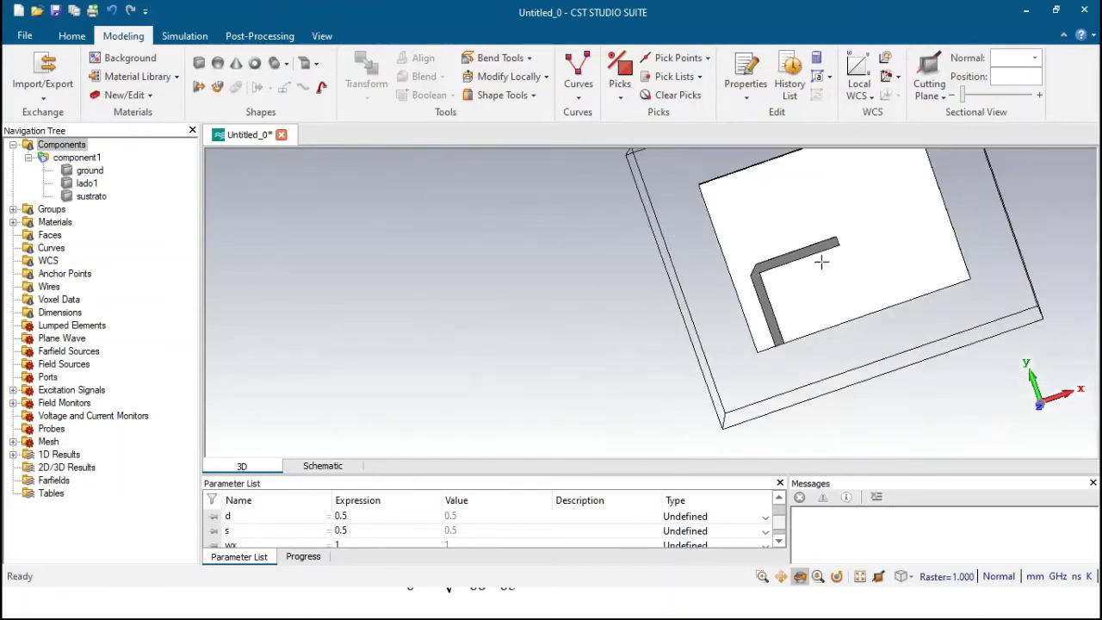
- Mirror strip lado1 as a copy, with the mirror plane normal set to X 1, Y 0, Z 0, after previewing it
{"action": "left_click", "coordinate": [86, 183]}
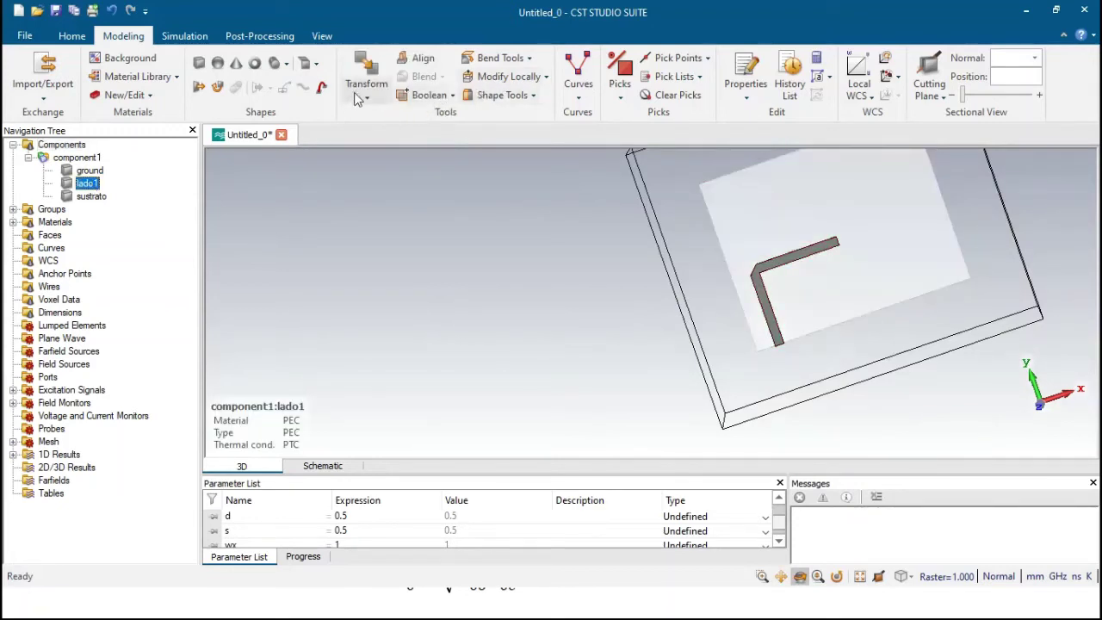
{"action": "left_click", "coordinate": [453, 96]}
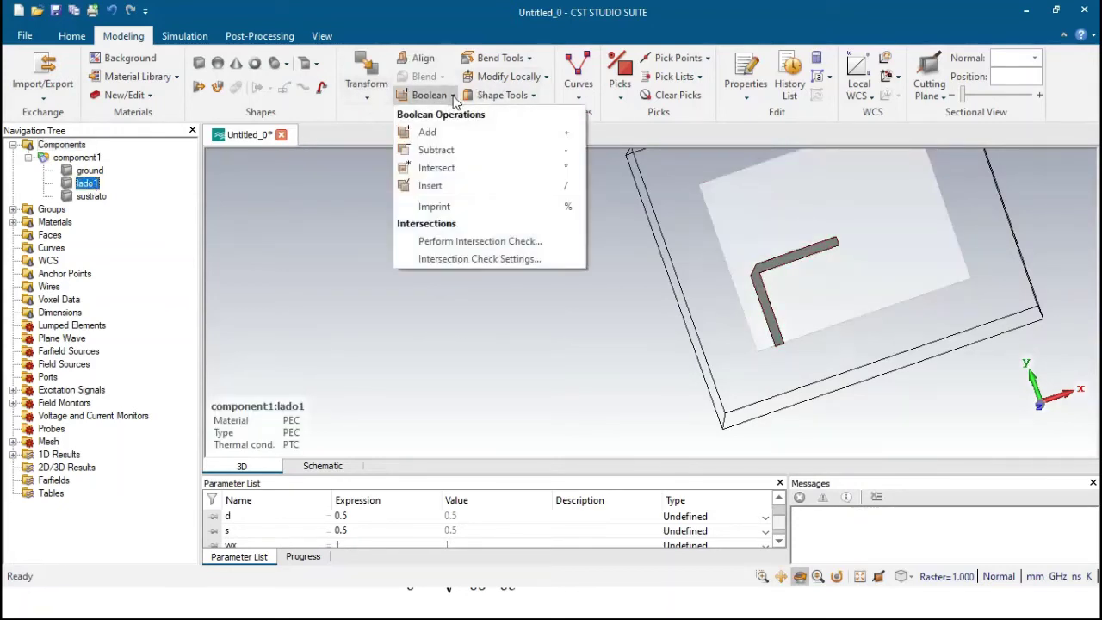
{"action": "left_click", "coordinate": [371, 103]}
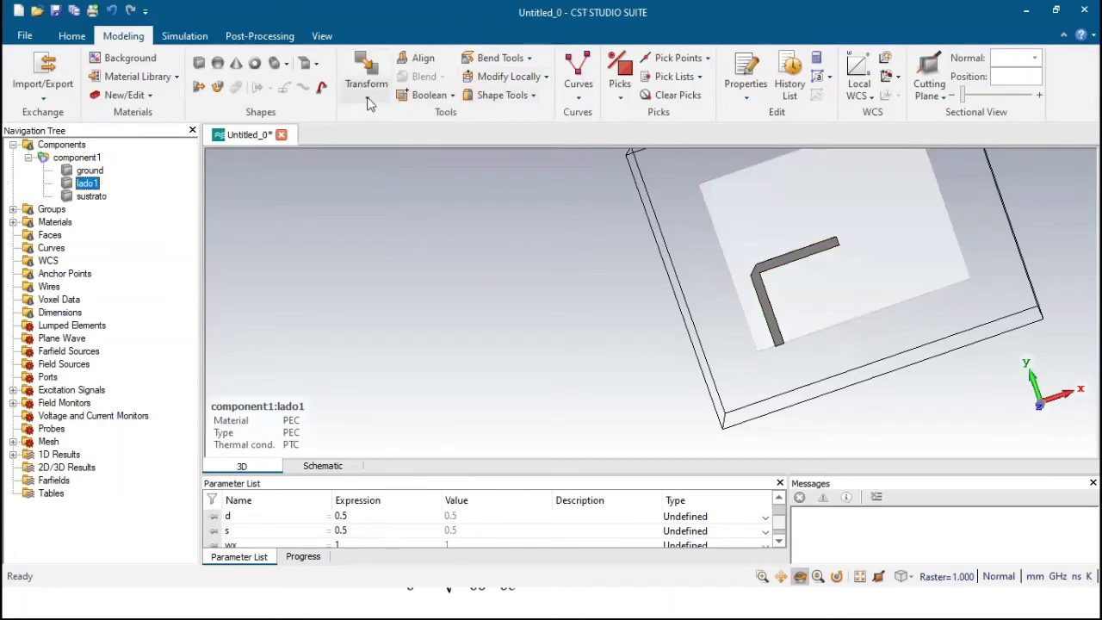
{"action": "left_click", "coordinate": [369, 101]}
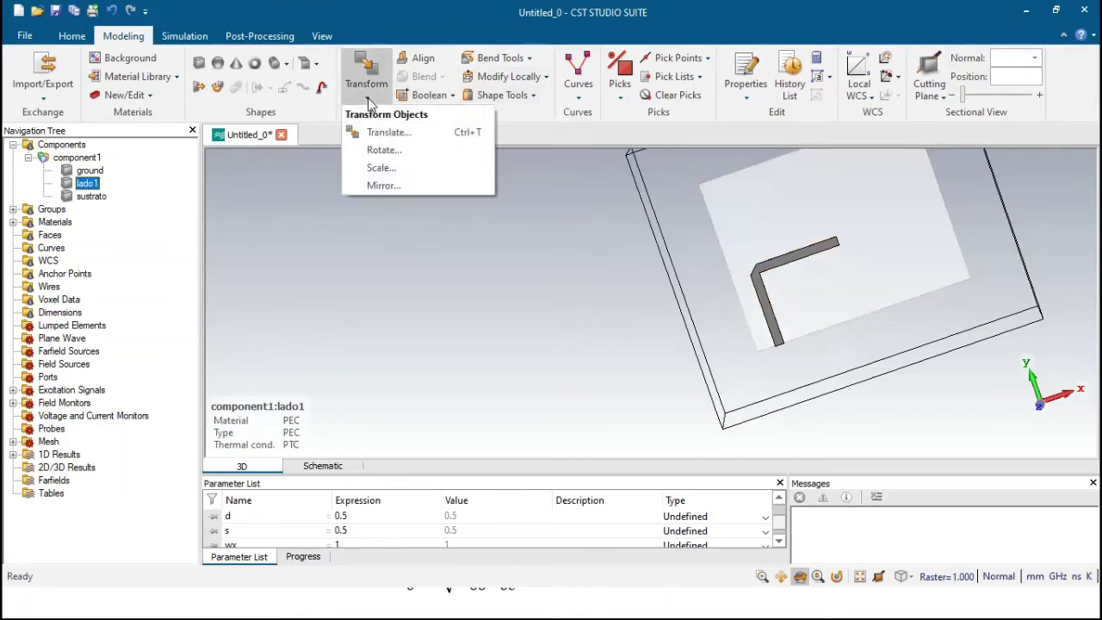
{"action": "left_click", "coordinate": [383, 186]}
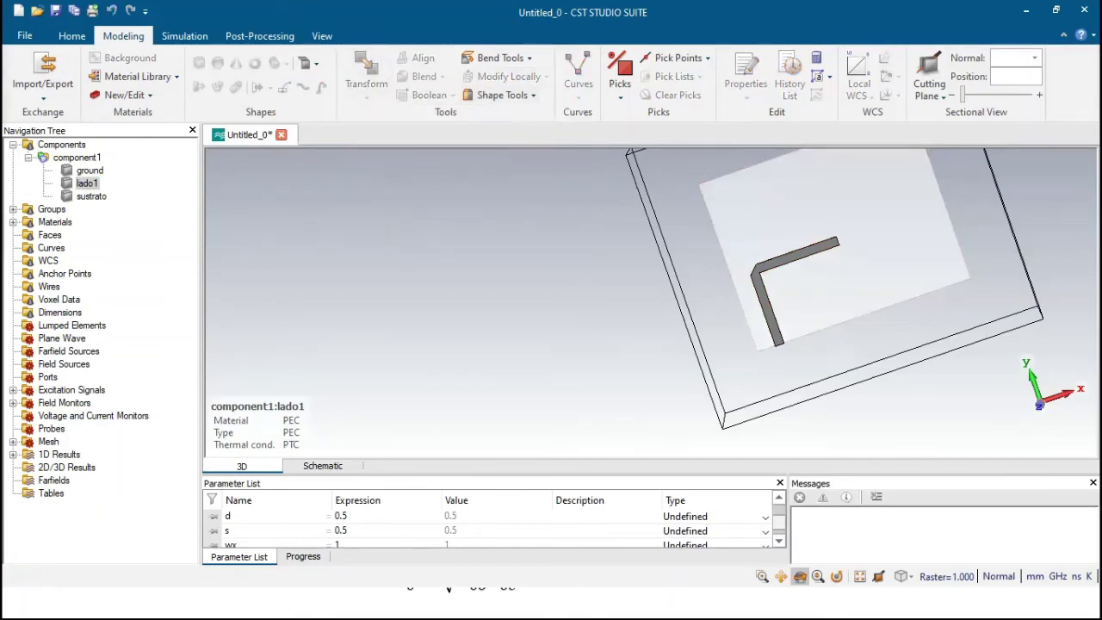
{"action": "left_click_drag", "start_coordinate": [688, 146], "coordinate": [478, 222]}
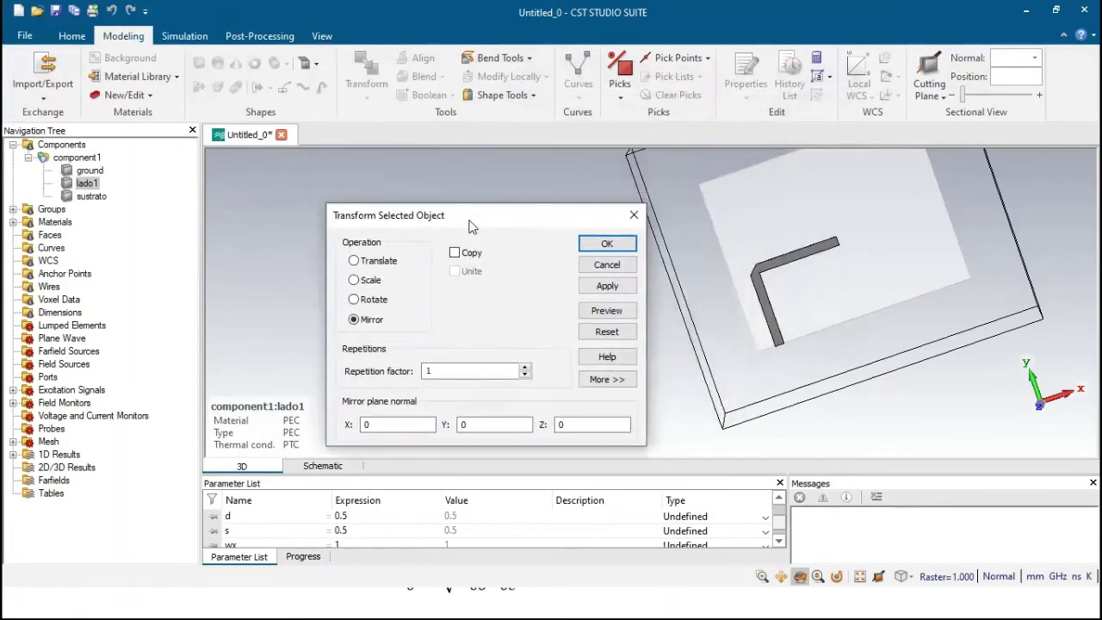
{"action": "left_click", "coordinate": [454, 253]}
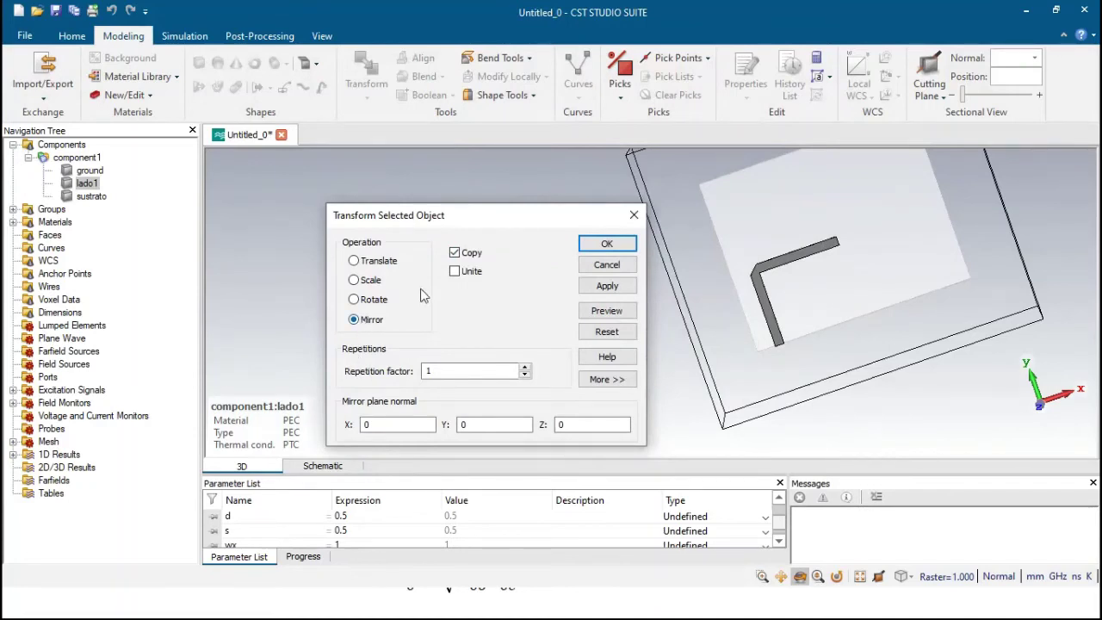
{"action": "left_click", "coordinate": [376, 424]}
{"action": "type", "text": "1"}
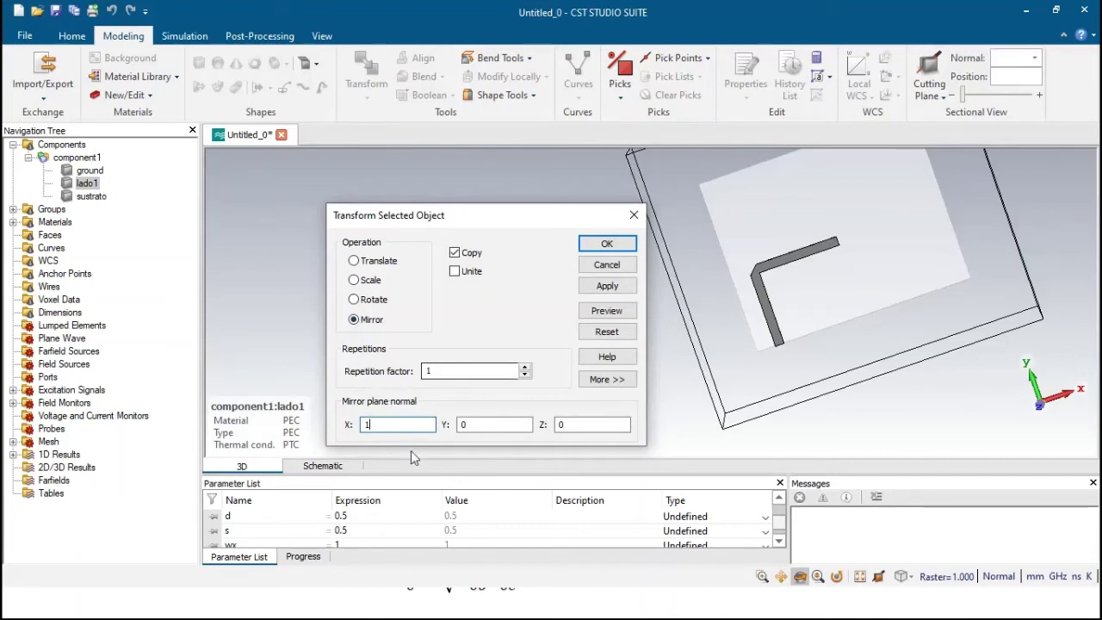
{"action": "left_click", "coordinate": [607, 311]}
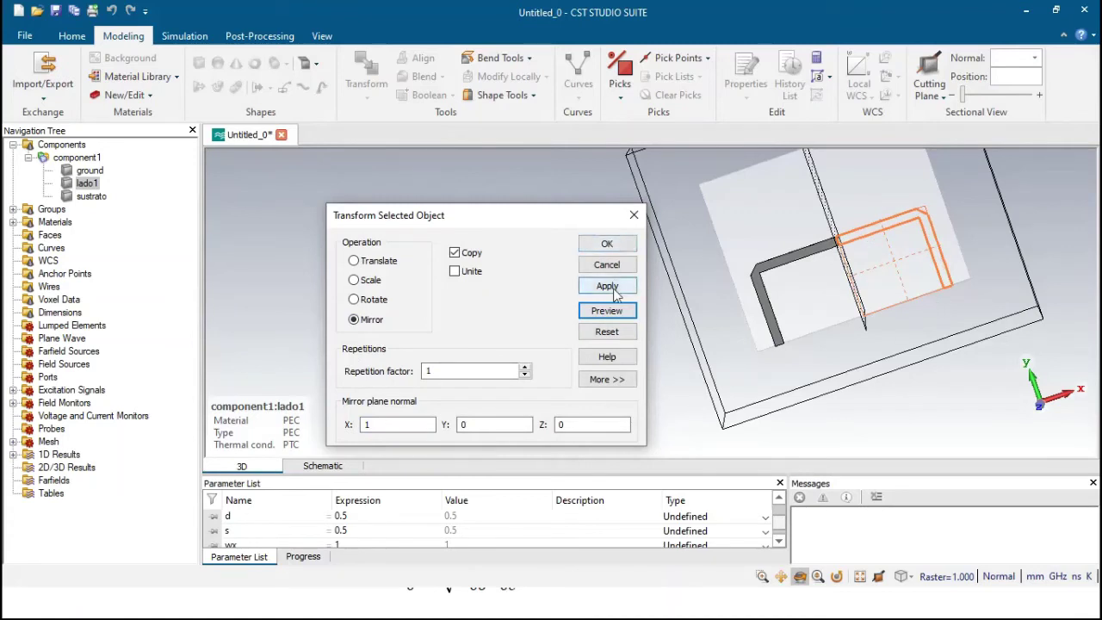
{"action": "left_click", "coordinate": [612, 245]}
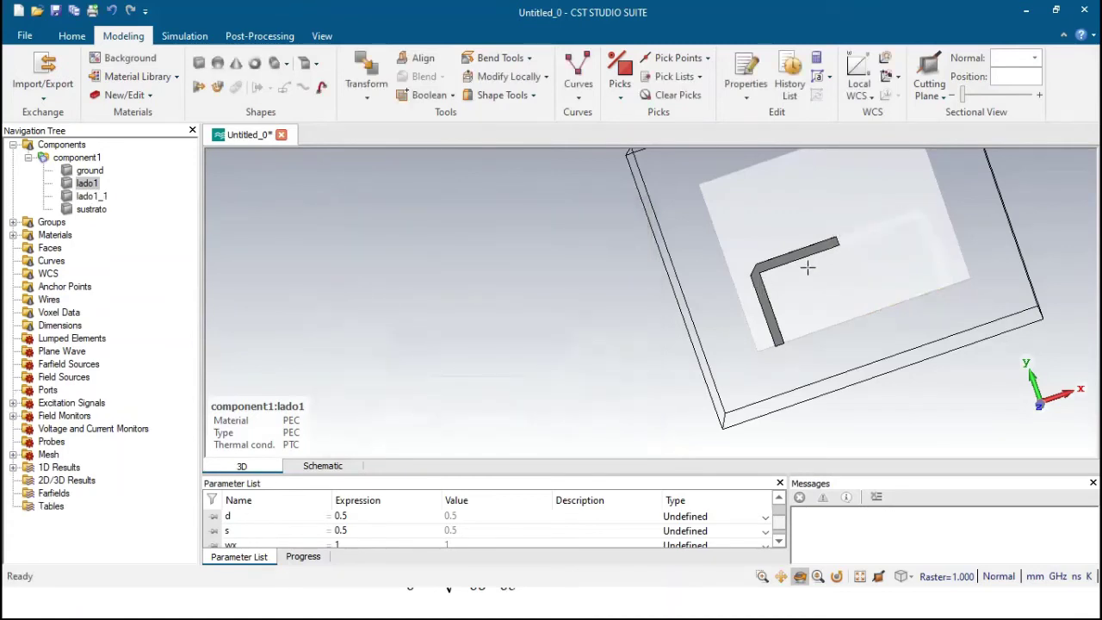
- Unite the mirrored copy lado1_1 with lado1 into one continuous U-shaped strip using a Boolean Add
{"action": "left_click", "coordinate": [85, 184]}
{"action": "left_click", "coordinate": [449, 96]}
{"action": "left_click", "coordinate": [439, 134]}
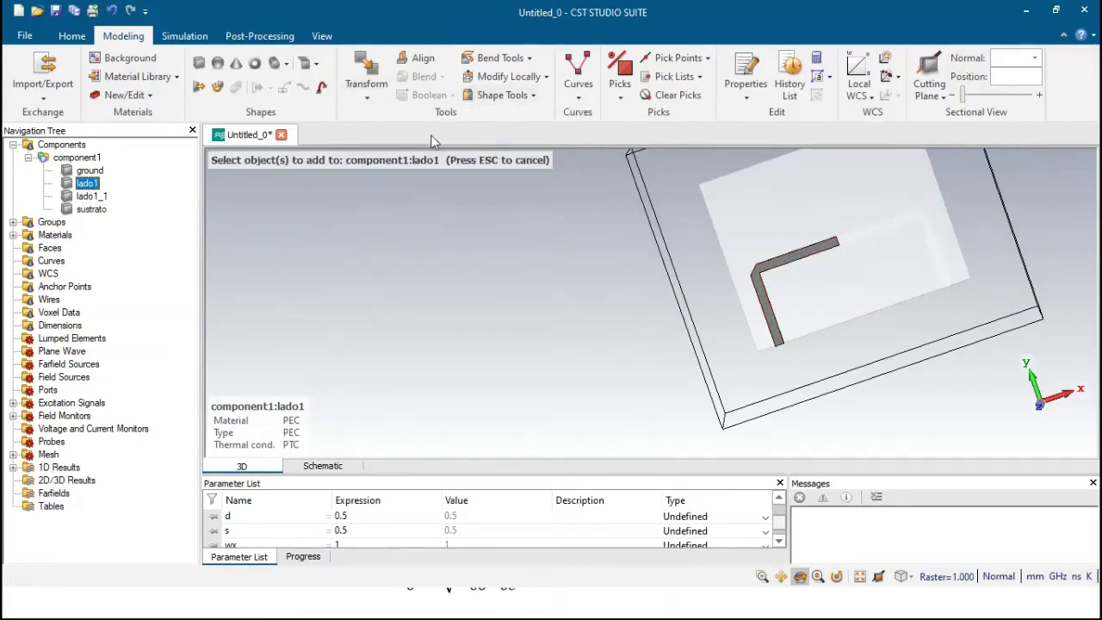
{"action": "left_click", "coordinate": [97, 197]}
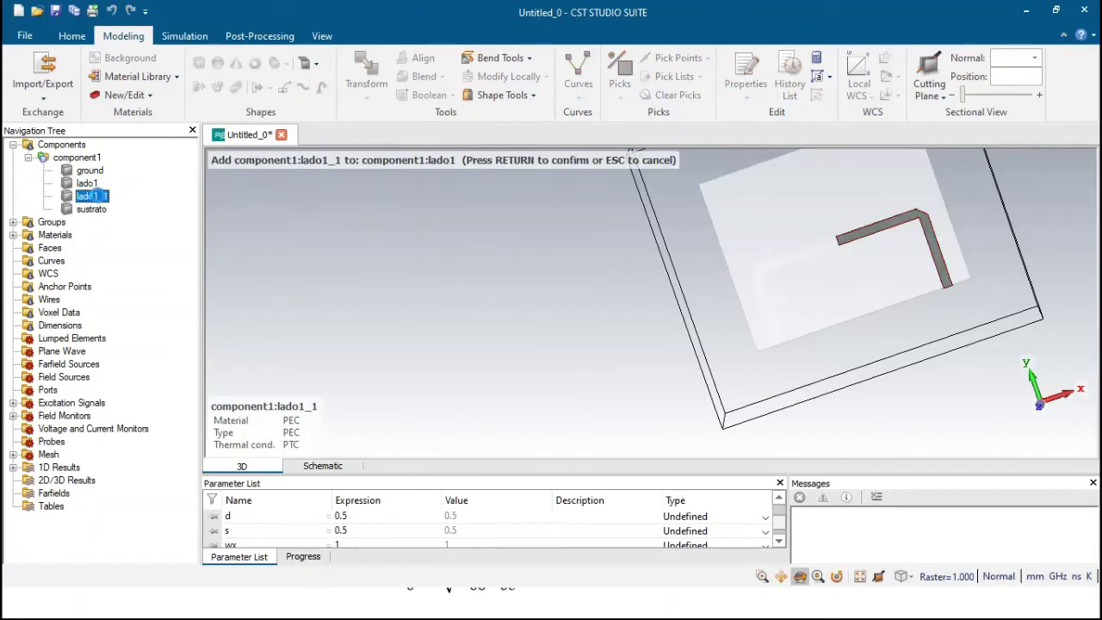
{"action": "key", "text": "Return"}
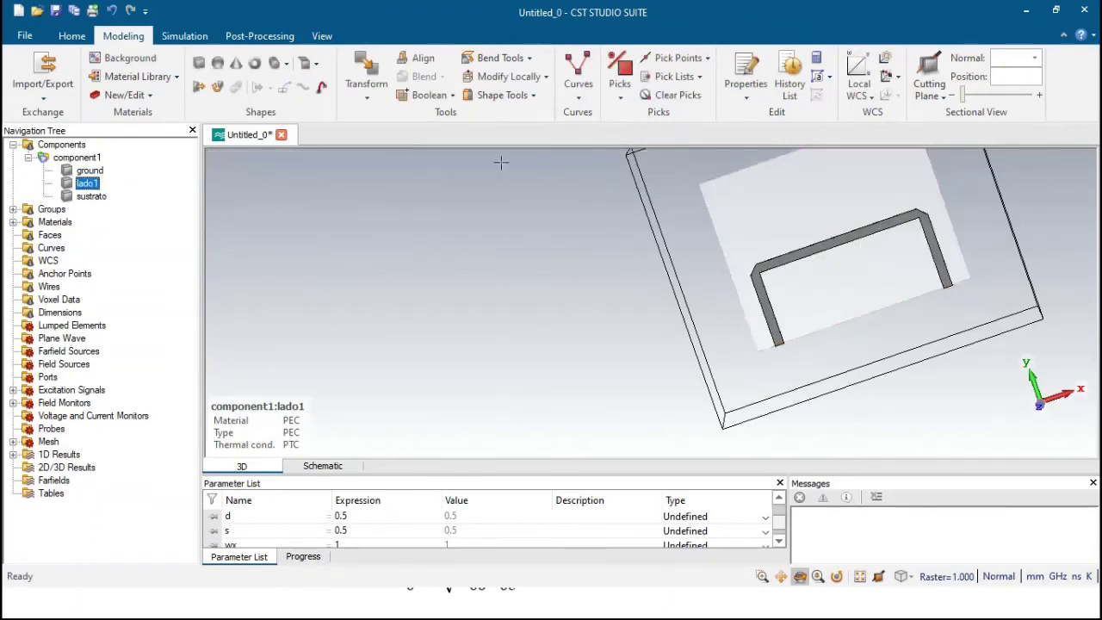
- Mirror the U-shaped strip lado1 as a copy along the Y direction to form the second coupled line
{"action": "left_click", "coordinate": [367, 87]}
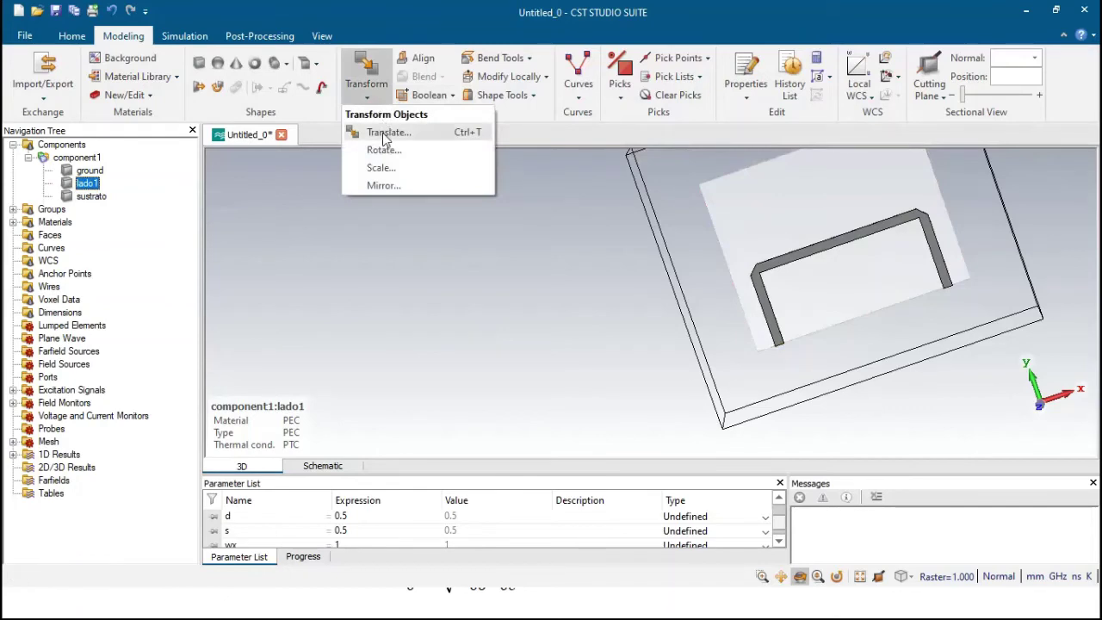
{"action": "left_click", "coordinate": [384, 185]}
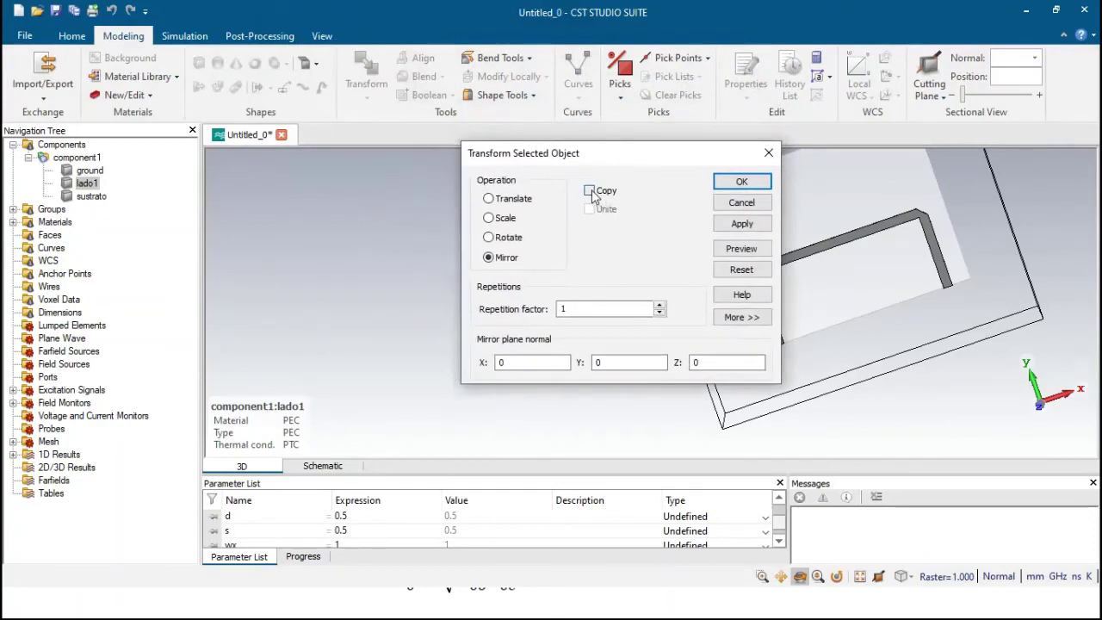
{"action": "left_click", "coordinate": [590, 191]}
{"action": "left_click", "coordinate": [600, 362]}
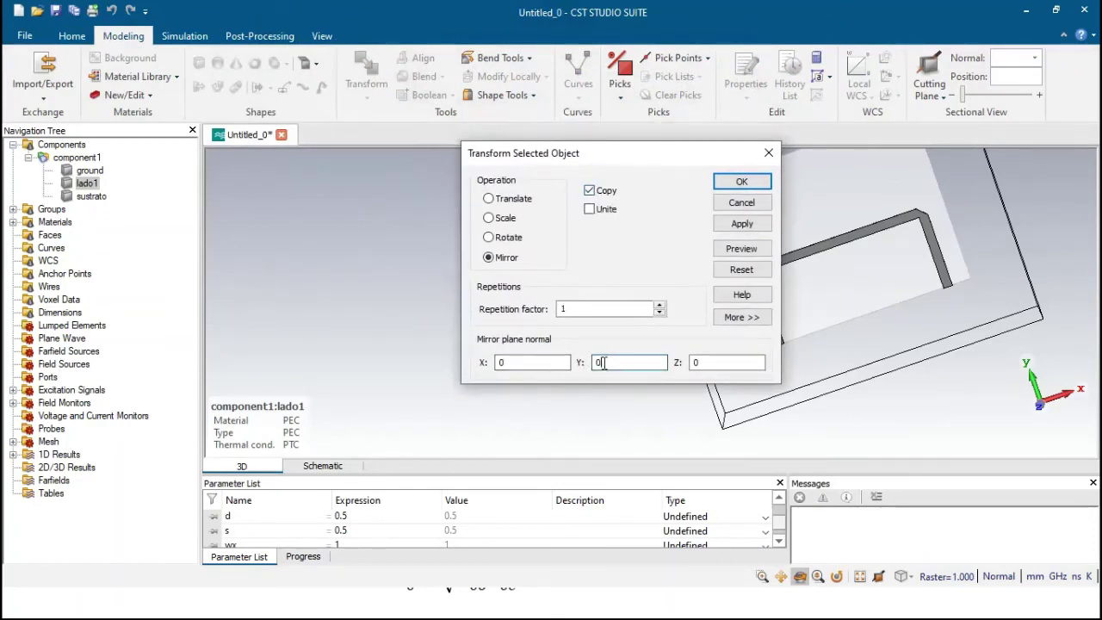
{"action": "left_click", "coordinate": [745, 225]}
{"action": "left_click_drag", "start_coordinate": [705, 158], "coordinate": [590, 223]}
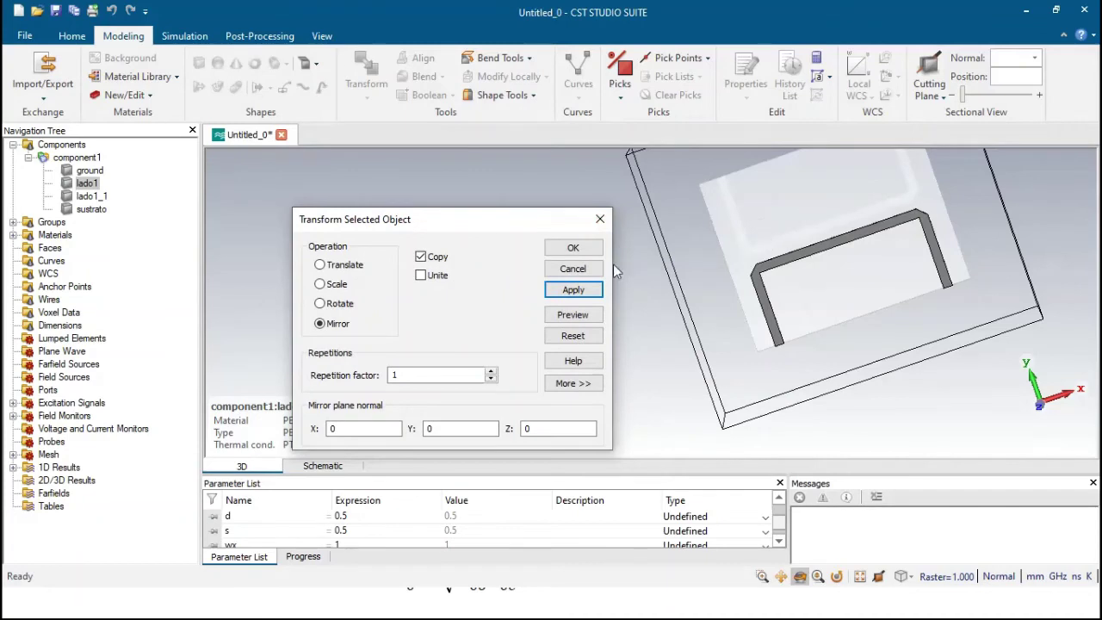
- Close the mirror transform and examine lado1 and lado1_1 individually, followed by the coupling gap with no single solid selected
{"action": "left_click", "coordinate": [573, 247]}
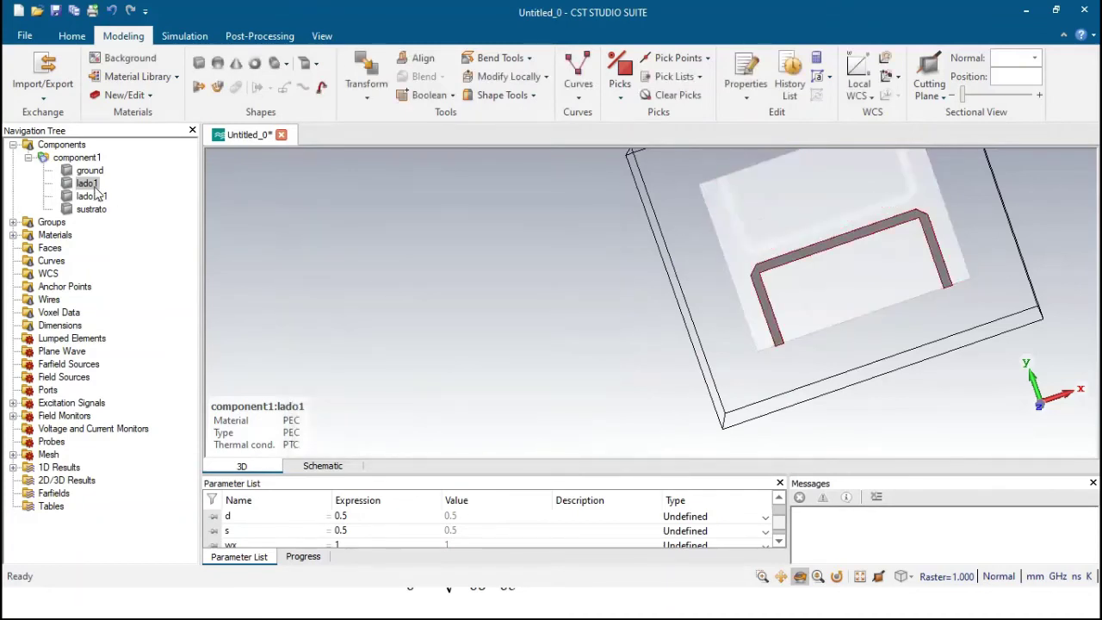
{"action": "left_click", "coordinate": [93, 196]}
{"action": "left_click", "coordinate": [88, 184]}
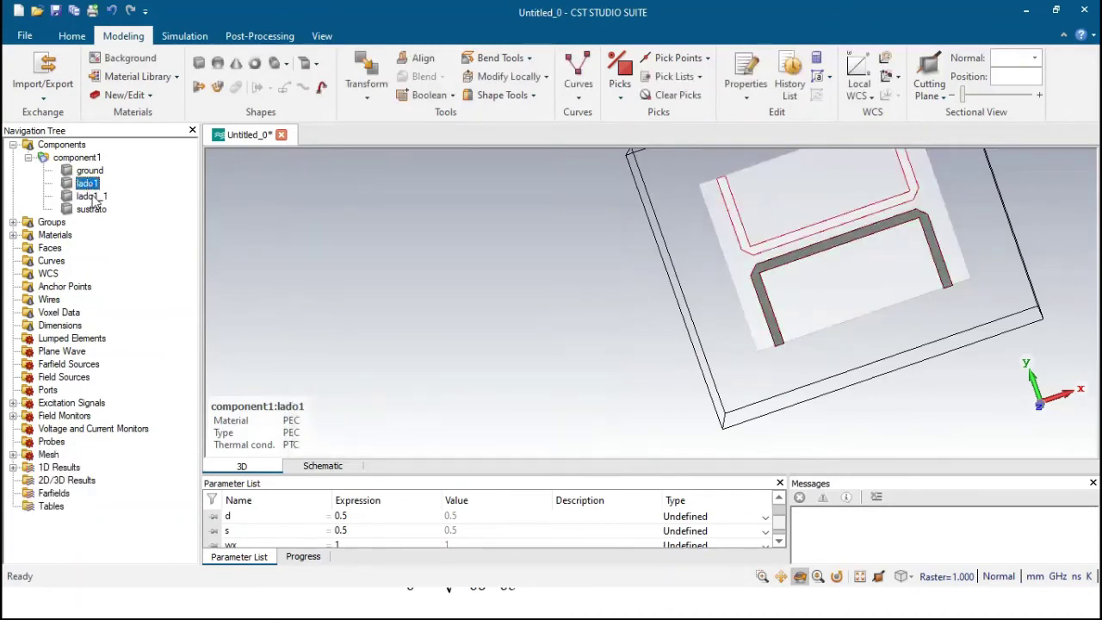
{"action": "left_click", "coordinate": [92, 196]}
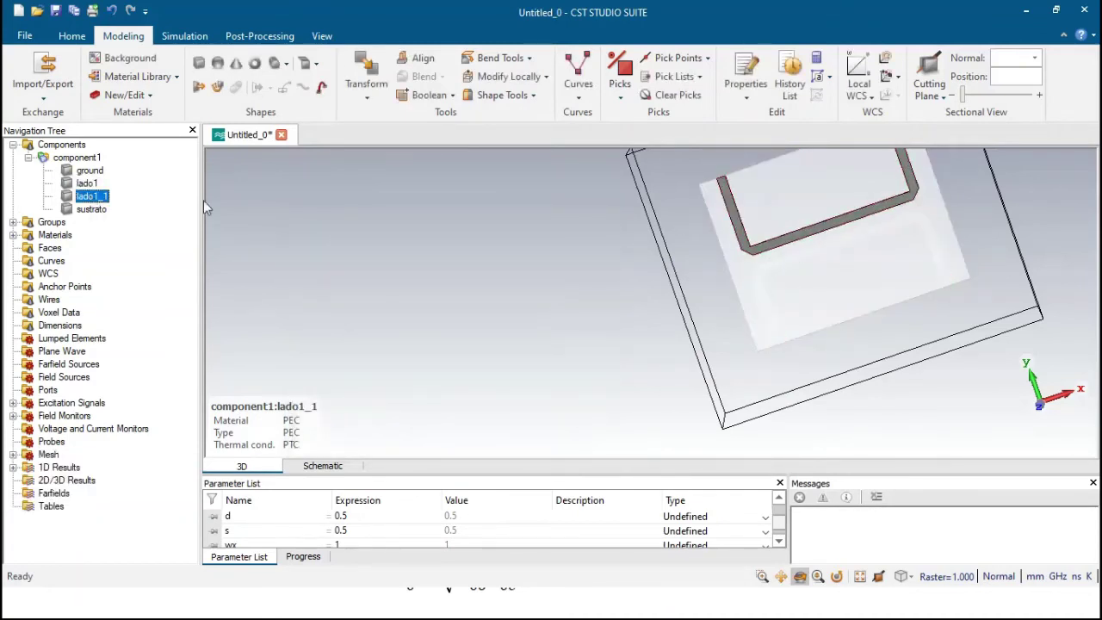
{"action": "left_click", "coordinate": [75, 145]}
{"action": "mouse_move", "coordinate": [815, 244]}
{"action": "left_mouse_down"}
{"action": "mouse_move", "coordinate": [698, 246]}
{"action": "mouse_move", "coordinate": [598, 334]}
{"action": "mouse_move", "coordinate": [508, 210]}
{"action": "mouse_move", "coordinate": [585, 344]}
{"action": "mouse_move", "coordinate": [645, 398]}
{"action": "mouse_move", "coordinate": [620, 453]}
{"action": "mouse_move", "coordinate": [729, 326]}
{"action": "mouse_move", "coordinate": [485, 164]}
{"action": "mouse_move", "coordinate": [487, 229]}
{"action": "mouse_move", "coordinate": [601, 441]}
{"action": "mouse_move", "coordinate": [479, 440]}
{"action": "mouse_move", "coordinate": [603, 361]}
{"action": "mouse_move", "coordinate": [723, 261]}
{"action": "mouse_move", "coordinate": [504, 237]}
{"action": "left_mouse_up"}
{"action": "scroll", "coordinate": [499, 287], "scroll_direction": "up", "scroll_amount": 5}
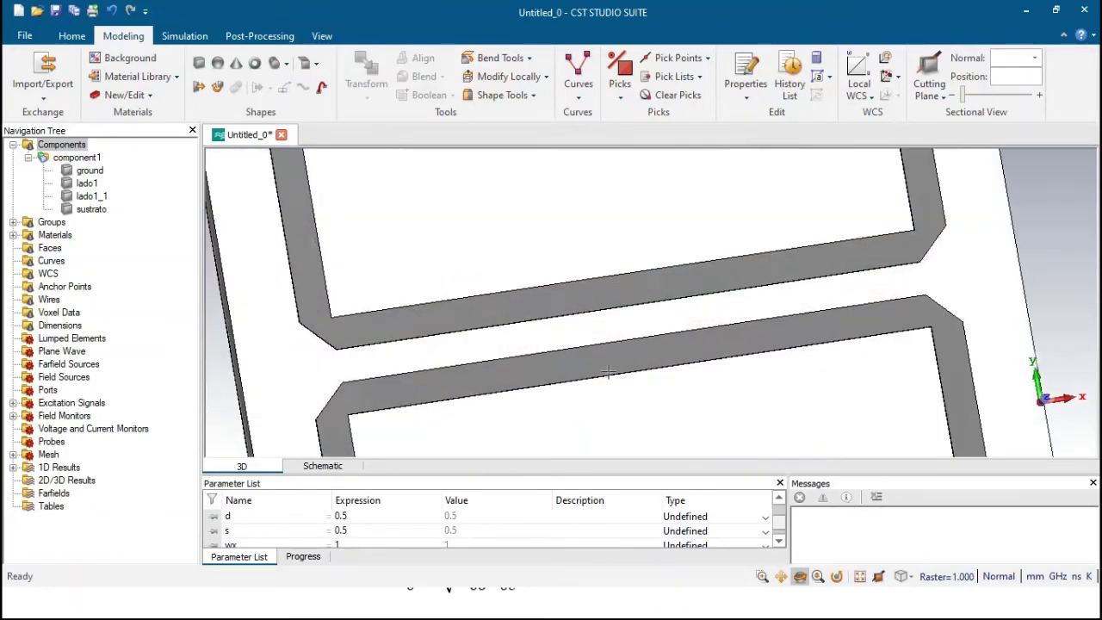
- Add a distance dimension across the gap between the two coupled strips, from corner to facing corner at their +X end
{"action": "scroll", "coordinate": [608, 371], "scroll_direction": "down", "scroll_amount": 2}
{"action": "left_click", "coordinate": [321, 35]}
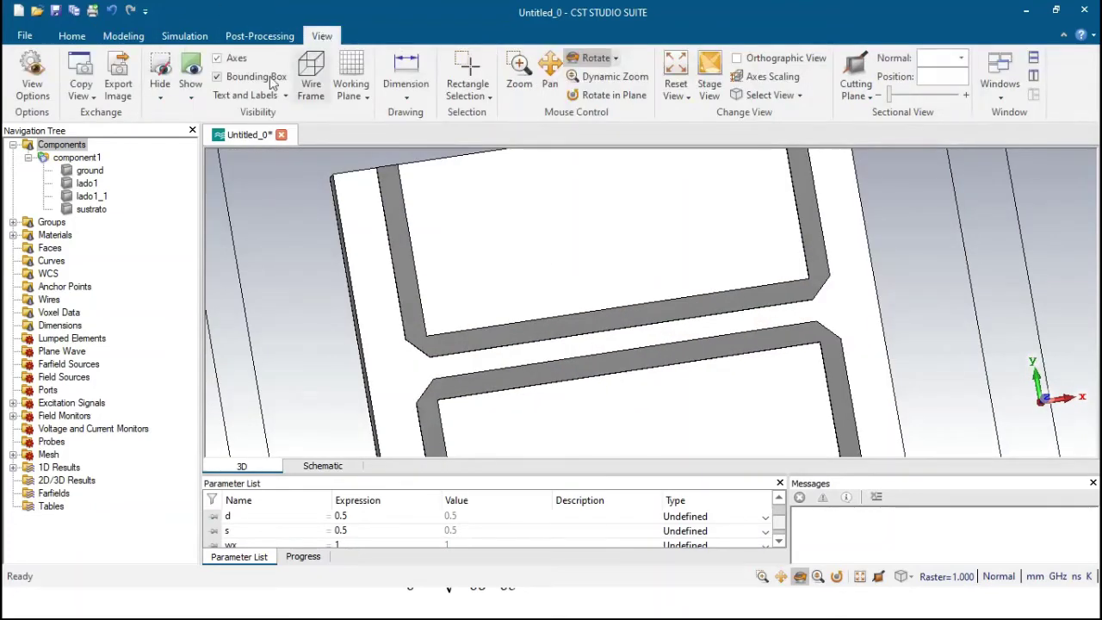
{"action": "left_click", "coordinate": [406, 73]}
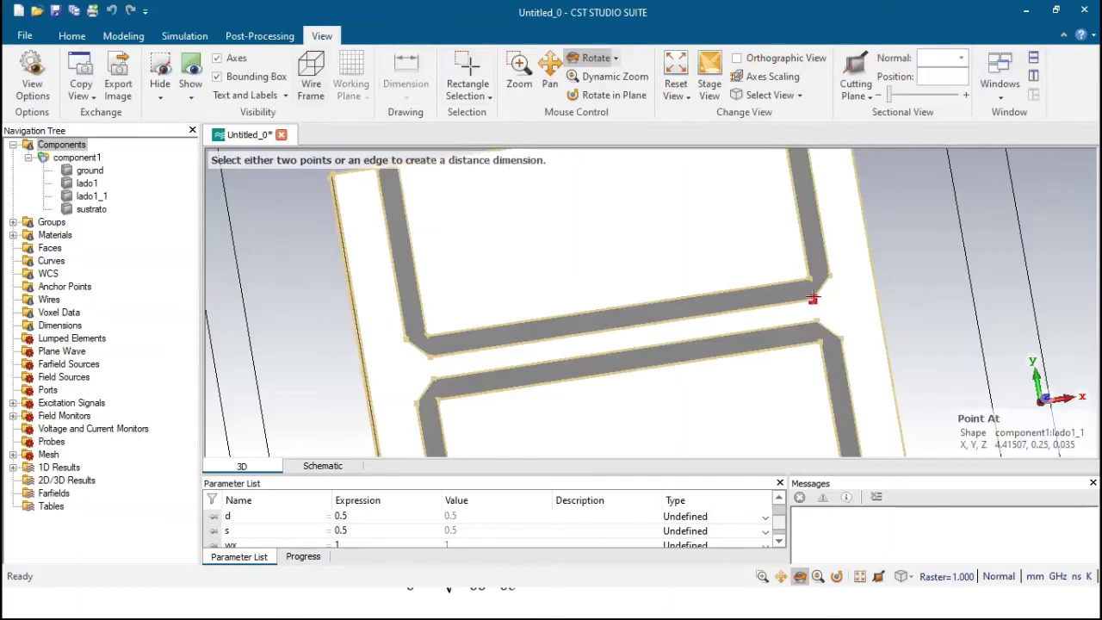
{"action": "left_click", "coordinate": [811, 299]}
{"action": "left_click", "coordinate": [816, 321]}
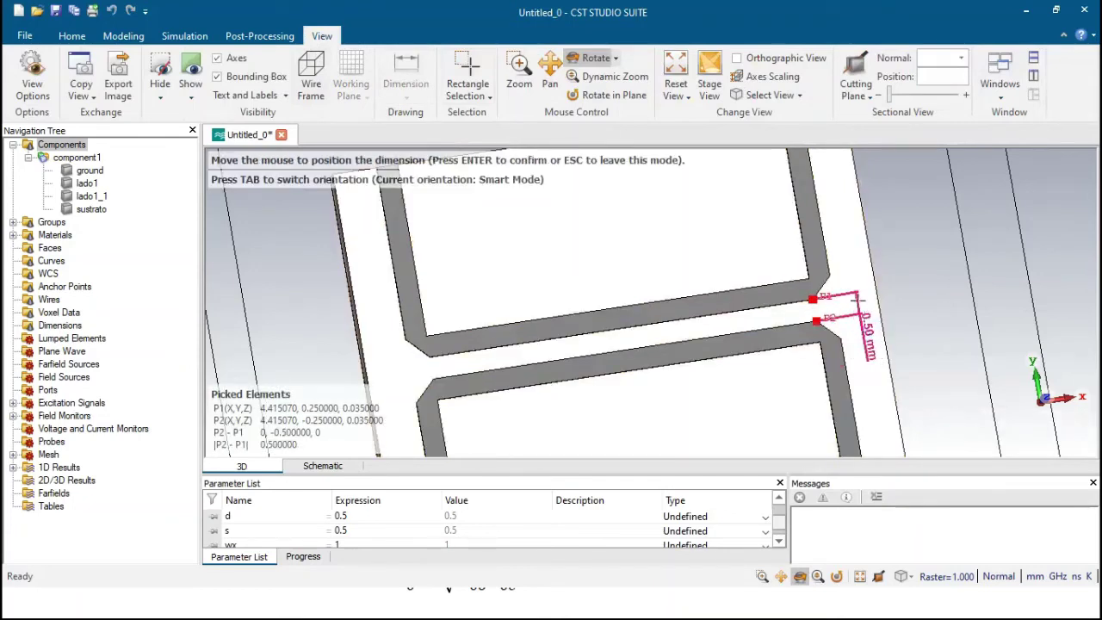
{"action": "left_click", "coordinate": [857, 297]}
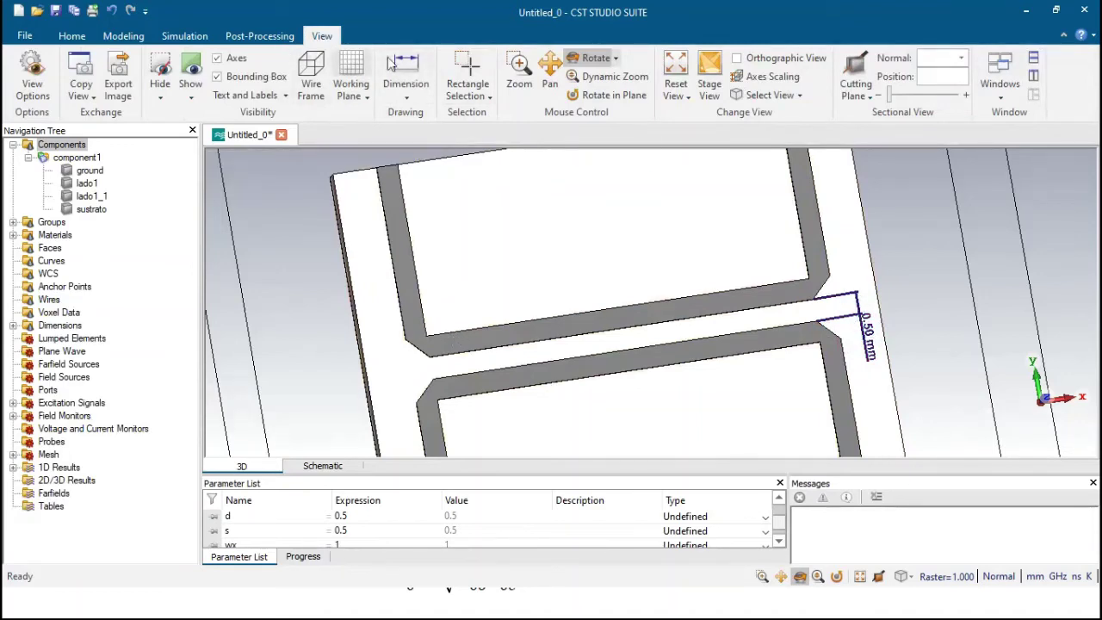
- Add a distance dimension along the inner edge of the coupled section of strip lado1_1, between its two inner corners
{"action": "left_click", "coordinate": [406, 78]}
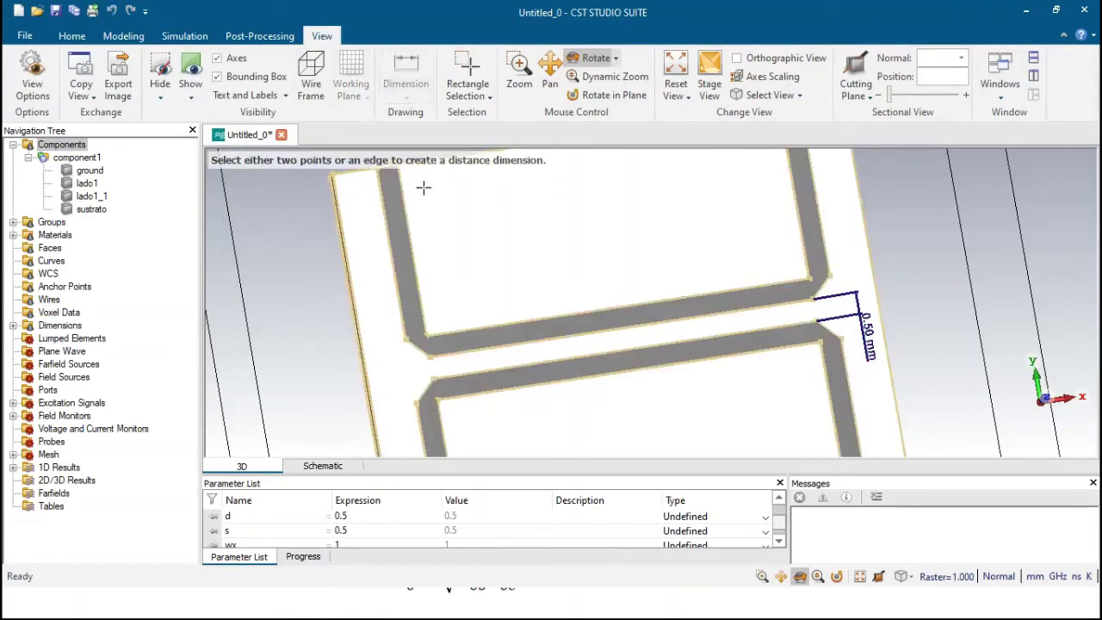
{"action": "left_click", "coordinate": [429, 334]}
{"action": "left_click", "coordinate": [803, 271]}
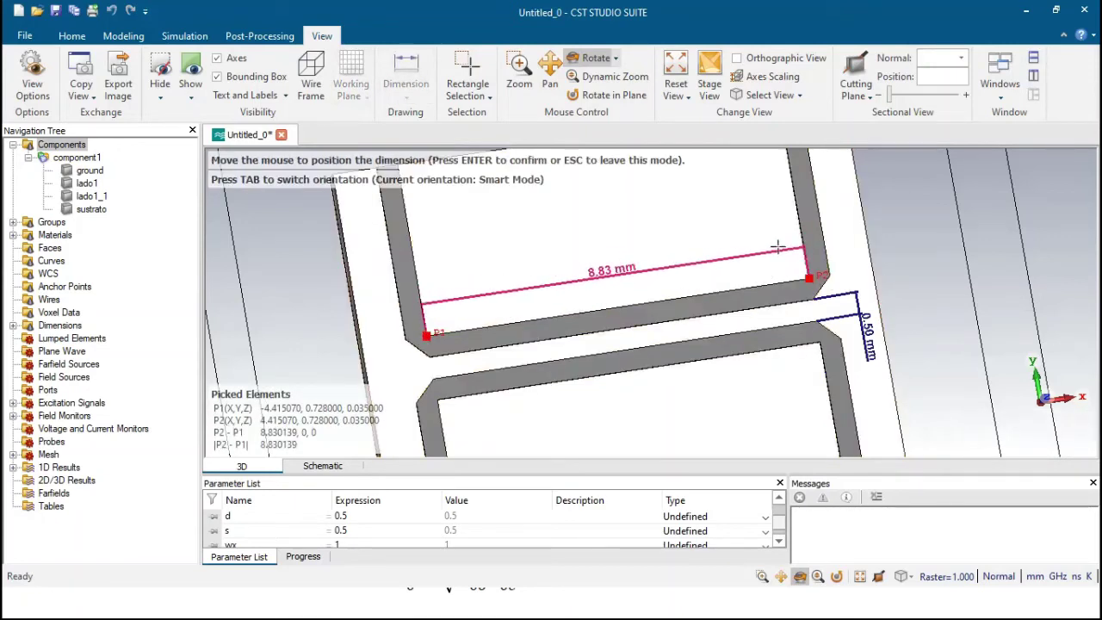
{"action": "key", "text": "Escape"}
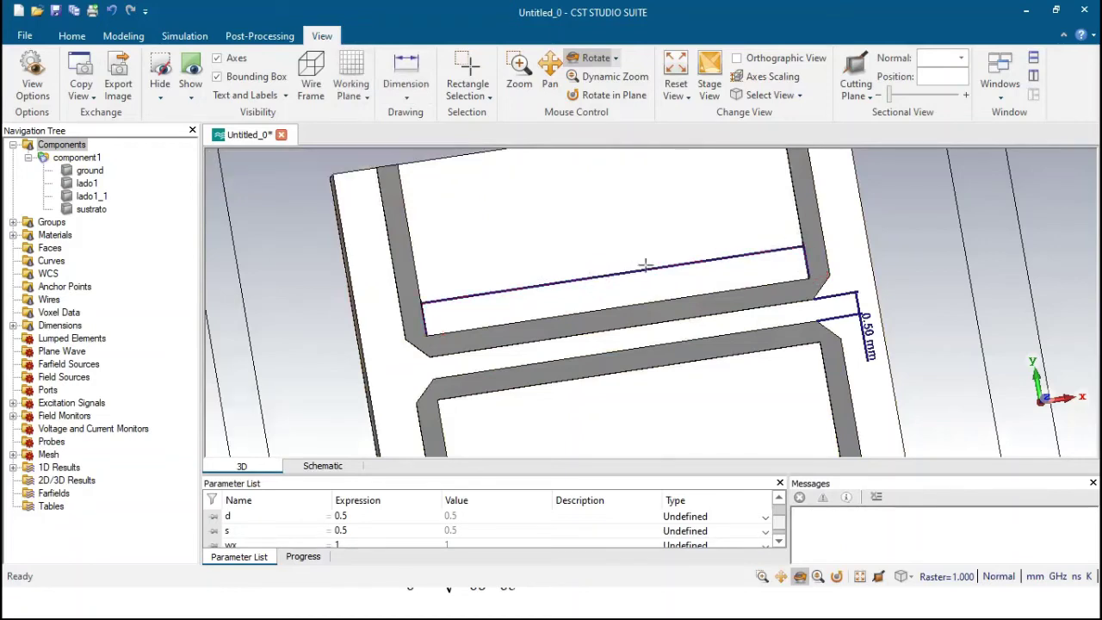
{"action": "scroll", "coordinate": [642, 268], "scroll_direction": "up", "scroll_amount": 5}
{"action": "scroll", "coordinate": [631, 274], "scroll_direction": "down", "scroll_amount": 7}
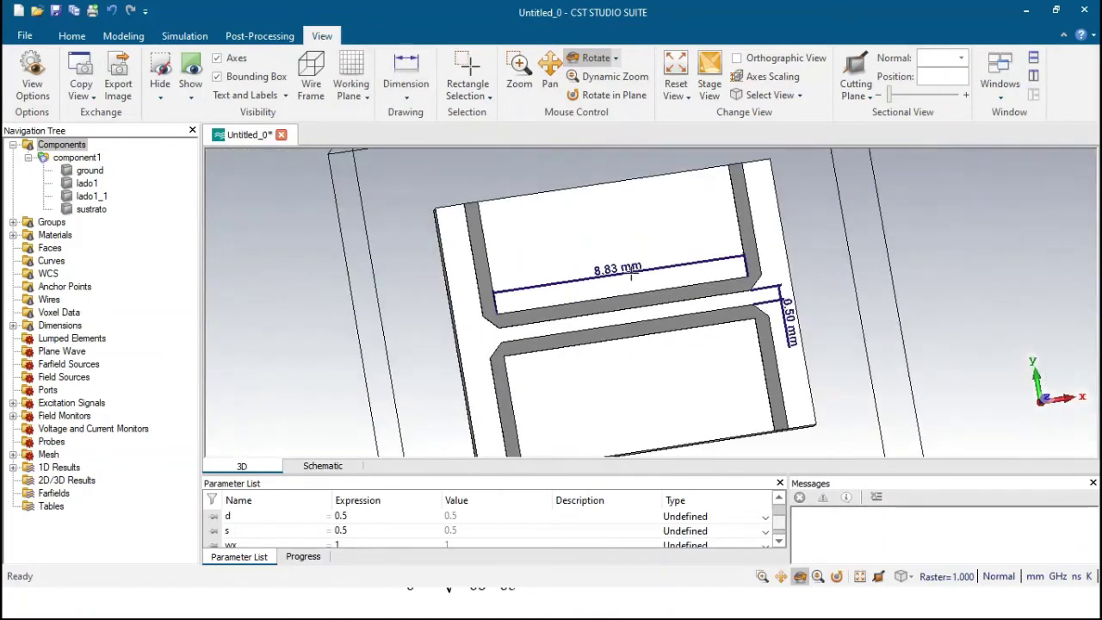
{"action": "mouse_move", "coordinate": [631, 273]}
{"action": "left_mouse_down"}
{"action": "mouse_move", "coordinate": [663, 276]}
{"action": "mouse_move", "coordinate": [616, 326]}
{"action": "mouse_move", "coordinate": [563, 314]}
{"action": "mouse_move", "coordinate": [503, 337]}
{"action": "left_mouse_up"}
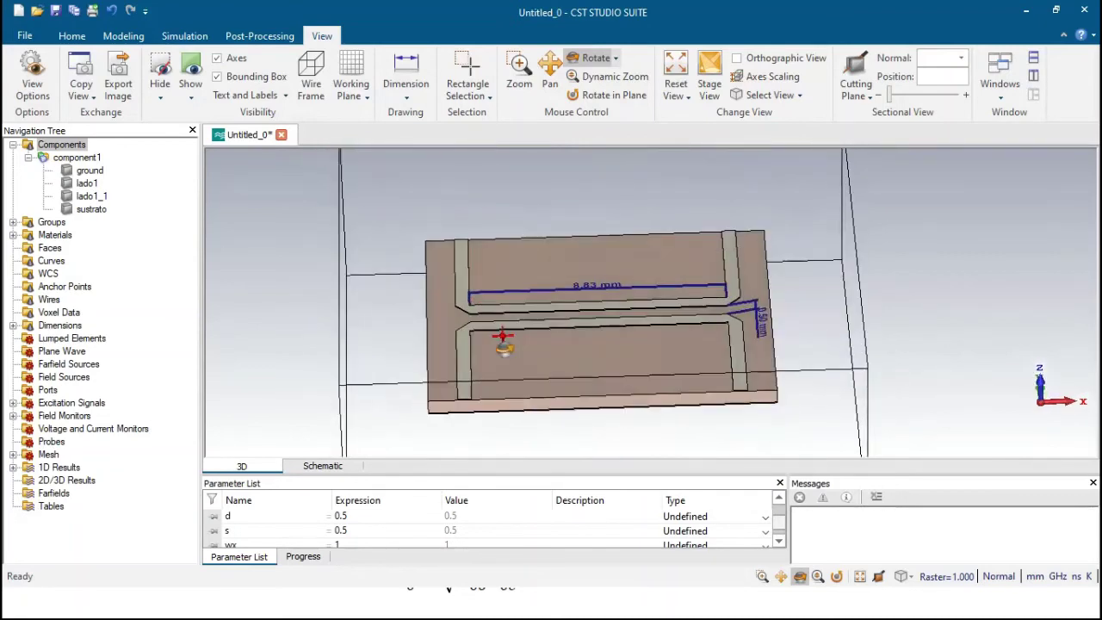
- Start a discrete edge port and set its first point to X1 -lx/2-w/2, Y1 -s/2-ly, Z1 -d-gr/2
{"action": "left_click", "coordinate": [184, 36]}
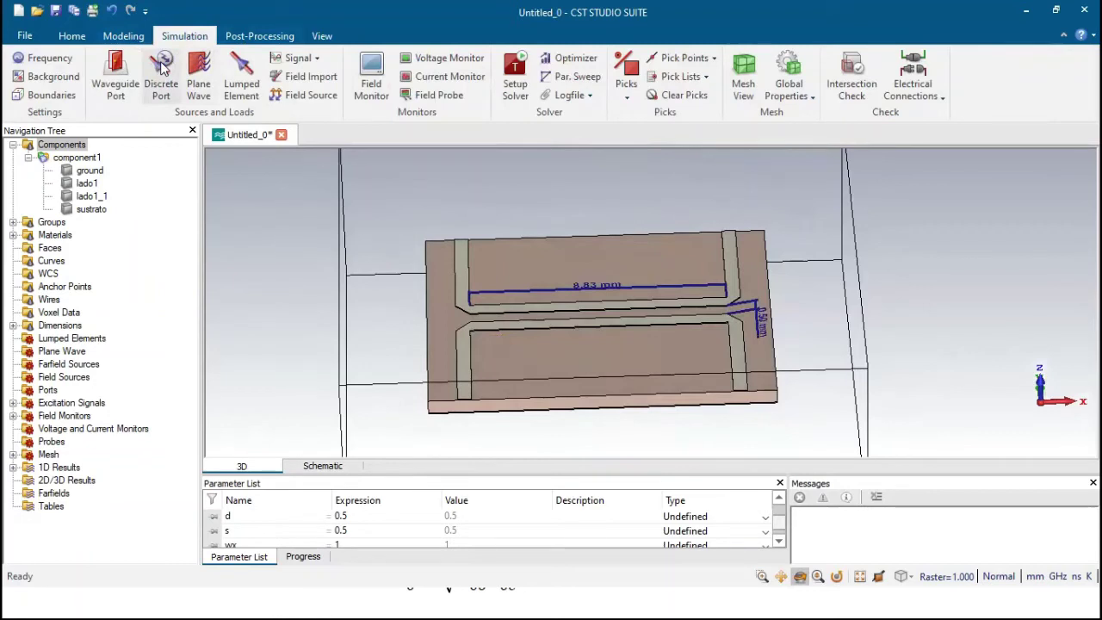
{"action": "left_click", "coordinate": [161, 68]}
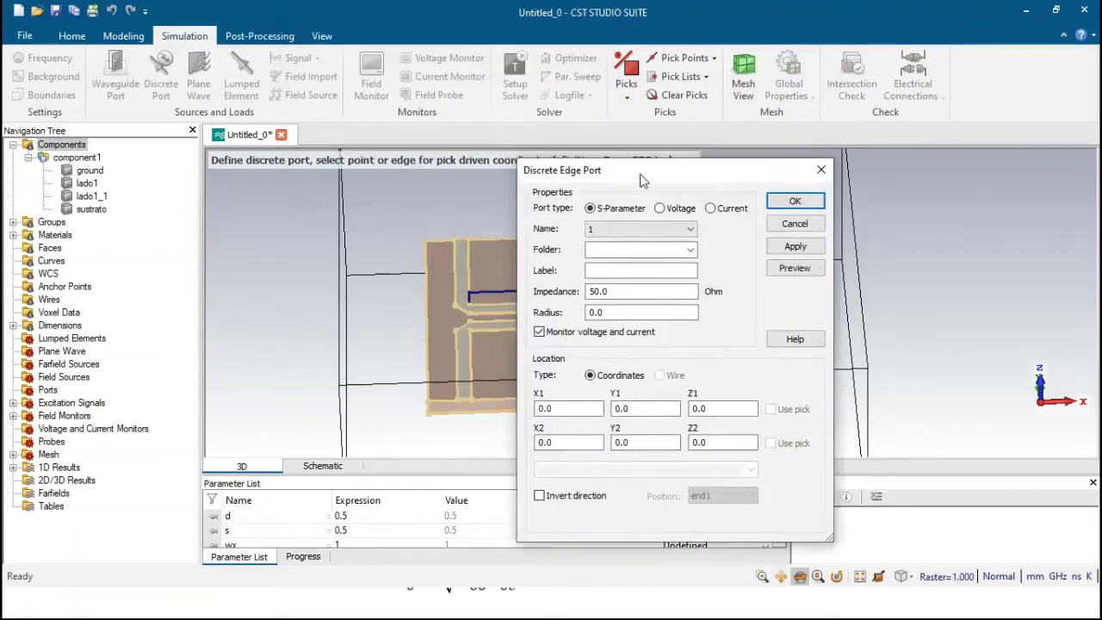
{"action": "mouse_move", "coordinate": [641, 175]}
{"action": "left_mouse_down"}
{"action": "mouse_move", "coordinate": [701, 127]}
{"action": "mouse_move", "coordinate": [722, 128]}
{"action": "mouse_move", "coordinate": [661, 160]}
{"action": "mouse_move", "coordinate": [639, 157]}
{"action": "left_mouse_up"}
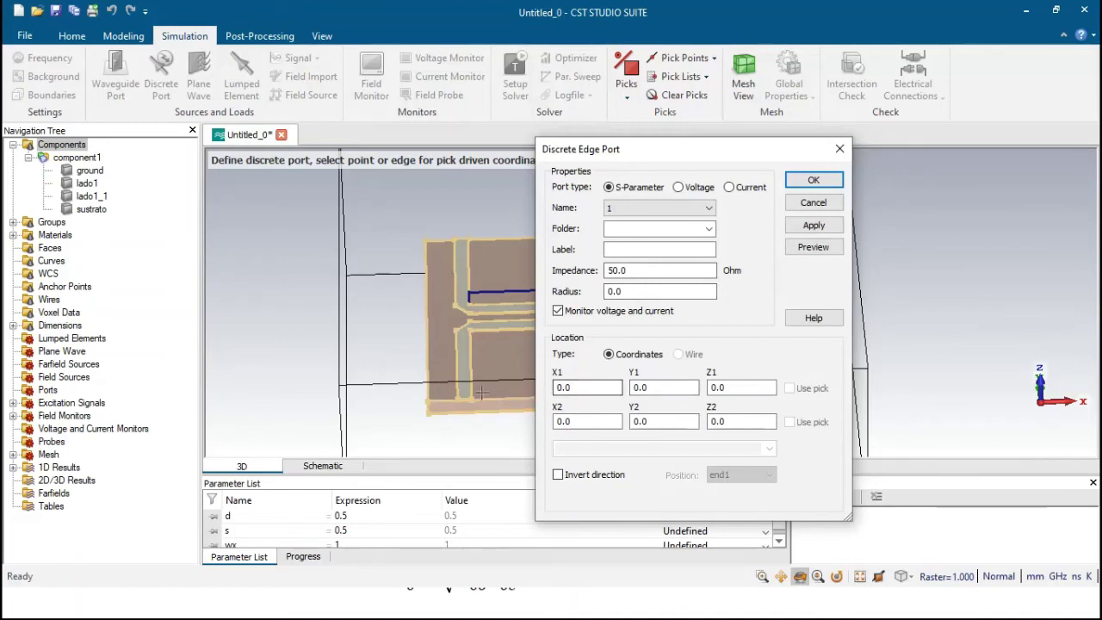
{"action": "left_click", "coordinate": [580, 388]}
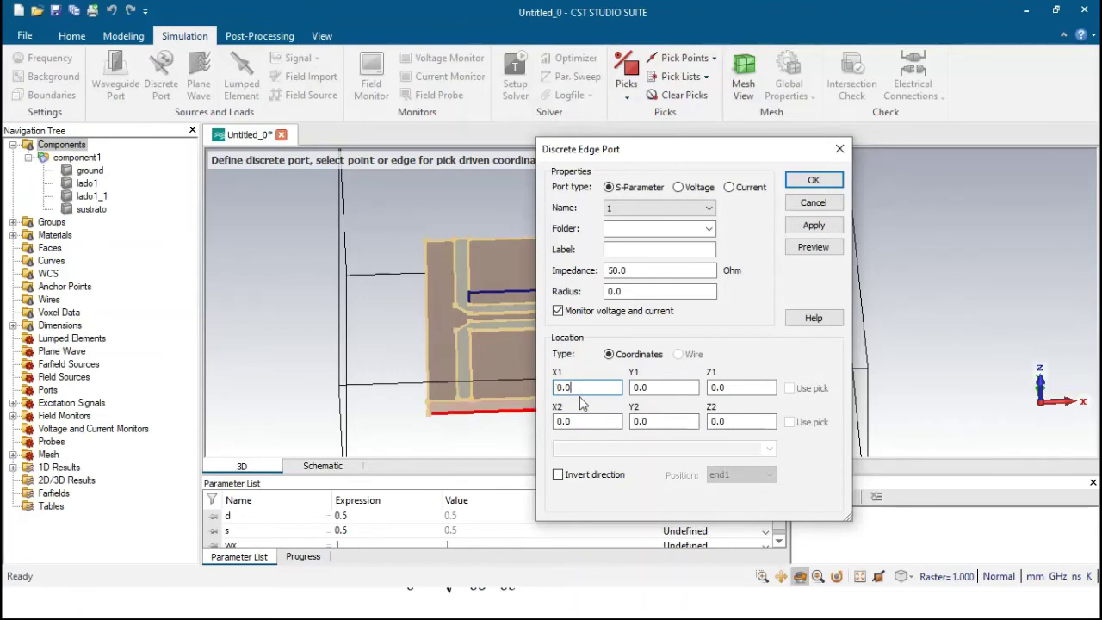
{"action": "double_click", "coordinate": [576, 389]}
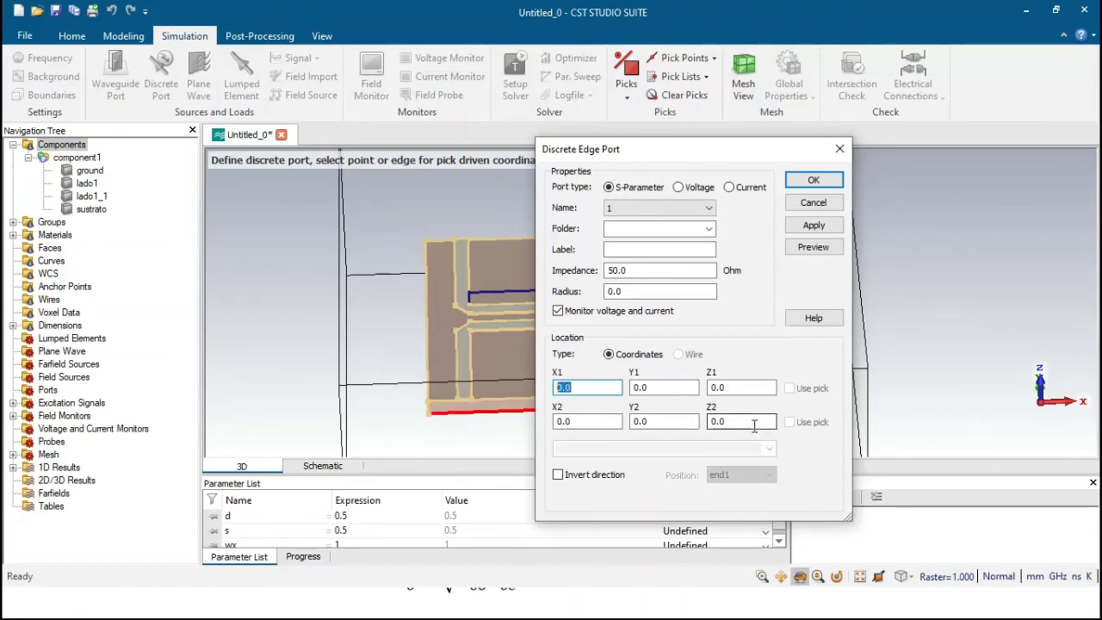
{"action": "type", "text": "-lx/2-"}
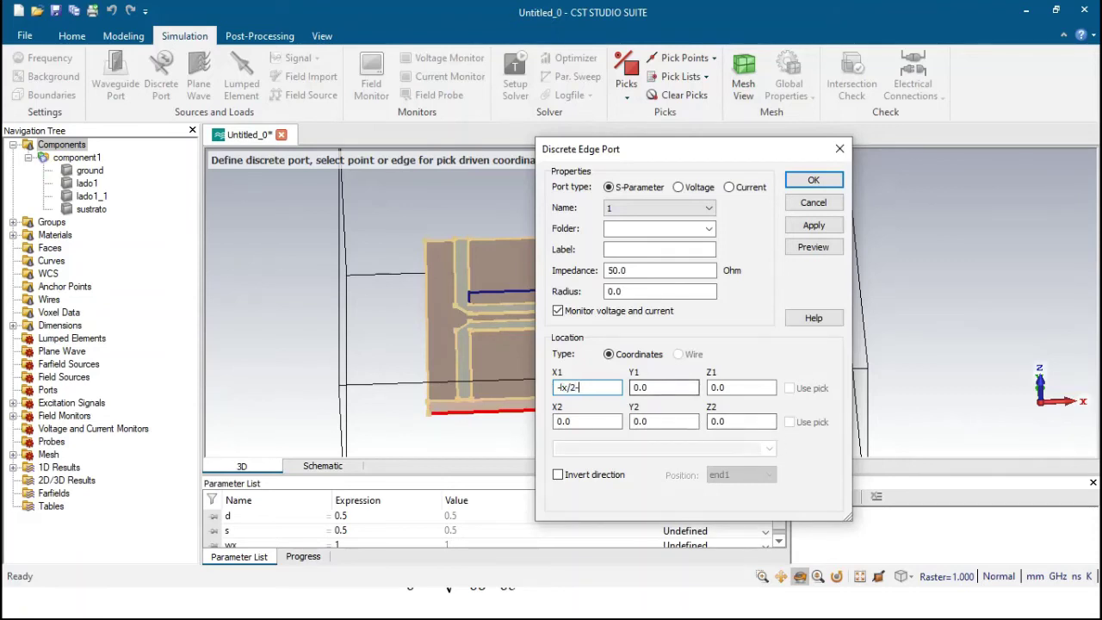
{"action": "type", "text": "w/2"}
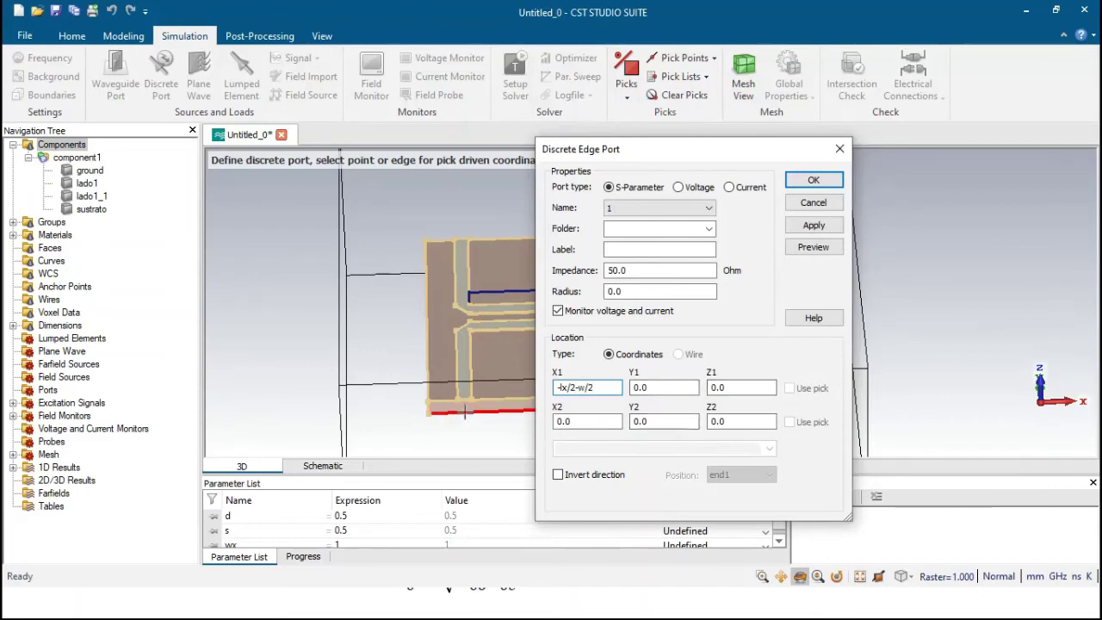
{"action": "left_click", "coordinate": [651, 387]}
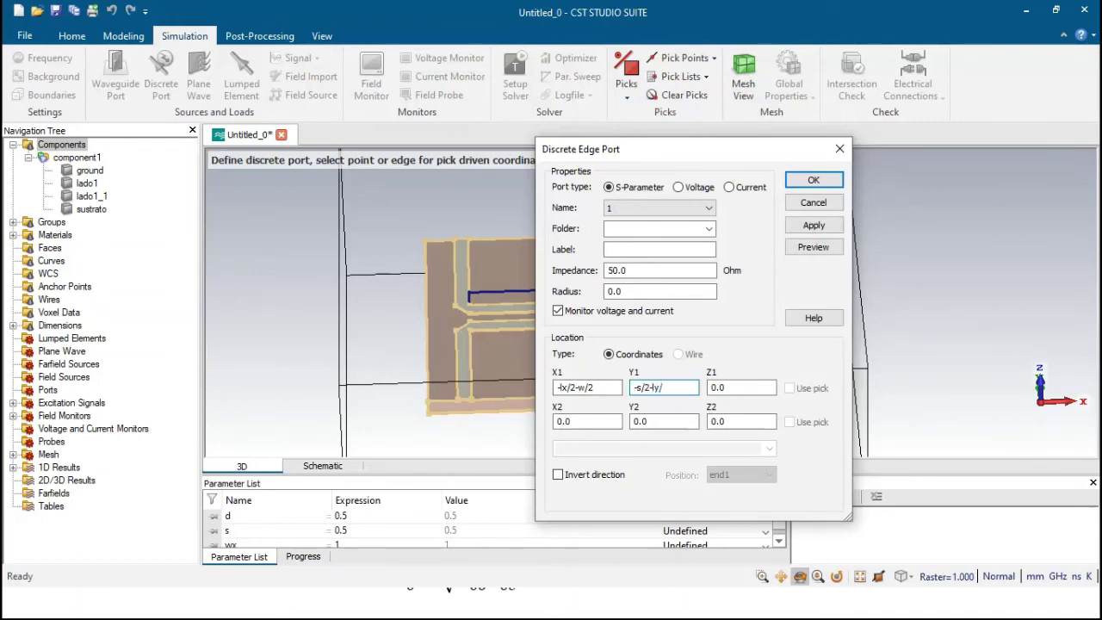
{"action": "left_click", "coordinate": [745, 387]}
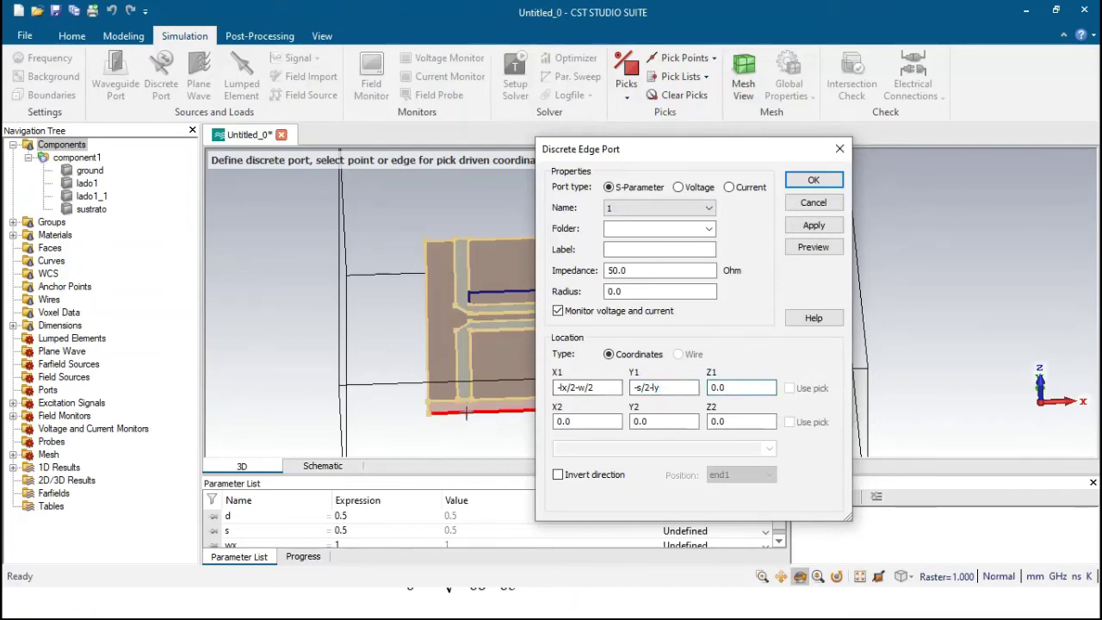
{"action": "double_click", "coordinate": [718, 388]}
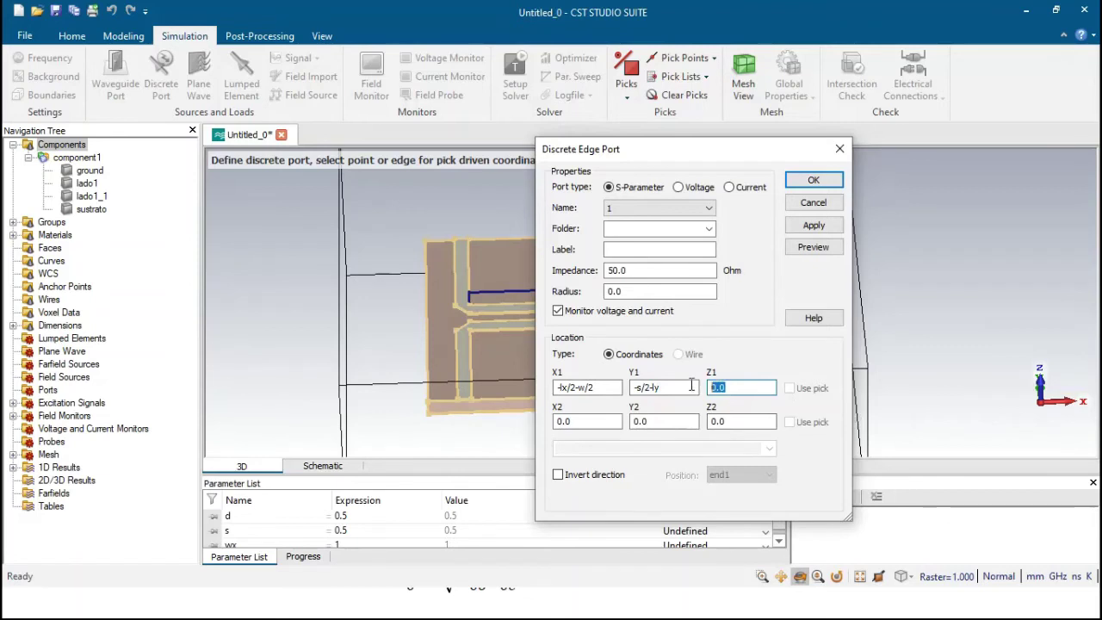
{"action": "type", "text": "-d-gr/2"}
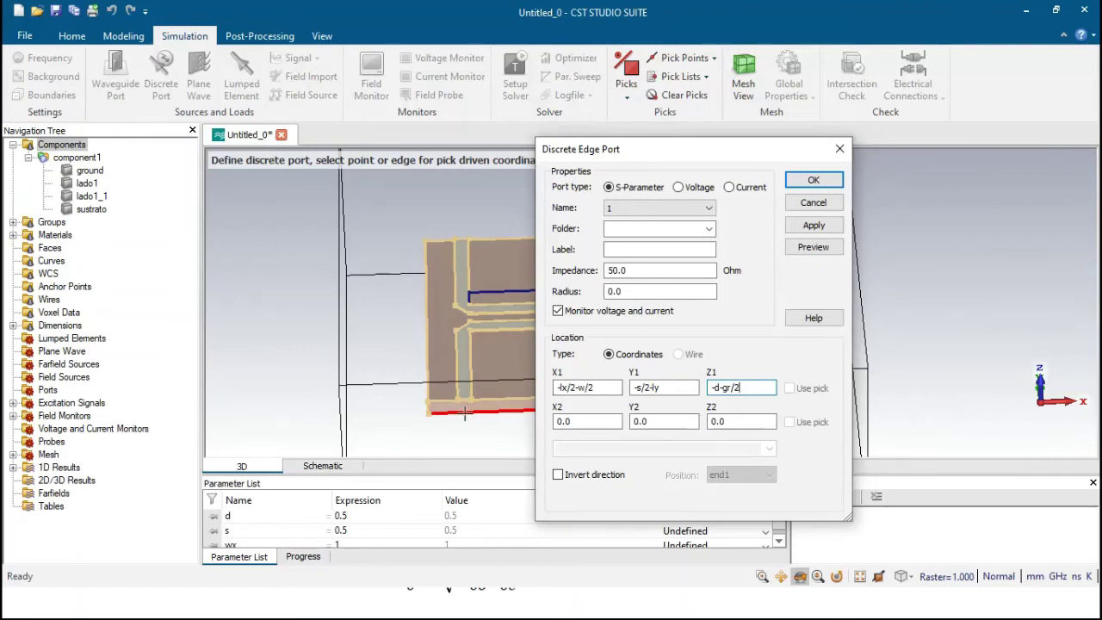
- Set the discrete port's second point to X2 -lx/2-w/2, Y2 -s/2-ly, Z2 gr/2, reusing the first point's X and Y expressions
{"action": "left_click", "coordinate": [586, 421]}
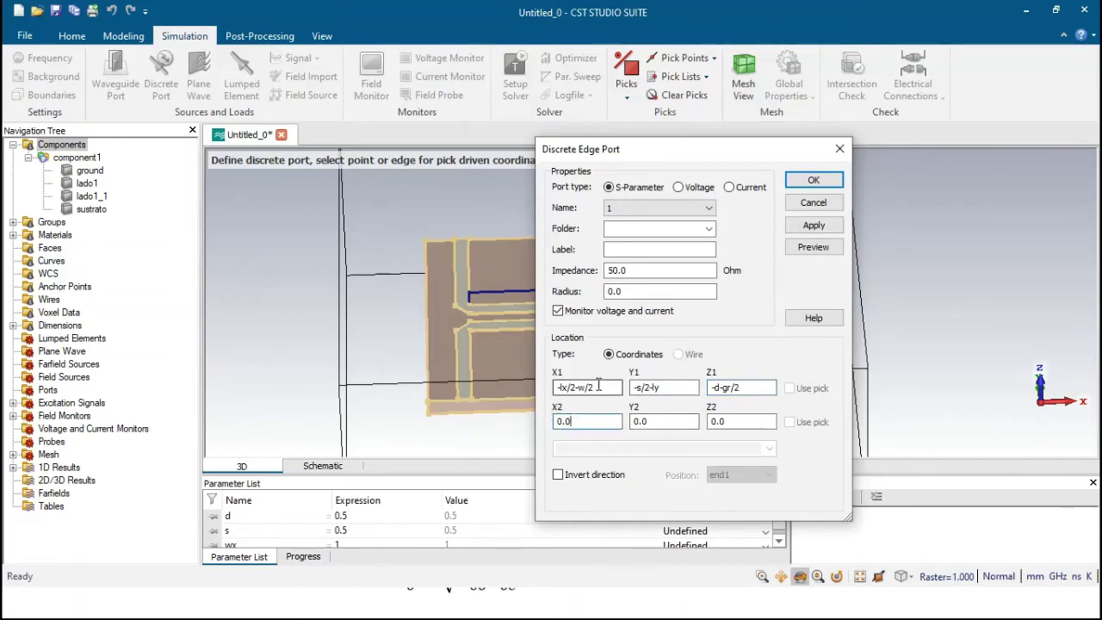
{"action": "left_click_drag", "start_coordinate": [601, 387], "coordinate": [558, 389]}
{"action": "key", "text": "ctrl+c"}
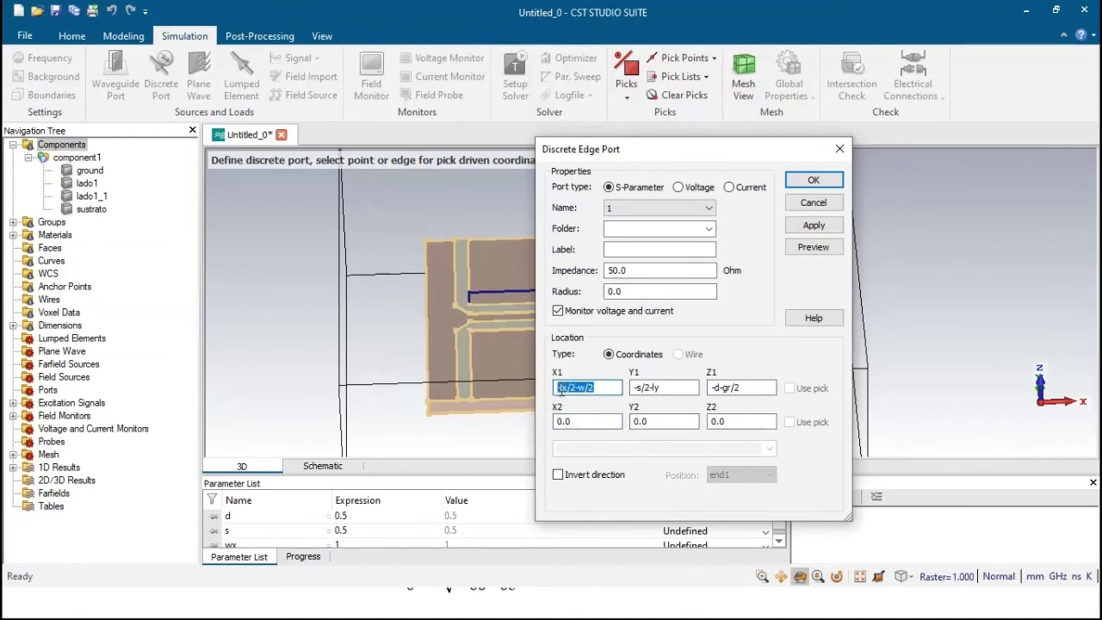
{"action": "left_click_drag", "start_coordinate": [594, 421], "coordinate": [547, 427]}
{"action": "key", "text": "ctrl+v"}
{"action": "left_click_drag", "start_coordinate": [694, 387], "coordinate": [627, 423]}
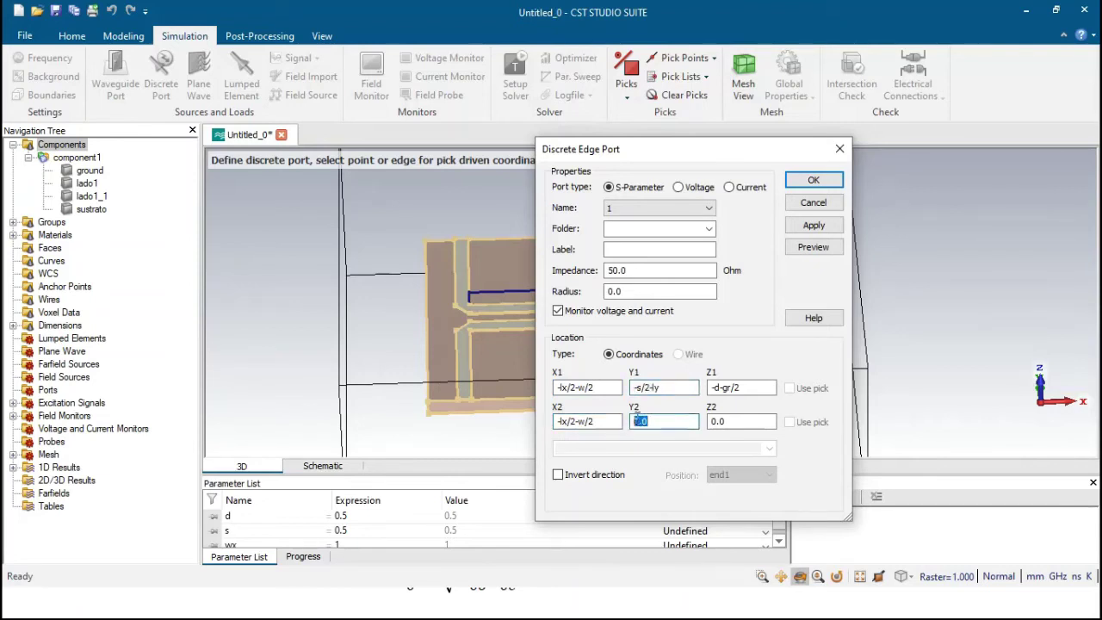
{"action": "type", "text": "-s/2-ly"}
{"action": "left_click_drag", "start_coordinate": [740, 428], "coordinate": [704, 421]}
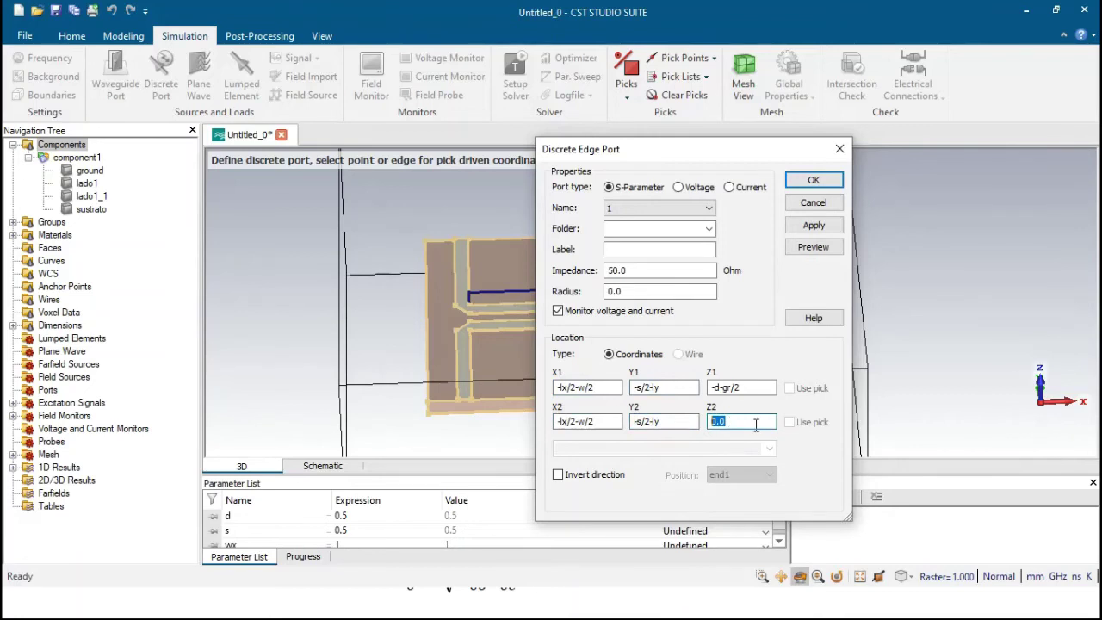
{"action": "type", "text": "gr/2"}
- Preview discrete port 1 between the ground and the end of strip lado1, and create it with its direction not inverted
{"action": "left_click", "coordinate": [813, 247]}
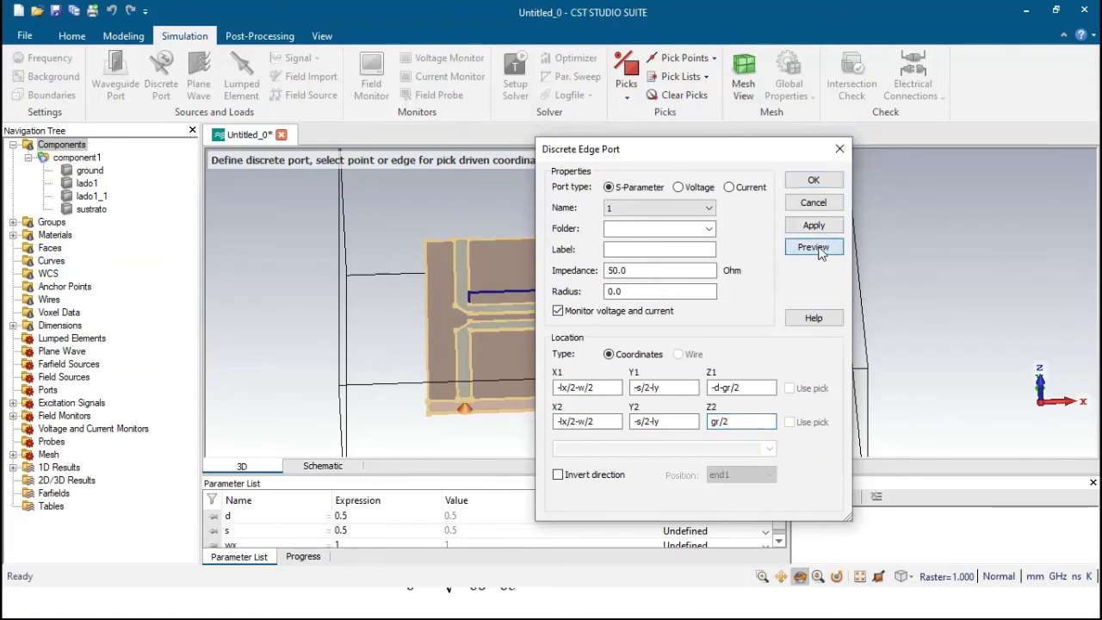
{"action": "scroll", "coordinate": [441, 405], "scroll_direction": "up", "scroll_amount": 3}
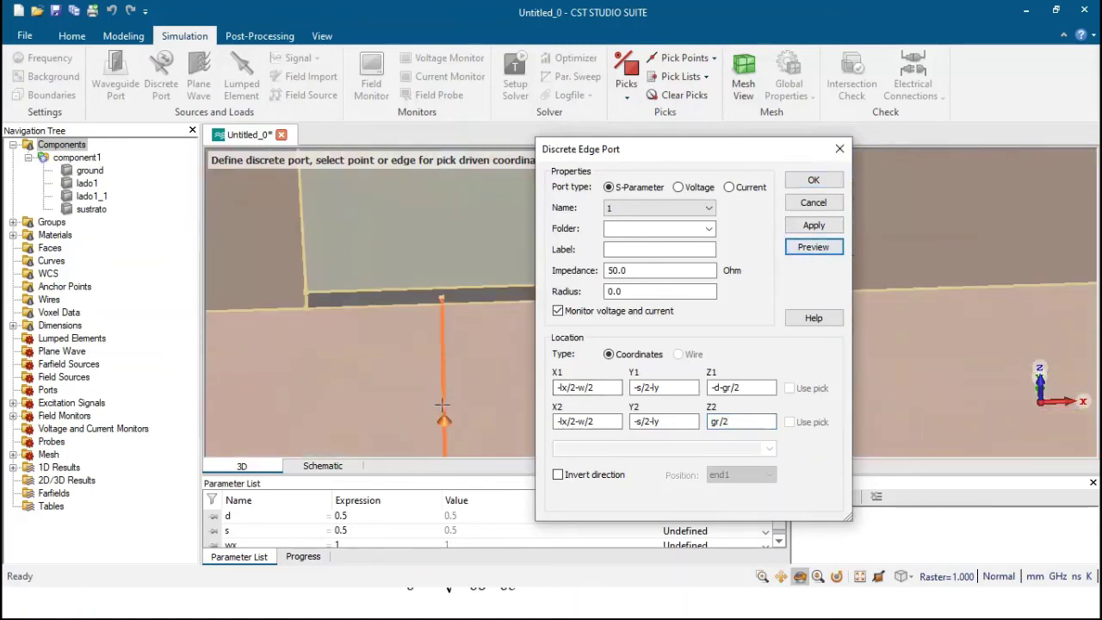
{"action": "scroll", "coordinate": [443, 345], "scroll_direction": "down", "scroll_amount": 4}
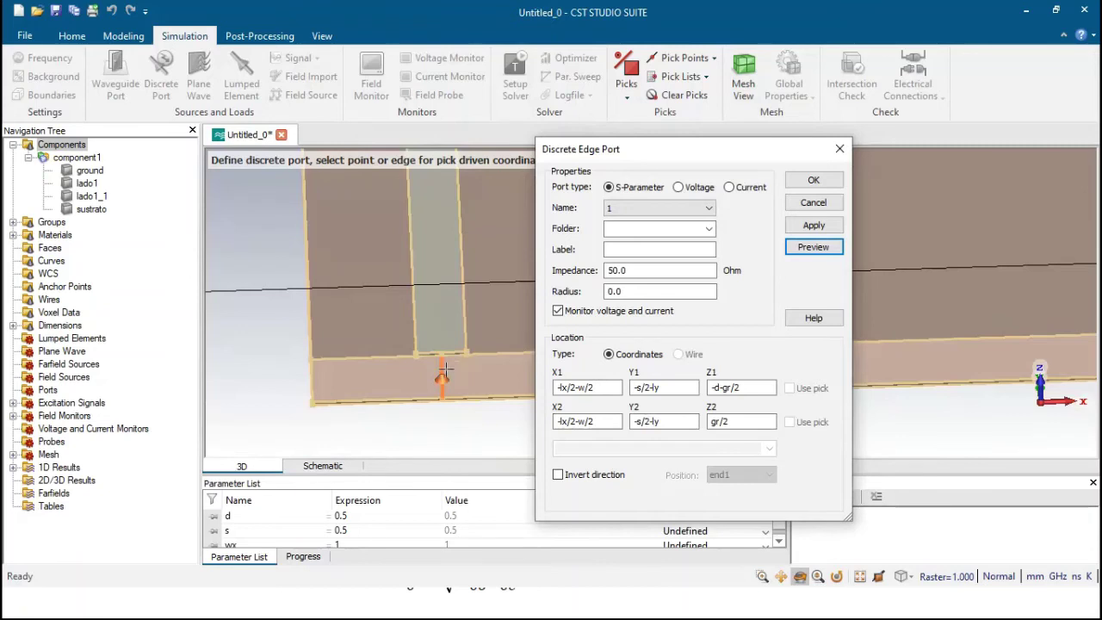
{"action": "left_click", "coordinate": [558, 475]}
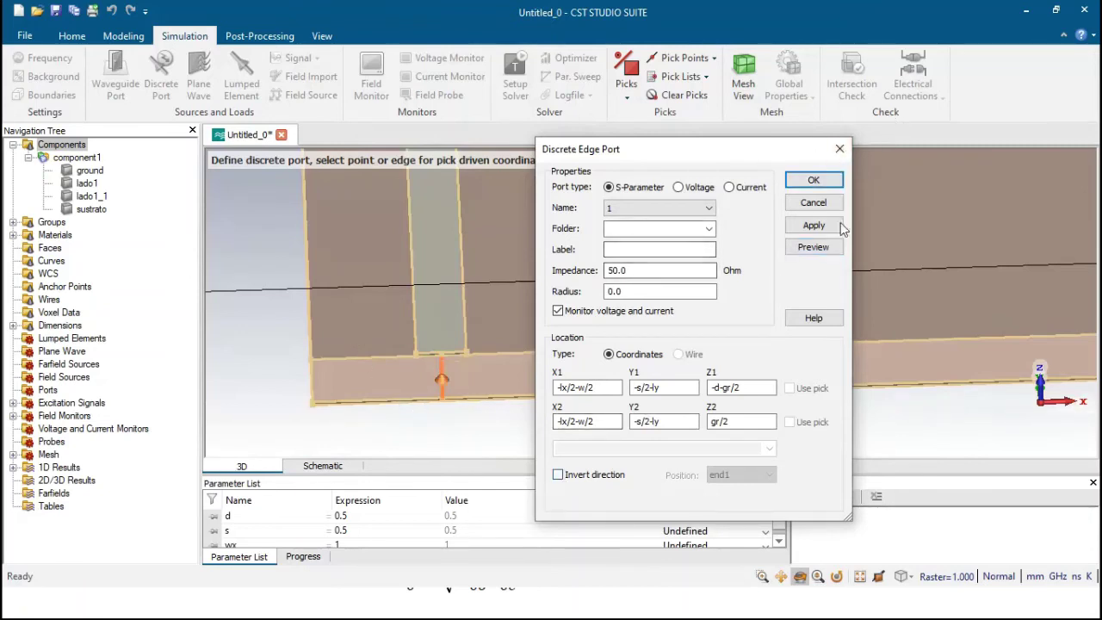
{"action": "left_click", "coordinate": [813, 182]}
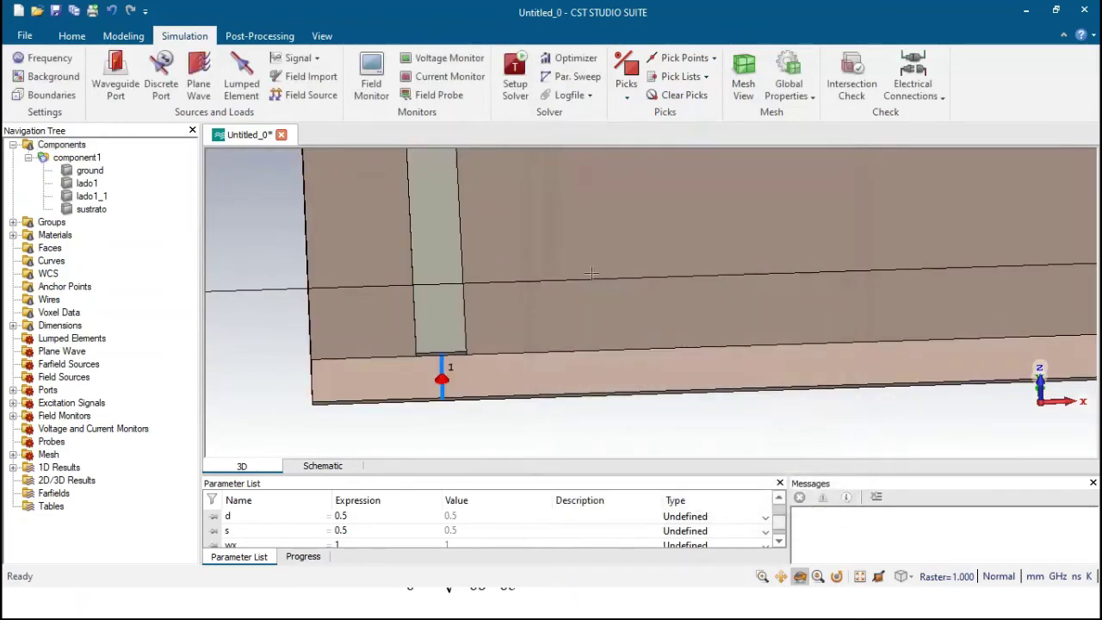
{"action": "scroll", "coordinate": [319, 369], "scroll_direction": "up", "scroll_amount": 2}
{"action": "scroll", "coordinate": [425, 384], "scroll_direction": "down", "scroll_amount": 5}
{"action": "scroll", "coordinate": [447, 392], "scroll_direction": "up", "scroll_amount": 5}
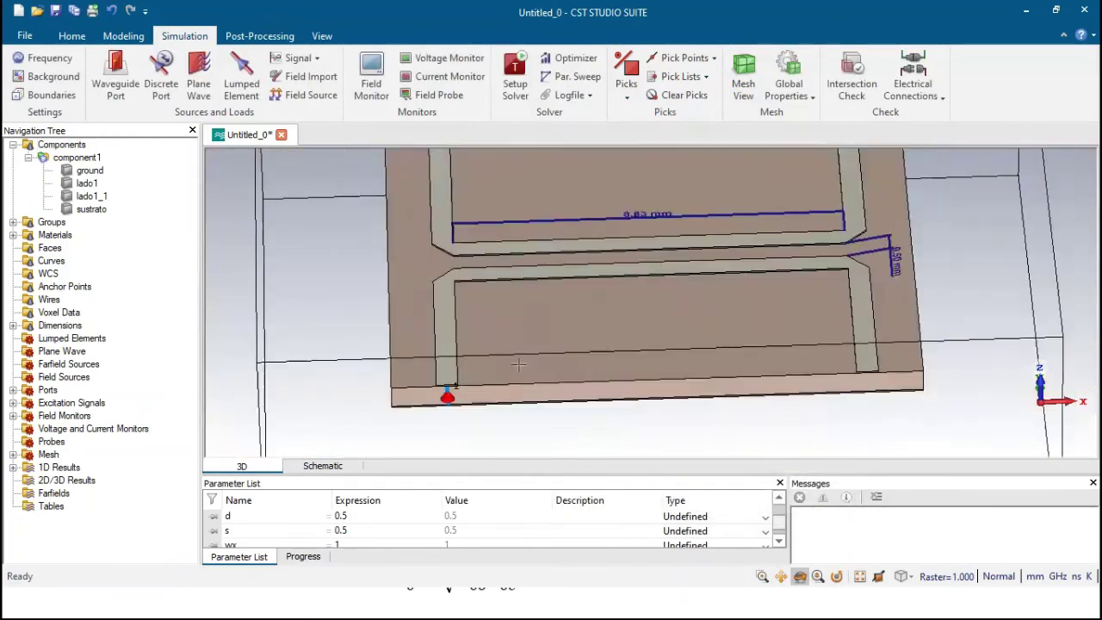
{"action": "scroll", "coordinate": [496, 396], "scroll_direction": "down", "scroll_amount": 1}
{"action": "scroll", "coordinate": [424, 403], "scroll_direction": "down", "scroll_amount": 3}
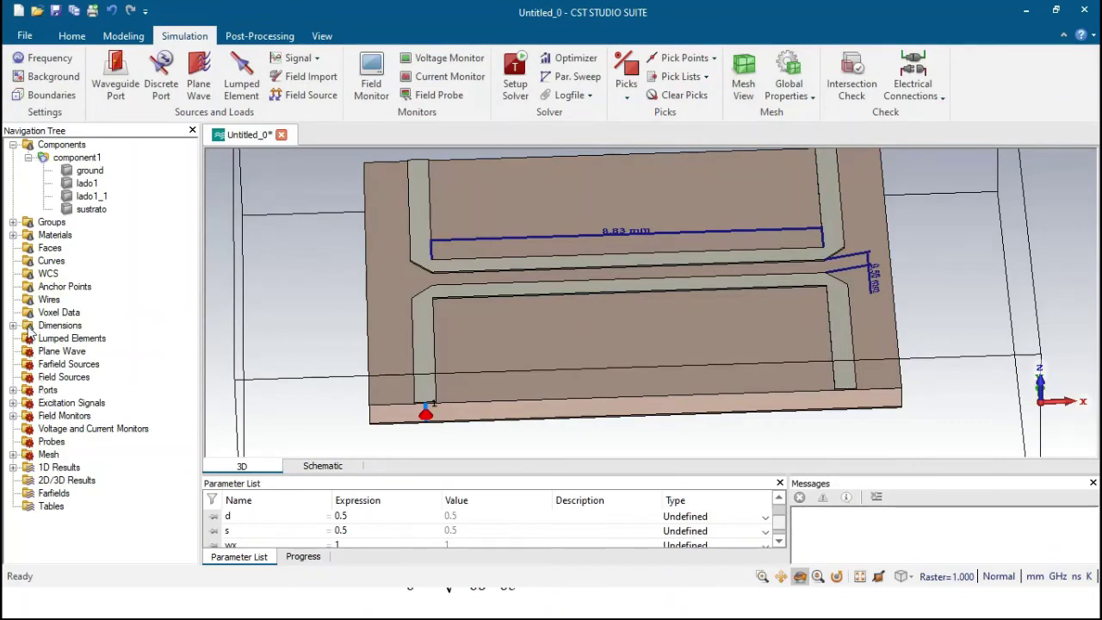
- Try to mirror discrete port1 with mirror plane normal X 1 through the origin, without keeping a copy, previewing it before applying
{"action": "left_click", "coordinate": [13, 390]}
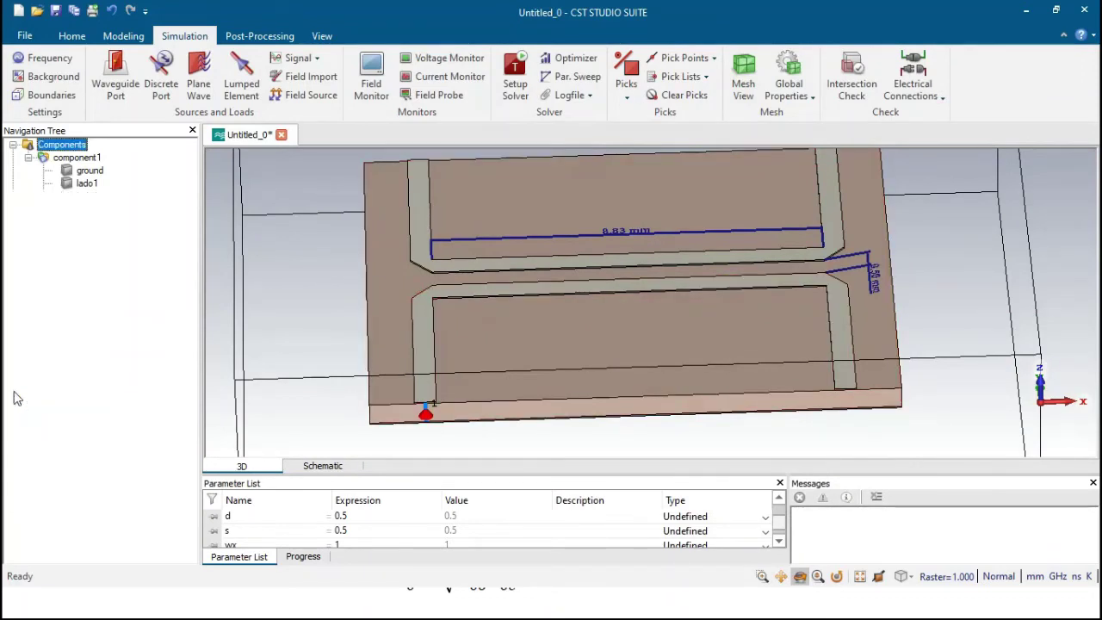
{"action": "left_click", "coordinate": [69, 403]}
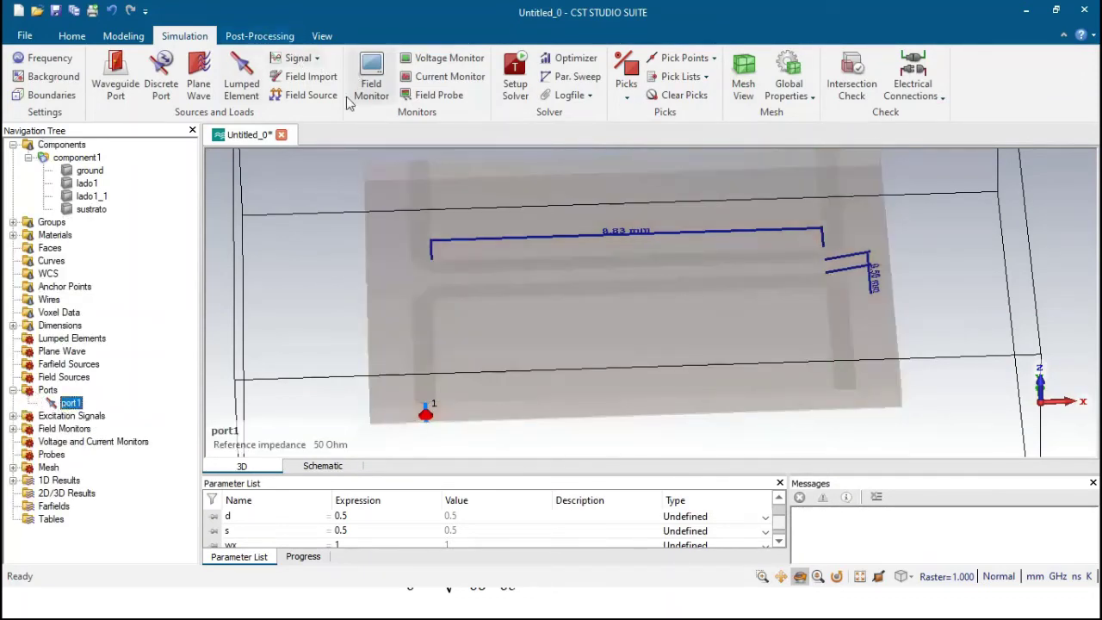
{"action": "left_click", "coordinate": [133, 39]}
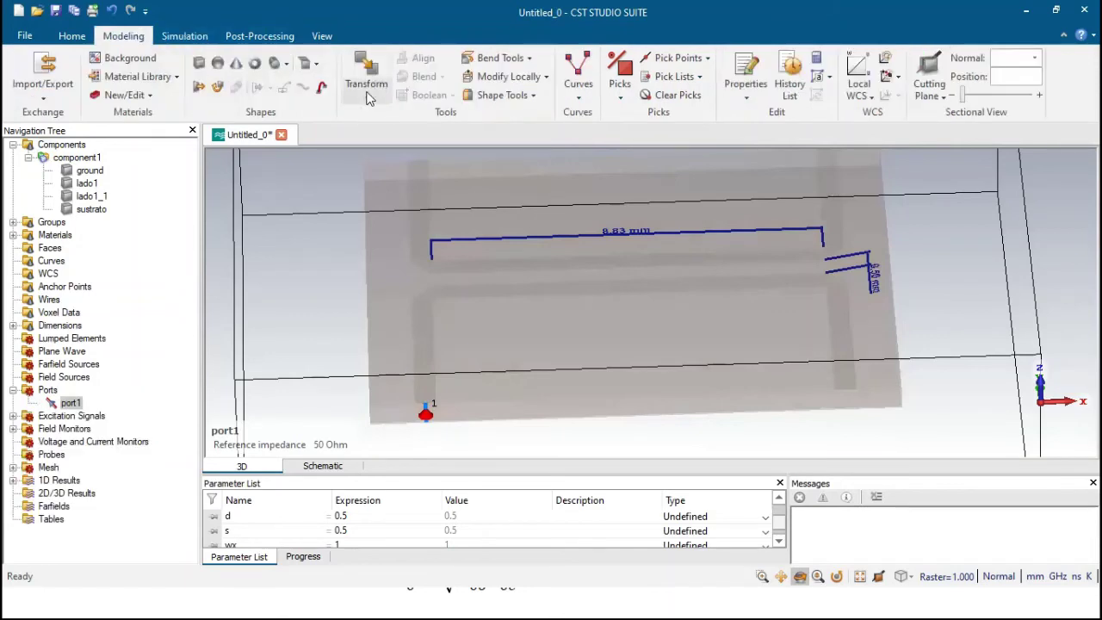
{"action": "left_click", "coordinate": [371, 96]}
{"action": "left_click", "coordinate": [388, 184]}
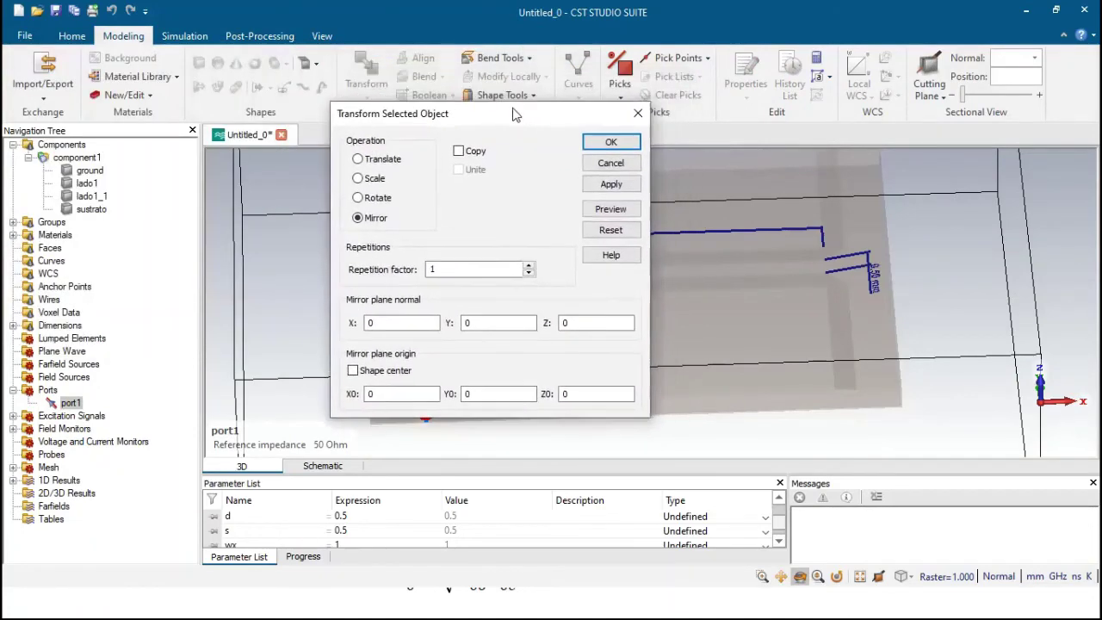
{"action": "left_click_drag", "start_coordinate": [471, 114], "coordinate": [442, 96]}
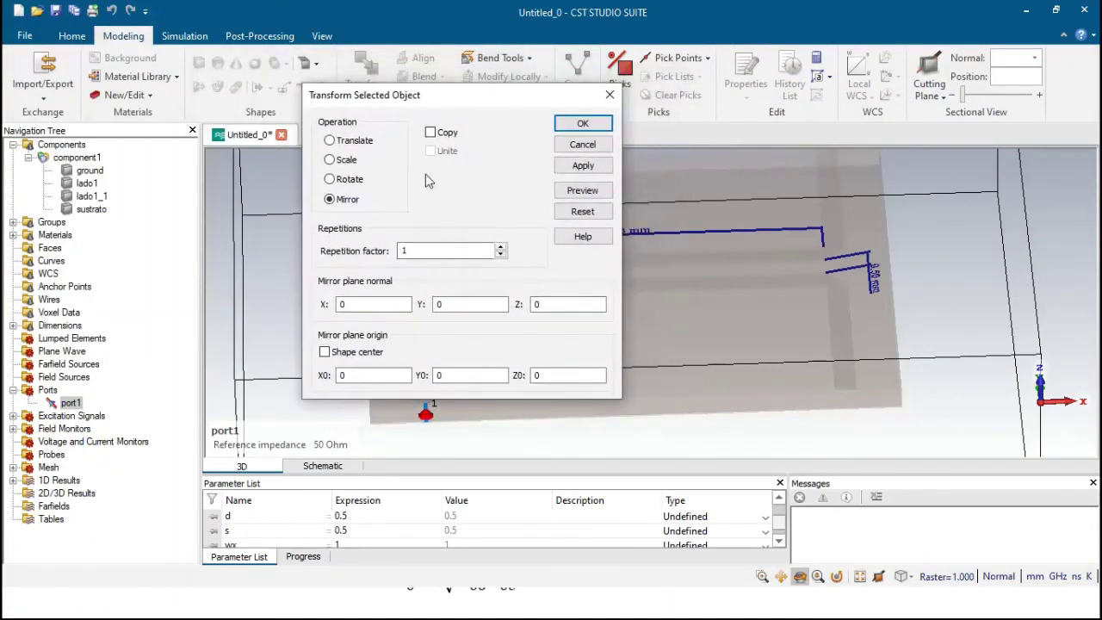
{"action": "left_click", "coordinate": [358, 307]}
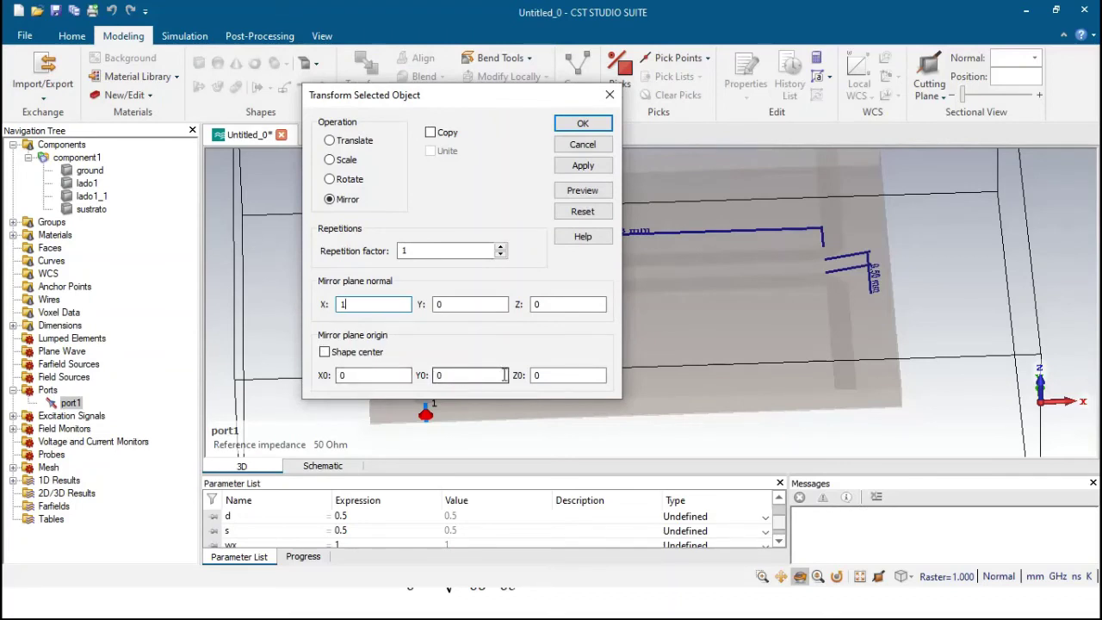
{"action": "left_click", "coordinate": [594, 193]}
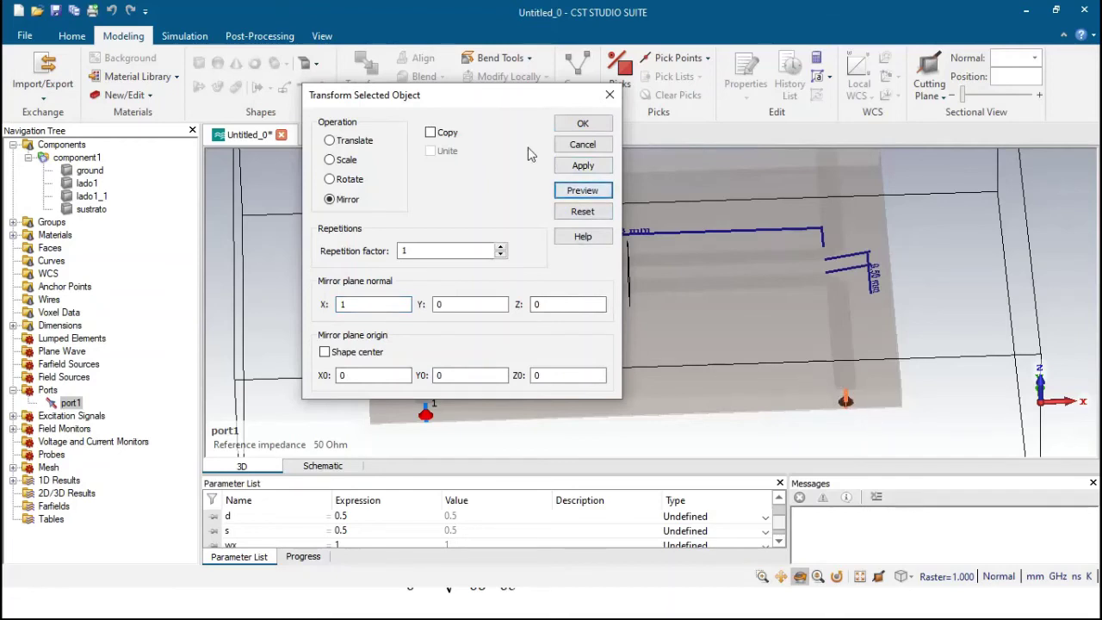
{"action": "left_click", "coordinate": [583, 125]}
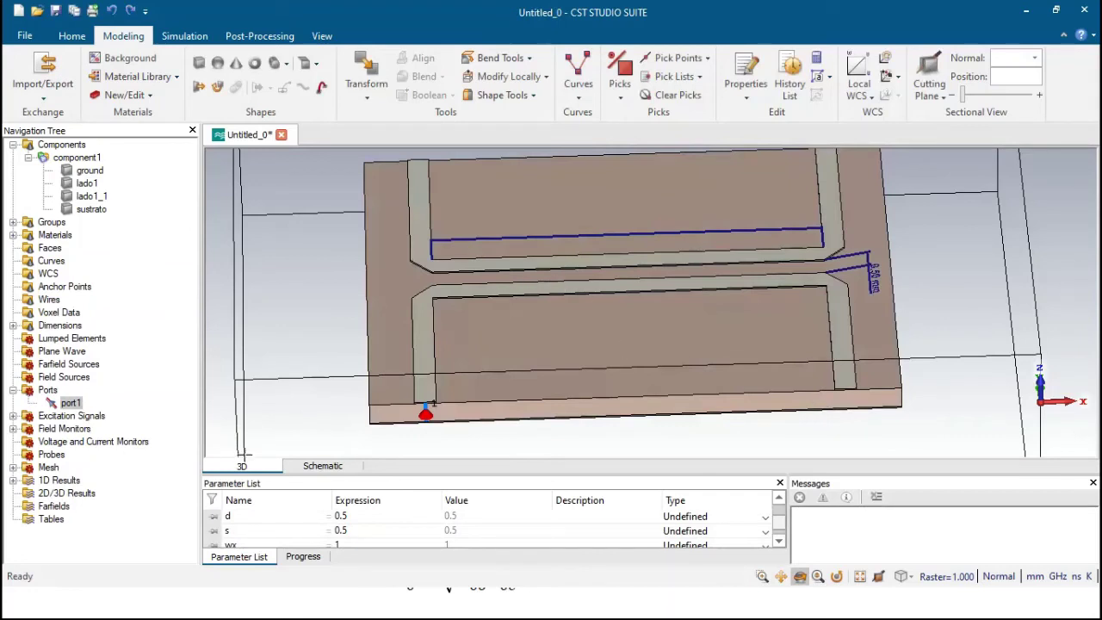
- Mirror a copy of port1 to the other end of strip lado1, with mirror plane normal X 1 through the origin, after previewing it
{"action": "left_click", "coordinate": [363, 102]}
{"action": "left_click", "coordinate": [384, 190]}
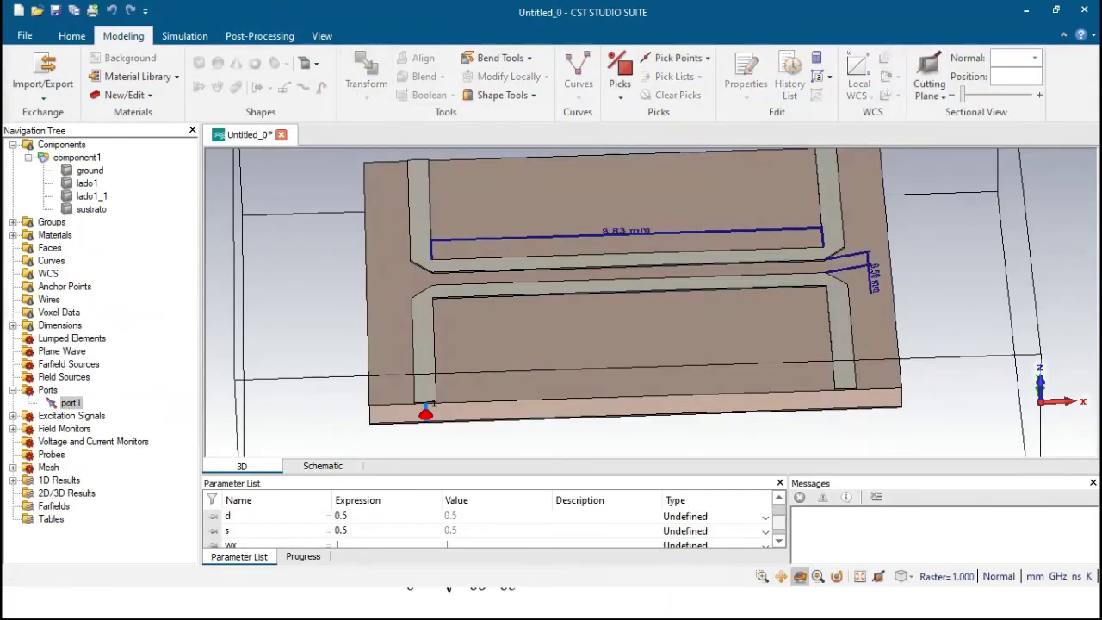
{"action": "left_click", "coordinate": [619, 128]}
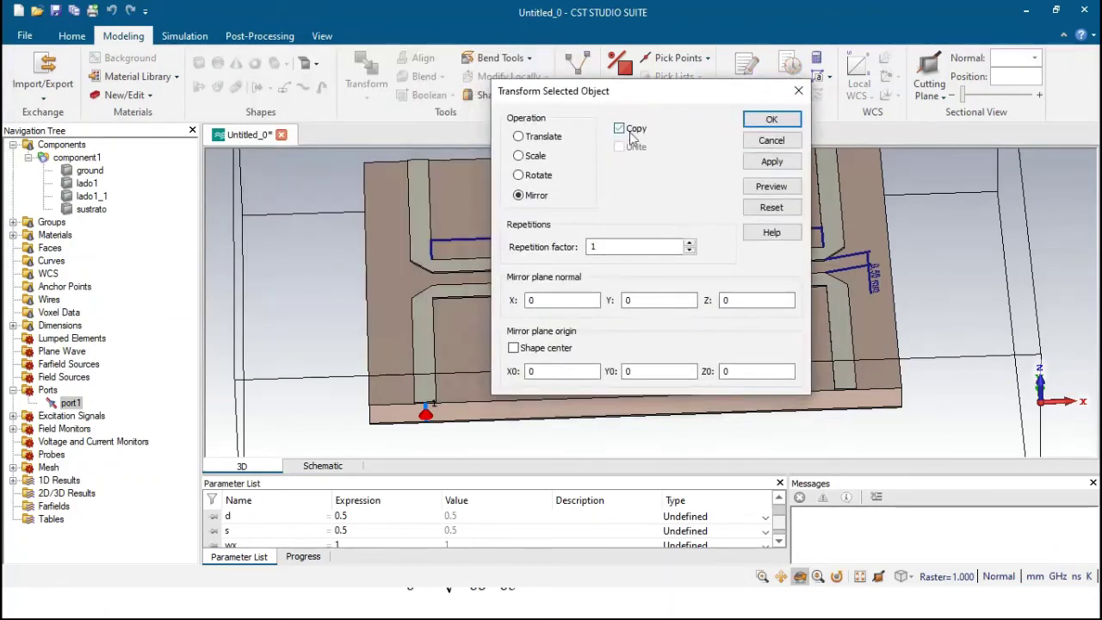
{"action": "left_click_drag", "start_coordinate": [551, 299], "coordinate": [516, 299]}
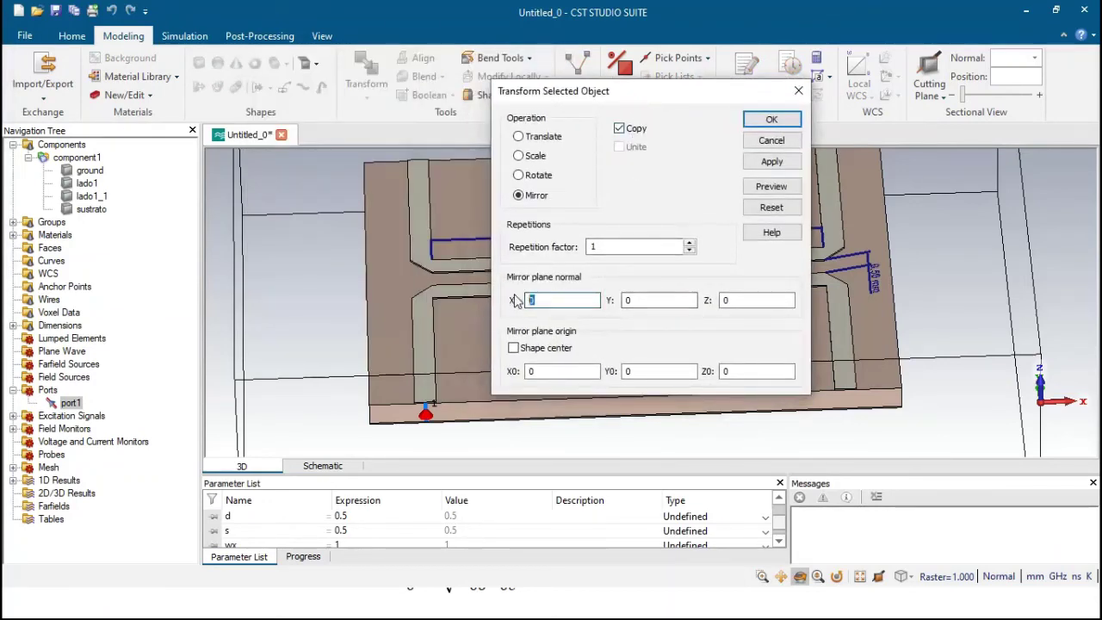
{"action": "type", "text": "1"}
{"action": "left_click", "coordinate": [778, 187]}
{"action": "scroll", "coordinate": [862, 430], "scroll_direction": "up", "scroll_amount": 2}
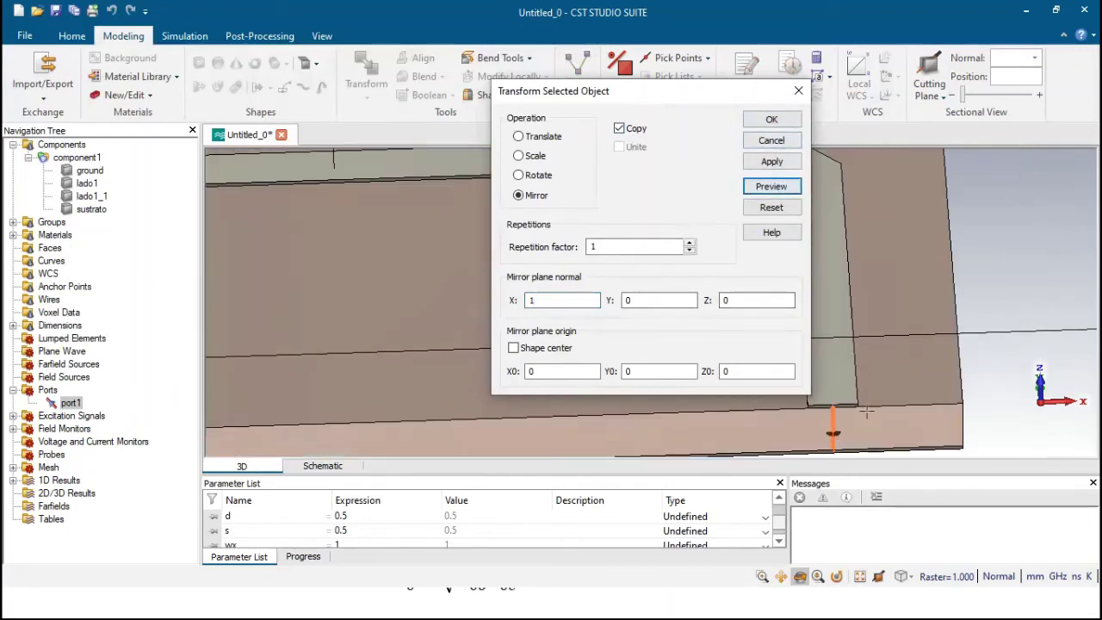
{"action": "scroll", "coordinate": [862, 430], "scroll_direction": "down", "scroll_amount": 3}
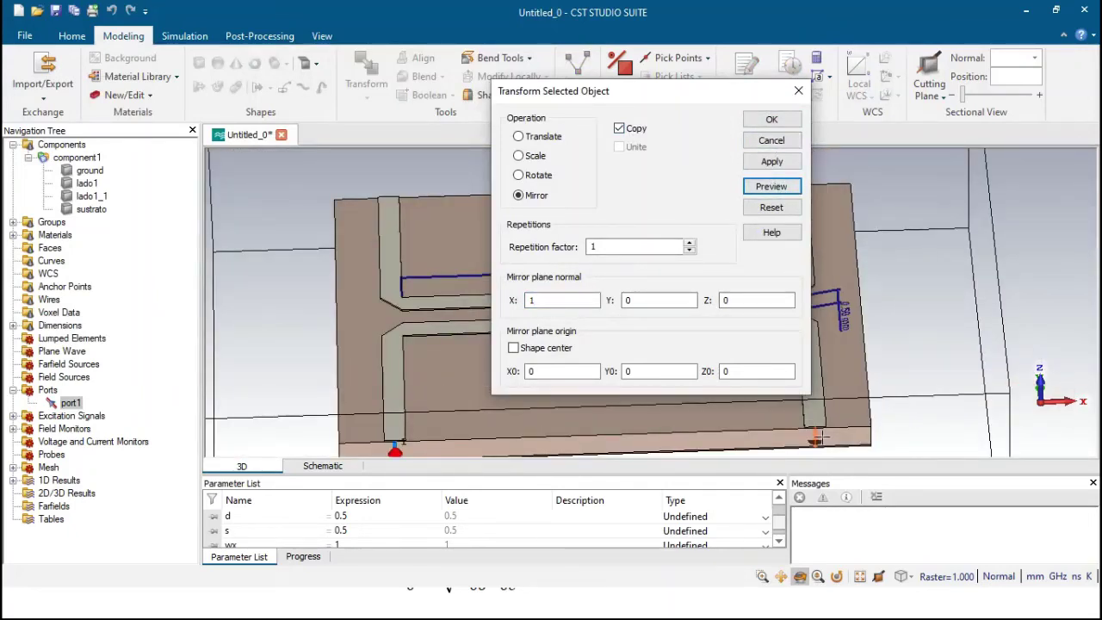
{"action": "left_click_drag", "start_coordinate": [602, 91], "coordinate": [528, 50]}
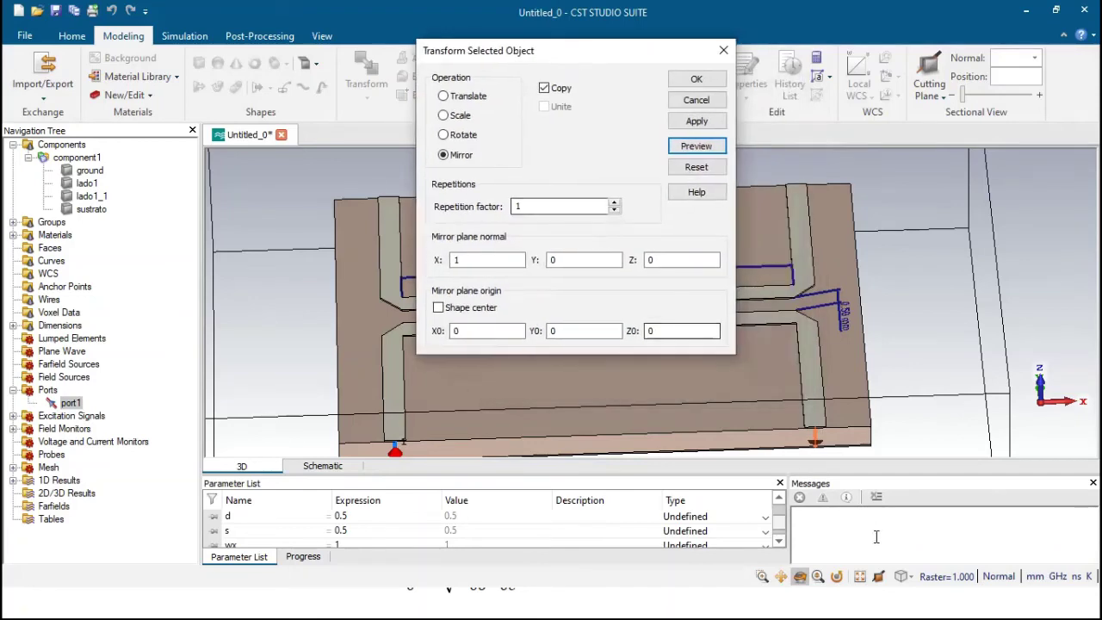
{"action": "scroll", "coordinate": [805, 432], "scroll_direction": "up", "scroll_amount": 2}
{"action": "scroll", "coordinate": [807, 436], "scroll_direction": "up", "scroll_amount": 2}
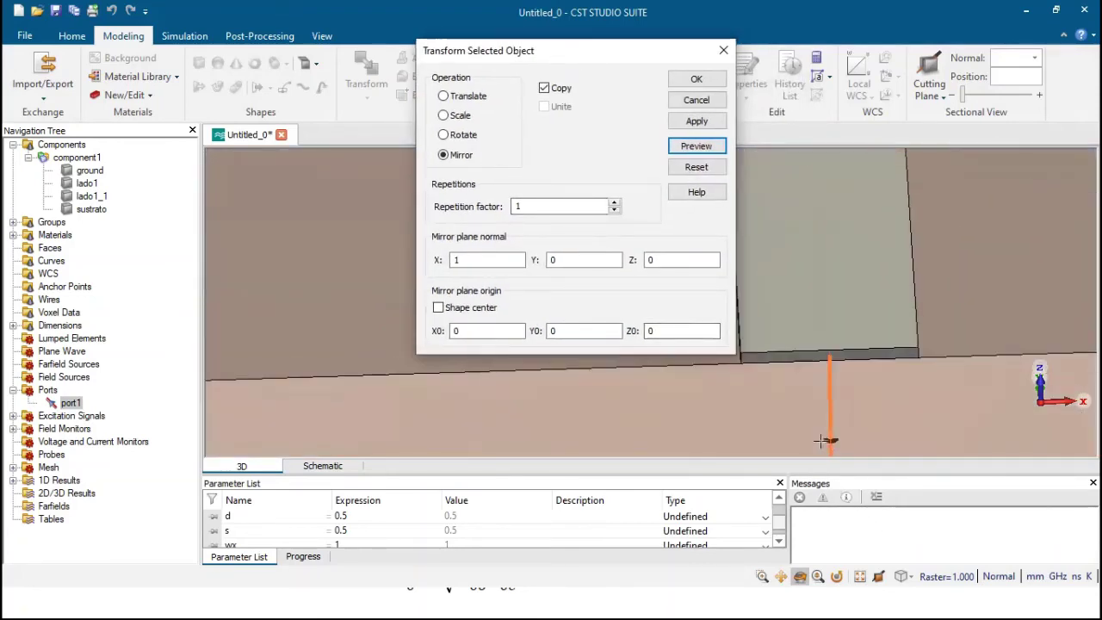
{"action": "scroll", "coordinate": [822, 439], "scroll_direction": "down", "scroll_amount": 2}
{"action": "left_click", "coordinate": [694, 79]}
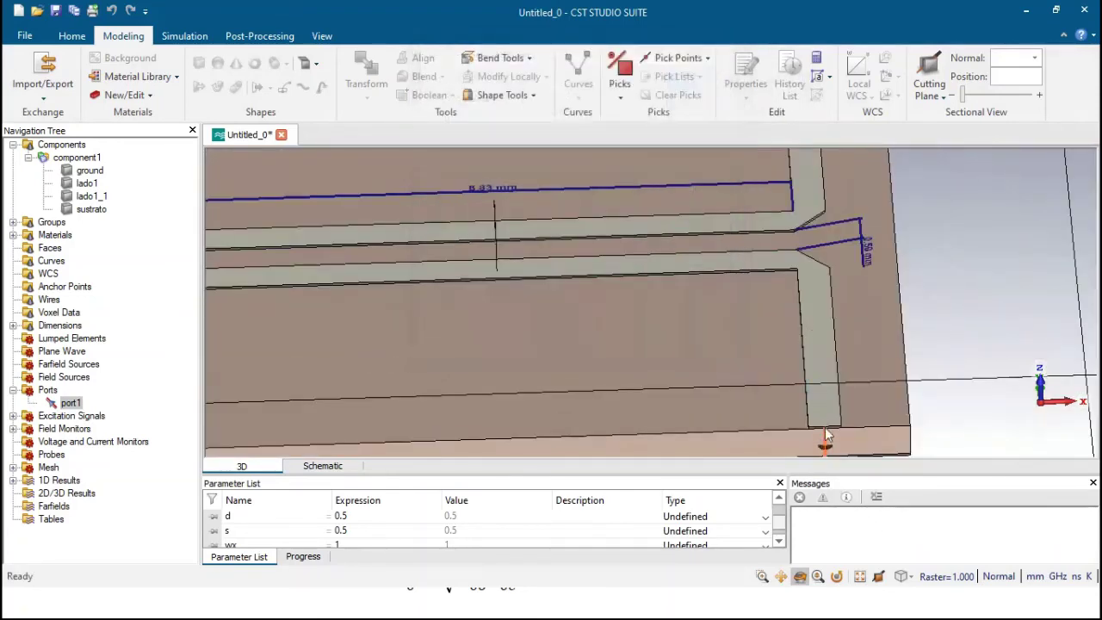
- Mirror a copy of port2 onto the facing end of strip lado1_1, with mirror plane normal Y 1 through the origin, after previewing it
{"action": "scroll", "coordinate": [824, 438], "scroll_direction": "down", "scroll_amount": 3}
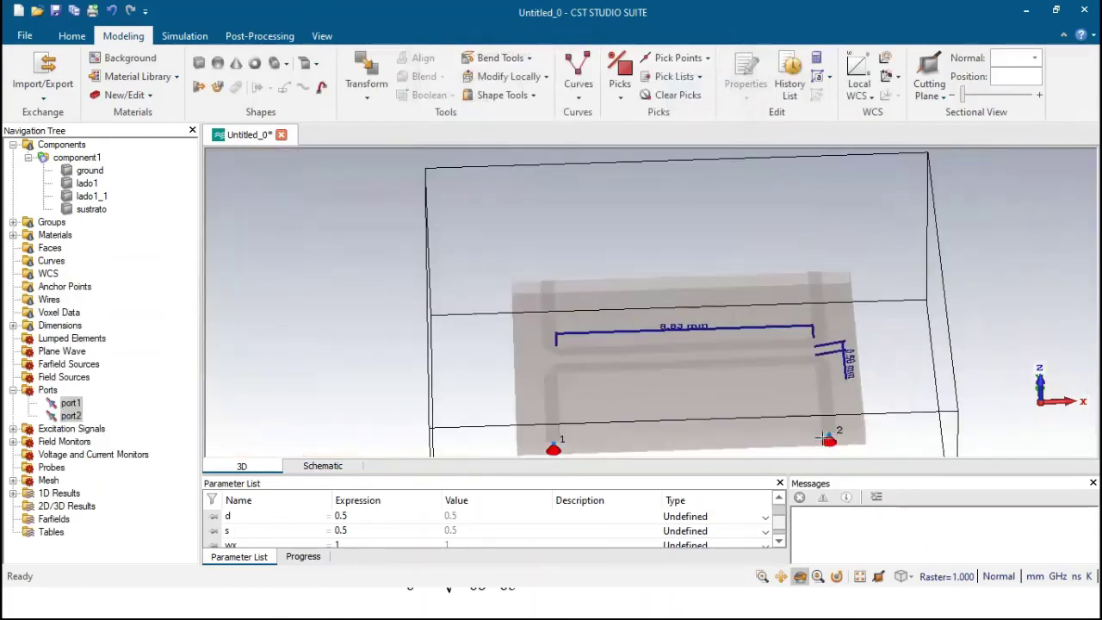
{"action": "scroll", "coordinate": [824, 439], "scroll_direction": "up", "scroll_amount": 2}
{"action": "scroll", "coordinate": [764, 408], "scroll_direction": "down", "scroll_amount": 2}
{"action": "left_click_drag", "start_coordinate": [653, 347], "coordinate": [856, 468]}
{"action": "left_click_drag", "start_coordinate": [779, 405], "coordinate": [814, 426]}
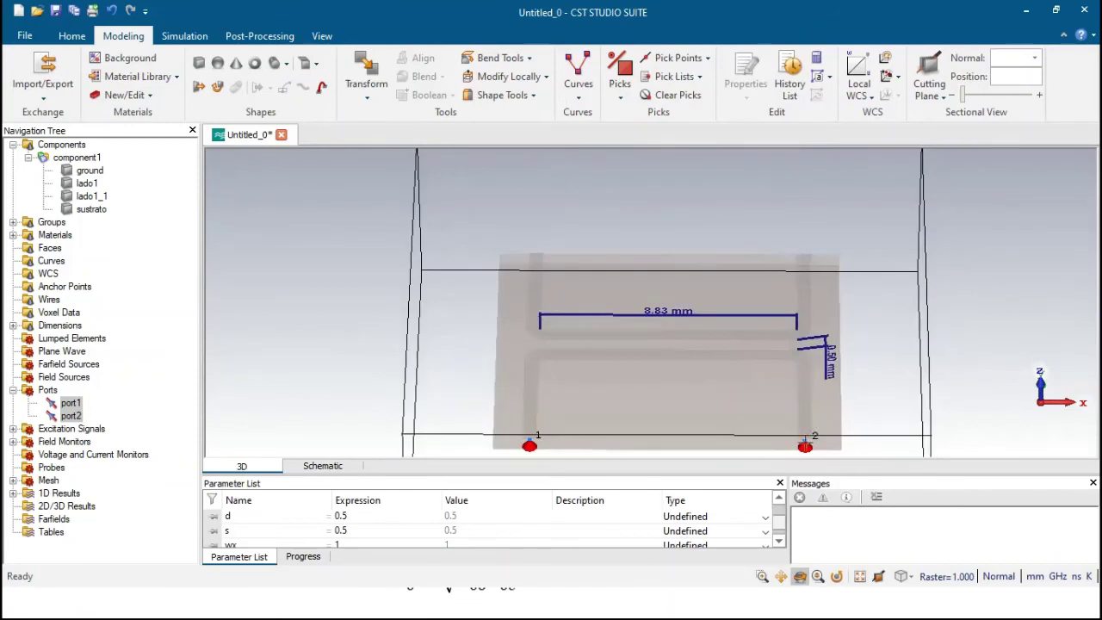
{"action": "left_click", "coordinate": [71, 416]}
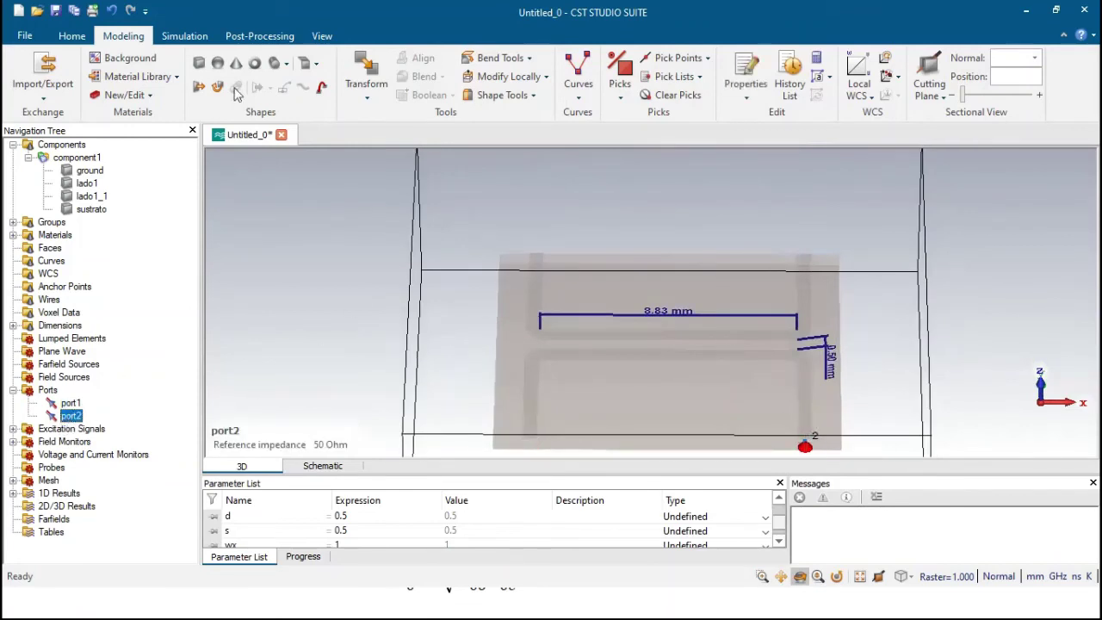
{"action": "left_click", "coordinate": [371, 92]}
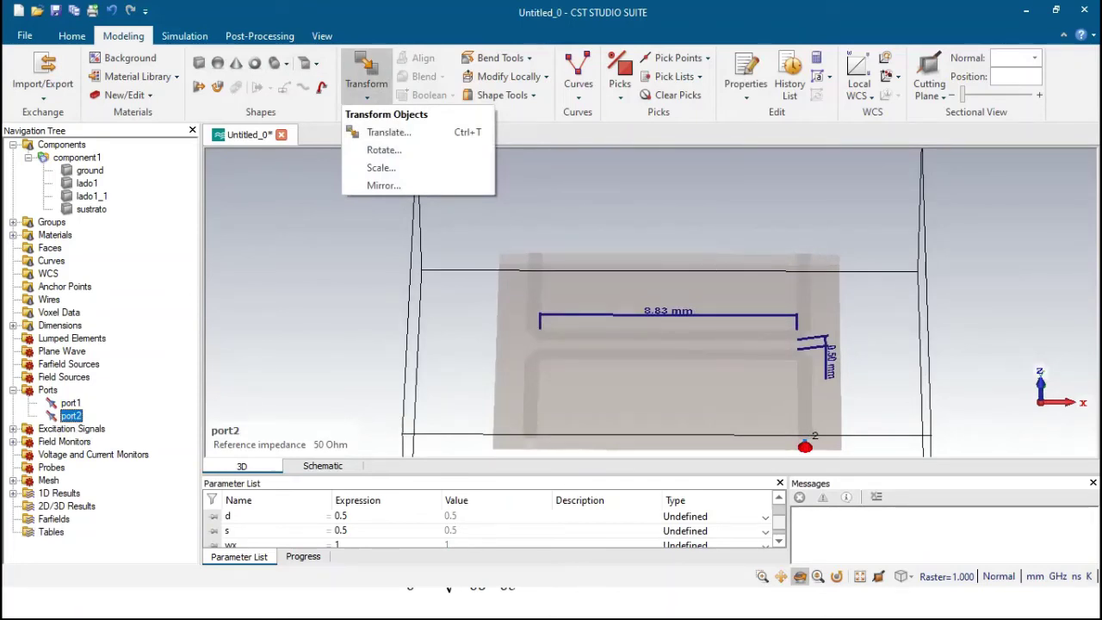
{"action": "left_click", "coordinate": [388, 132]}
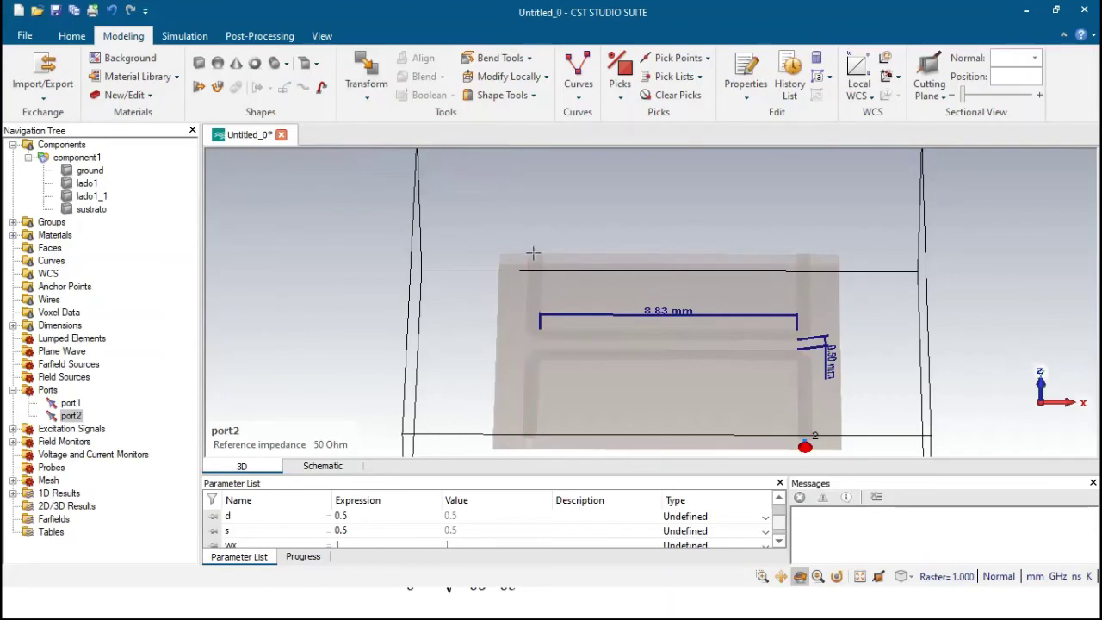
{"action": "scroll", "coordinate": [786, 308], "scroll_direction": "up", "scroll_amount": 2}
{"action": "scroll", "coordinate": [782, 310], "scroll_direction": "down", "scroll_amount": 3}
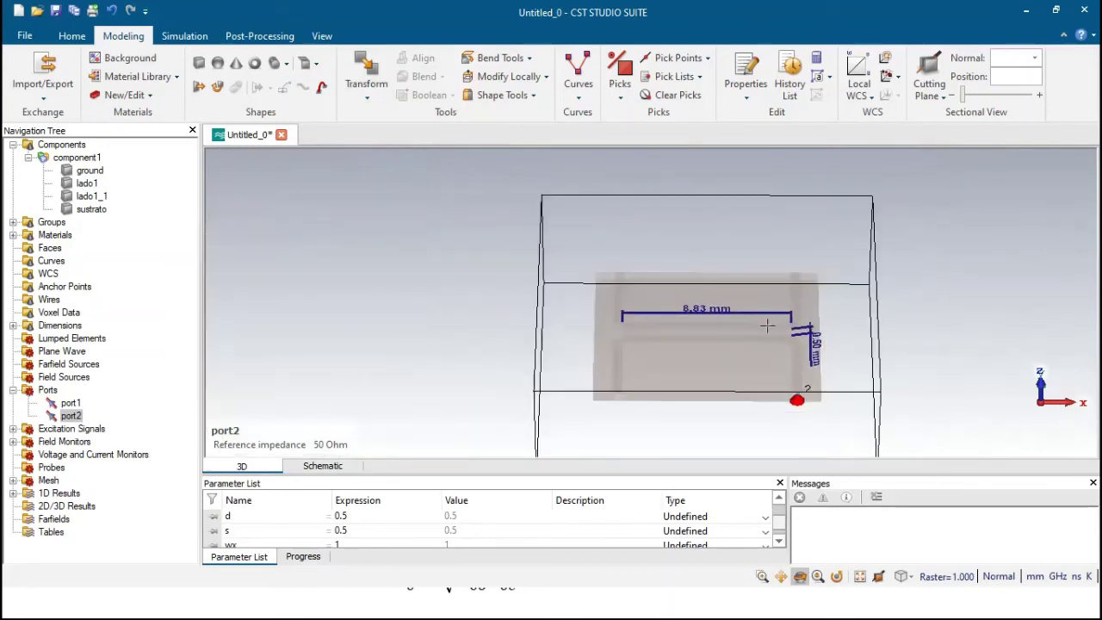
{"action": "scroll", "coordinate": [767, 325], "scroll_direction": "up", "scroll_amount": 1}
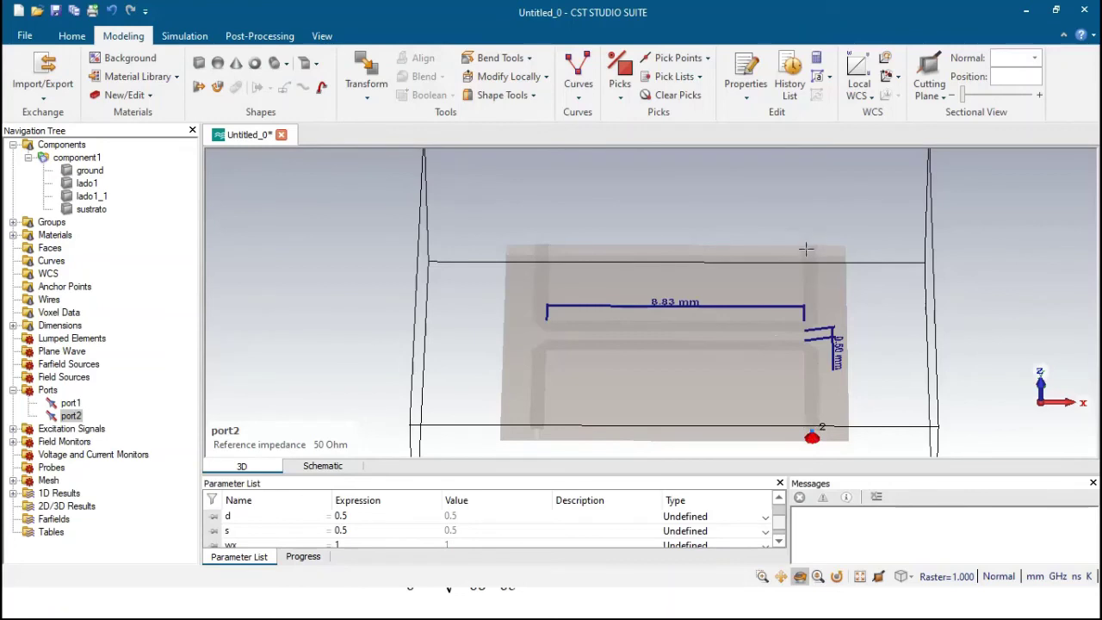
{"action": "left_click_drag", "start_coordinate": [805, 248], "coordinate": [794, 266]}
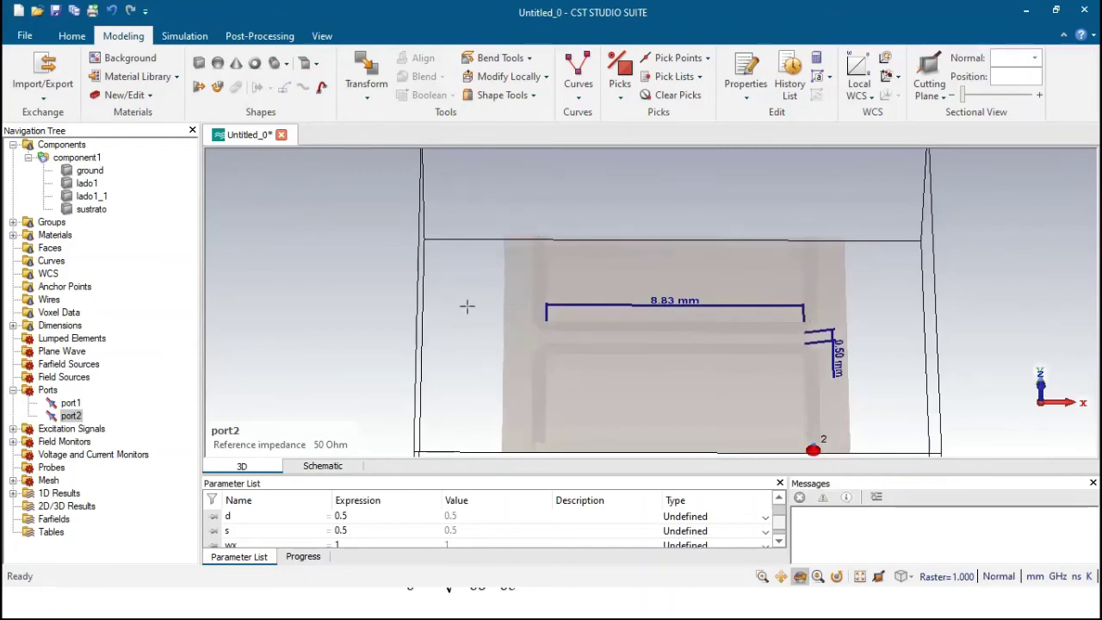
{"action": "left_click", "coordinate": [367, 86]}
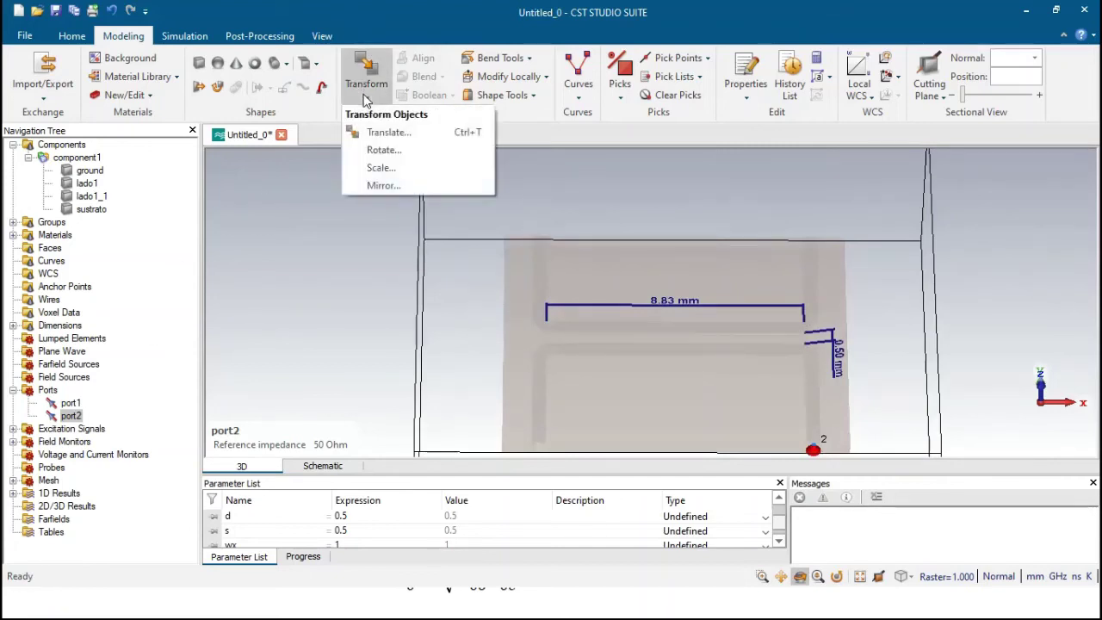
{"action": "left_click", "coordinate": [385, 187]}
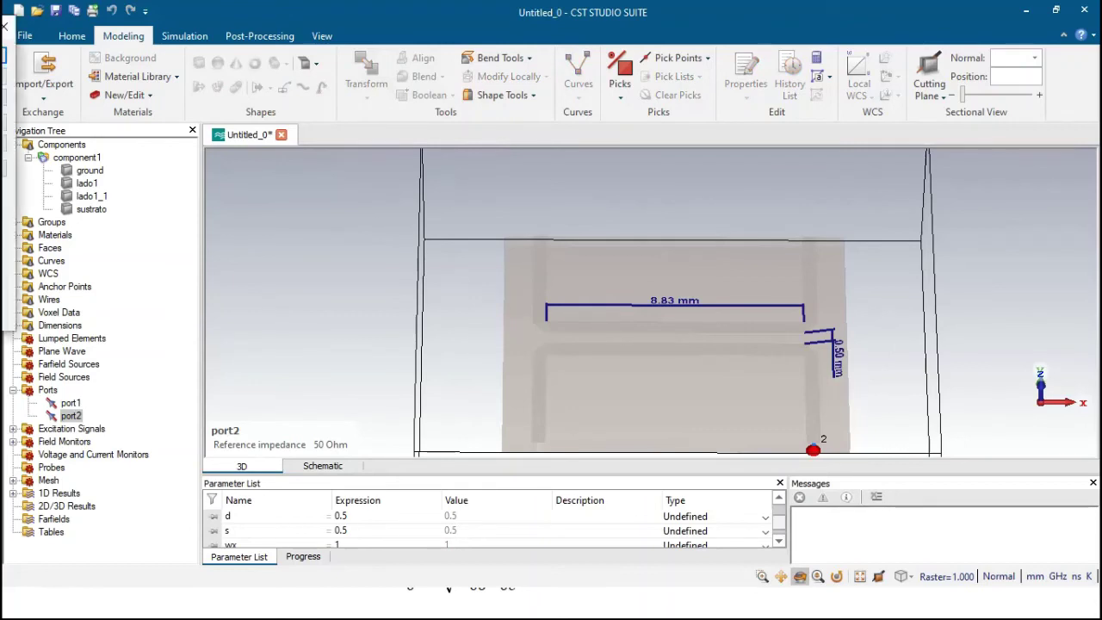
{"action": "left_click", "coordinate": [488, 172]}
{"action": "double_click", "coordinate": [496, 344]}
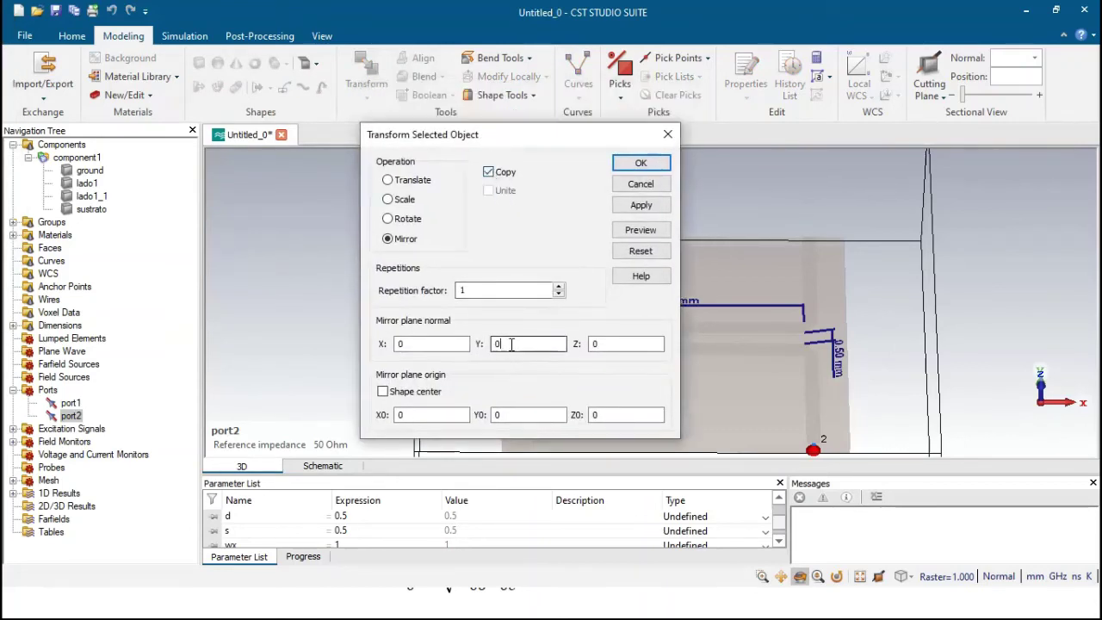
{"action": "type", "text": "1"}
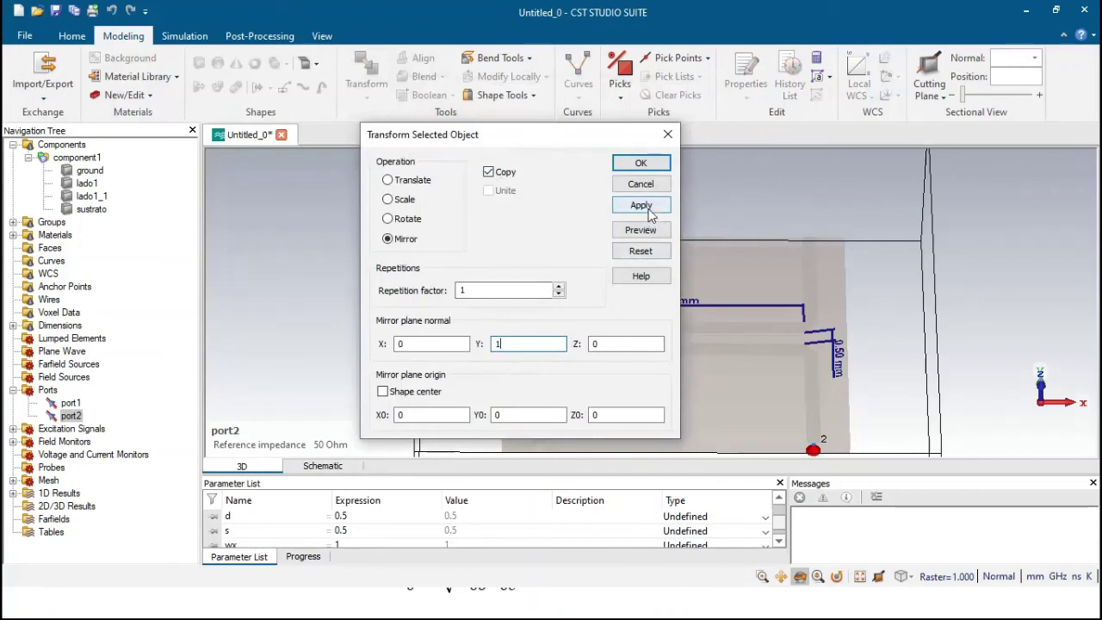
{"action": "left_click", "coordinate": [646, 230]}
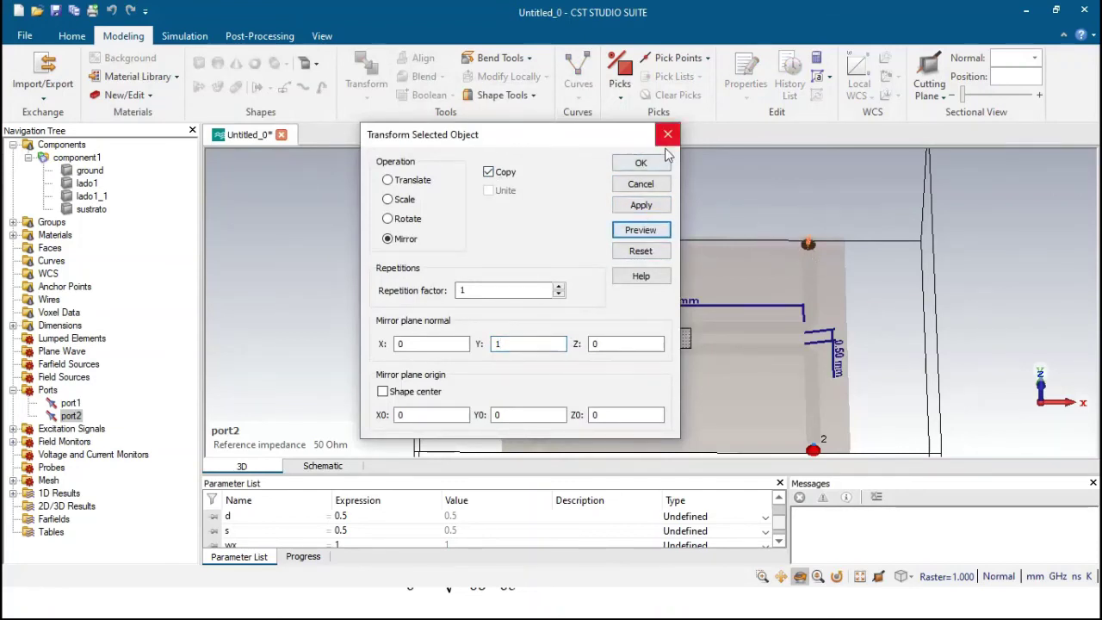
{"action": "left_click", "coordinate": [638, 163]}
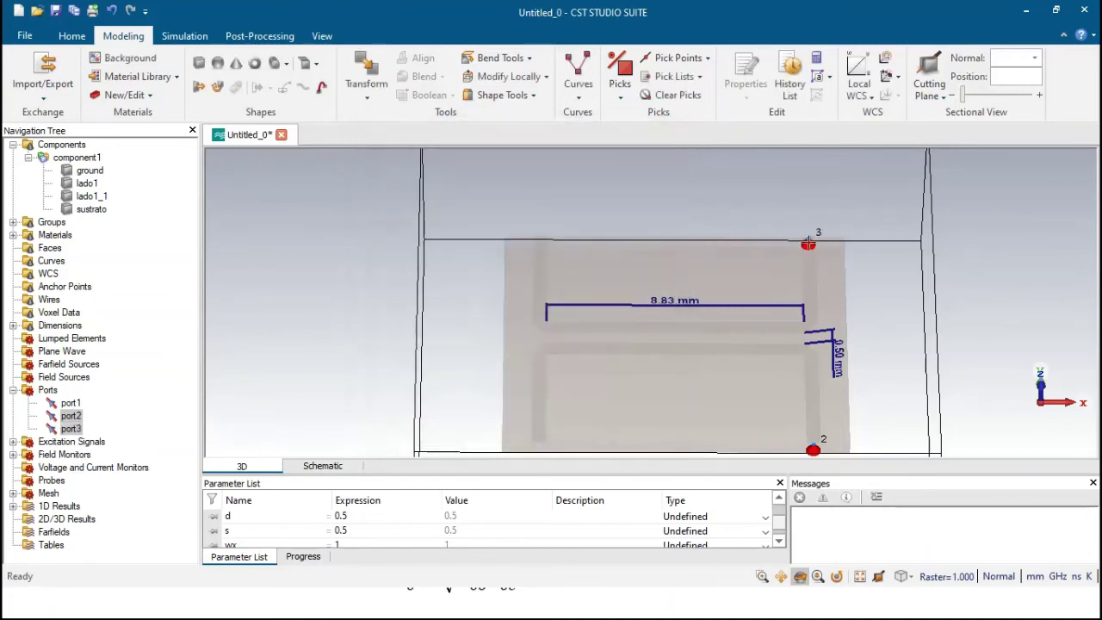
- Mirror a copy of port3 to the other end of strip lado1_1, with mirror plane normal X 1 through the origin, after previewing it
{"action": "left_click", "coordinate": [71, 428]}
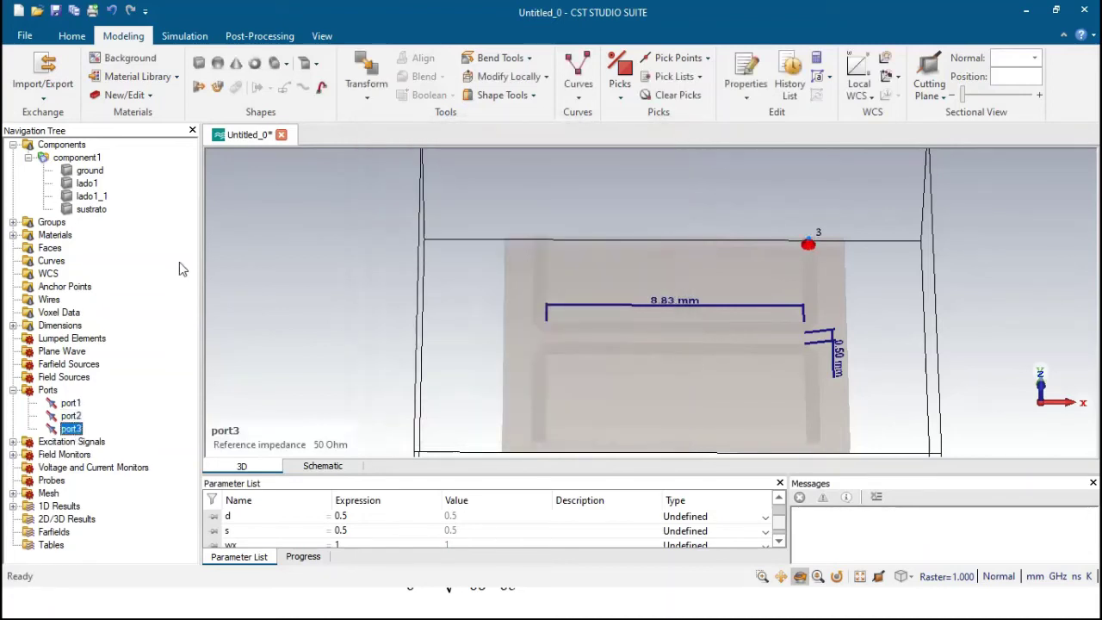
{"action": "left_click", "coordinate": [369, 90]}
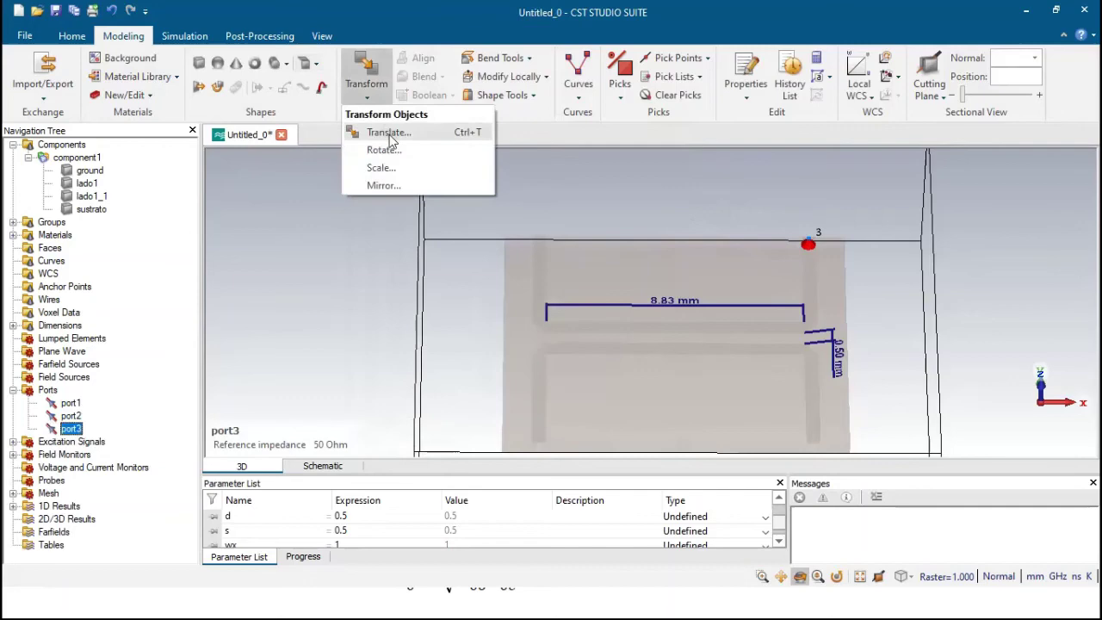
{"action": "left_click", "coordinate": [383, 189]}
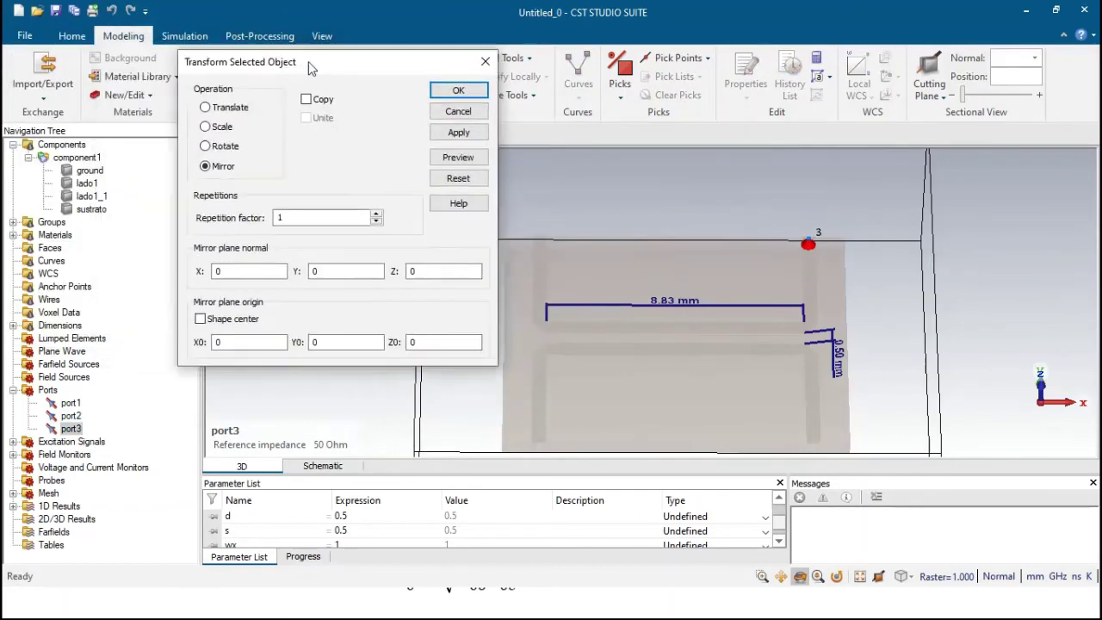
{"action": "left_click", "coordinate": [346, 99]}
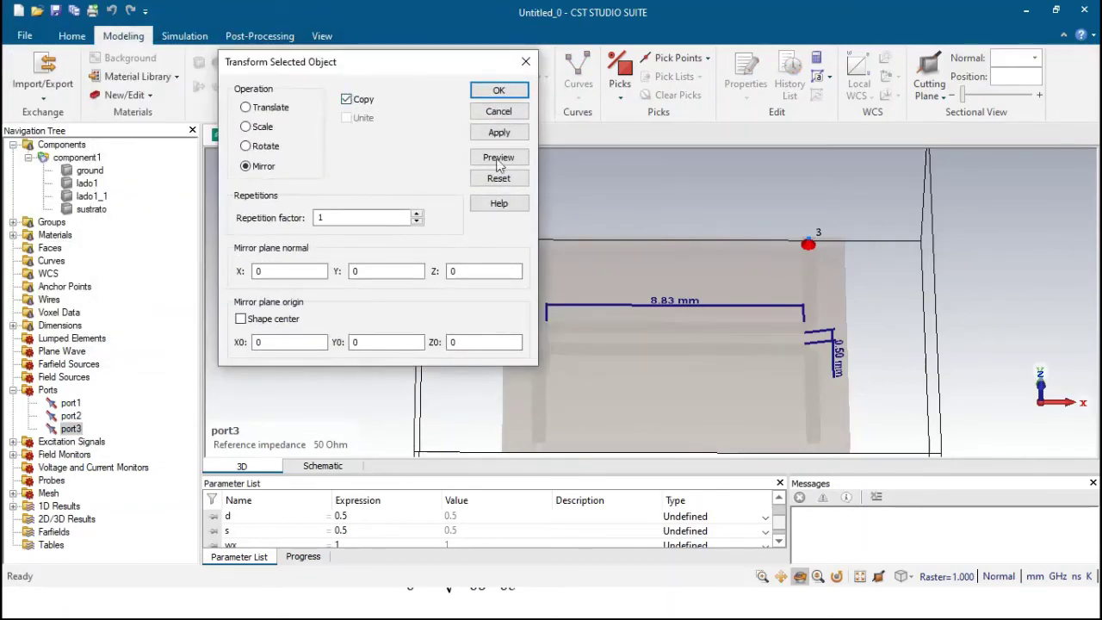
{"action": "left_click_drag", "start_coordinate": [432, 65], "coordinate": [514, 171]}
{"action": "left_click", "coordinate": [415, 382]}
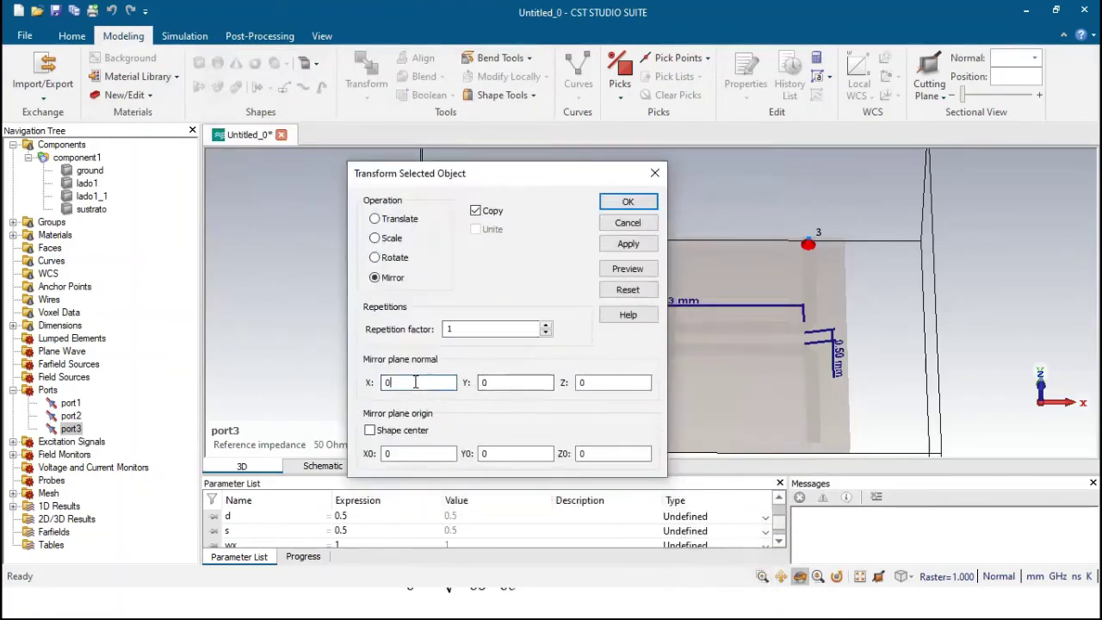
{"action": "type", "text": "1"}
{"action": "left_click", "coordinate": [627, 269]}
{"action": "left_click_drag", "start_coordinate": [580, 174], "coordinate": [699, 216]}
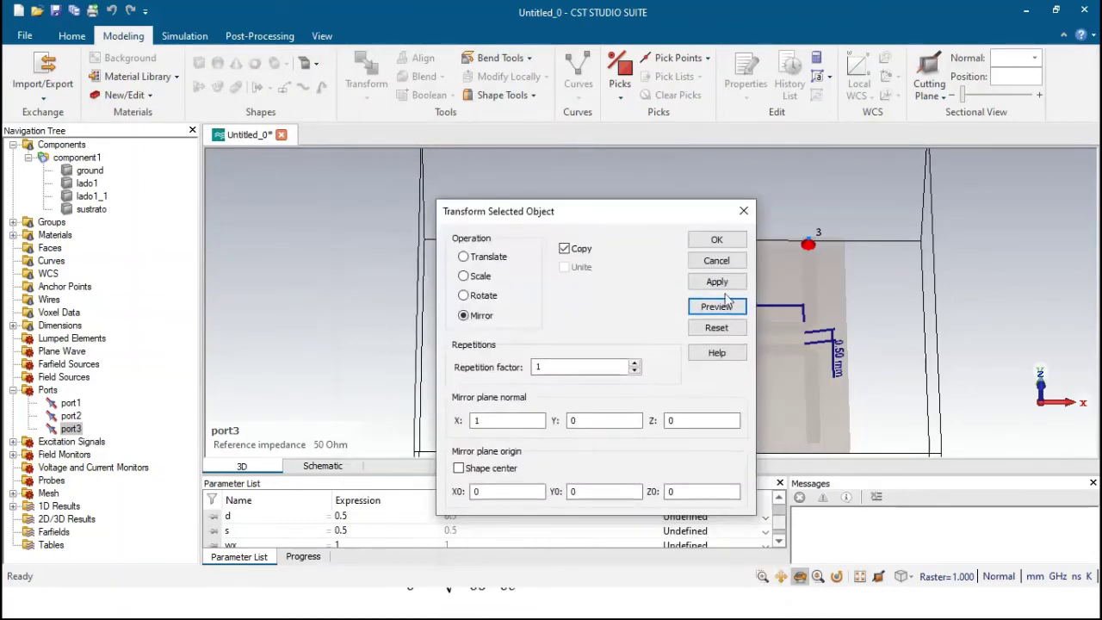
{"action": "left_click", "coordinate": [718, 236]}
- Examine the complete coupler from several angles, checking the four discrete ports at the strip ends and the coupled section
{"action": "scroll", "coordinate": [677, 276], "scroll_direction": "up", "scroll_amount": 5}
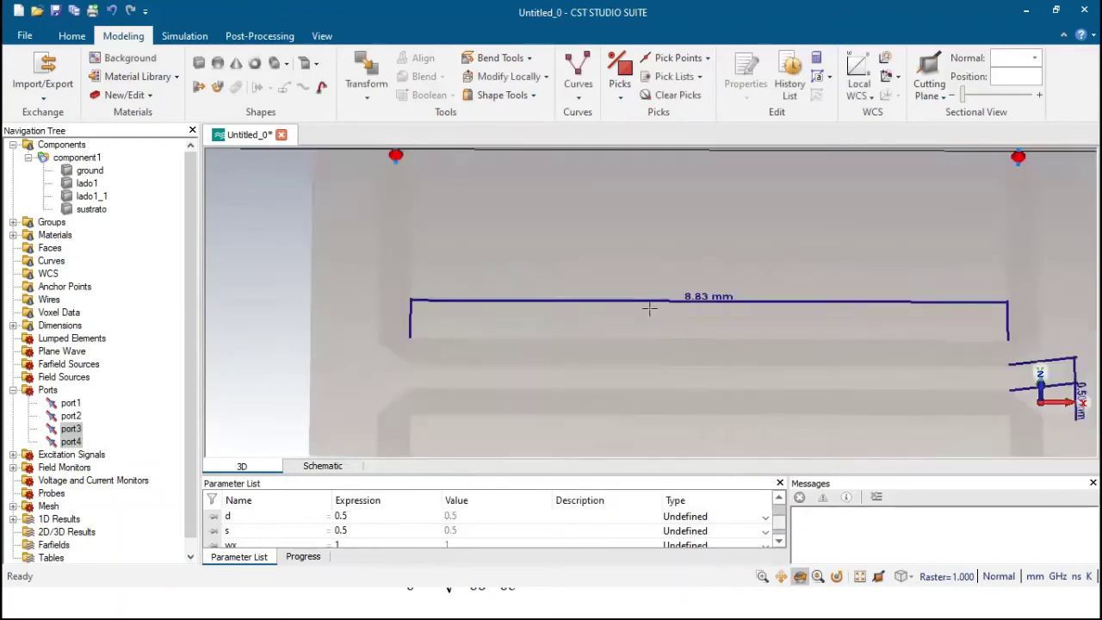
{"action": "scroll", "coordinate": [677, 284], "scroll_direction": "down", "scroll_amount": 8}
{"action": "left_click", "coordinate": [50, 145]}
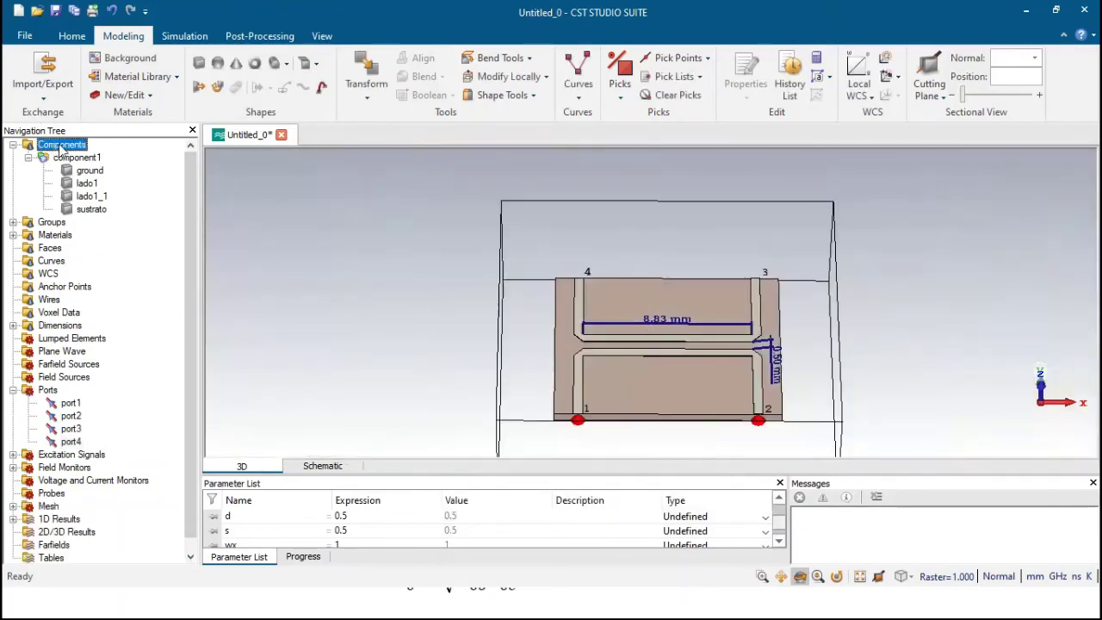
{"action": "left_click_drag", "start_coordinate": [643, 253], "coordinate": [657, 311]}
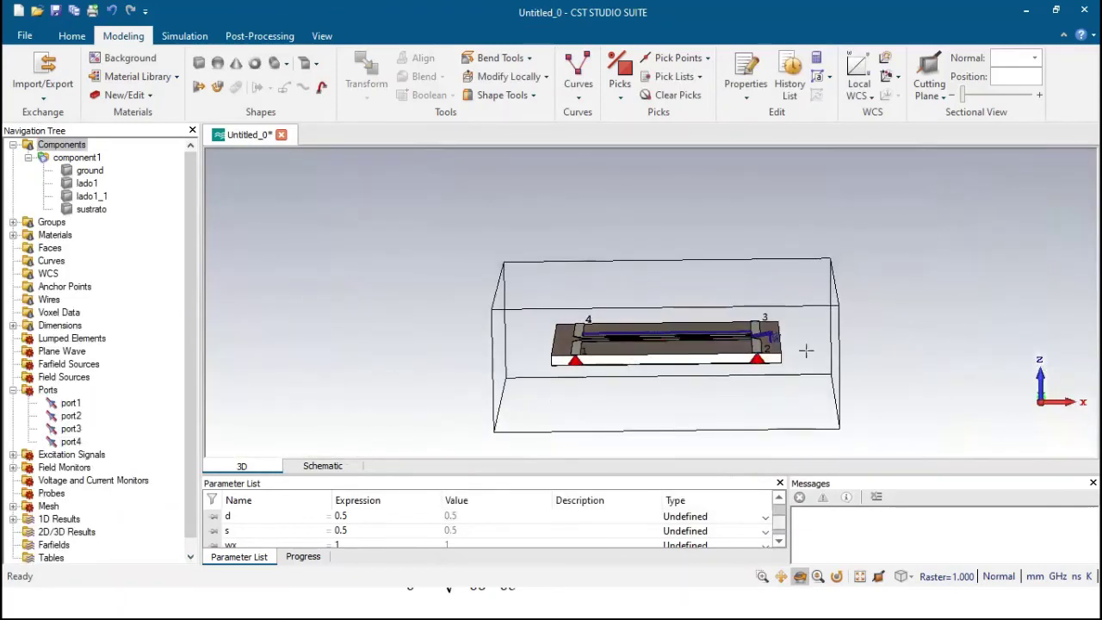
{"action": "scroll", "coordinate": [714, 352], "scroll_direction": "up", "scroll_amount": 6}
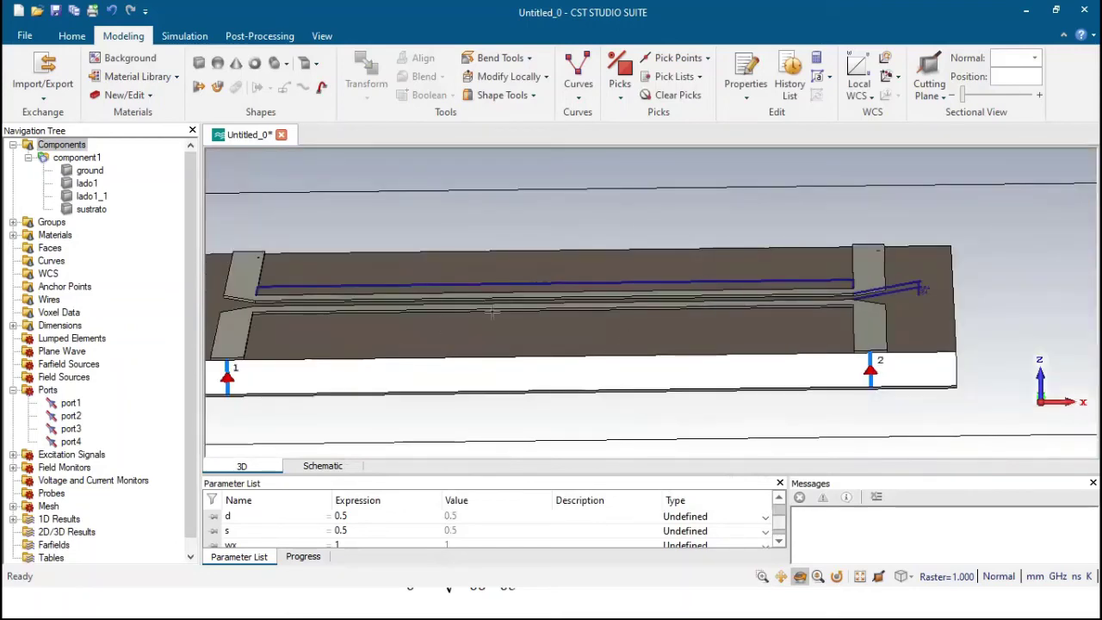
{"action": "scroll", "coordinate": [550, 298], "scroll_direction": "down", "scroll_amount": 3}
{"action": "scroll", "coordinate": [567, 299], "scroll_direction": "up", "scroll_amount": 5}
{"action": "scroll", "coordinate": [566, 302], "scroll_direction": "down", "scroll_amount": 4}
{"action": "left_click_drag", "start_coordinate": [567, 303], "coordinate": [574, 204]}
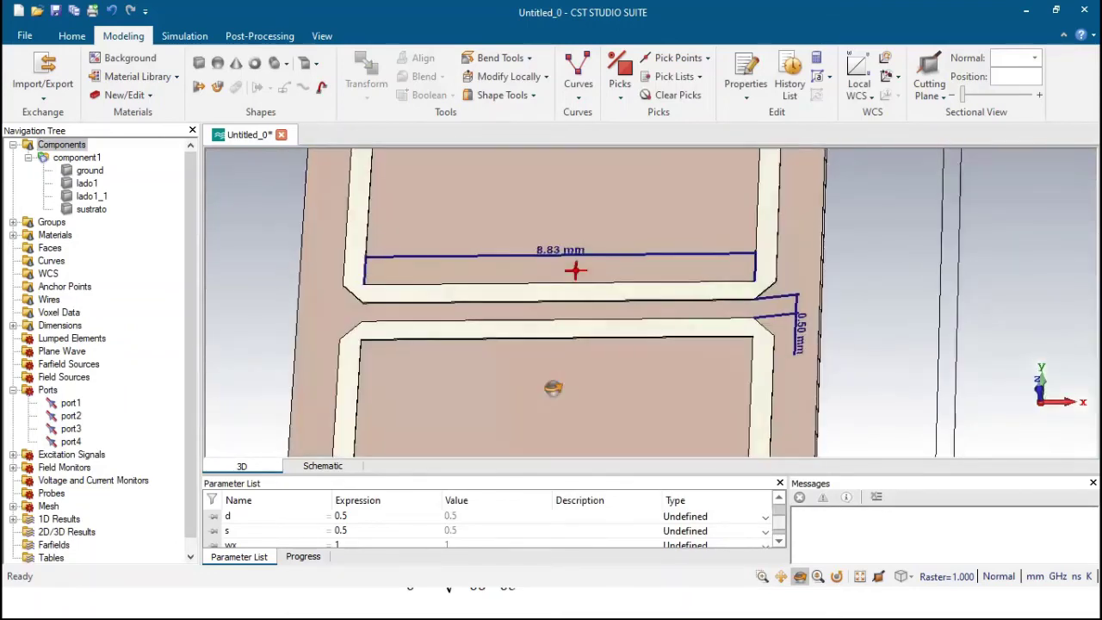
{"action": "scroll", "coordinate": [576, 298], "scroll_direction": "up", "scroll_amount": 2}
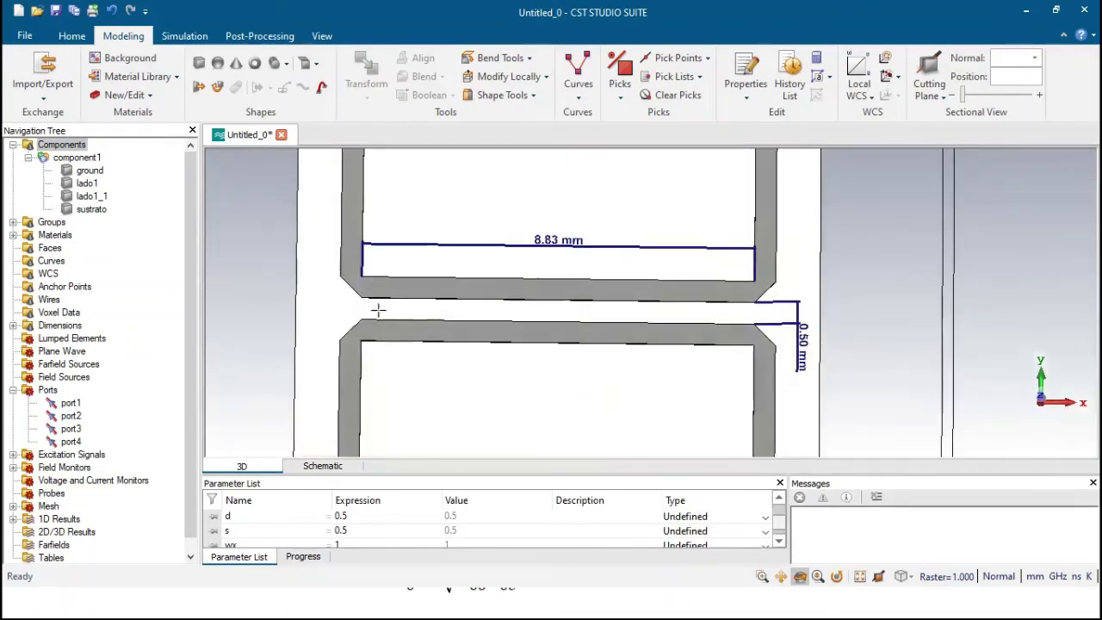
{"action": "scroll", "coordinate": [381, 310], "scroll_direction": "down", "scroll_amount": 3}
{"action": "scroll", "coordinate": [462, 293], "scroll_direction": "up", "scroll_amount": 2}
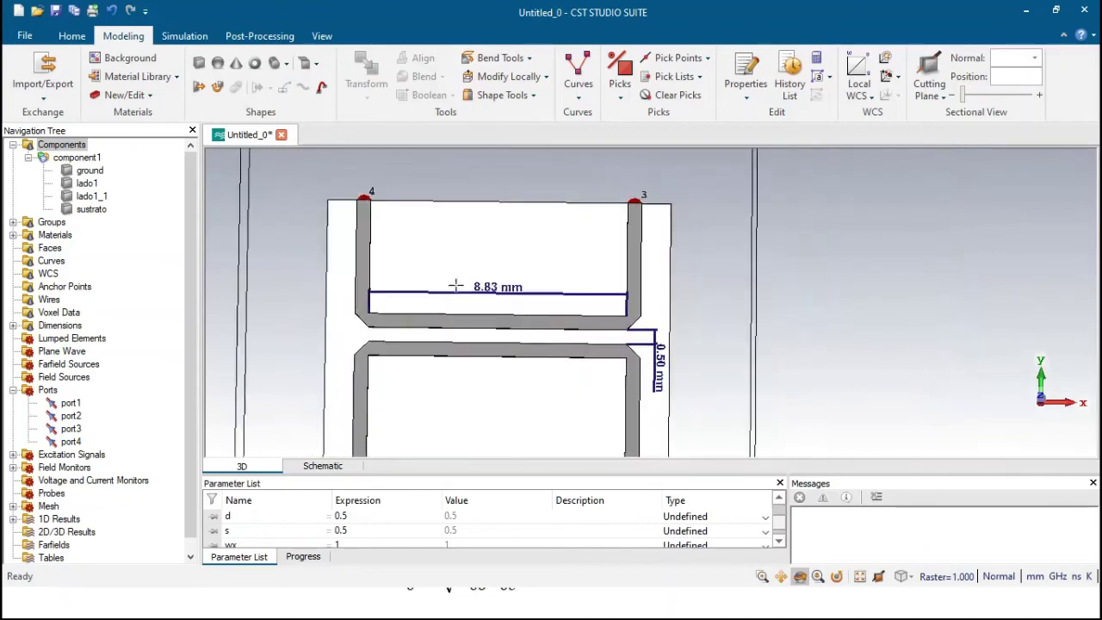
{"action": "scroll", "coordinate": [457, 255], "scroll_direction": "down", "scroll_amount": 2}
{"action": "left_click_drag", "start_coordinate": [457, 255], "coordinate": [373, 362]}
{"action": "scroll", "coordinate": [491, 309], "scroll_direction": "up", "scroll_amount": 5}
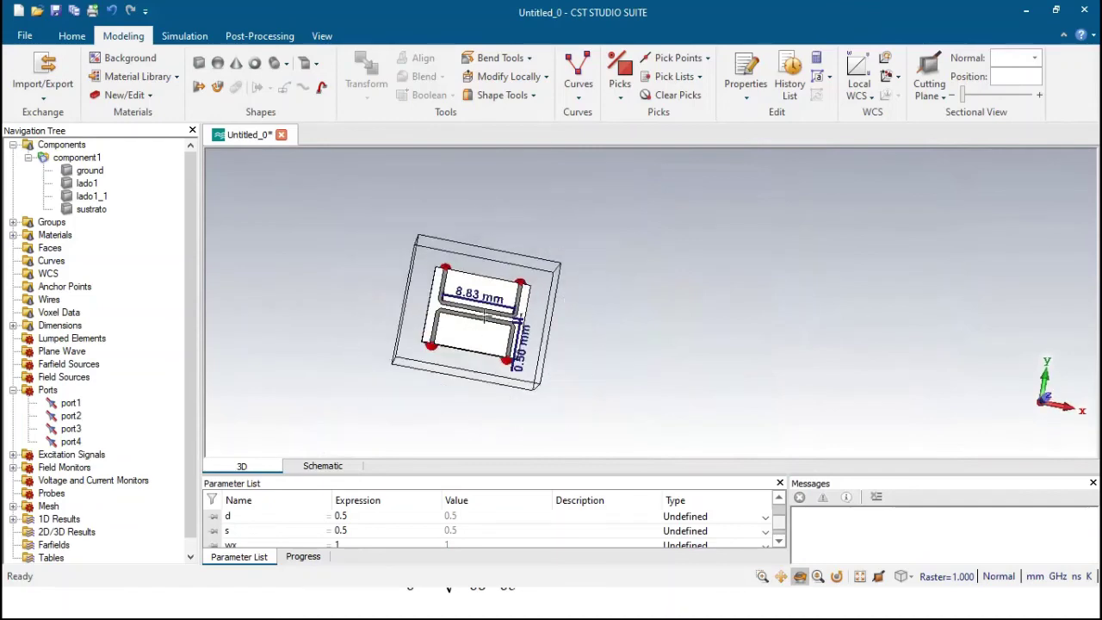
{"action": "left_click_drag", "start_coordinate": [491, 324], "coordinate": [441, 310]}
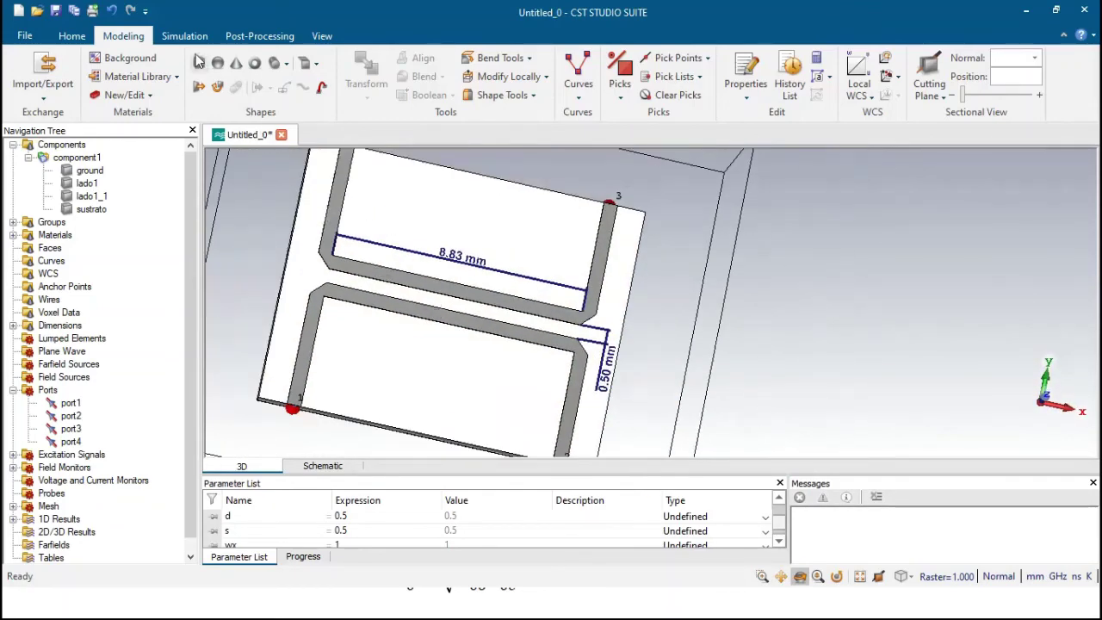
- Enter the time domain solver's accuracy in dB and start the simulation with a hexahedral mesh and all ports as sources, enlarging the progress area
{"action": "left_click", "coordinate": [183, 36]}
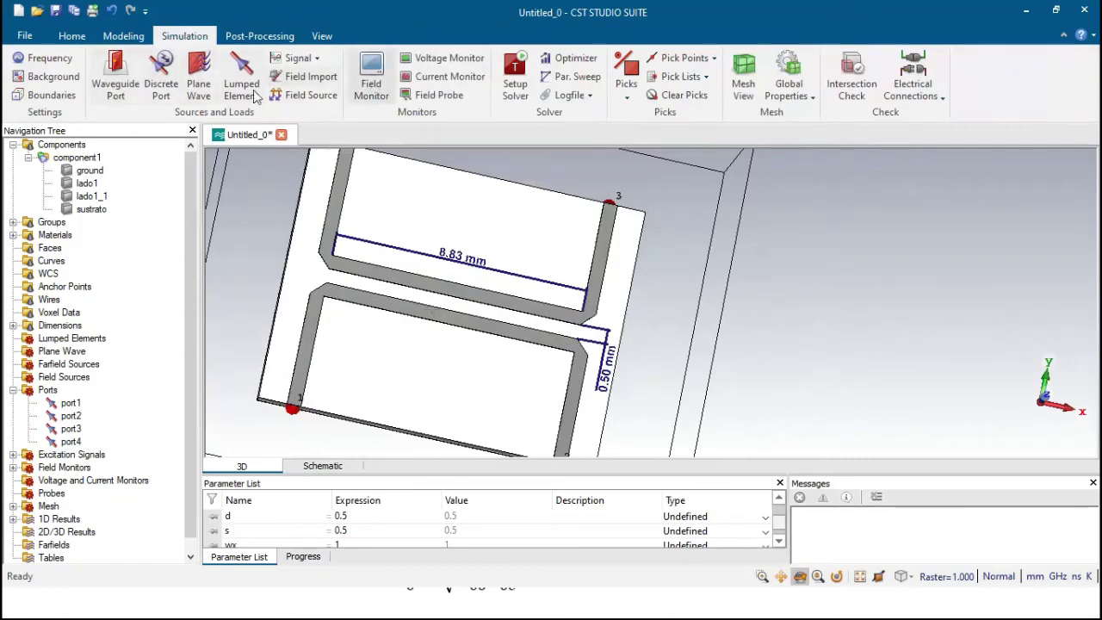
{"action": "left_click", "coordinate": [508, 79]}
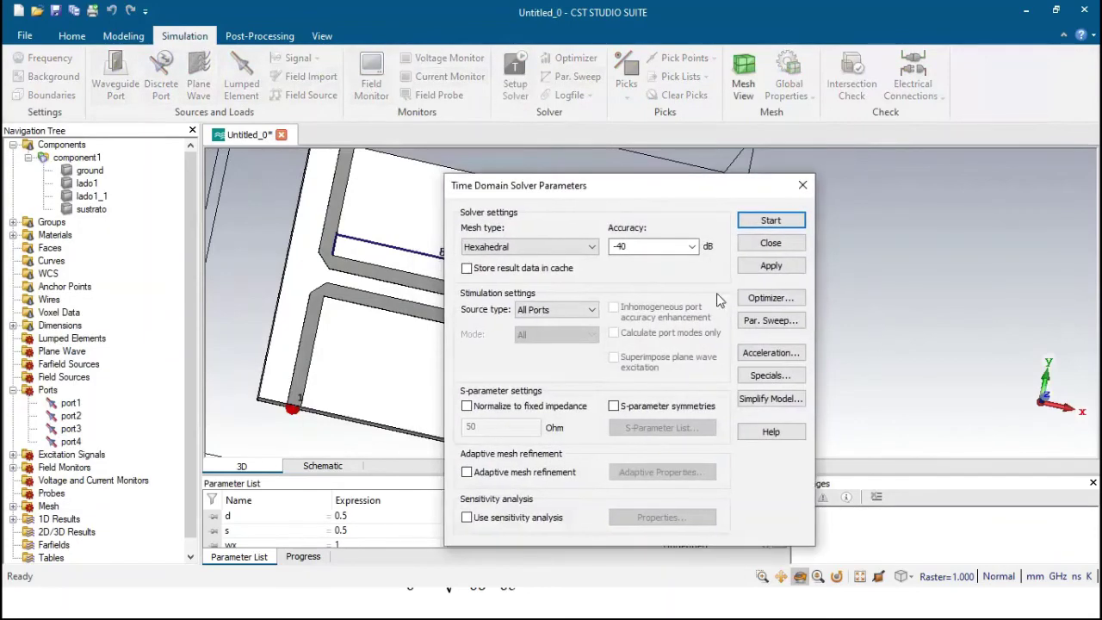
{"action": "double_click", "coordinate": [621, 246]}
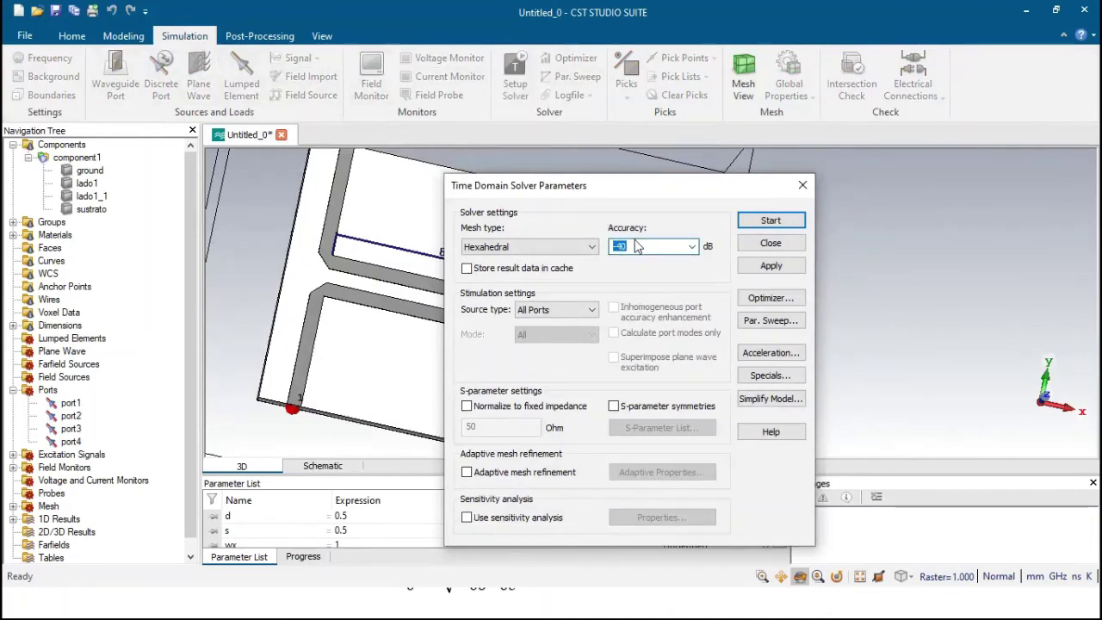
{"action": "type", "text": "-"}
{"action": "left_click", "coordinate": [772, 221]}
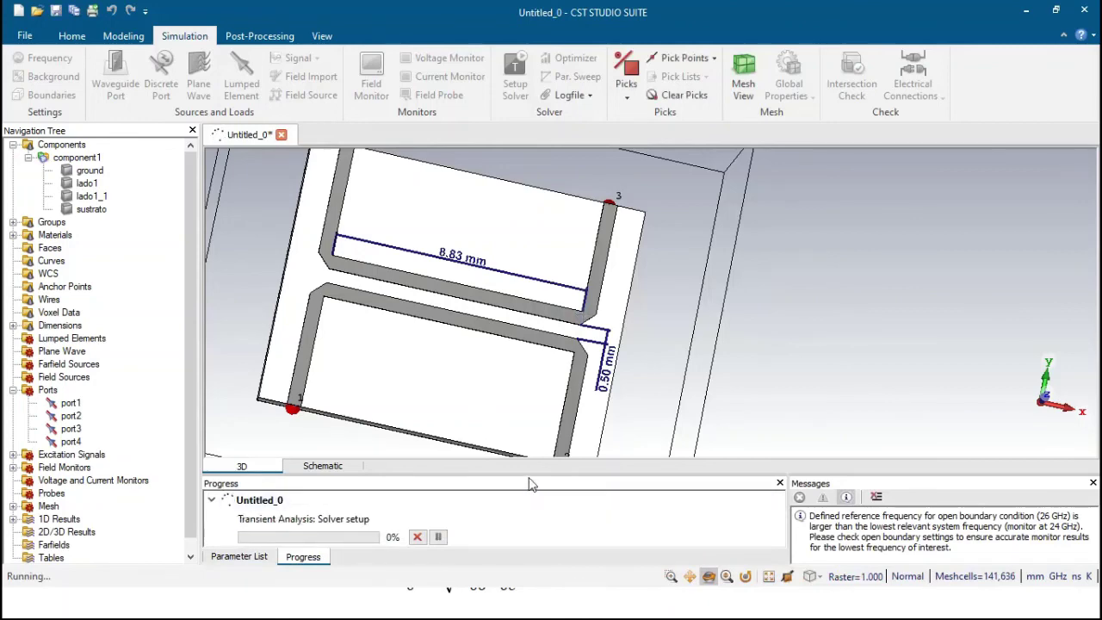
{"action": "left_click_drag", "start_coordinate": [537, 473], "coordinate": [530, 419]}
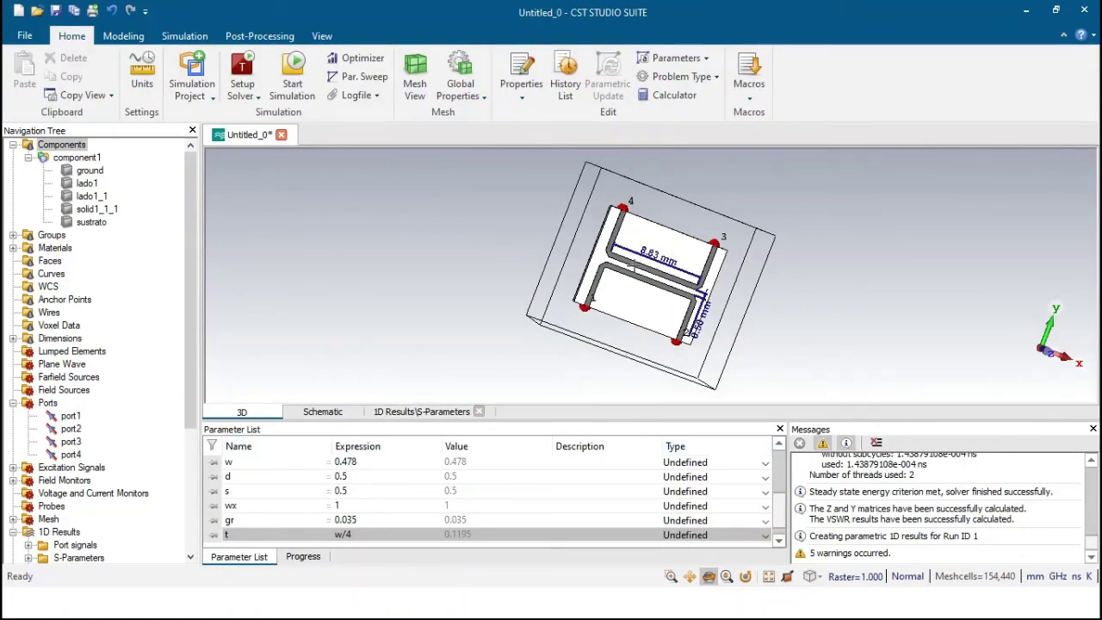
- Examine the inner and outer mitres at the strip corners and the gap between the two coupled strips
{"action": "scroll", "coordinate": [633, 264], "scroll_direction": "up", "scroll_amount": 3}
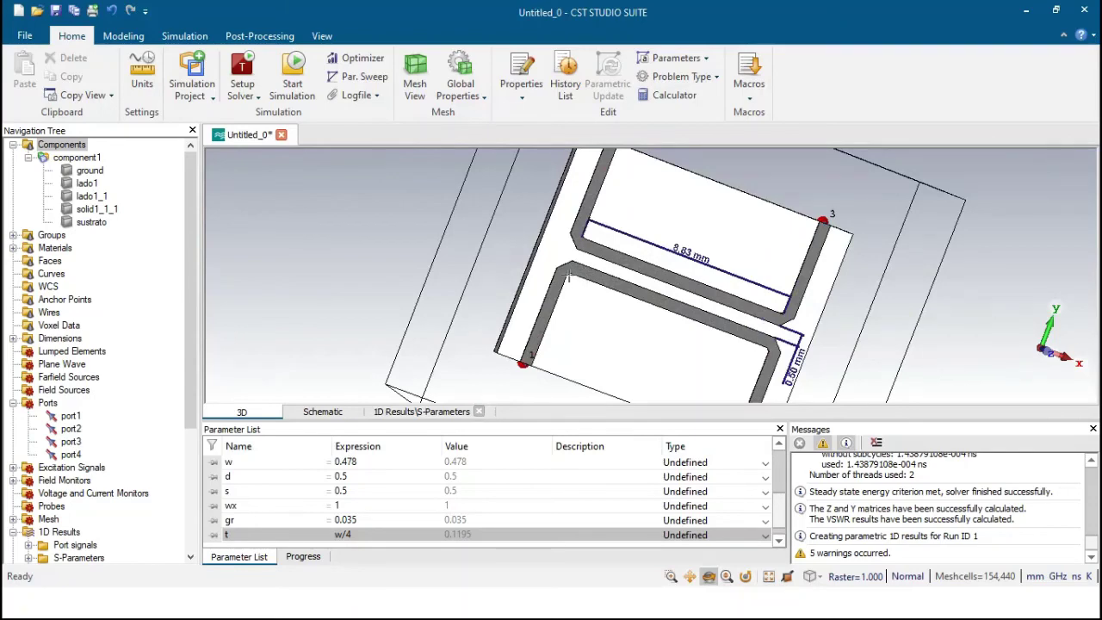
{"action": "scroll", "coordinate": [568, 276], "scroll_direction": "up", "scroll_amount": 3}
{"action": "scroll", "coordinate": [572, 270], "scroll_direction": "down", "scroll_amount": 8}
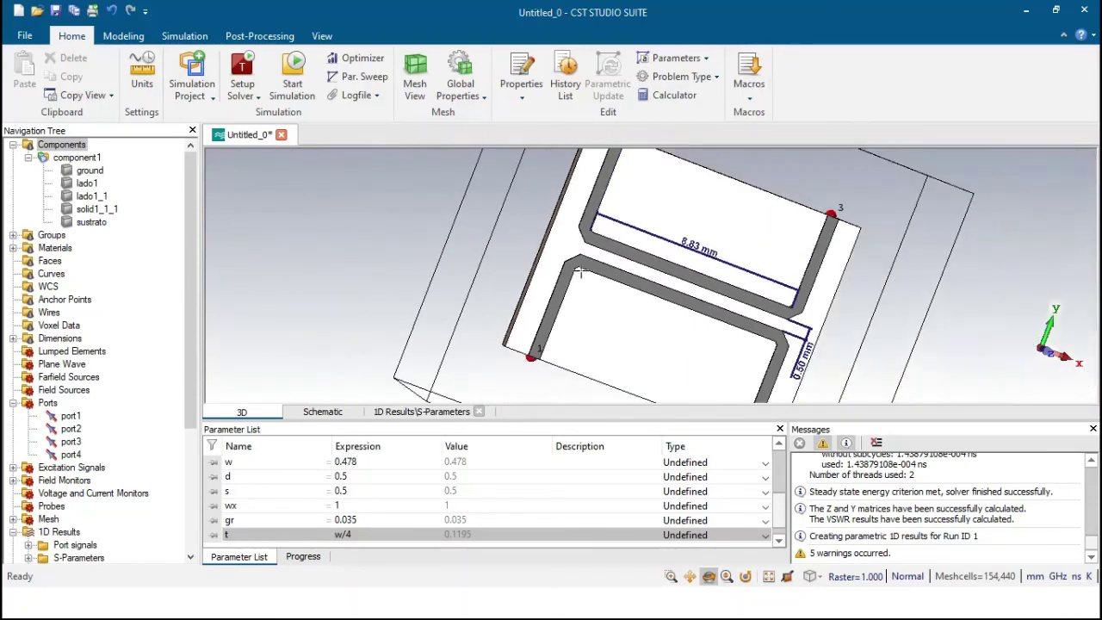
{"action": "scroll", "coordinate": [572, 272], "scroll_direction": "up", "scroll_amount": 8}
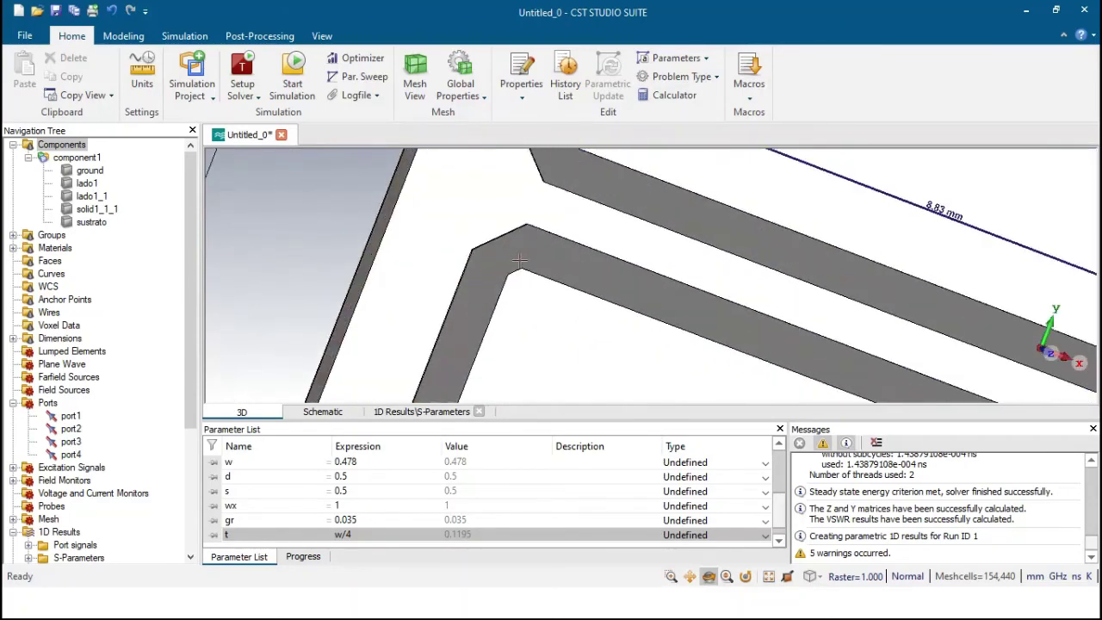
{"action": "scroll", "coordinate": [506, 304], "scroll_direction": "down", "scroll_amount": 5}
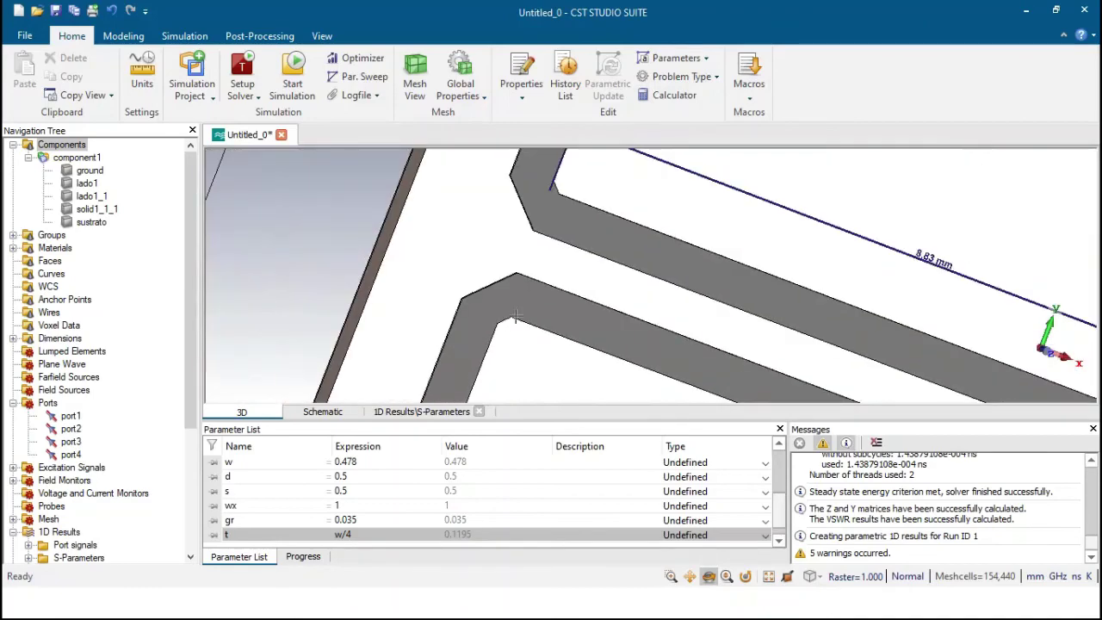
{"action": "scroll", "coordinate": [511, 270], "scroll_direction": "up", "scroll_amount": 3}
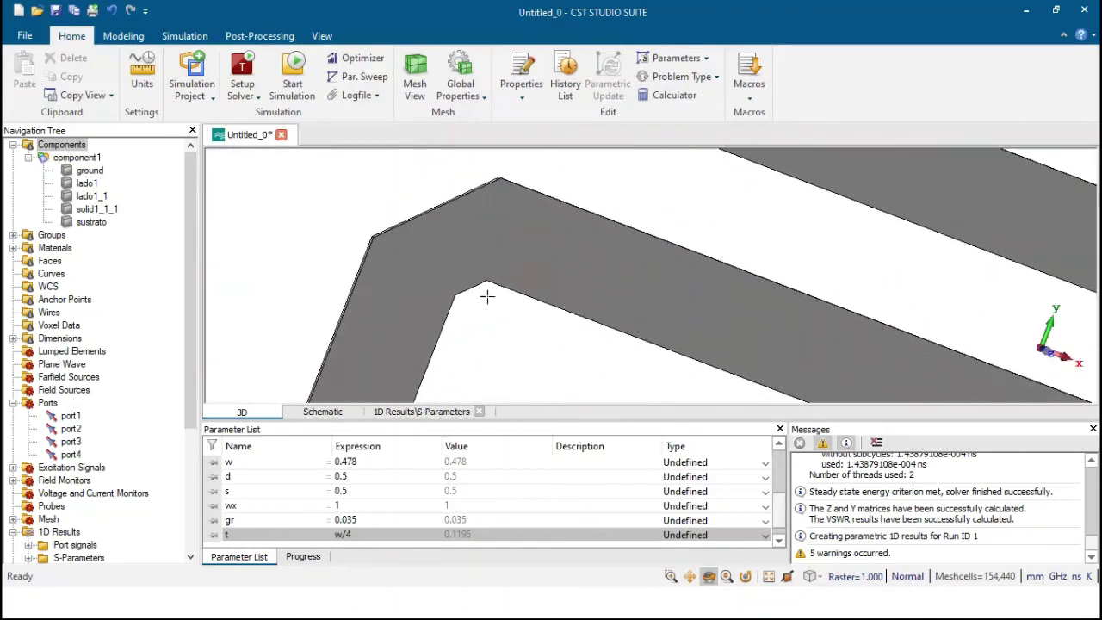
{"action": "scroll", "coordinate": [517, 284], "scroll_direction": "up", "scroll_amount": 2}
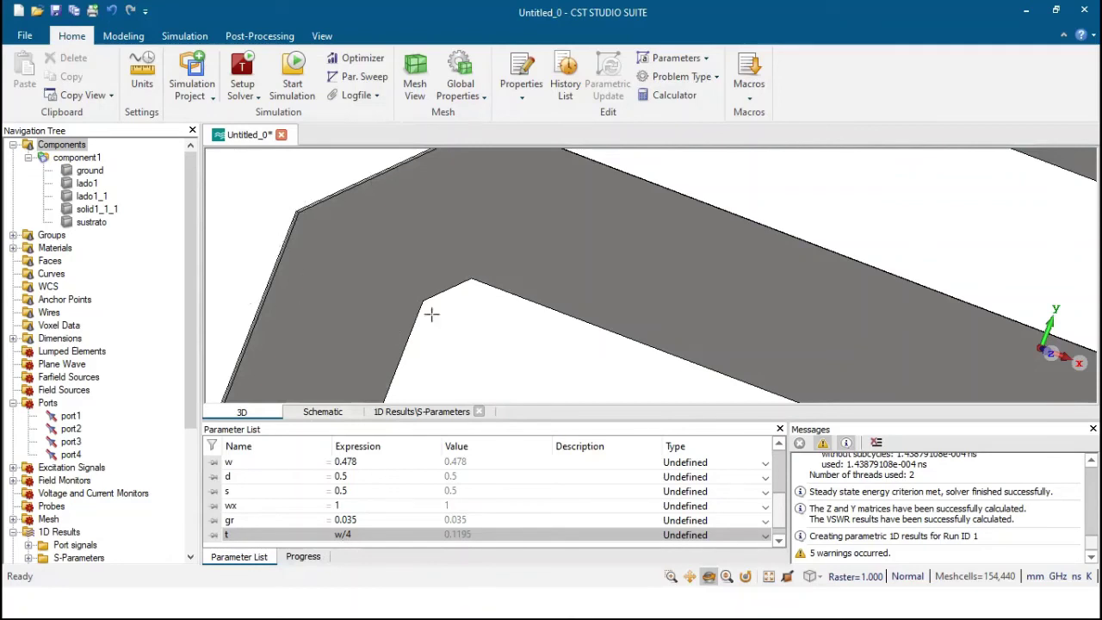
{"action": "scroll", "coordinate": [482, 290], "scroll_direction": "down", "scroll_amount": 3}
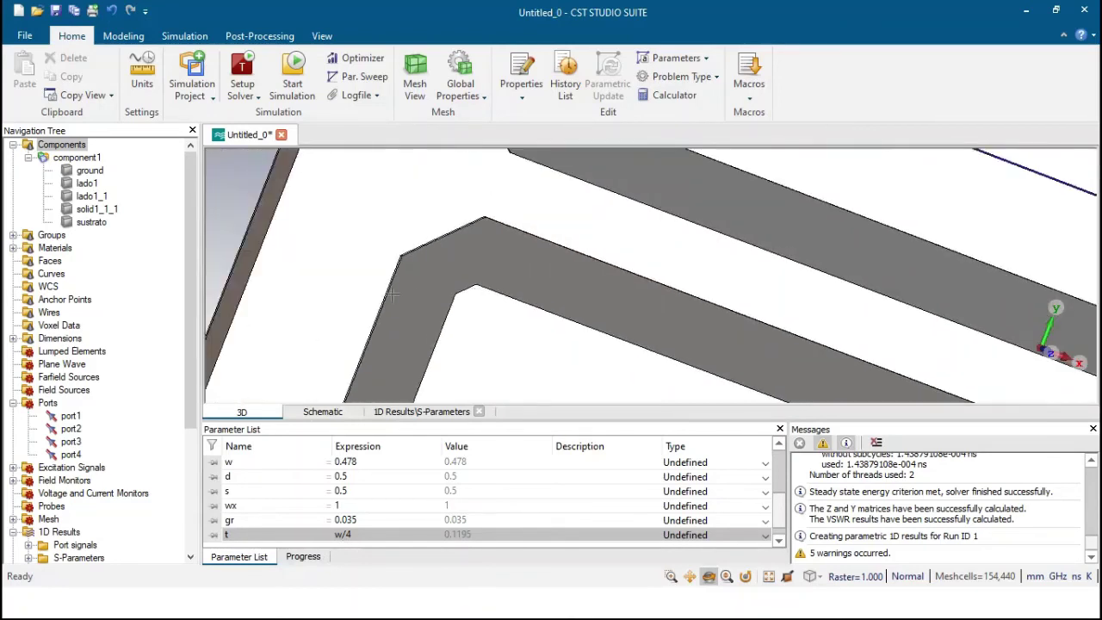
{"action": "scroll", "coordinate": [571, 291], "scroll_direction": "down", "scroll_amount": 5}
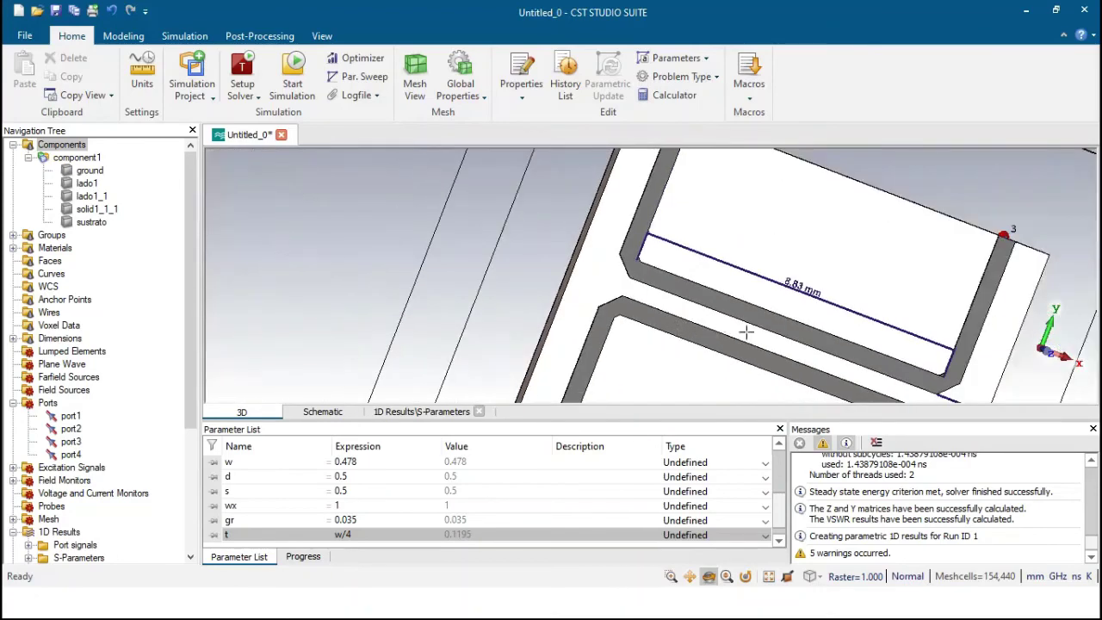
{"action": "scroll", "coordinate": [755, 321], "scroll_direction": "up", "scroll_amount": 4}
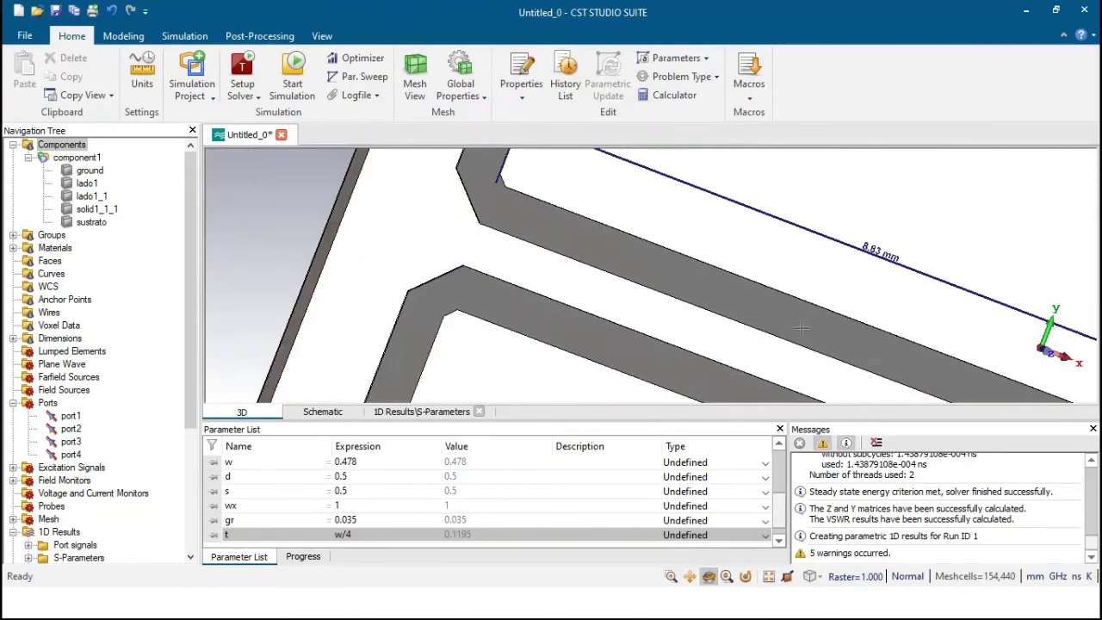
{"action": "scroll", "coordinate": [671, 327], "scroll_direction": "down", "scroll_amount": 3}
{"action": "scroll", "coordinate": [674, 337], "scroll_direction": "up", "scroll_amount": 3}
{"action": "scroll", "coordinate": [674, 339], "scroll_direction": "down", "scroll_amount": 3}
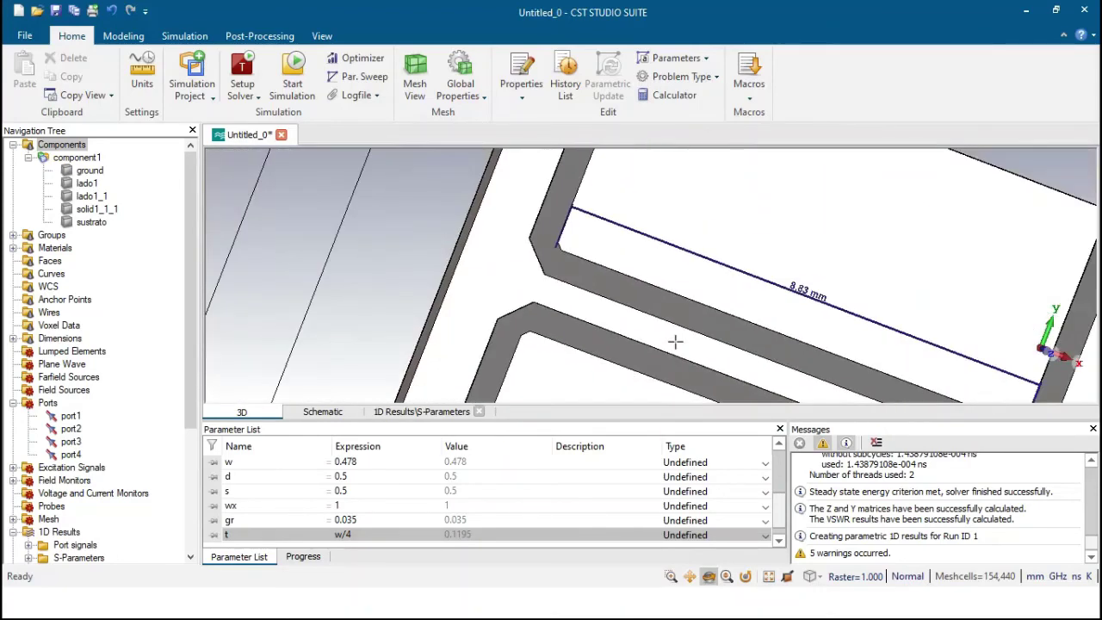
{"action": "scroll", "coordinate": [600, 301], "scroll_direction": "down", "scroll_amount": 1}
{"action": "scroll", "coordinate": [573, 281], "scroll_direction": "up", "scroll_amount": 3}
{"action": "scroll", "coordinate": [583, 287], "scroll_direction": "down", "scroll_amount": 3}
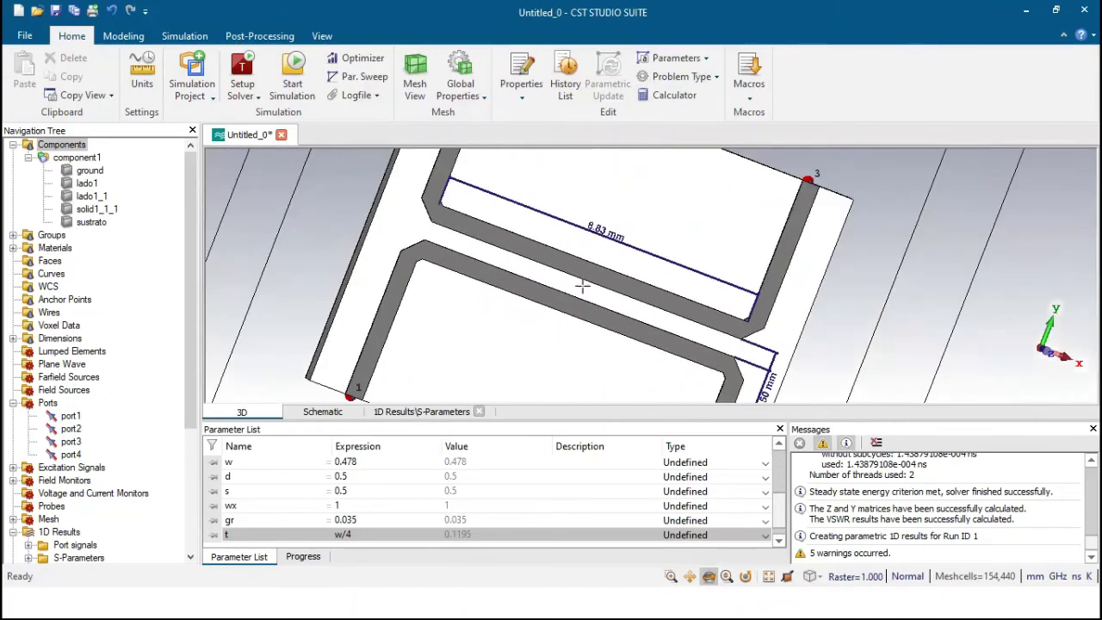
{"action": "scroll", "coordinate": [575, 298], "scroll_direction": "up", "scroll_amount": 3}
{"action": "scroll", "coordinate": [572, 300], "scroll_direction": "down", "scroll_amount": 3}
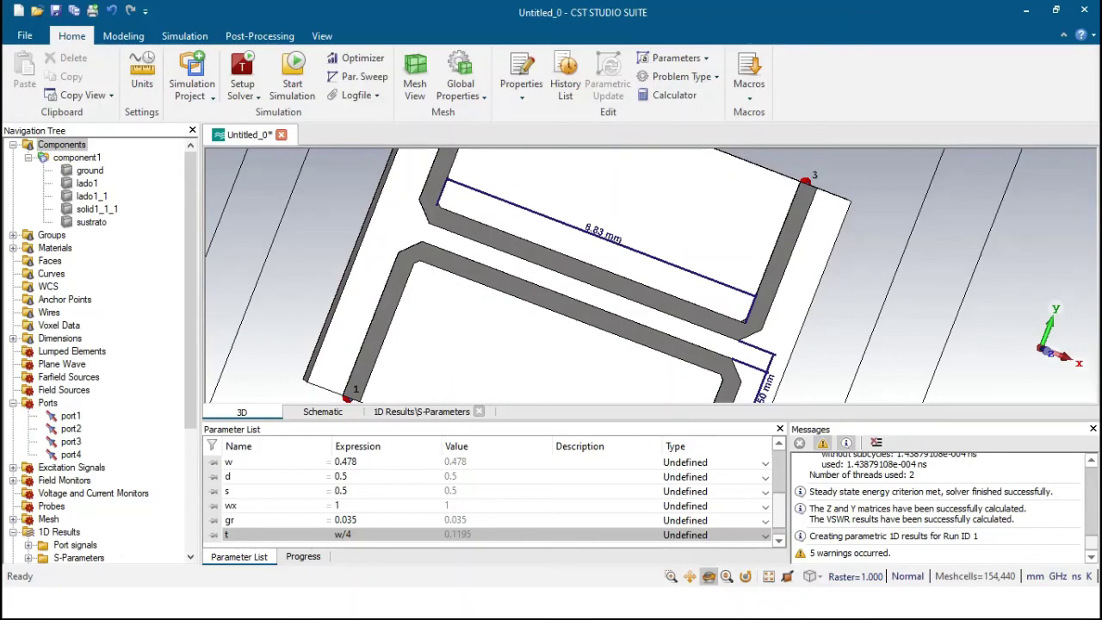
{"action": "scroll", "coordinate": [90, 550], "scroll_direction": "down", "scroll_amount": 1}
- Expand the S-parameter results and plot the S1,1 magnitude in dB, checking the curve over the 24–28 GHz range
{"action": "left_click", "coordinate": [28, 520]}
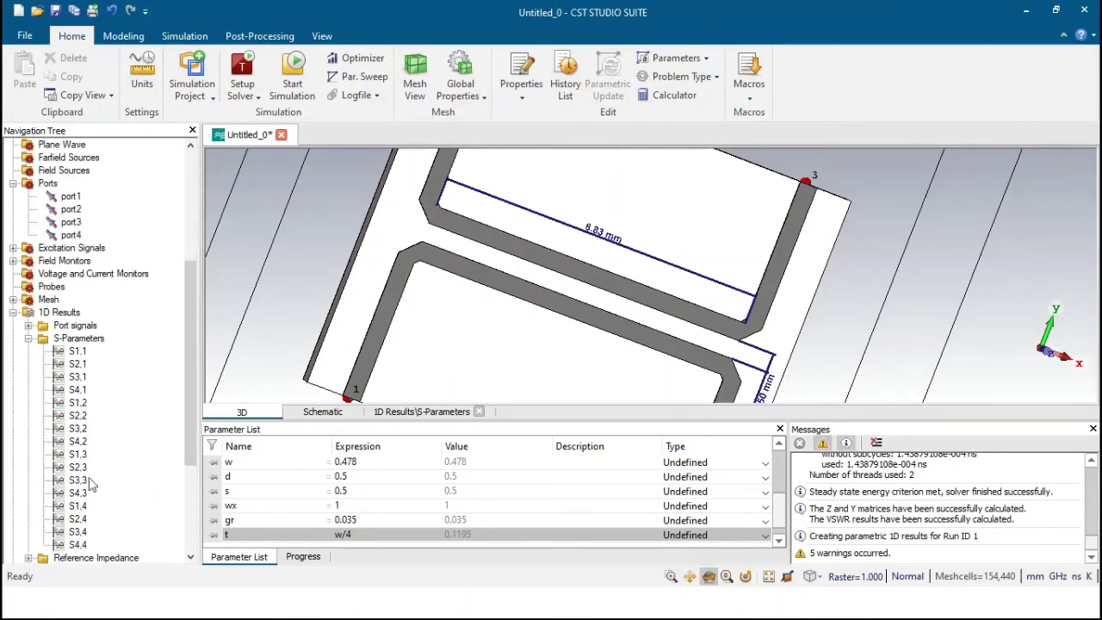
{"action": "left_click", "coordinate": [76, 352]}
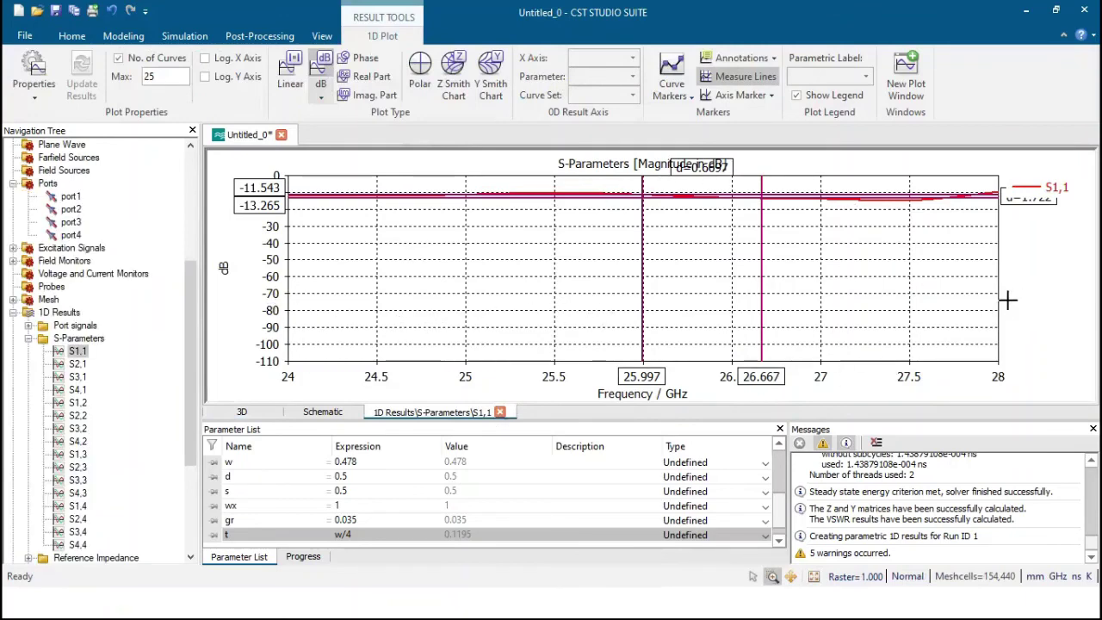
{"action": "scroll", "coordinate": [938, 310], "scroll_direction": "up", "scroll_amount": 1}
{"action": "scroll", "coordinate": [937, 310], "scroll_direction": "down", "scroll_amount": 1}
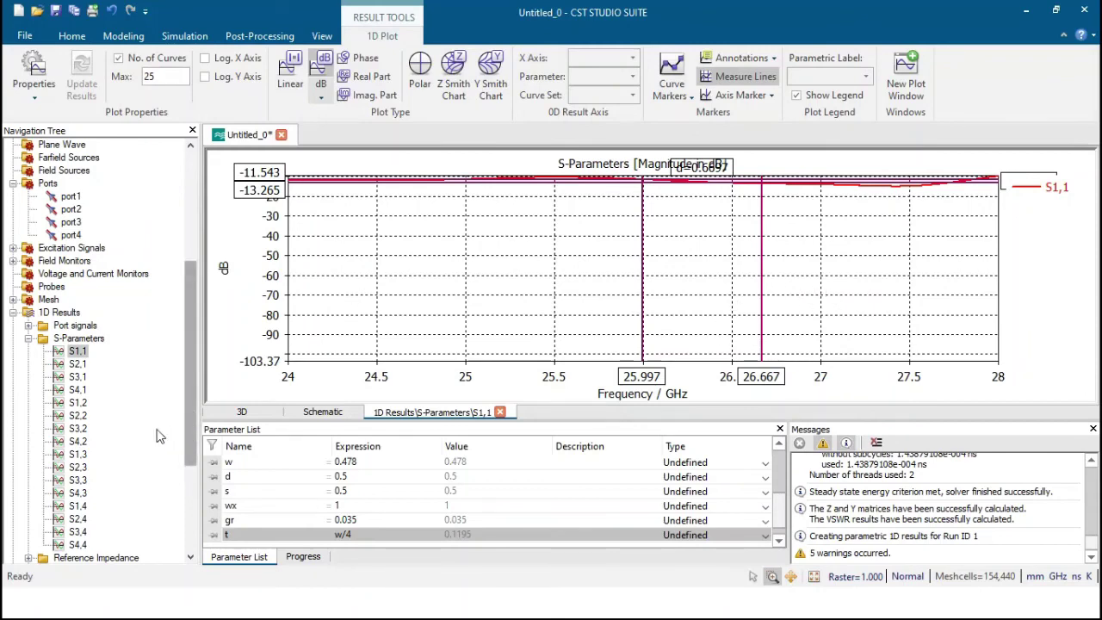
- Plot the S1,1, S2,1, S3,1 and S4,1 magnitudes together in dB and hide the measure lines
{"action": "left_click", "coordinate": [78, 352]}
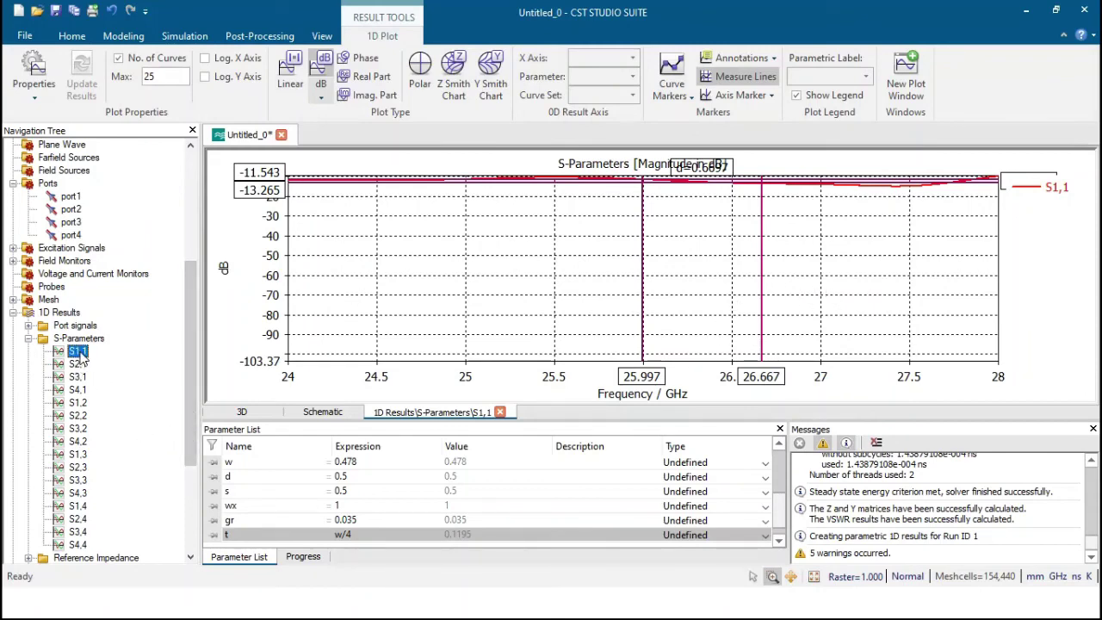
{"action": "left_click", "coordinate": [77, 364], "text": "ctrl"}
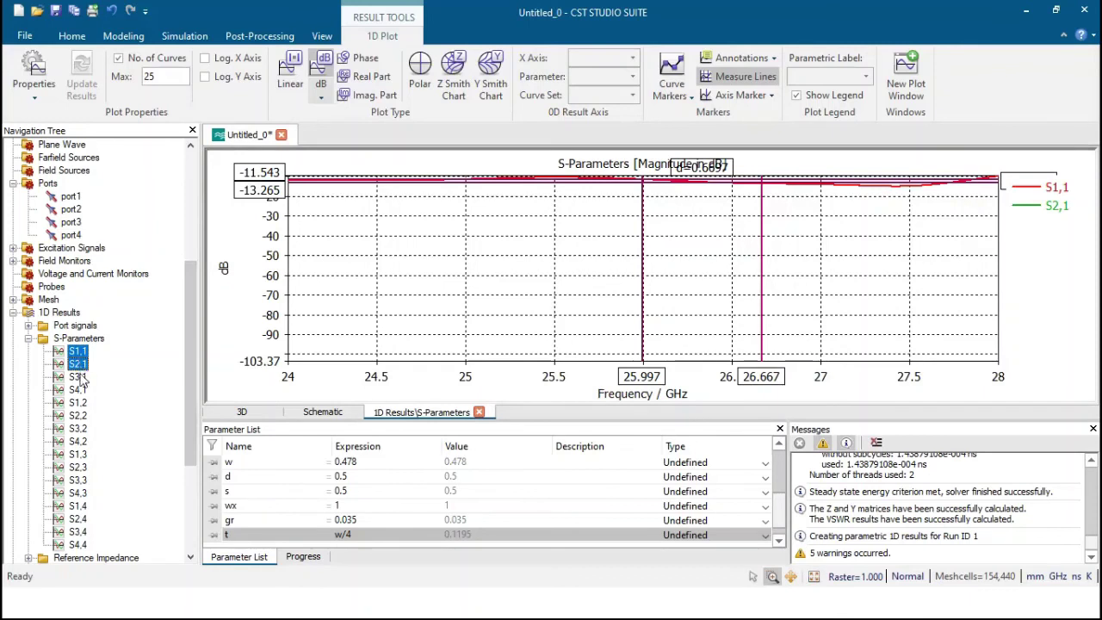
{"action": "left_click", "coordinate": [77, 377], "text": "ctrl"}
{"action": "left_click", "coordinate": [78, 390], "text": "ctrl"}
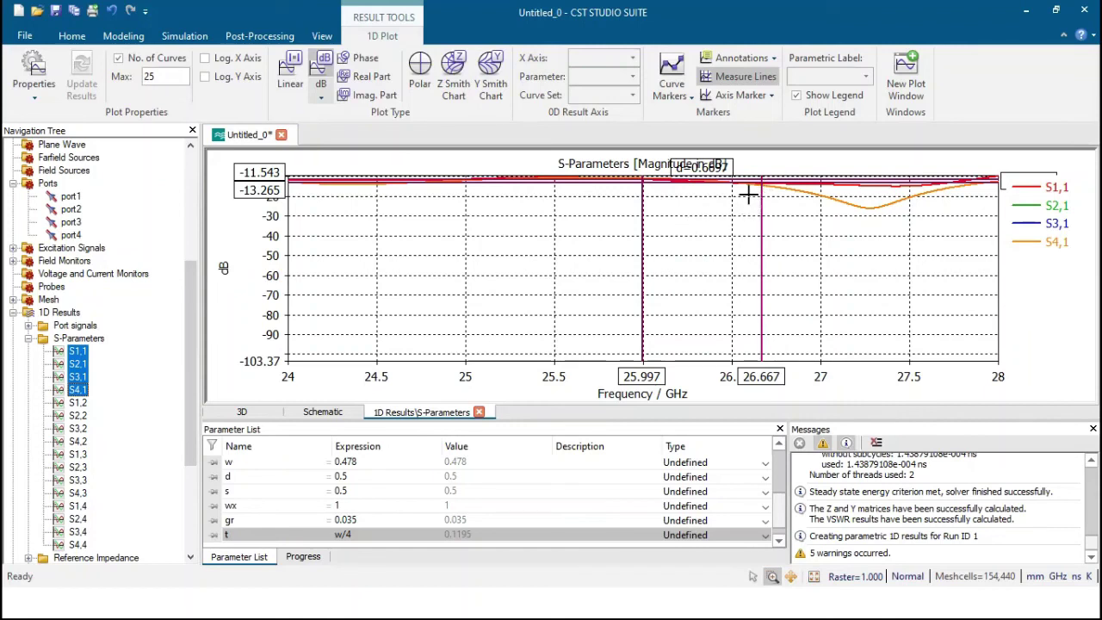
{"action": "left_click", "coordinate": [727, 78]}
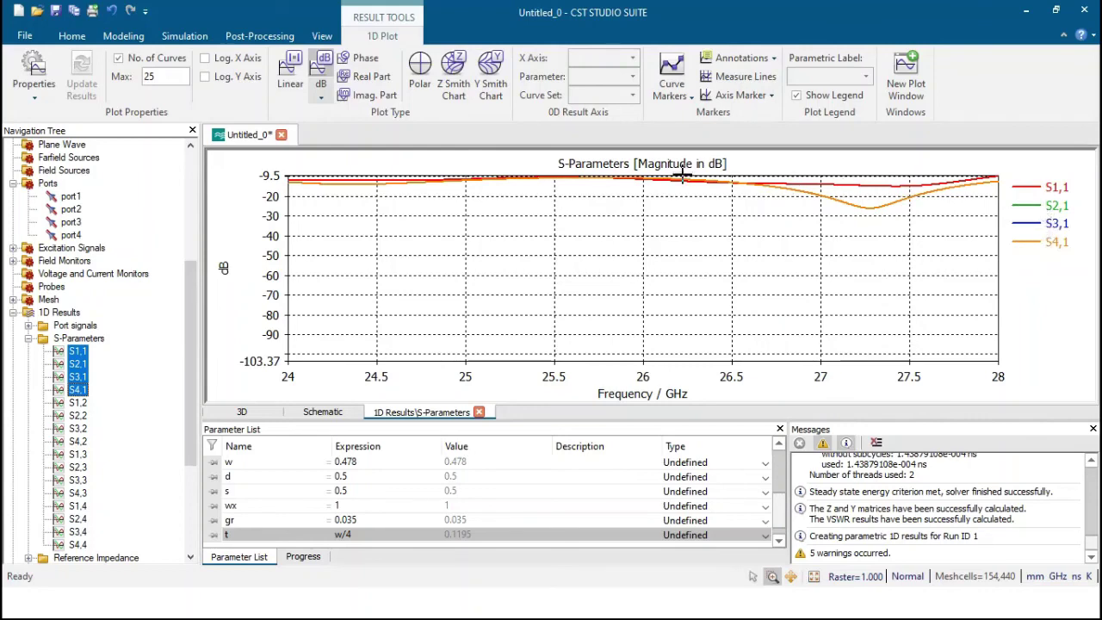
- Rescale the S-parameter plot to 0 to -30 dB over 24–28 GHz and inspect the four curves around 25.5 GHz
{"action": "scroll", "coordinate": [637, 198], "scroll_direction": "up", "scroll_amount": 2}
{"action": "scroll", "coordinate": [637, 198], "scroll_direction": "down", "scroll_amount": 4}
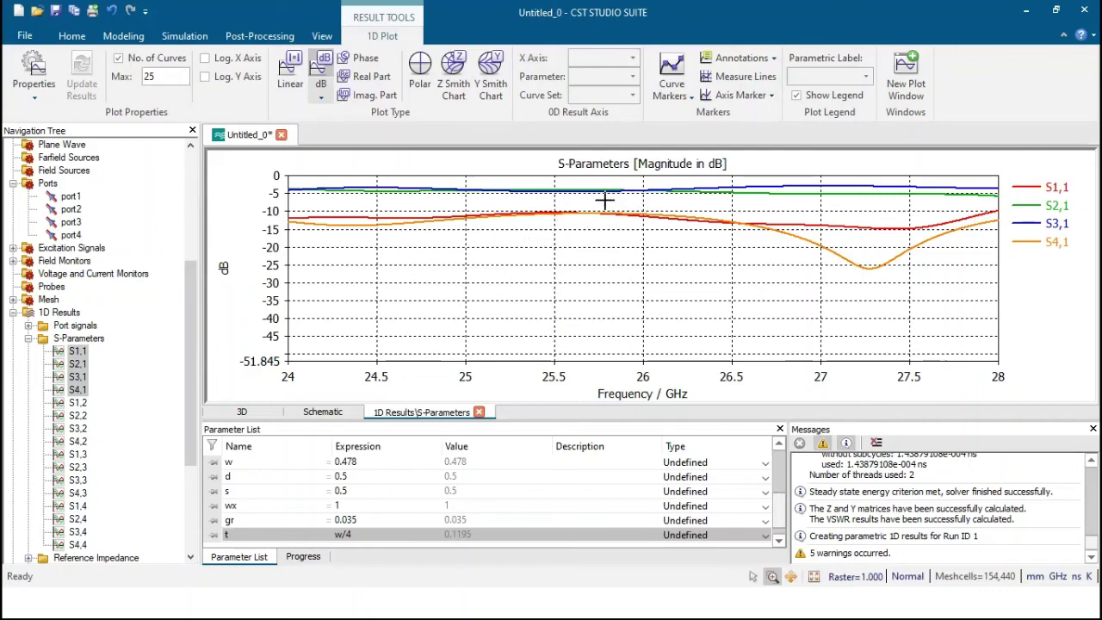
{"action": "scroll", "coordinate": [568, 228], "scroll_direction": "up", "scroll_amount": 2}
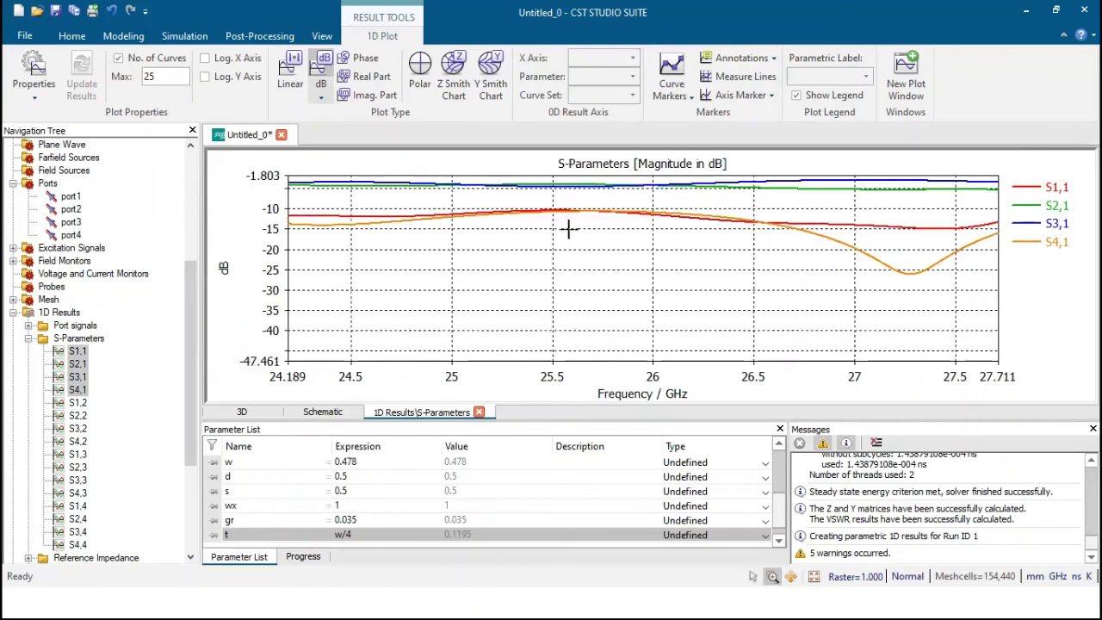
{"action": "scroll", "coordinate": [573, 216], "scroll_direction": "down", "scroll_amount": 2}
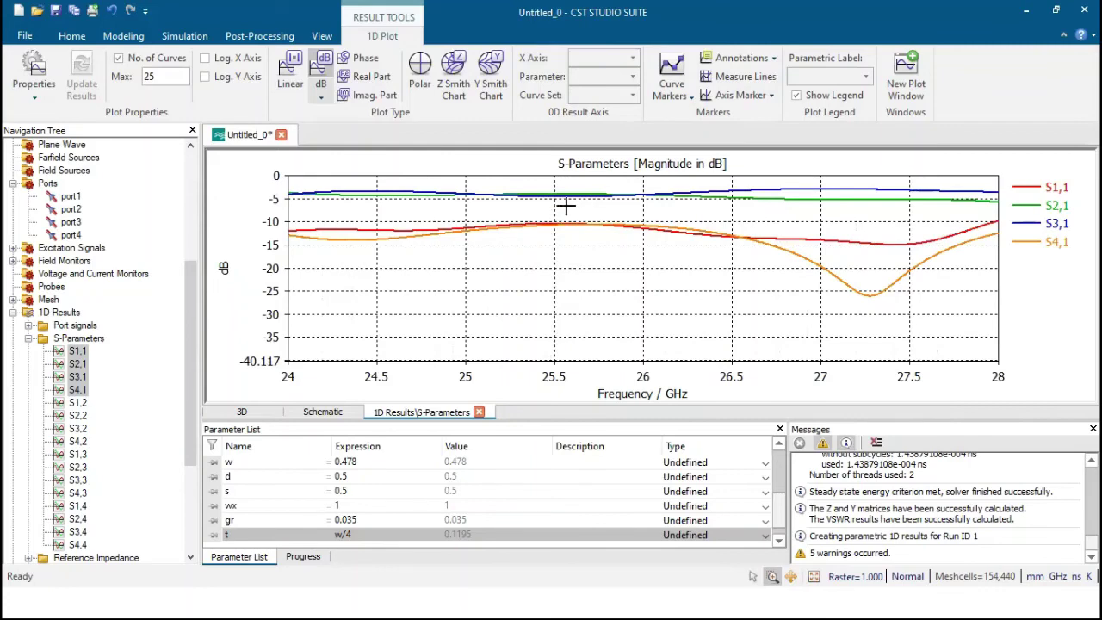
{"action": "scroll", "coordinate": [563, 222], "scroll_direction": "up", "scroll_amount": 2}
{"action": "scroll", "coordinate": [563, 223], "scroll_direction": "up", "scroll_amount": 3}
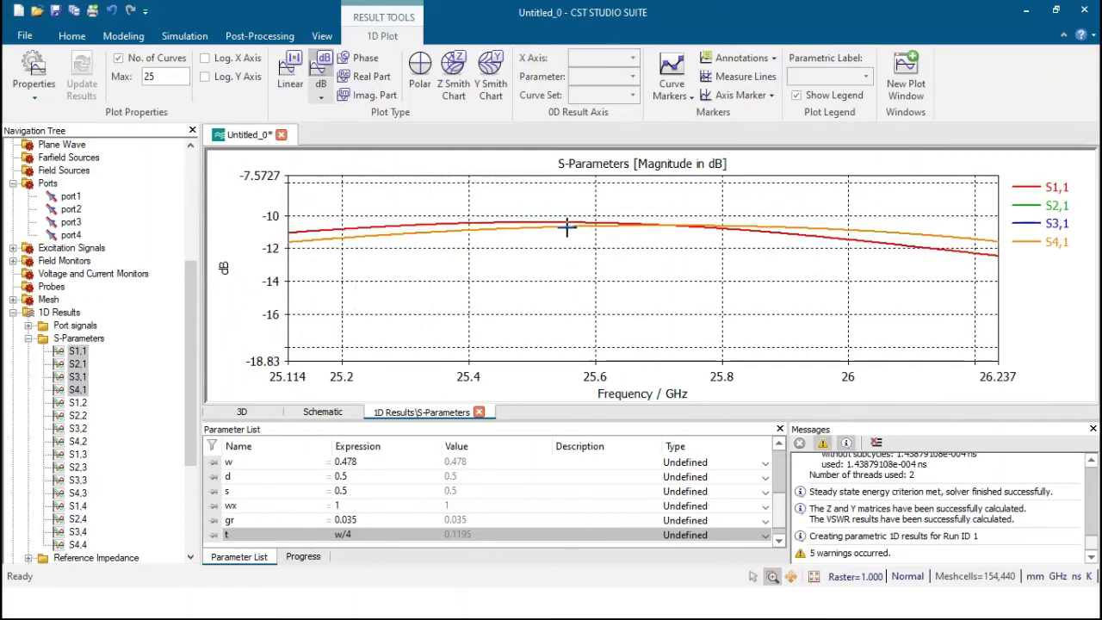
{"action": "scroll", "coordinate": [568, 228], "scroll_direction": "down", "scroll_amount": 5}
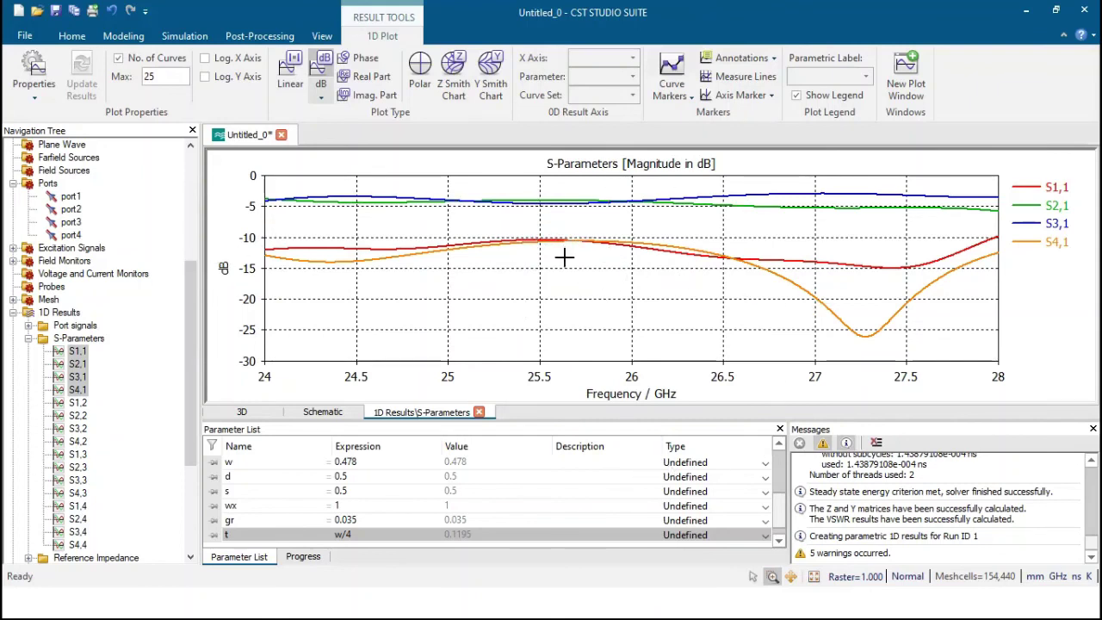
- Show the measure lines and read the curve levels near 25.5 and 24.4 GHz, leaving the first frequency line at about 25.6 GHz
{"action": "left_click", "coordinate": [707, 81]}
{"action": "left_click_drag", "start_coordinate": [599, 226], "coordinate": [600, 204]}
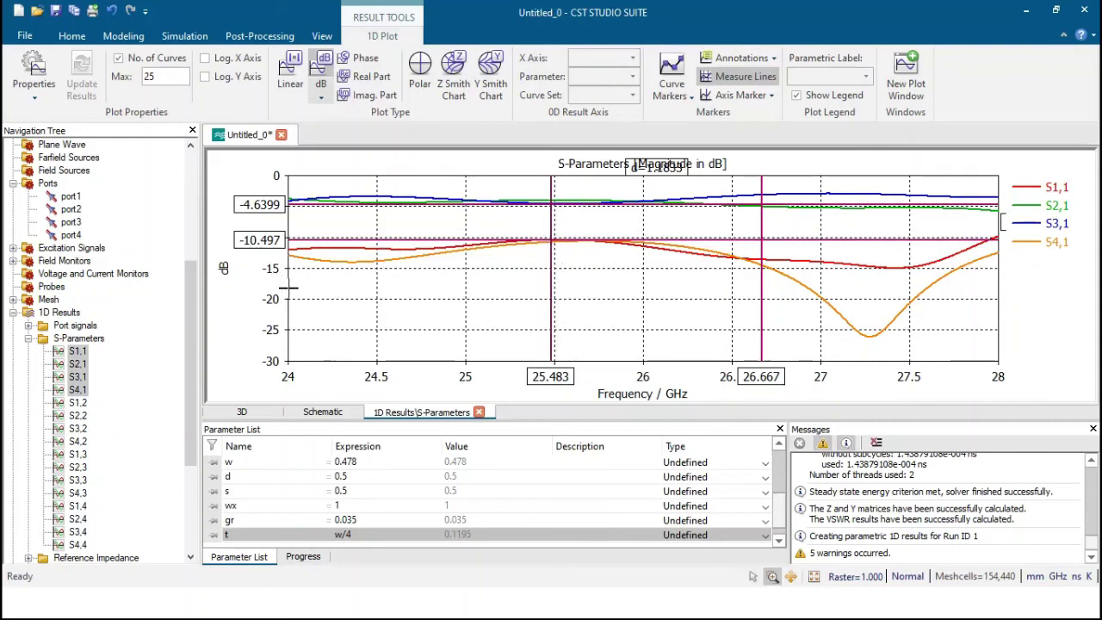
{"action": "left_click_drag", "start_coordinate": [560, 211], "coordinate": [586, 234]}
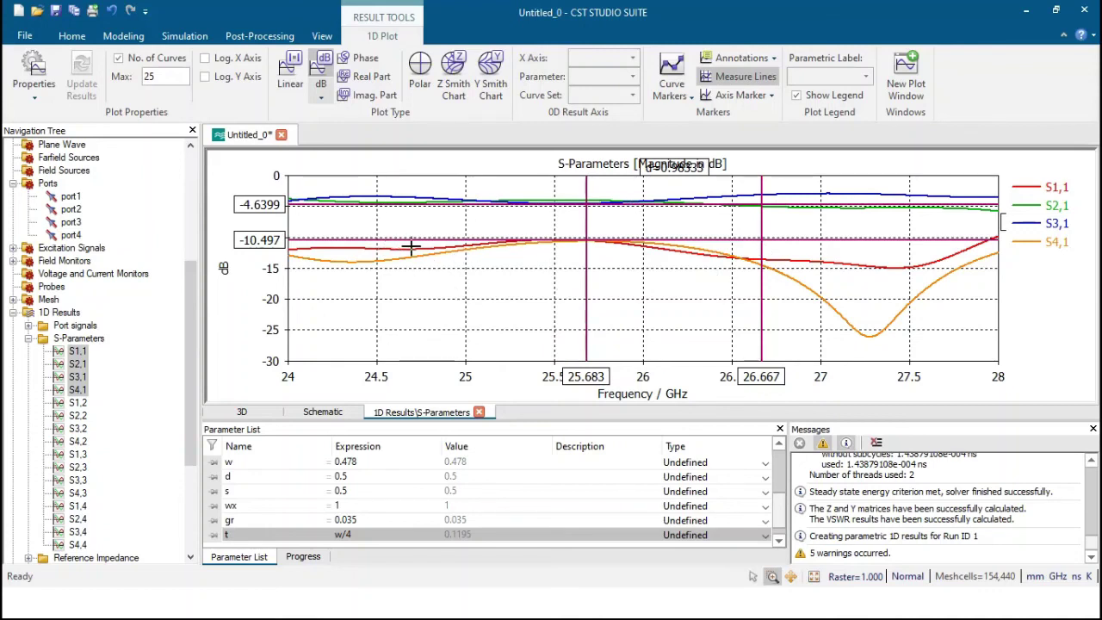
{"action": "left_click_drag", "start_coordinate": [586, 224], "coordinate": [366, 234]}
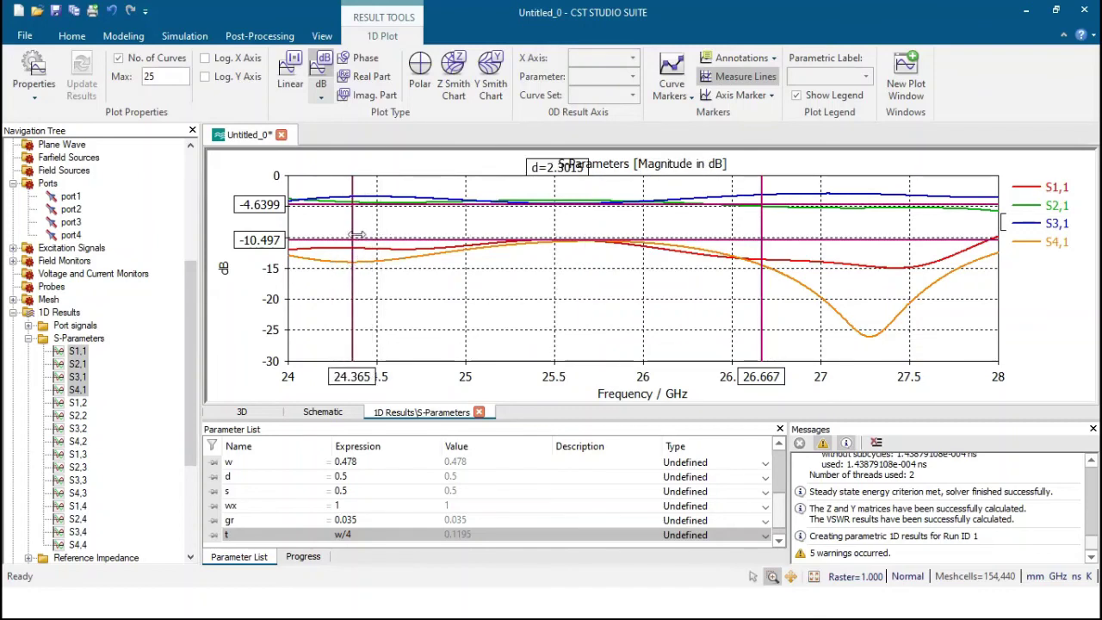
{"action": "left_click_drag", "start_coordinate": [355, 226], "coordinate": [353, 221]}
{"action": "left_click", "coordinate": [573, 225]}
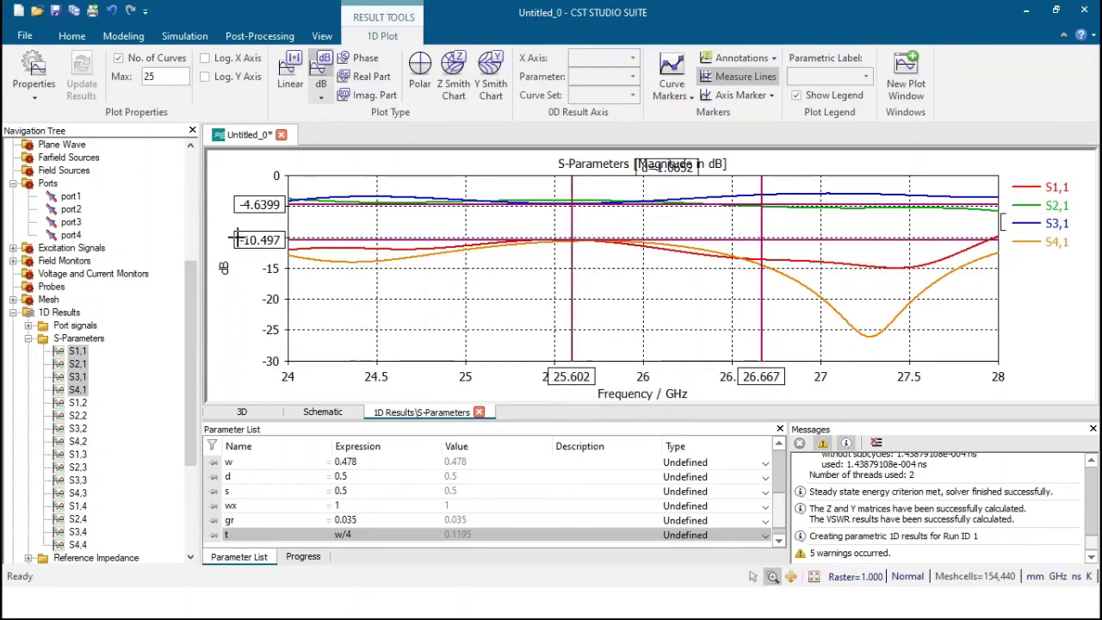
- Set parameter t to w/2, deleting the current results, then update the 3D model and check the reshaped strip corners
{"action": "left_click", "coordinate": [241, 412]}
{"action": "scroll", "coordinate": [421, 256], "scroll_direction": "up", "scroll_amount": 2}
{"action": "scroll", "coordinate": [421, 255], "scroll_direction": "up", "scroll_amount": 3}
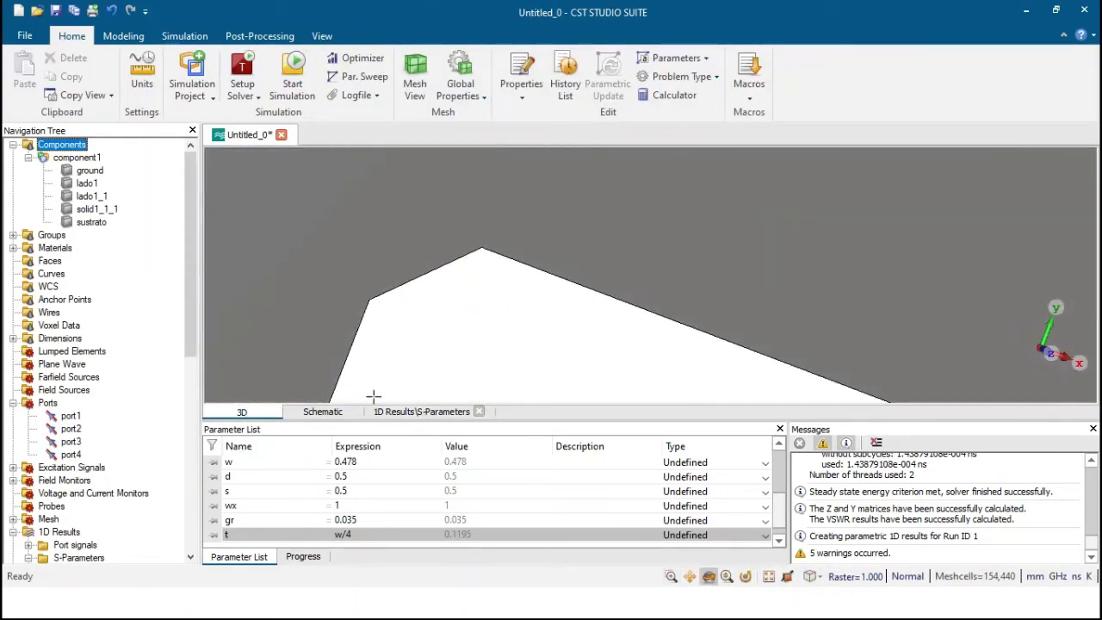
{"action": "left_click", "coordinate": [355, 535]}
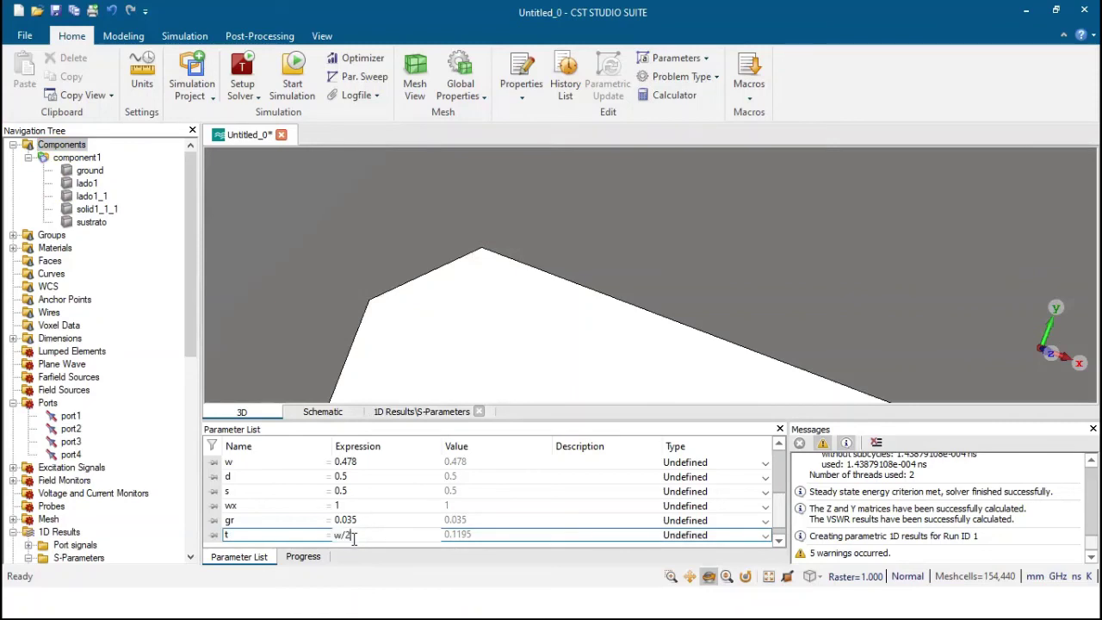
{"action": "type", "text": "2"}
{"action": "key", "text": "Return"}
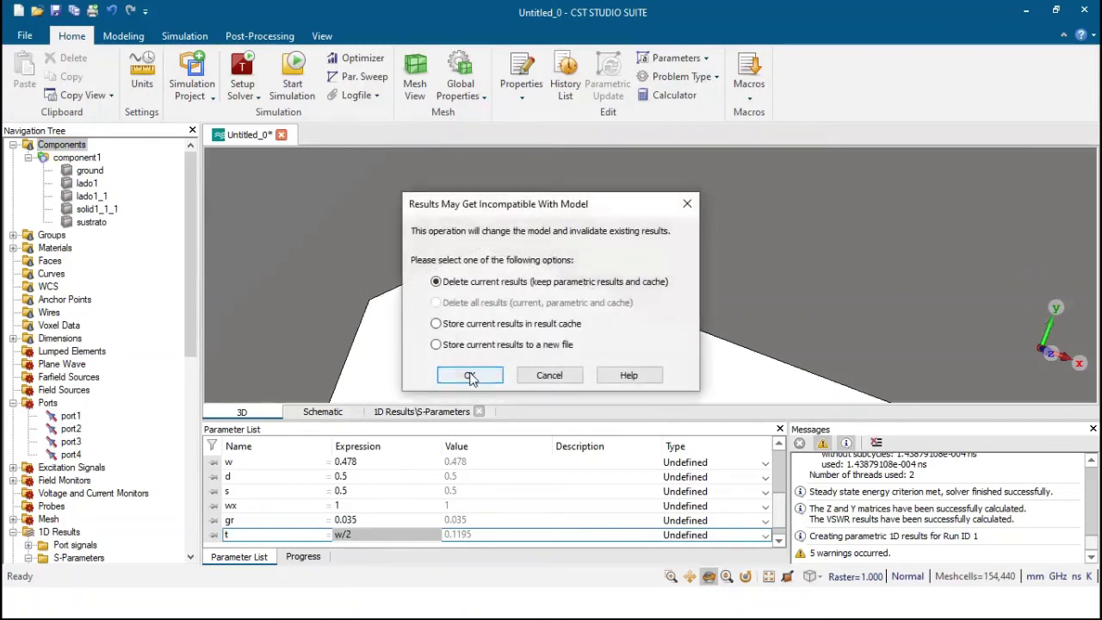
{"action": "left_click", "coordinate": [467, 371]}
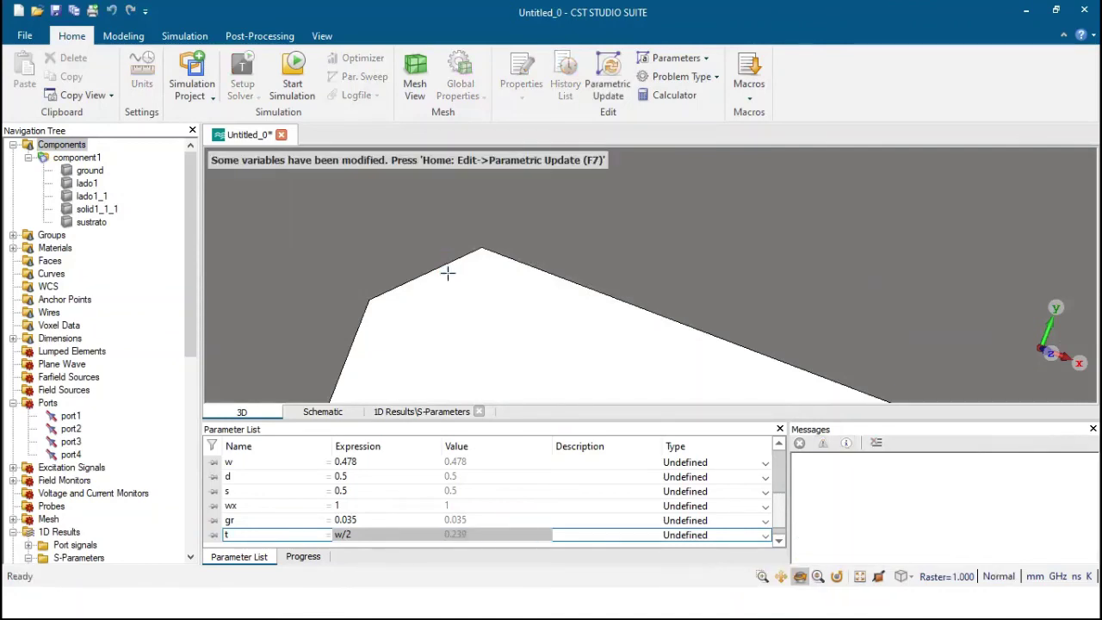
{"action": "key", "text": "F7"}
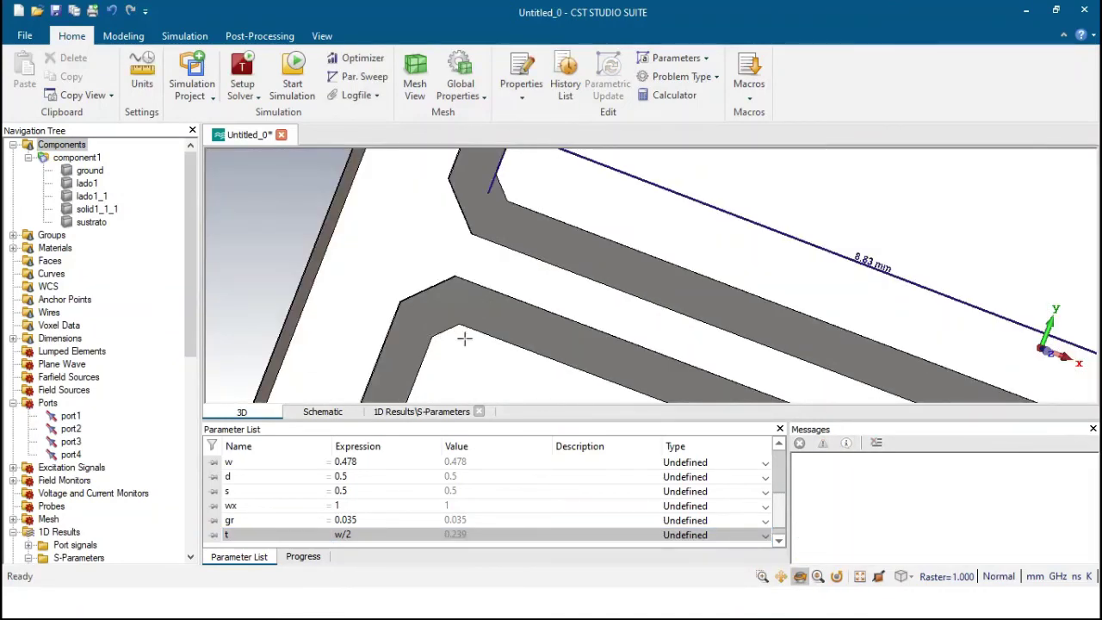
{"action": "scroll", "coordinate": [472, 317], "scroll_direction": "down", "scroll_amount": 6}
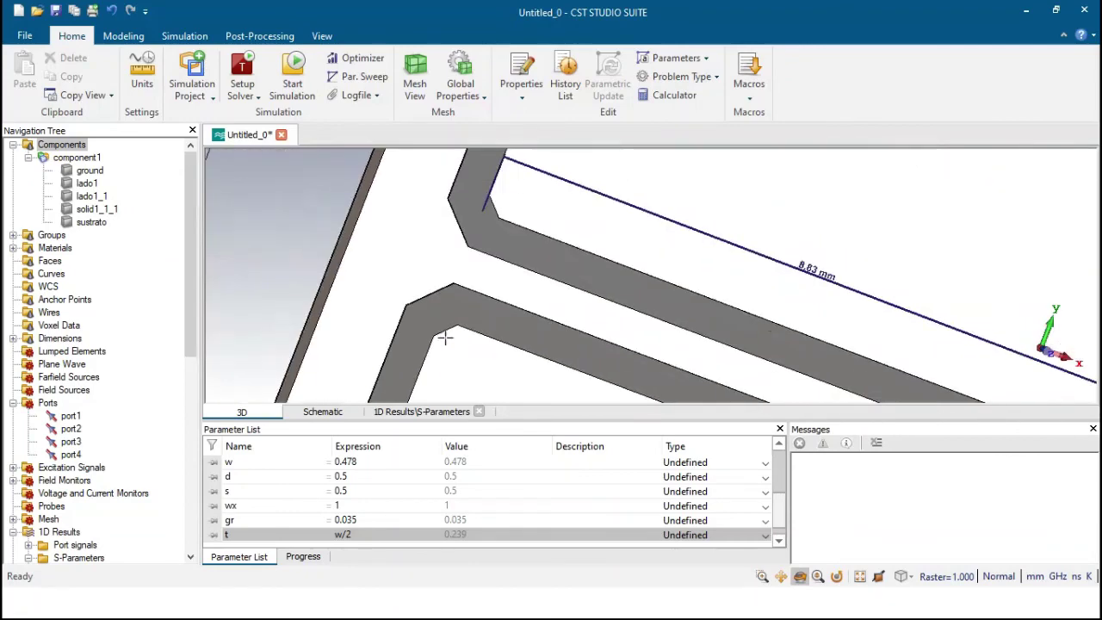
{"action": "scroll", "coordinate": [471, 339], "scroll_direction": "up", "scroll_amount": 5}
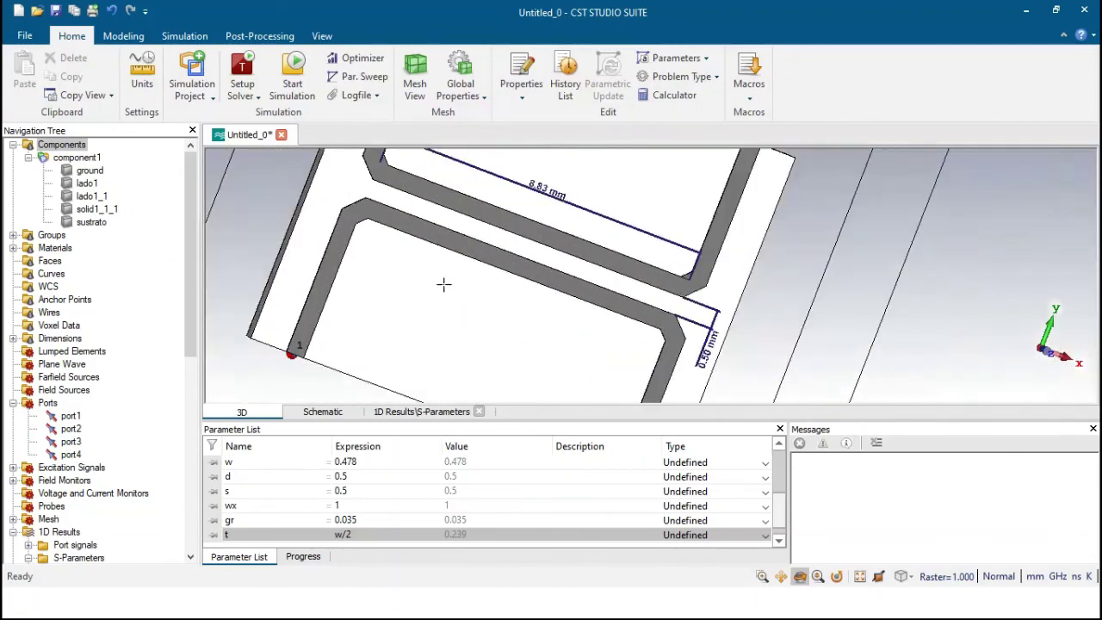
{"action": "middle_click_drag", "start_coordinate": [447, 290], "coordinate": [467, 327]}
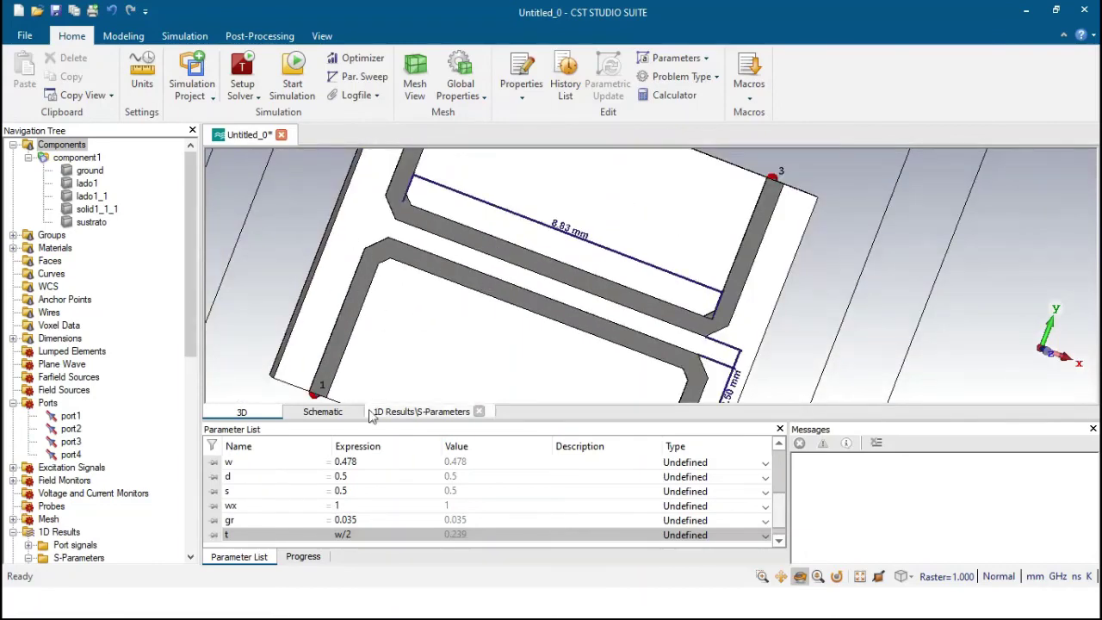
- Plot S2,1 and S3,1 together from the stored S-parameter results as phase in degrees
{"action": "left_click", "coordinate": [421, 413]}
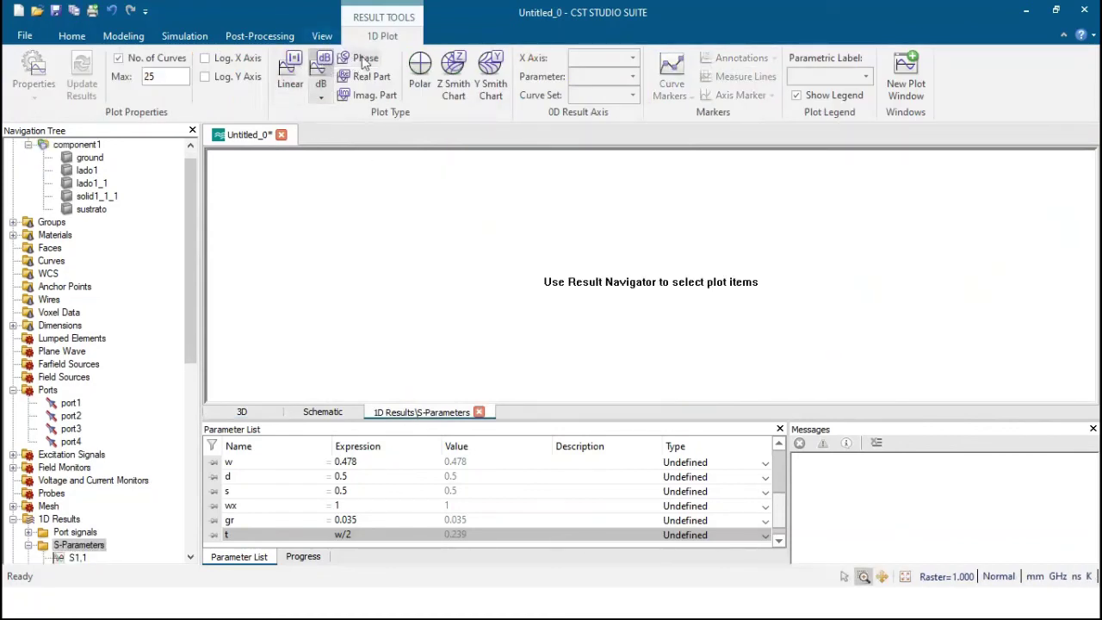
{"action": "scroll", "coordinate": [129, 362], "scroll_direction": "down", "scroll_amount": 2}
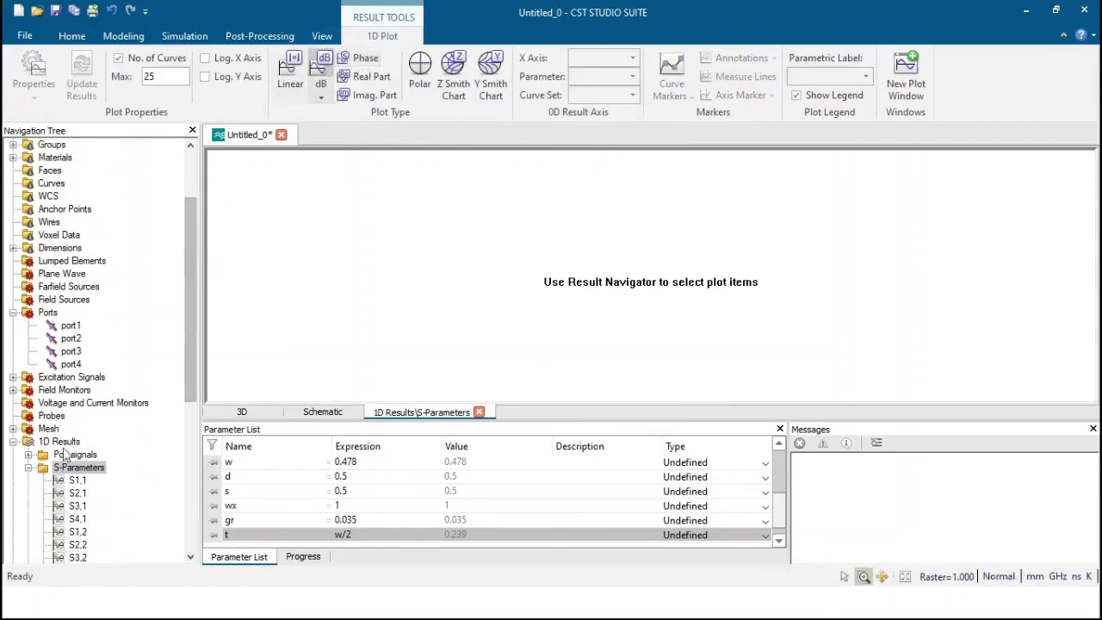
{"action": "left_click", "coordinate": [78, 479]}
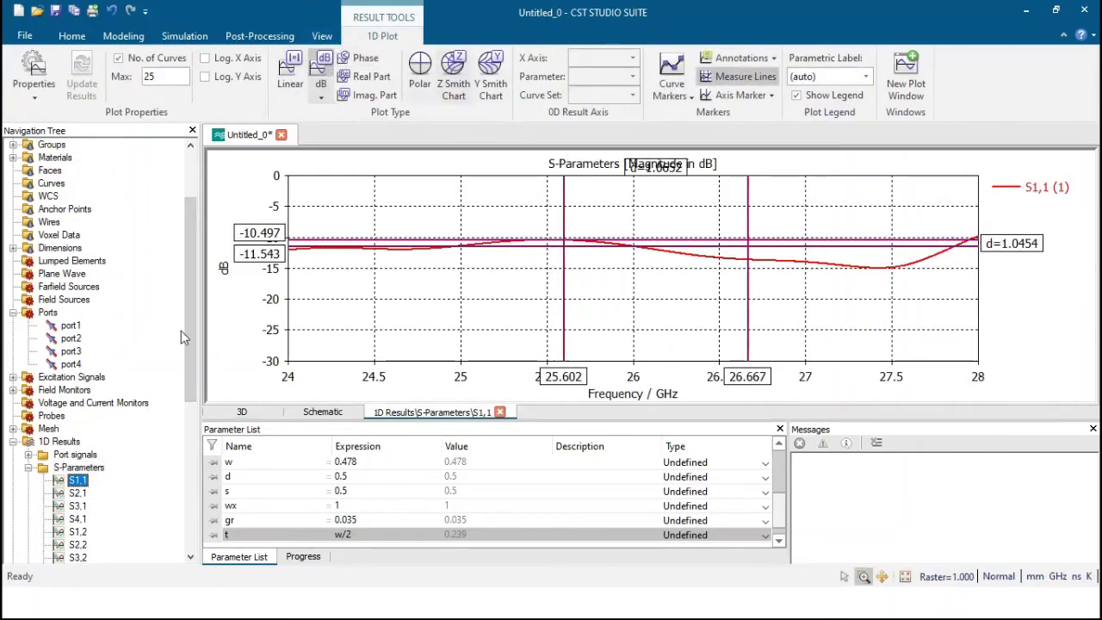
{"action": "left_click", "coordinate": [83, 494]}
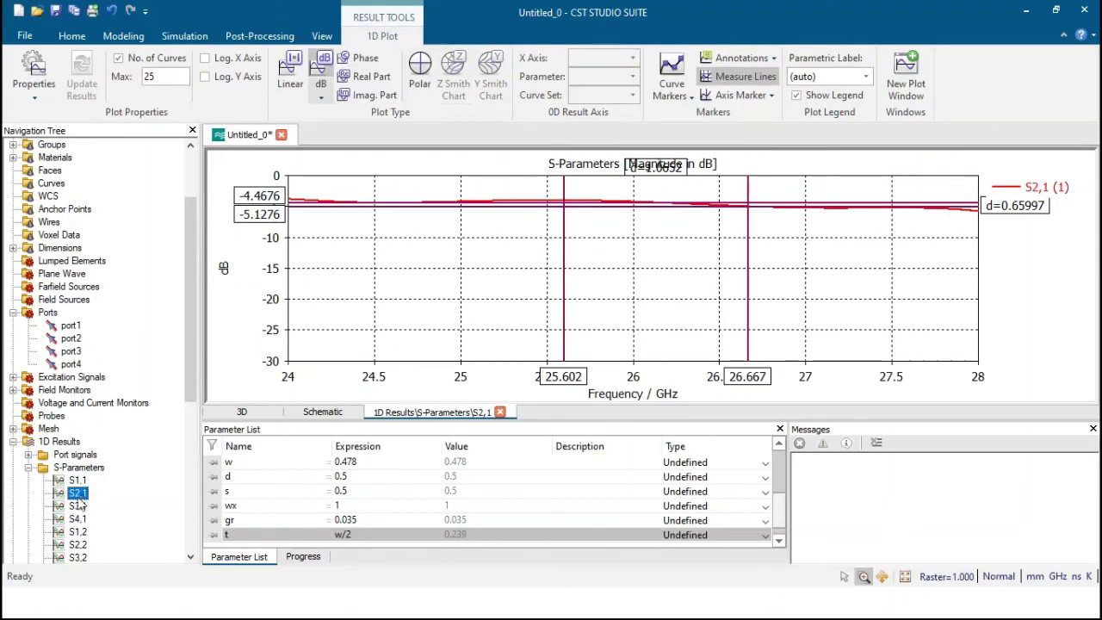
{"action": "left_click", "coordinate": [78, 506], "text": "ctrl"}
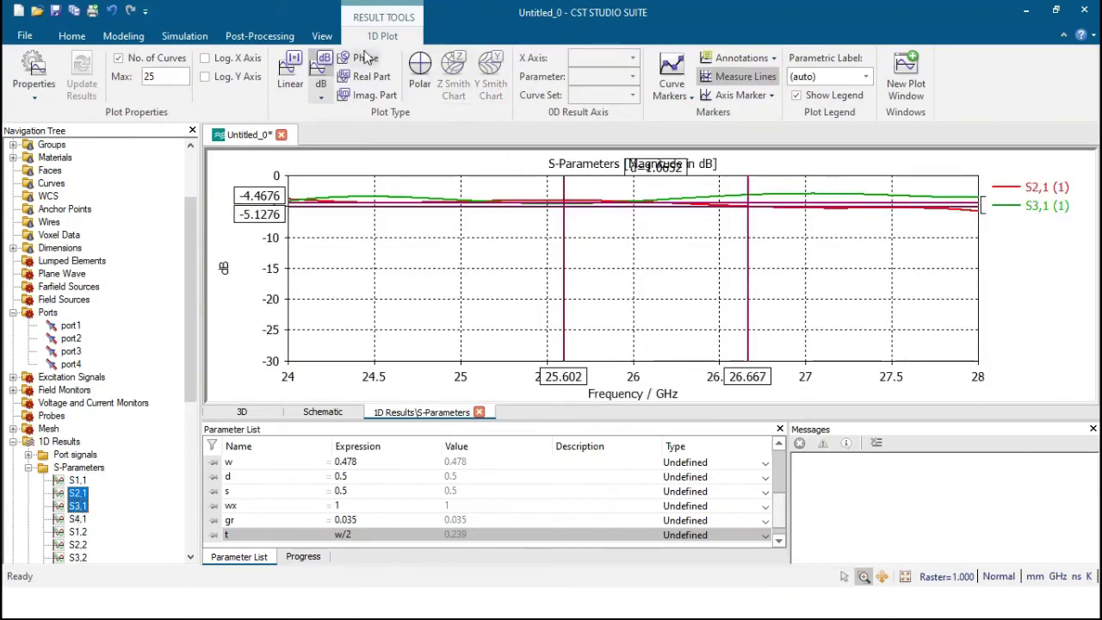
{"action": "left_click", "coordinate": [365, 59]}
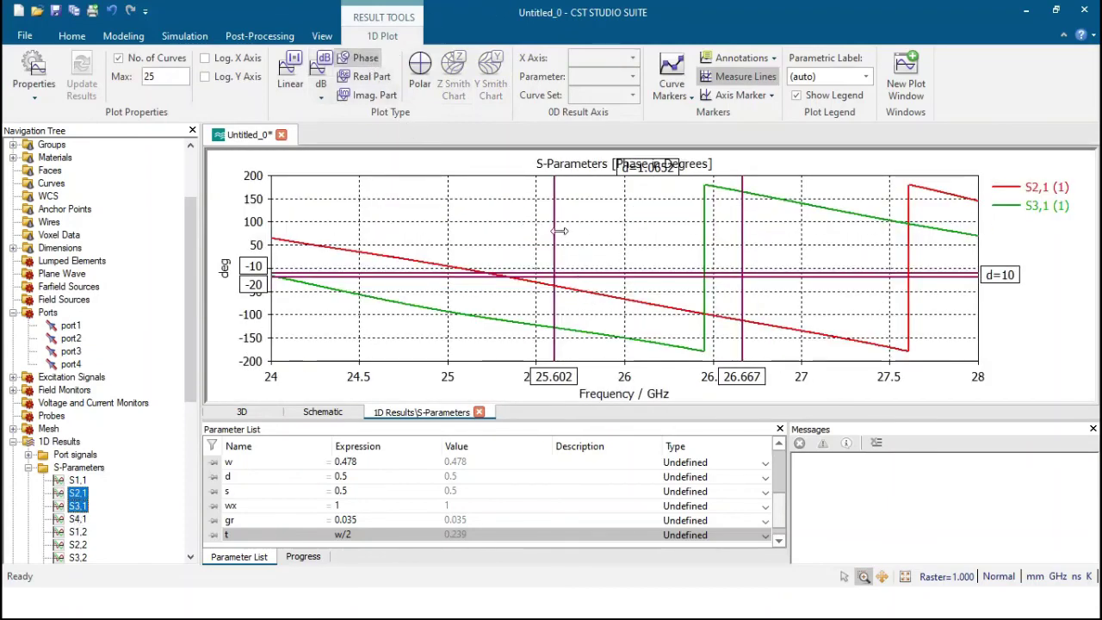
- Measure the phase difference between S2,1 and S3,1 at about 25.6 GHz and 25.03 GHz, also checking the curves near 26 GHz
{"action": "left_click", "coordinate": [563, 301]}
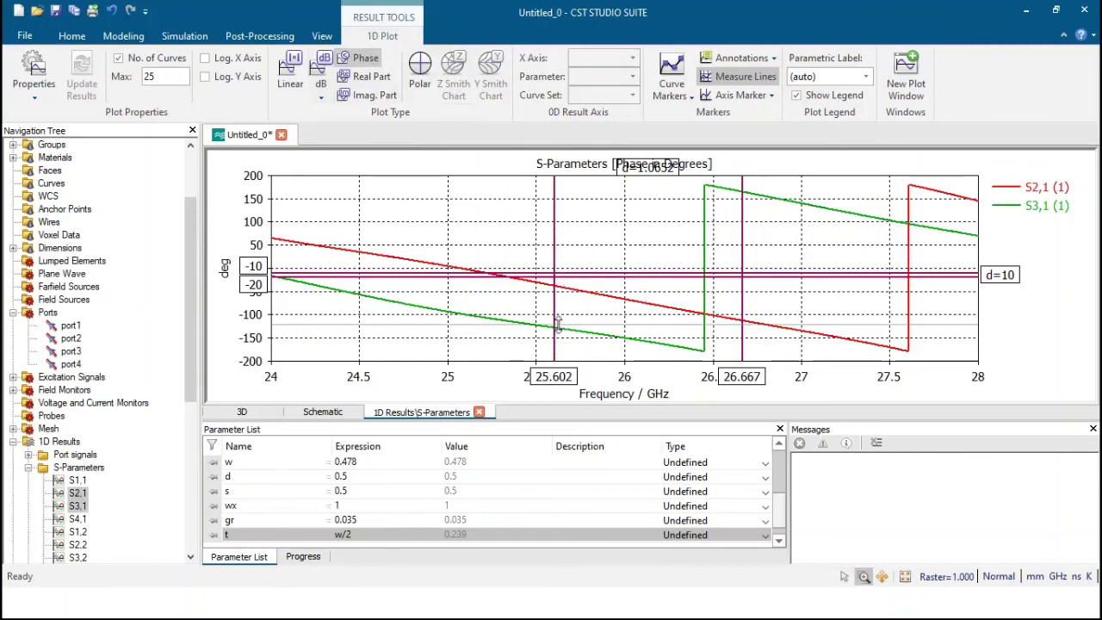
{"action": "left_click", "coordinate": [558, 324]}
{"action": "left_click_drag", "start_coordinate": [570, 275], "coordinate": [569, 286]}
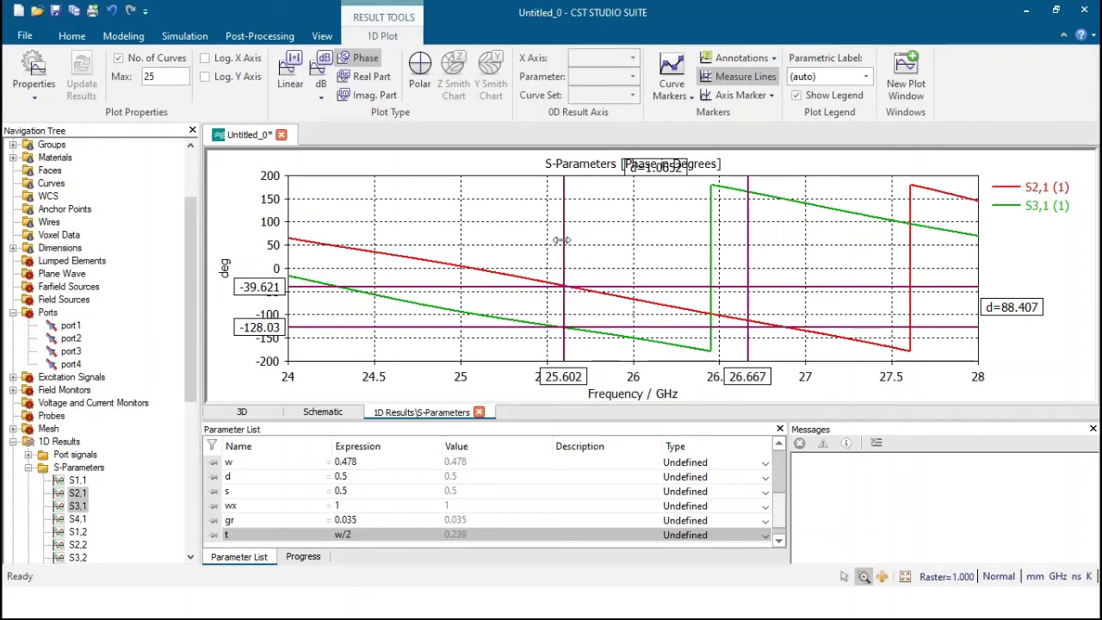
{"action": "left_click_drag", "start_coordinate": [563, 241], "coordinate": [641, 281]}
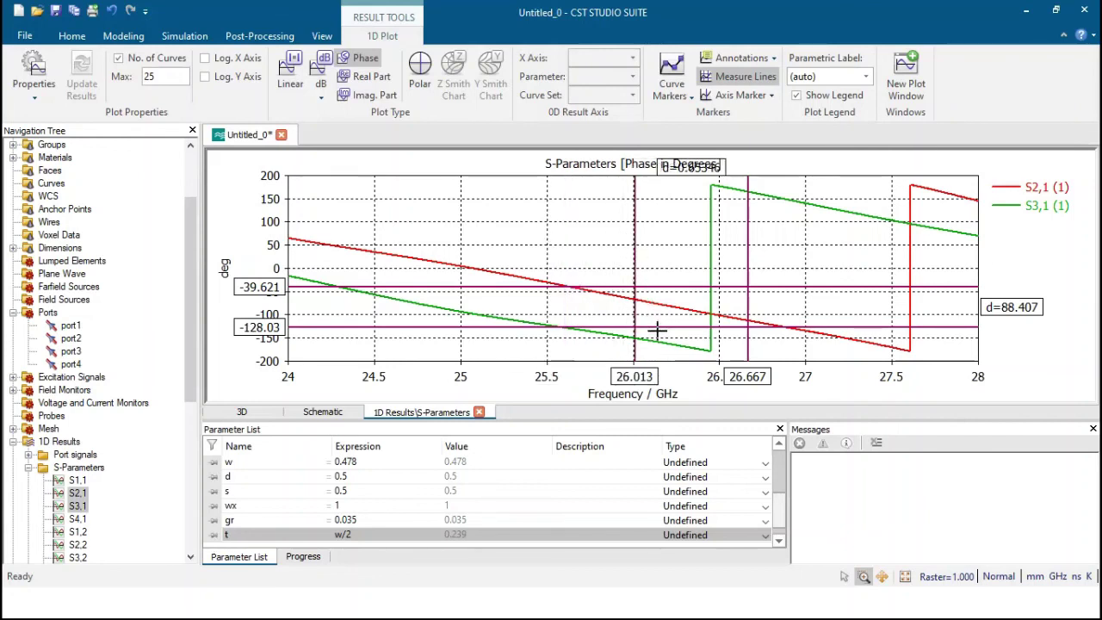
{"action": "left_click_drag", "start_coordinate": [657, 330], "coordinate": [658, 332]}
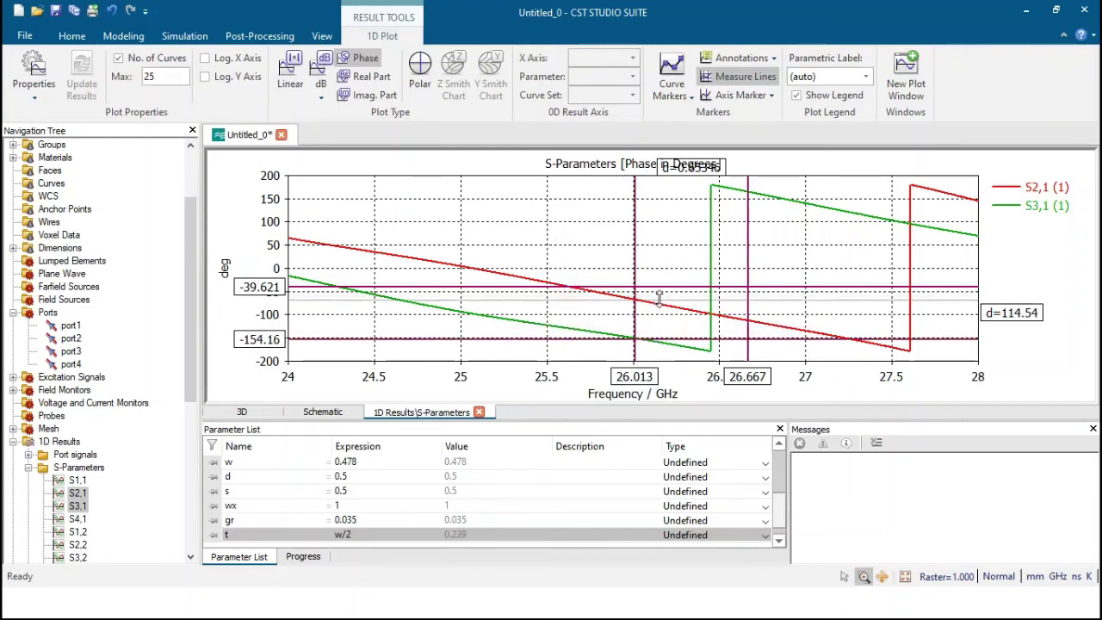
{"action": "left_click_drag", "start_coordinate": [658, 297], "coordinate": [465, 337]}
{"action": "left_click_drag", "start_coordinate": [507, 301], "coordinate": [508, 261]}
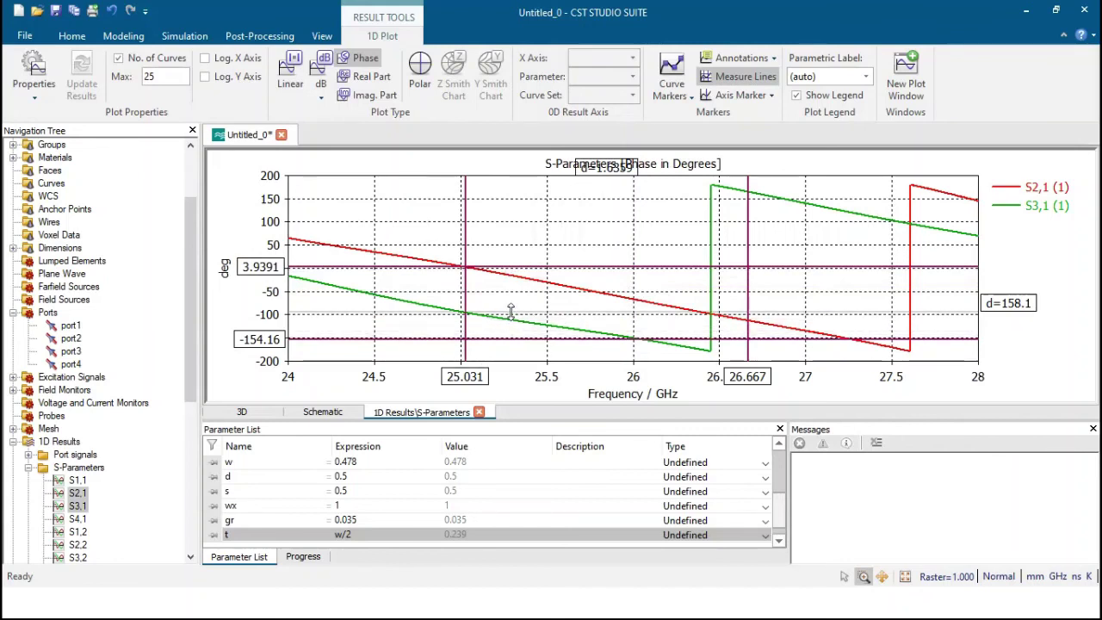
{"action": "left_click_drag", "start_coordinate": [511, 312], "coordinate": [511, 310]}
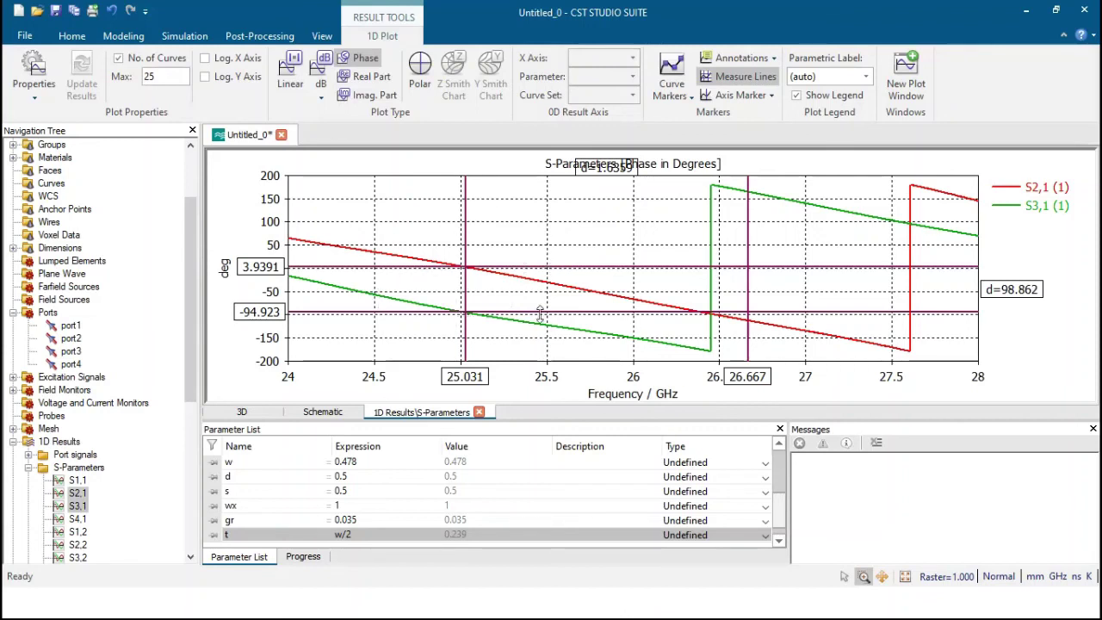
- Switch the S-parameter plot to magnitude in dB and plot S1,1, S2,1, S3,1 and S4,1 together
{"action": "left_click", "coordinate": [325, 76]}
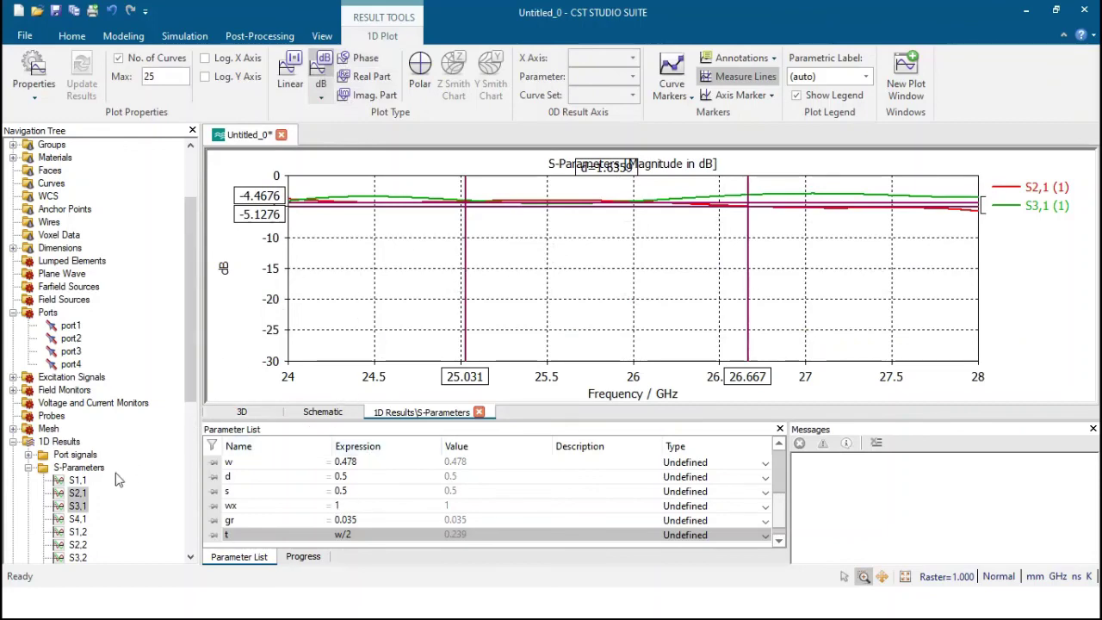
{"action": "left_click", "coordinate": [76, 480]}
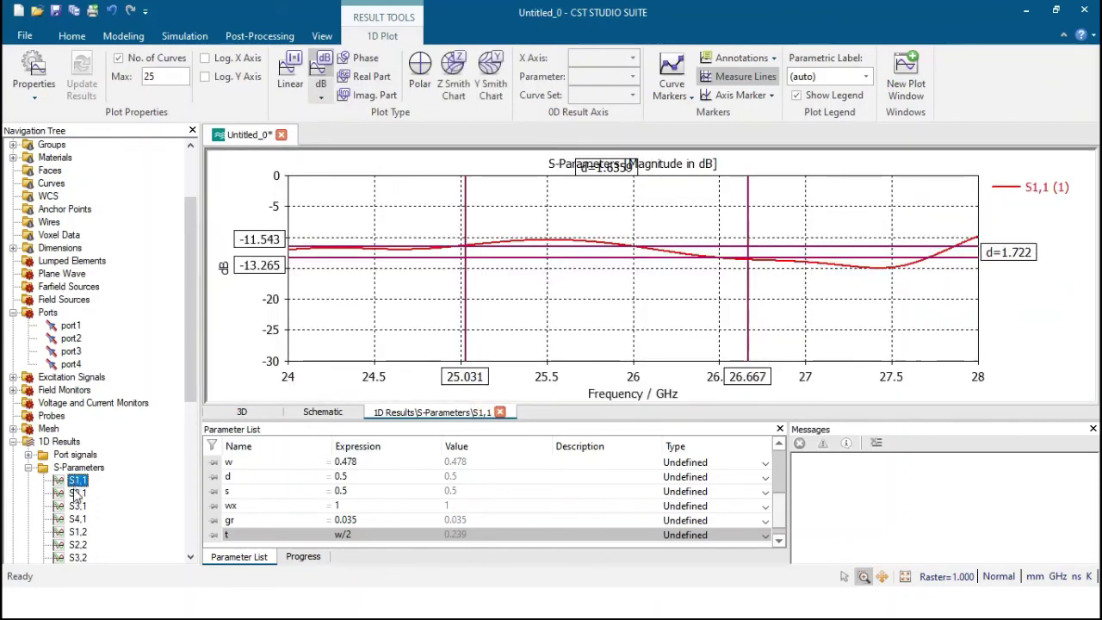
{"action": "left_click", "coordinate": [77, 492], "text": "ctrl"}
{"action": "left_click", "coordinate": [78, 505], "text": "ctrl"}
{"action": "left_click", "coordinate": [77, 519], "text": "ctrl"}
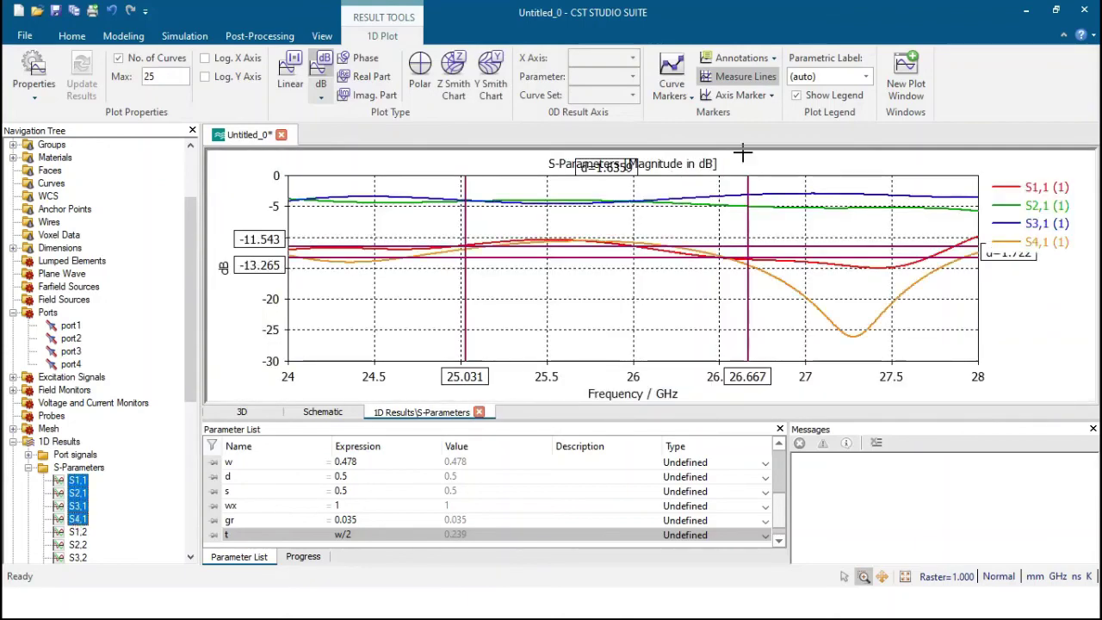
- Move one level measure line to about -23.7 dB and the first frequency line to about 24.86 GHz to examine the four curves
{"action": "left_click_drag", "start_coordinate": [535, 258], "coordinate": [524, 322]}
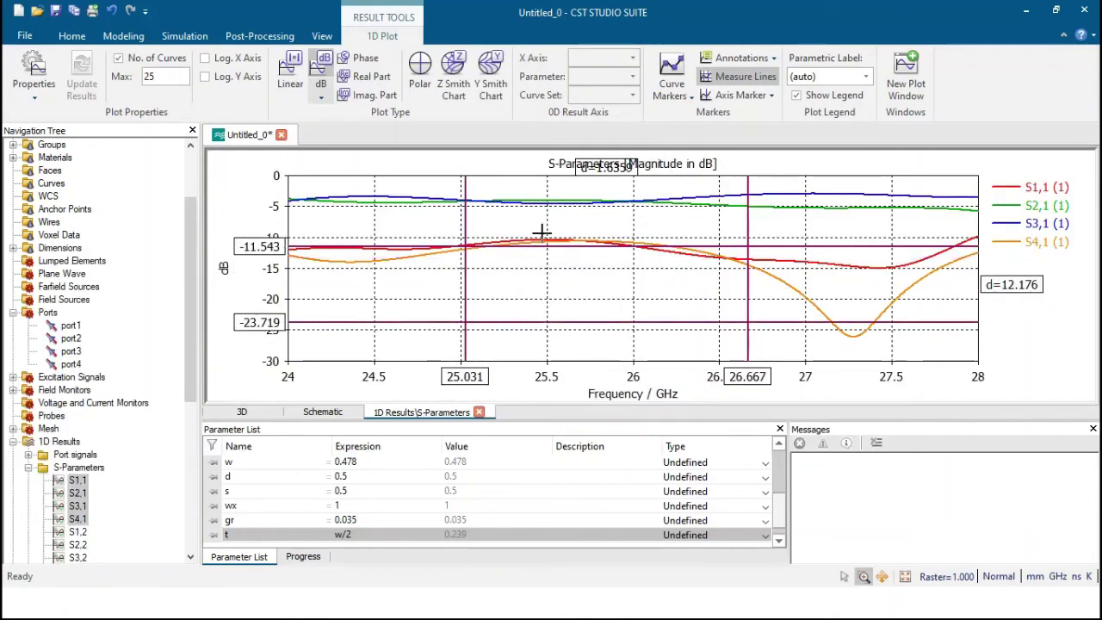
{"action": "scroll", "coordinate": [542, 233], "scroll_direction": "up", "scroll_amount": 3}
{"action": "scroll", "coordinate": [541, 233], "scroll_direction": "down", "scroll_amount": 3}
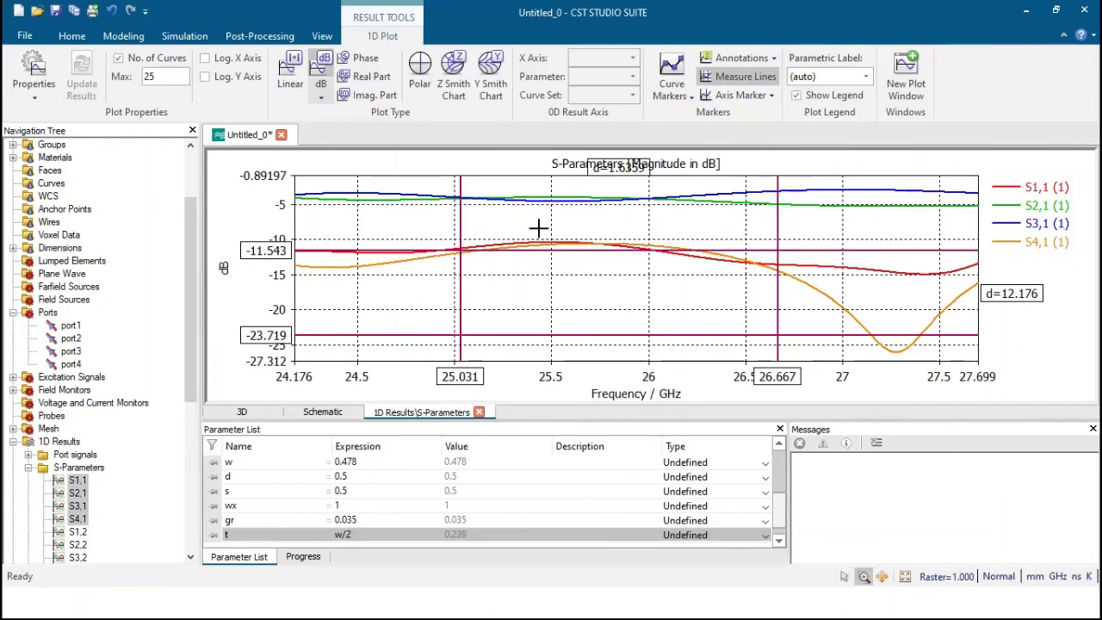
{"action": "left_click_drag", "start_coordinate": [461, 221], "coordinate": [427, 221]}
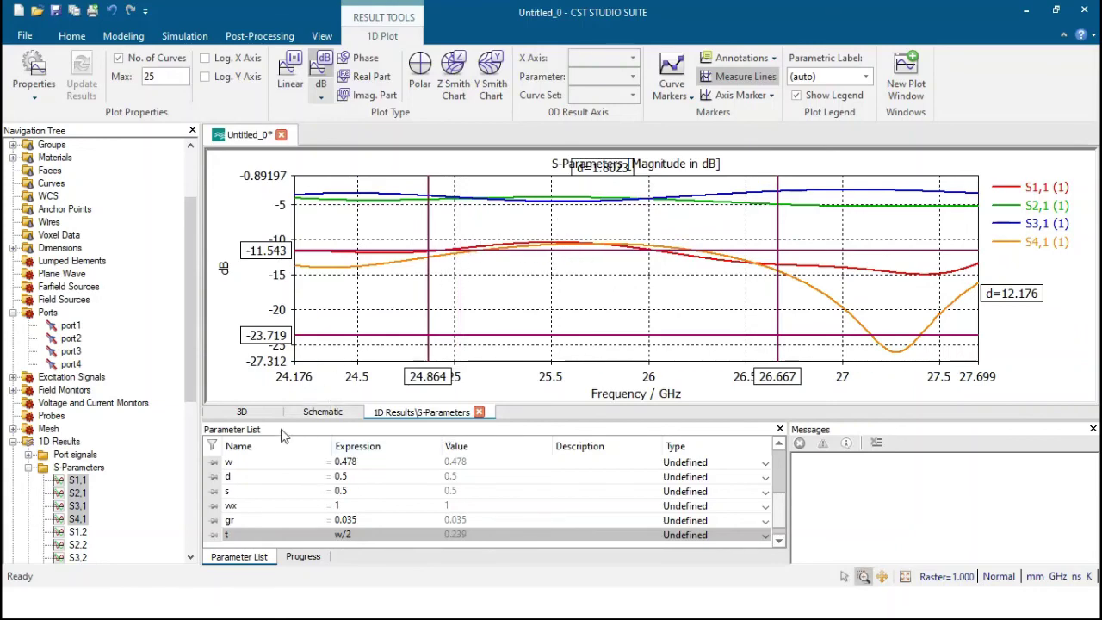
- Return to the 3D model, then plot S1,1 through S4,1 together in dB for both simulation runs
{"action": "left_click", "coordinate": [242, 412]}
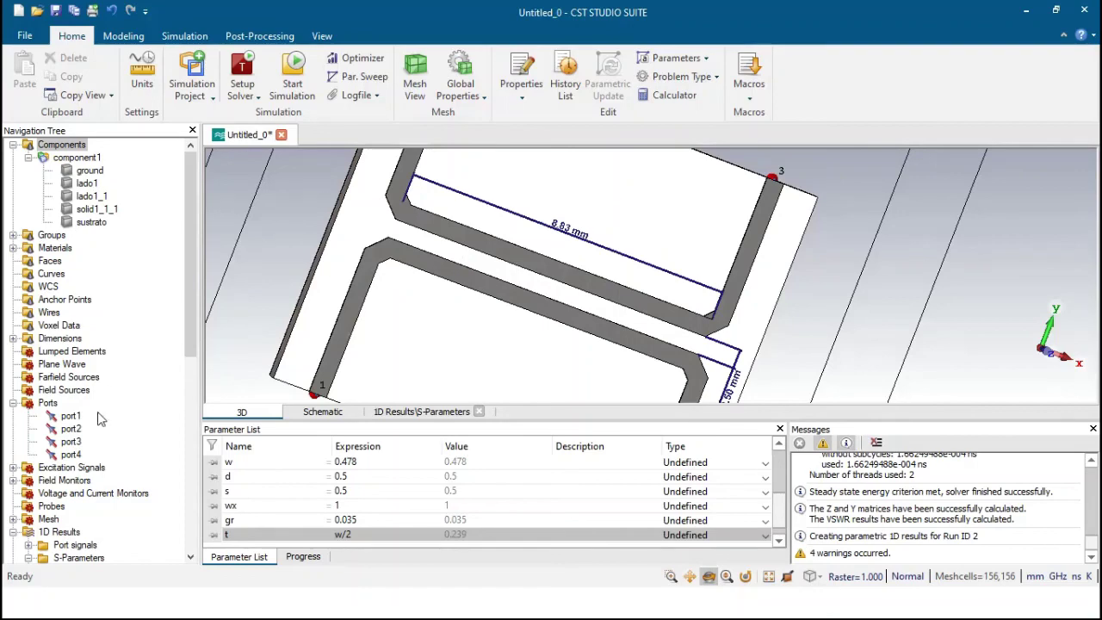
{"action": "scroll", "coordinate": [96, 424], "scroll_direction": "down", "scroll_amount": 2}
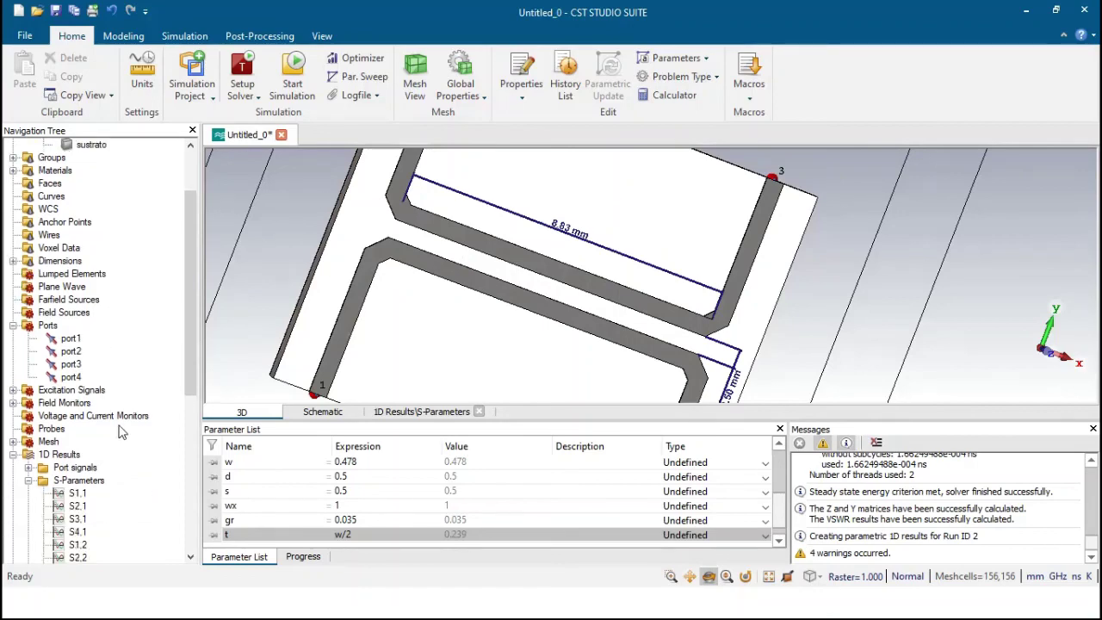
{"action": "left_click", "coordinate": [76, 494]}
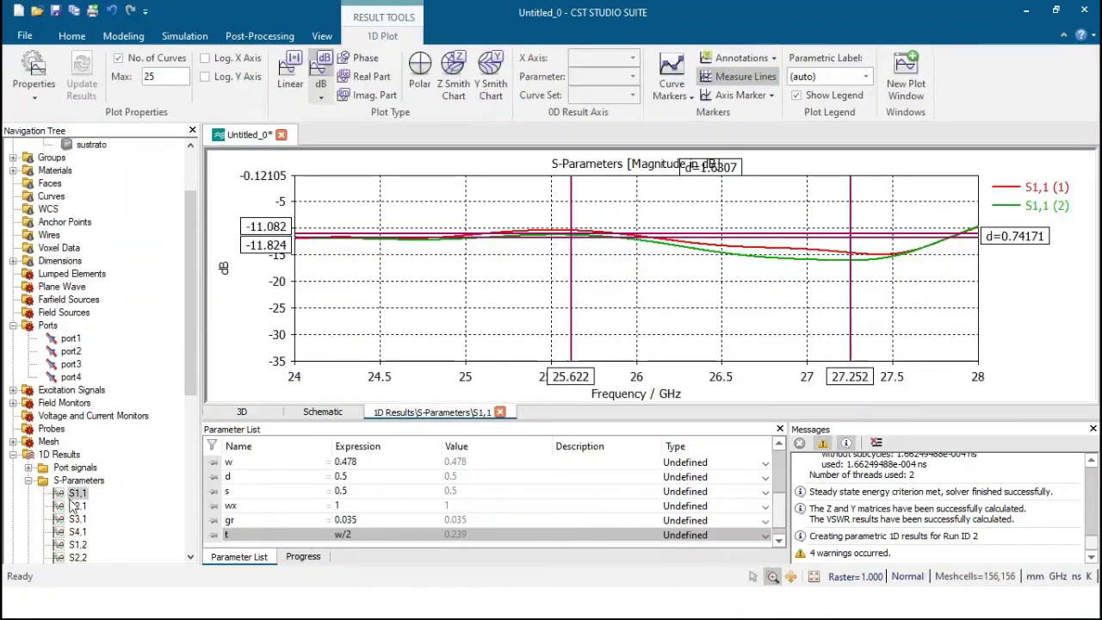
{"action": "left_click", "coordinate": [77, 532], "text": "shift"}
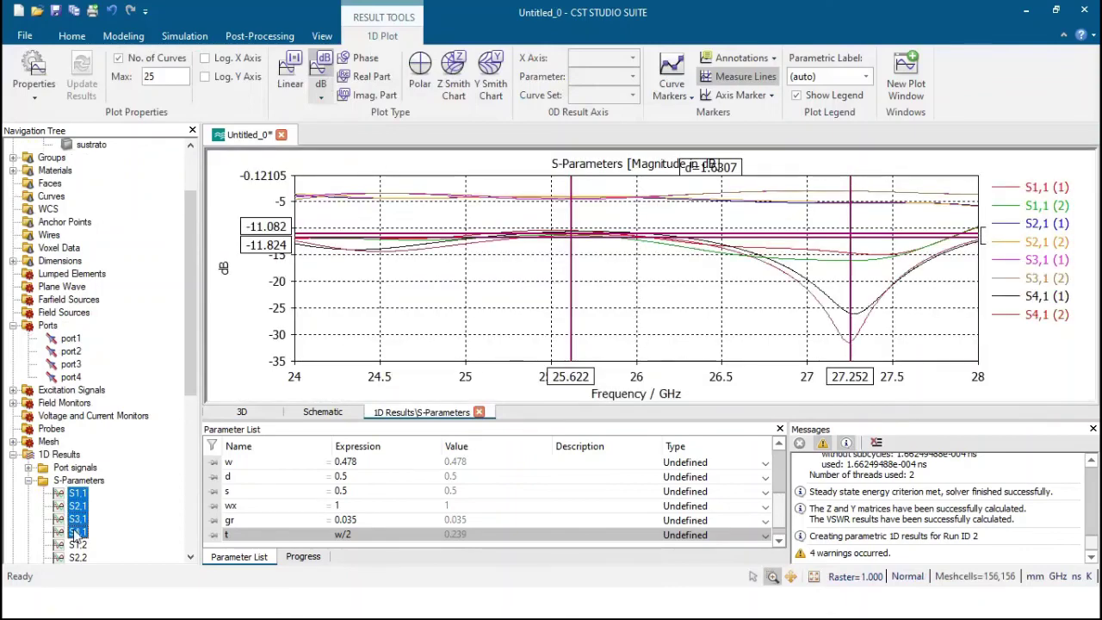
- Highlight the four run 2 curves and move the upper level measure line to about -3.79 dB near S2,1 and S3,1
{"action": "left_click", "coordinate": [1018, 206]}
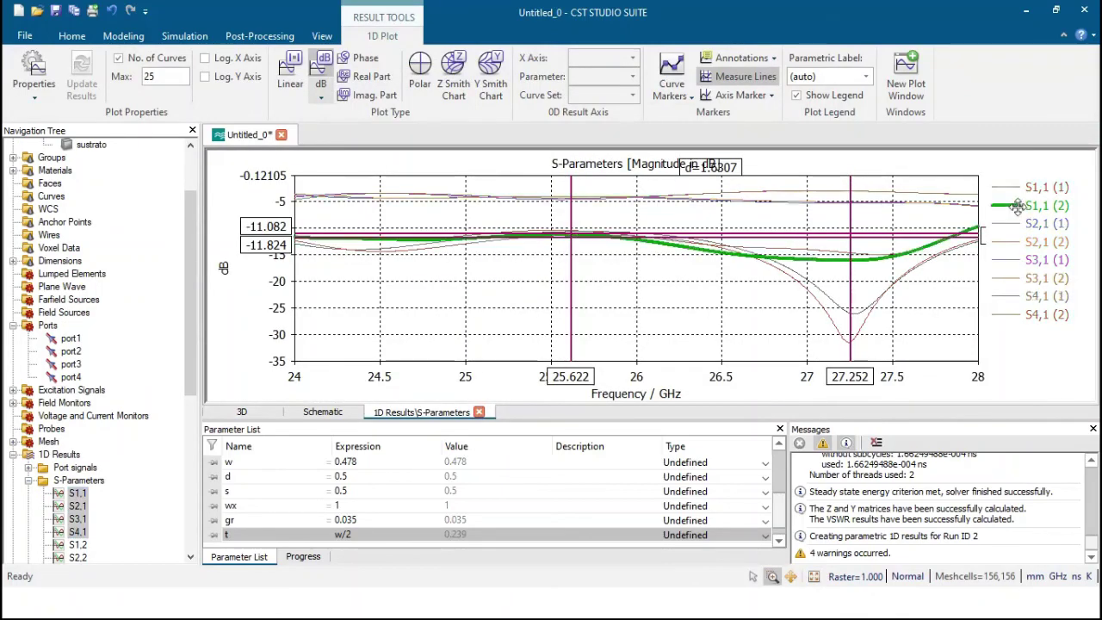
{"action": "left_click", "coordinate": [1017, 243], "text": "ctrl"}
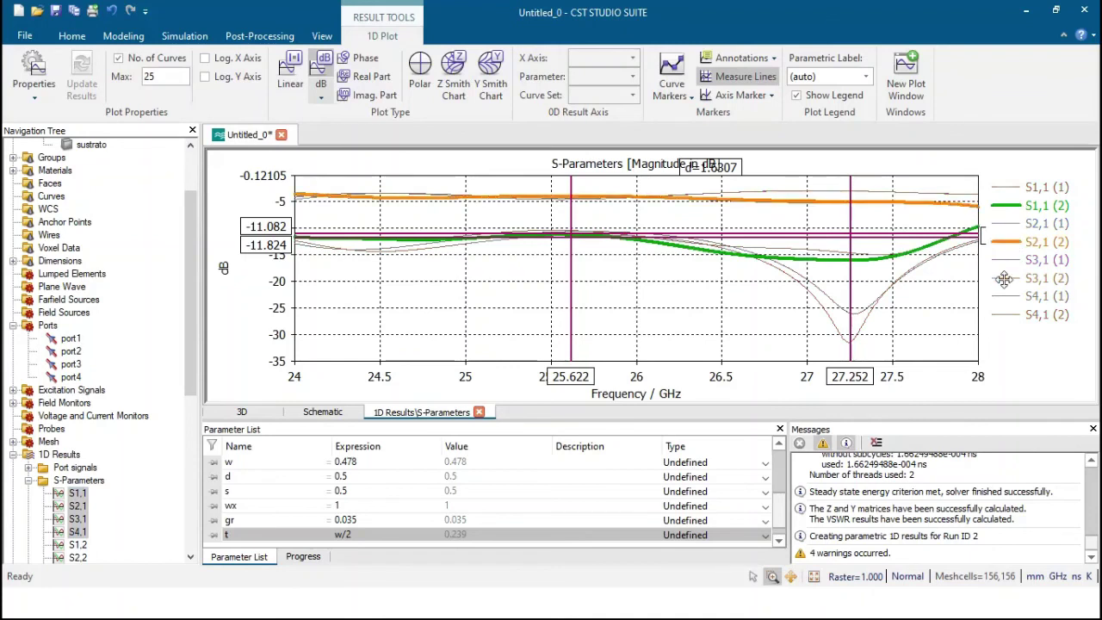
{"action": "left_click", "coordinate": [1004, 278], "text": "ctrl"}
{"action": "left_click", "coordinate": [1003, 315], "text": "ctrl"}
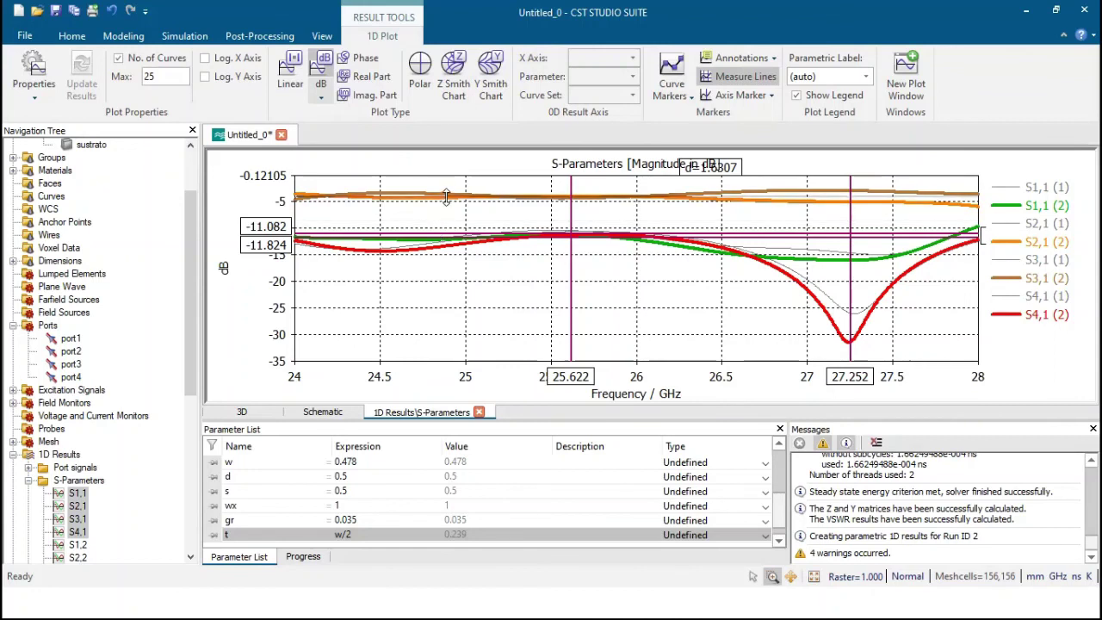
{"action": "left_click_drag", "start_coordinate": [446, 196], "coordinate": [440, 196]}
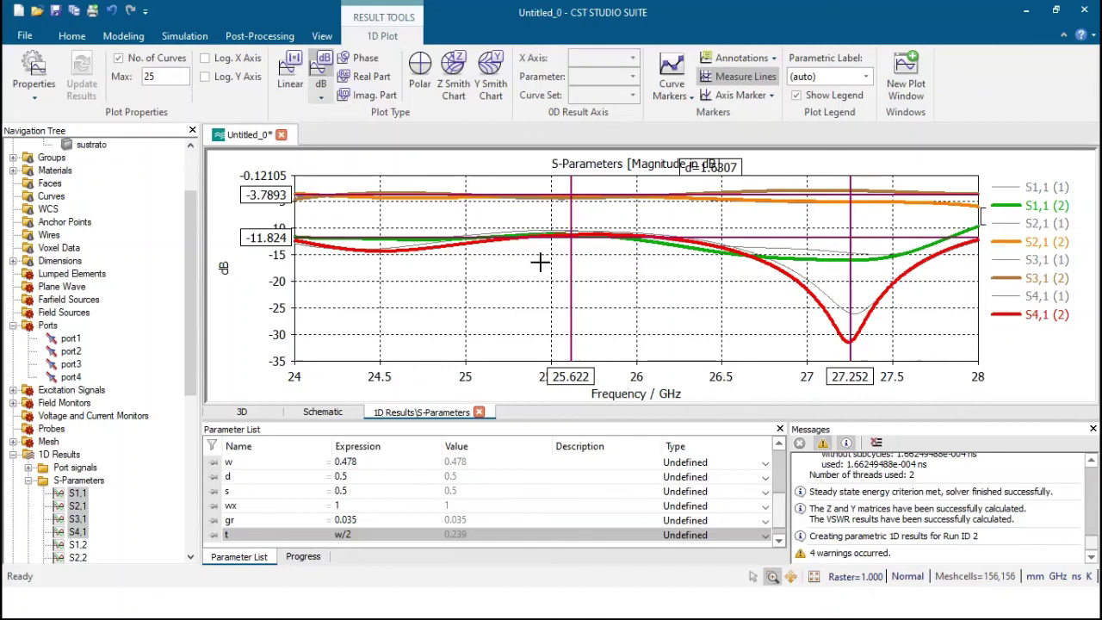
- Clear the run 2 highlighting, highlight S2,1 and S3,1 of both runs, and compare their levels around 25.6 GHz
{"action": "left_click", "coordinate": [1015, 187]}
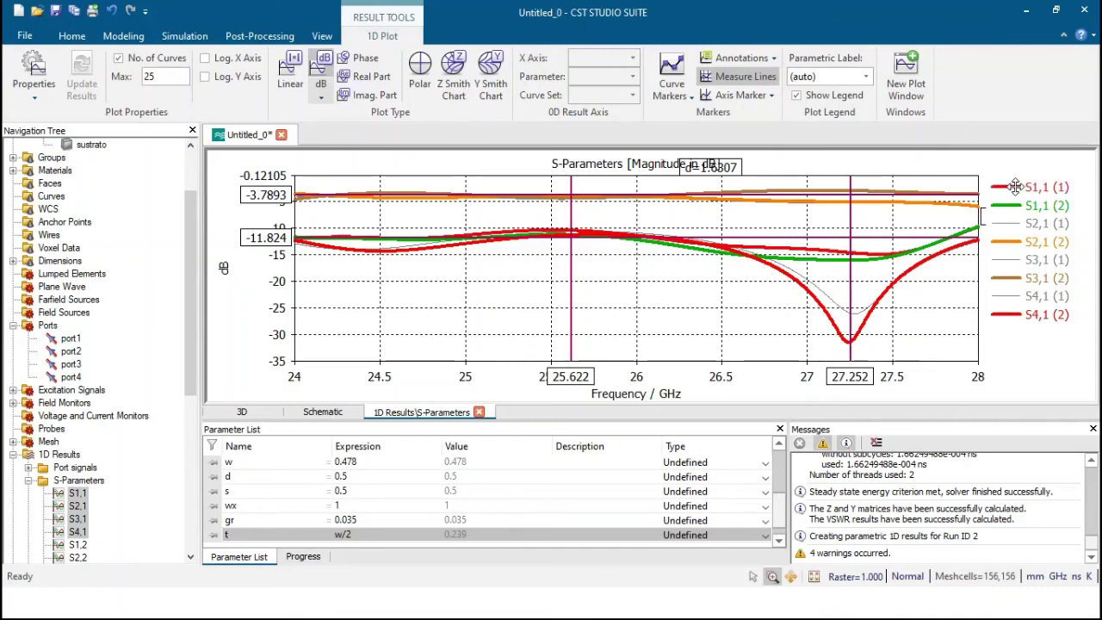
{"action": "left_click", "coordinate": [1015, 187]}
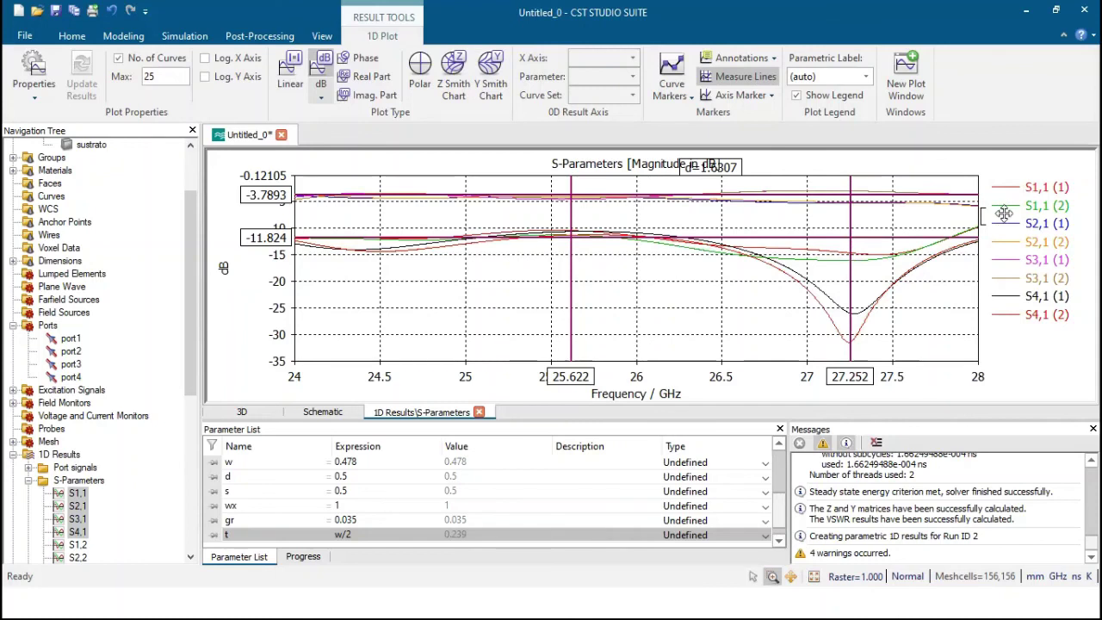
{"action": "left_click", "coordinate": [1003, 223]}
{"action": "left_click", "coordinate": [1003, 223]}
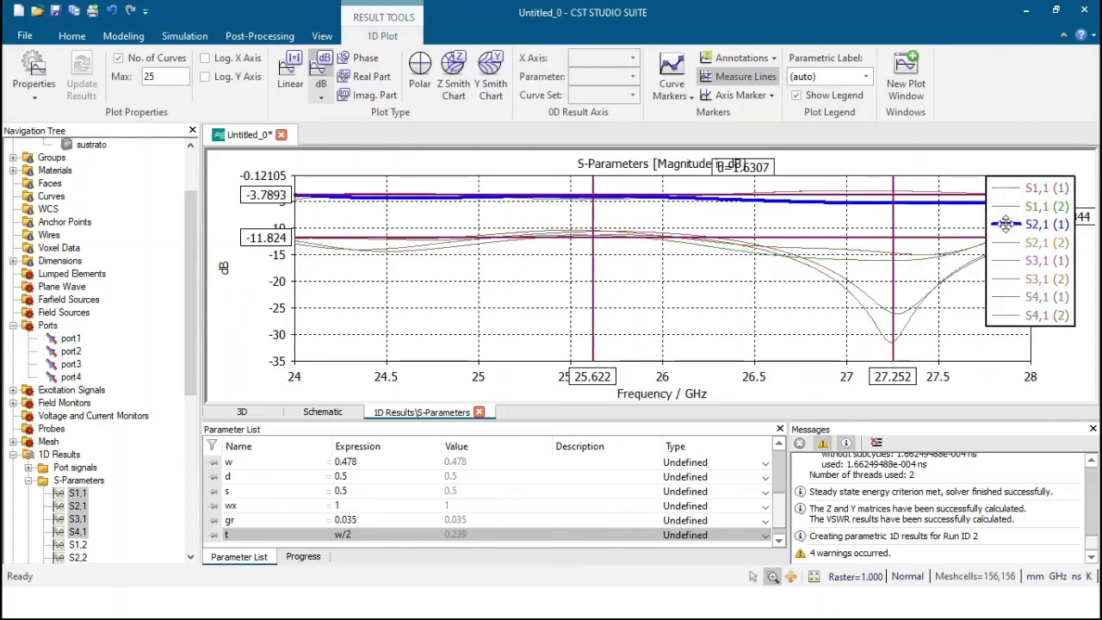
{"action": "left_click", "coordinate": [1003, 242], "text": "ctrl"}
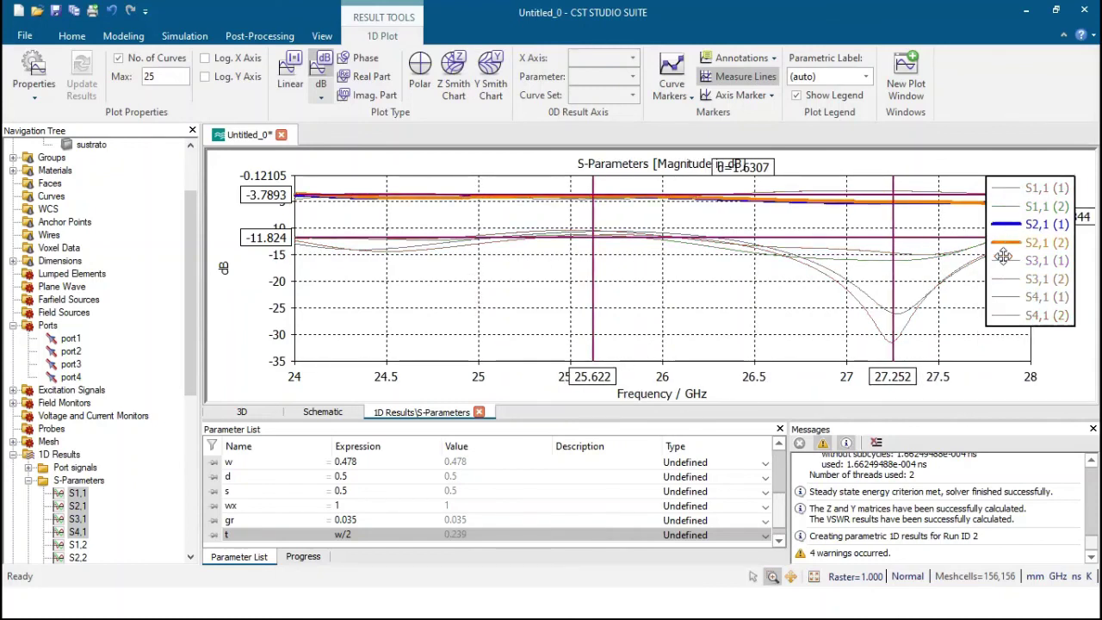
{"action": "left_click", "coordinate": [1003, 261], "text": "ctrl"}
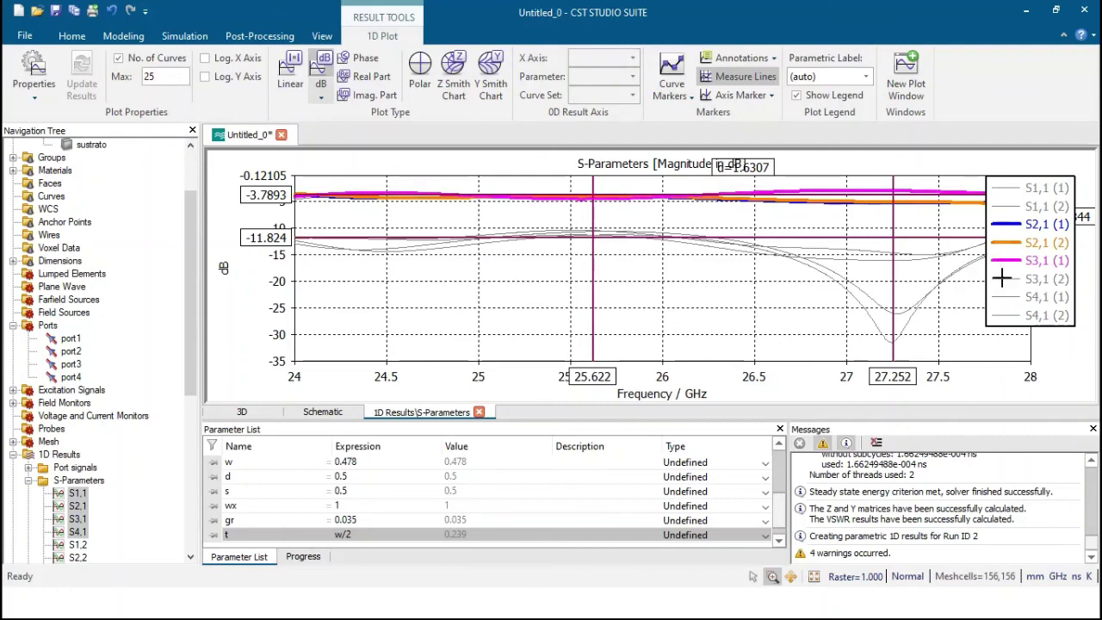
{"action": "left_click", "coordinate": [1003, 279], "text": "ctrl"}
{"action": "scroll", "coordinate": [564, 191], "scroll_direction": "up", "scroll_amount": 3}
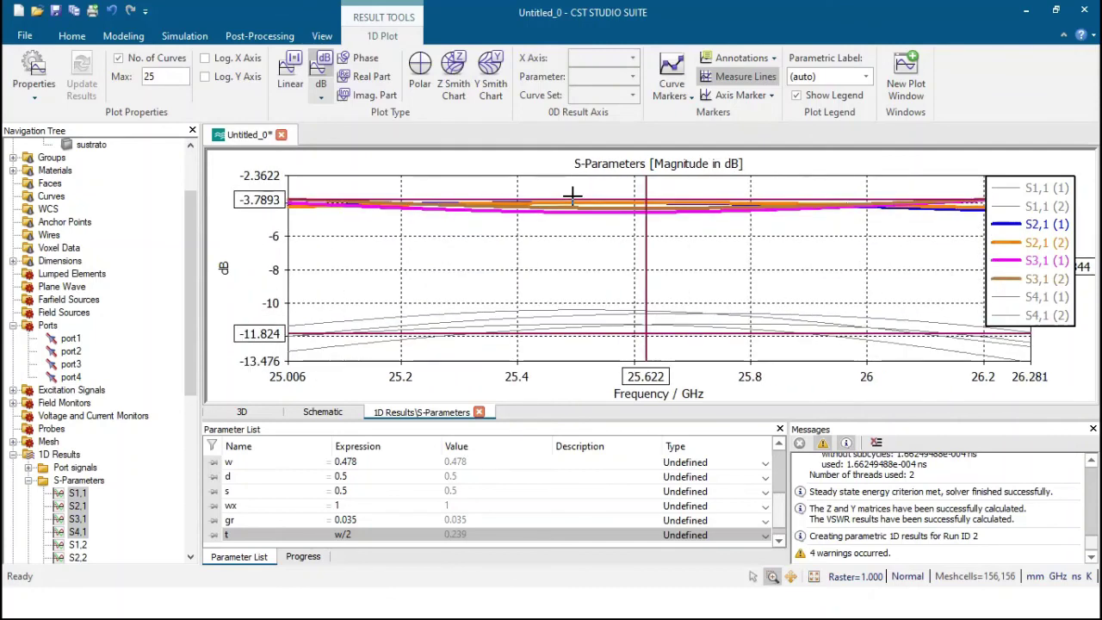
{"action": "scroll", "coordinate": [577, 200], "scroll_direction": "up", "scroll_amount": 3}
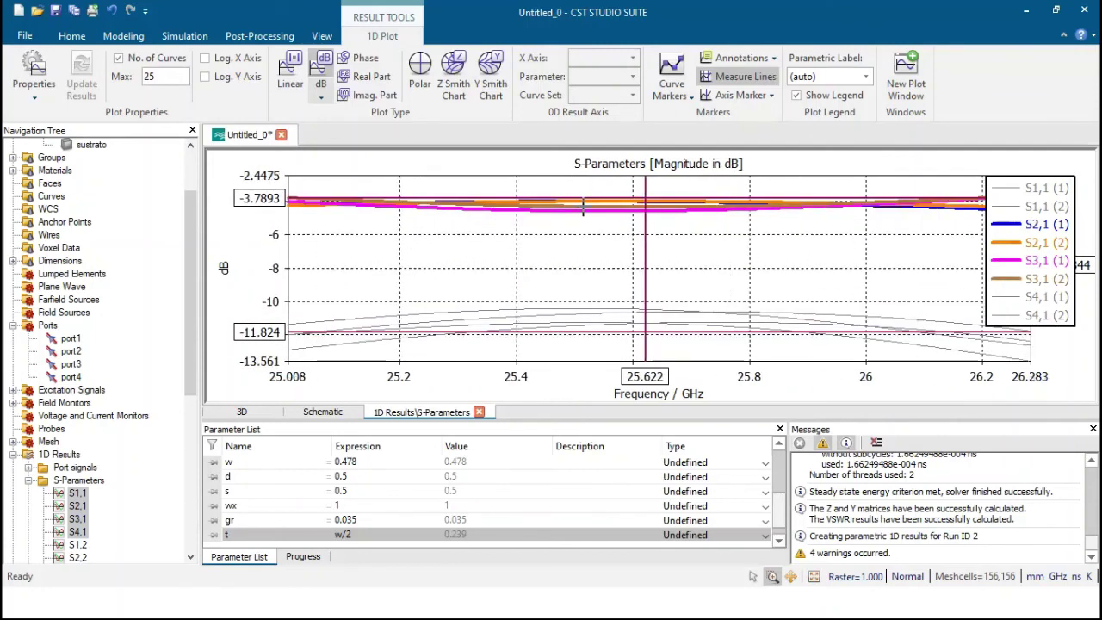
{"action": "scroll", "coordinate": [589, 204], "scroll_direction": "down", "scroll_amount": 6}
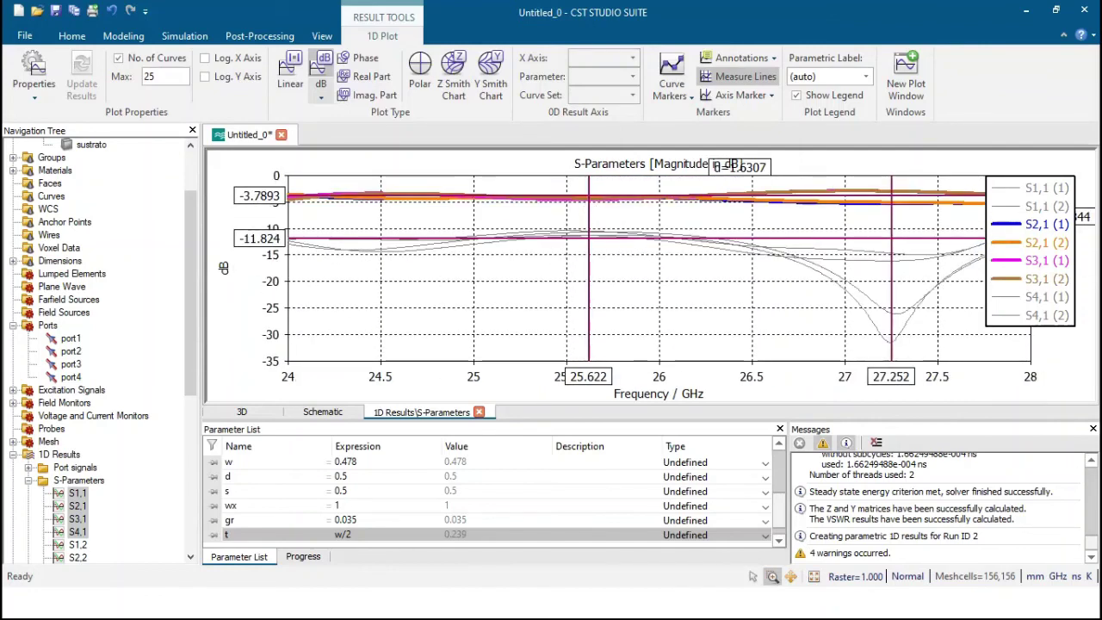
- Return to the 3D model and examine the mitred corner of the strip leading to port 1, then the whole coupler
{"action": "scroll", "coordinate": [73, 189], "scroll_direction": "up", "scroll_amount": 2}
{"action": "left_click", "coordinate": [61, 145]}
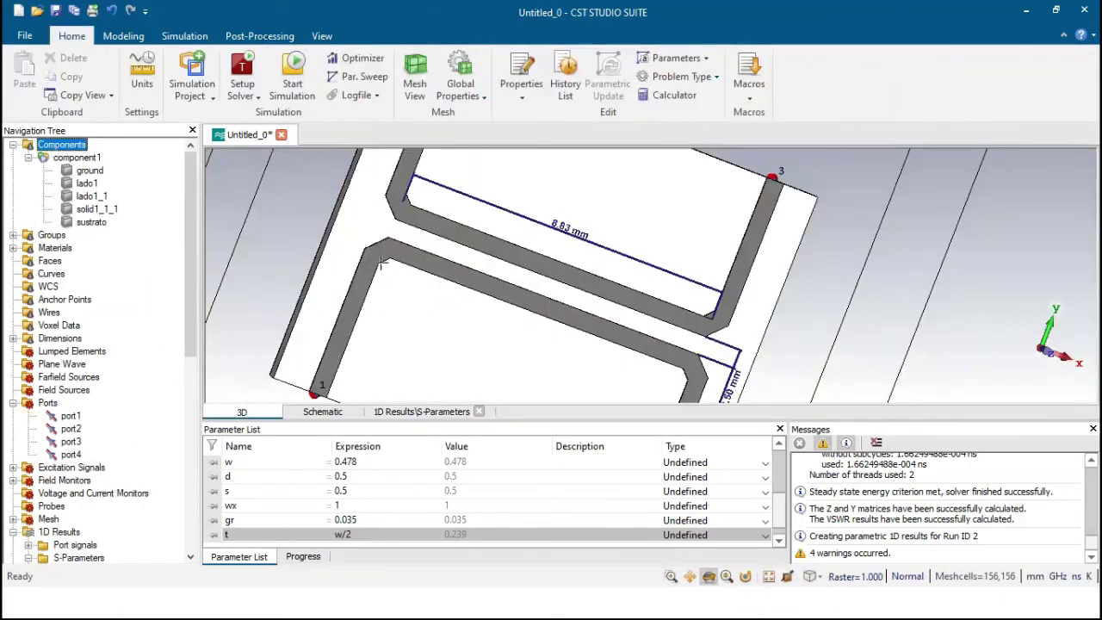
{"action": "scroll", "coordinate": [378, 266], "scroll_direction": "up", "scroll_amount": 4}
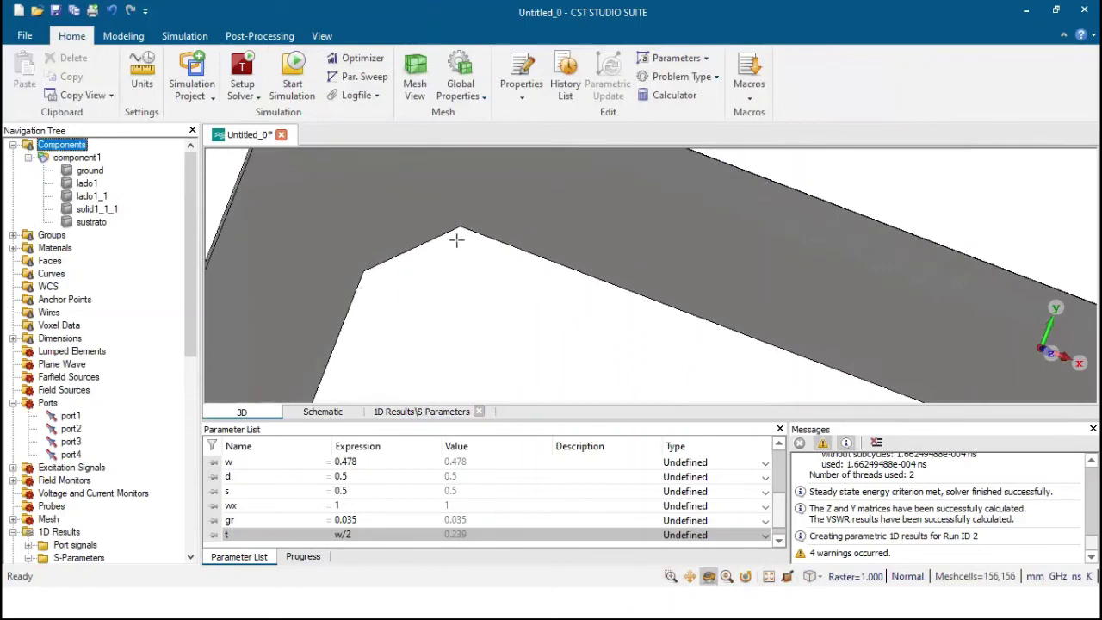
{"action": "scroll", "coordinate": [454, 242], "scroll_direction": "down", "scroll_amount": 2}
{"action": "scroll", "coordinate": [452, 243], "scroll_direction": "down", "scroll_amount": 2}
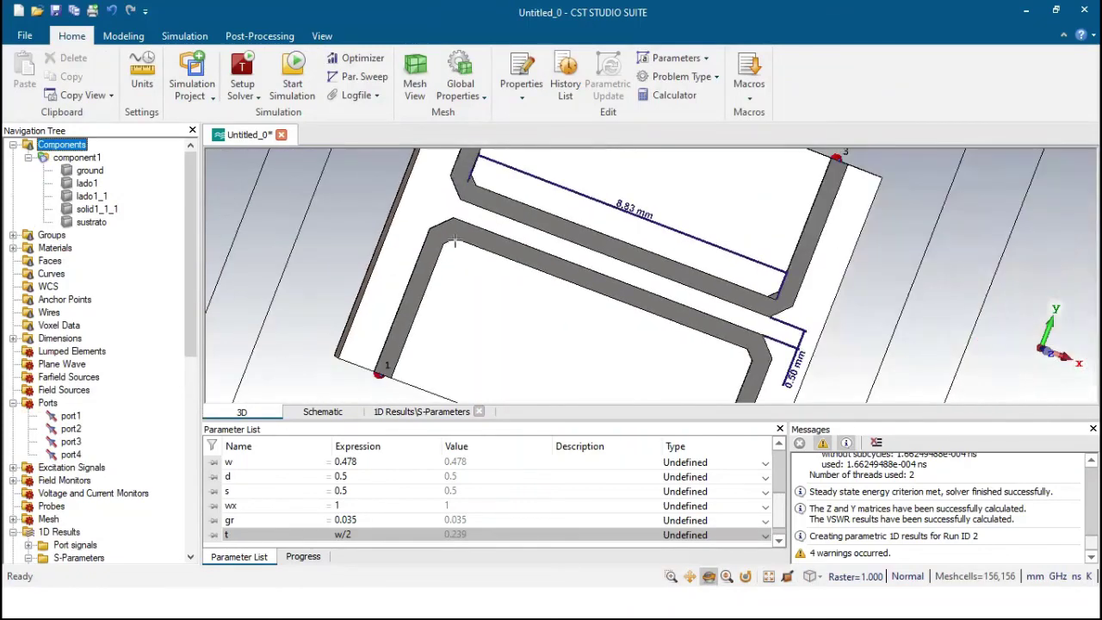
{"action": "scroll", "coordinate": [465, 231], "scroll_direction": "up", "scroll_amount": 3}
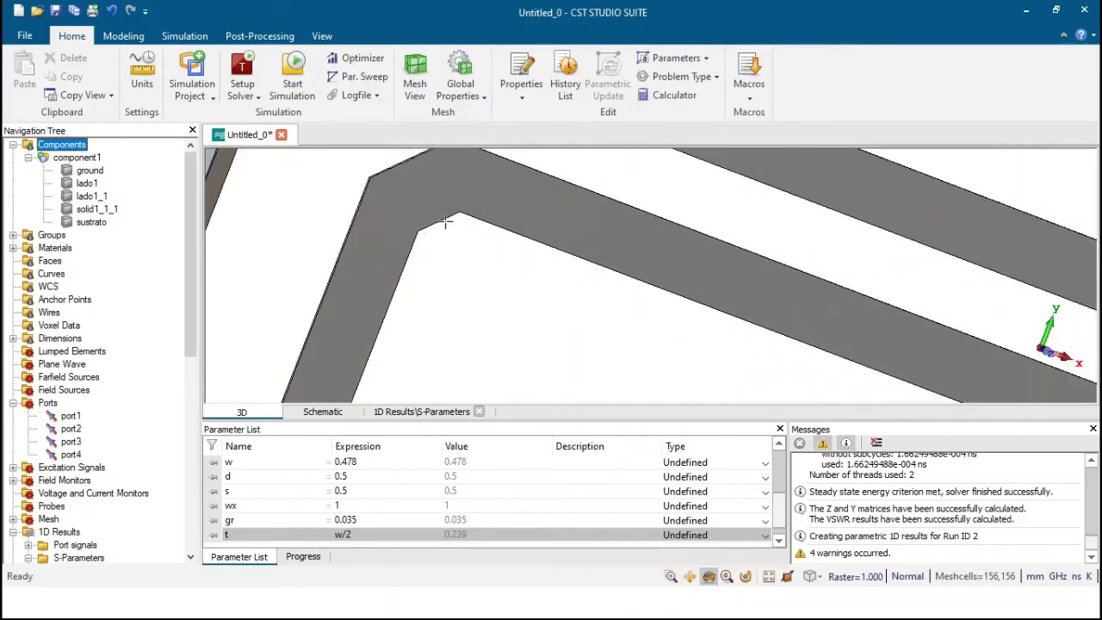
{"action": "scroll", "coordinate": [439, 222], "scroll_direction": "up", "scroll_amount": 2}
{"action": "scroll", "coordinate": [464, 220], "scroll_direction": "down", "scroll_amount": 6}
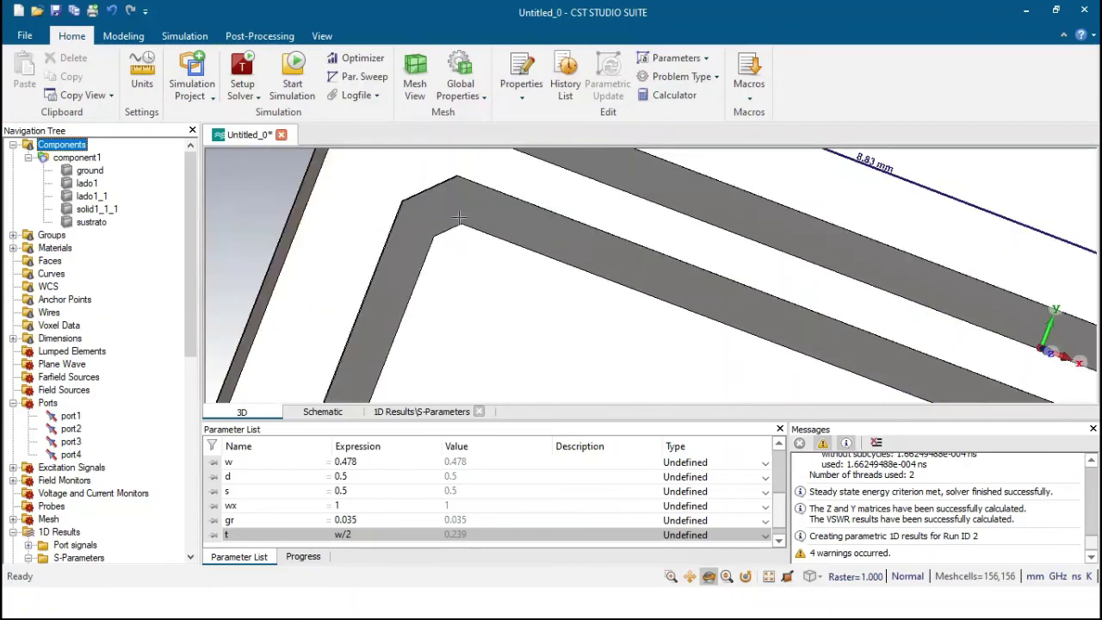
{"action": "middle_click_drag", "start_coordinate": [490, 226], "coordinate": [464, 256]}
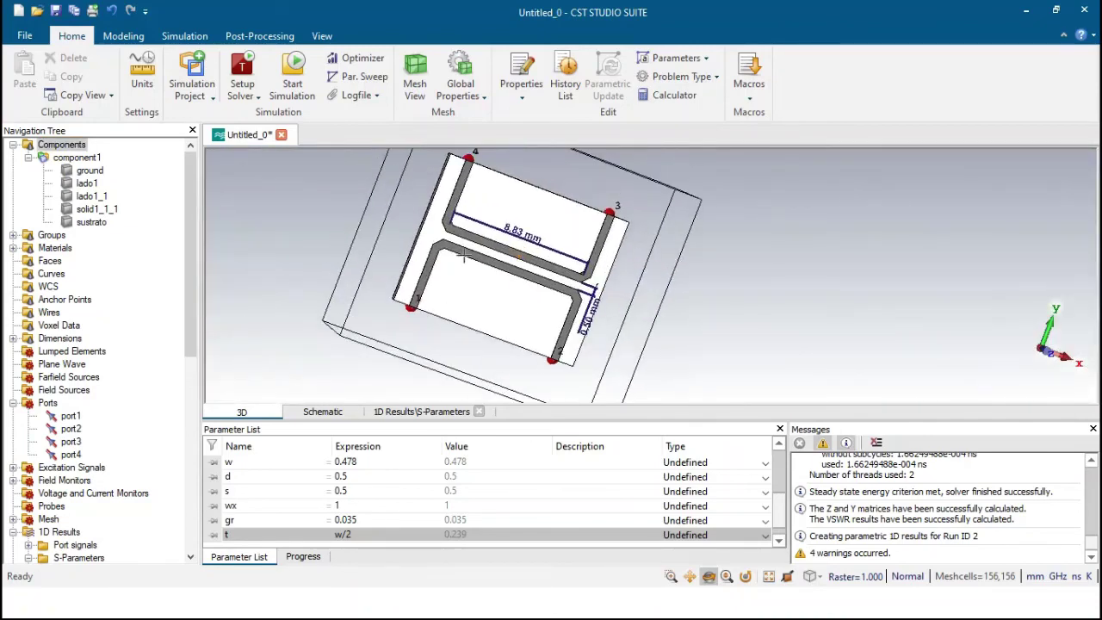